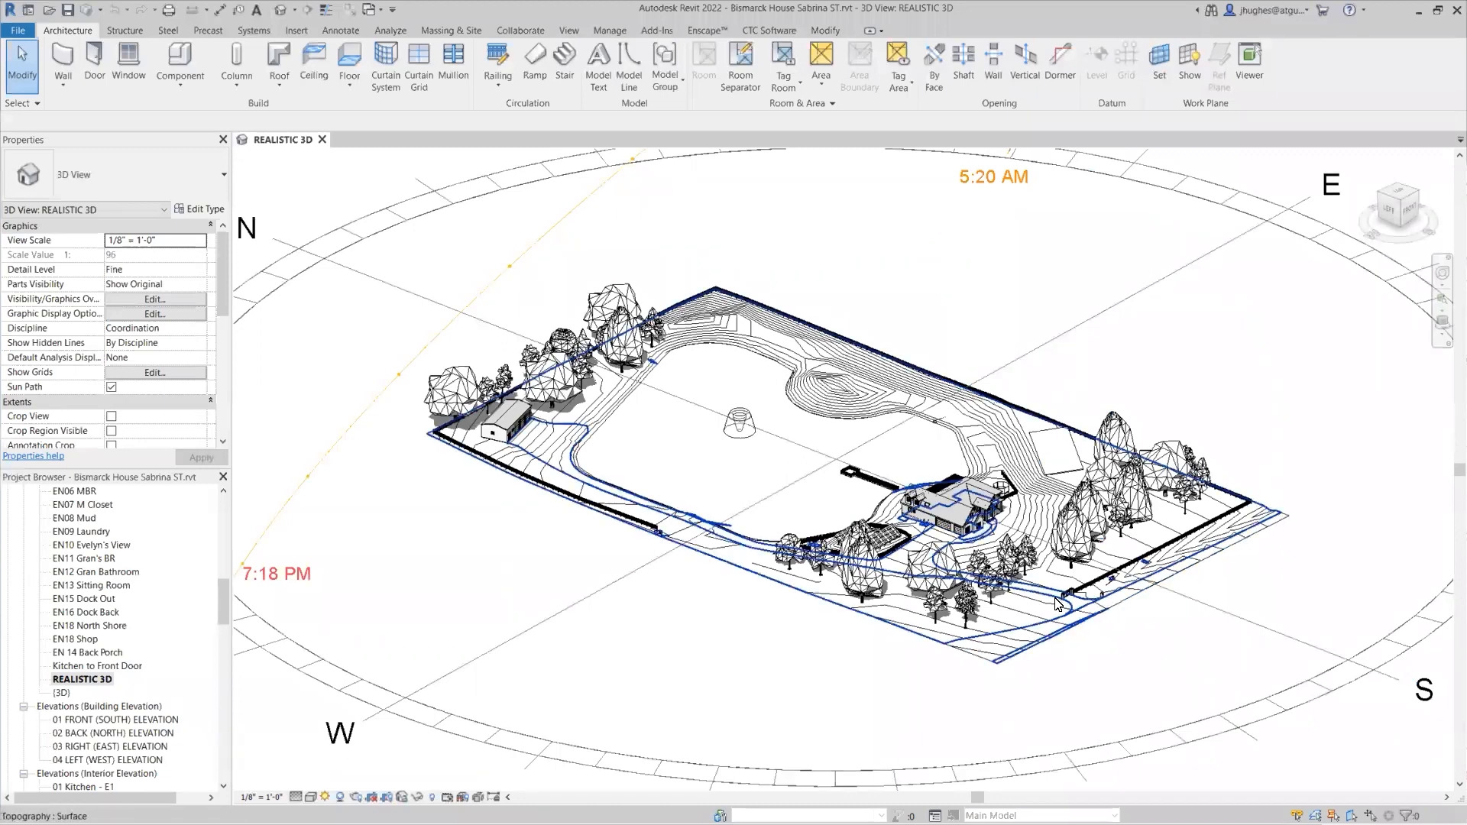
Examine the site model in the REALISTIC 3D view around the house, pond, trees and contours.
{"action": "scroll", "coordinate": [1049, 577], "scroll_direction": "up", "scroll_amount": 4}
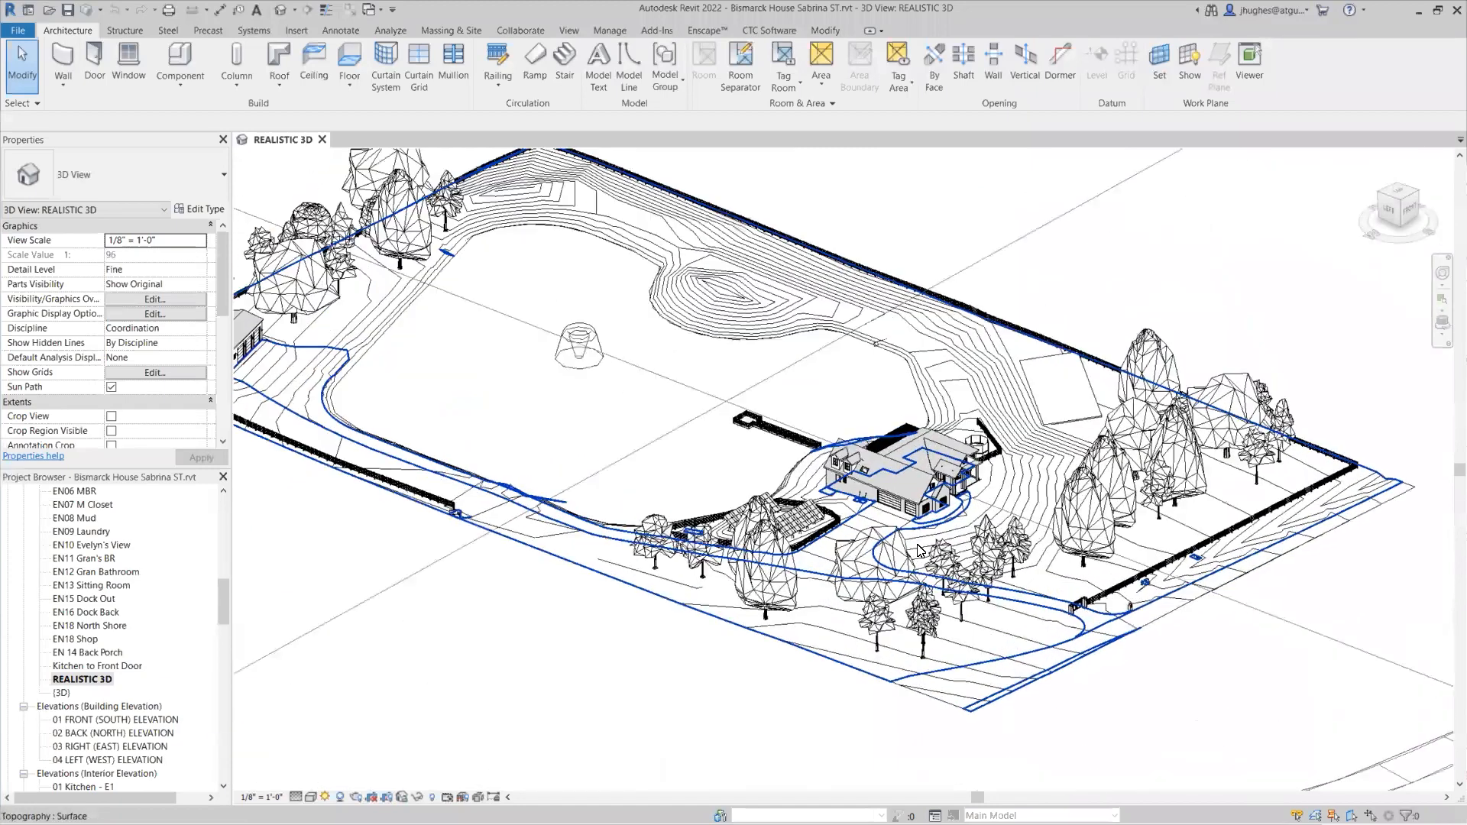
{"action": "scroll", "coordinate": [706, 735], "scroll_direction": "up", "scroll_amount": 3}
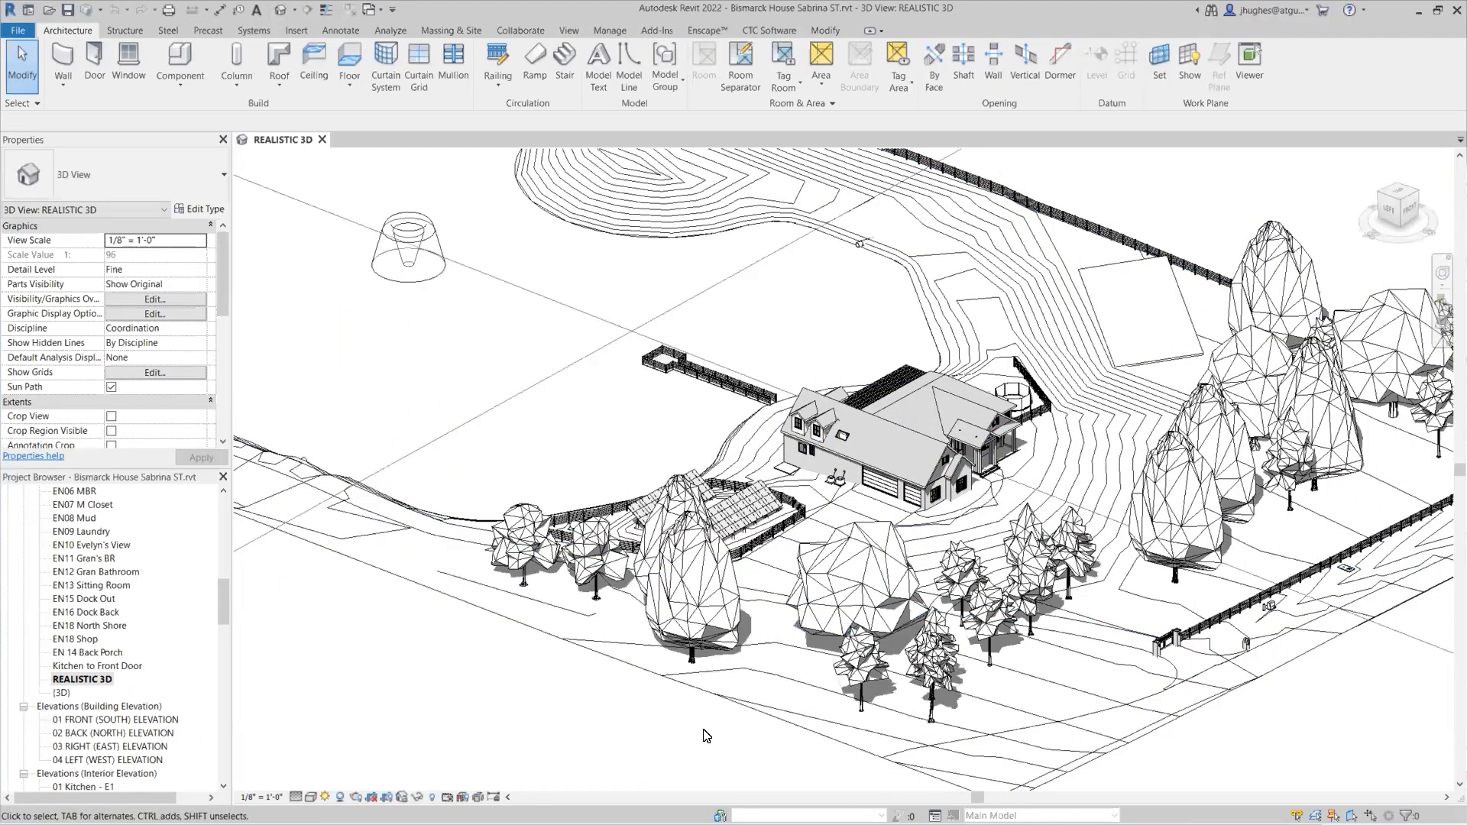
{"action": "scroll", "coordinate": [833, 544], "scroll_direction": "up", "scroll_amount": 4}
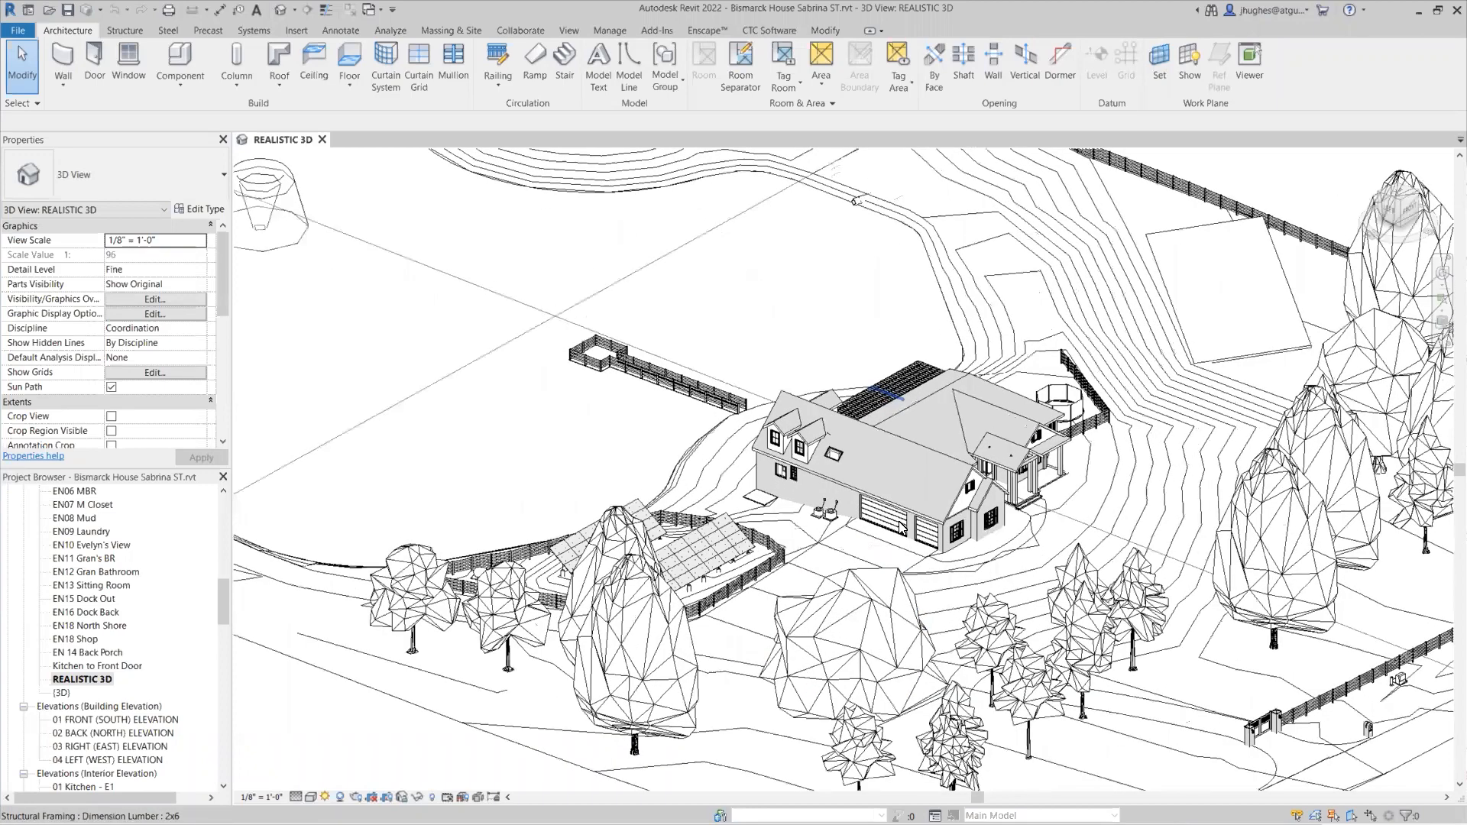
{"action": "scroll", "coordinate": [667, 311], "scroll_direction": "down", "scroll_amount": 2}
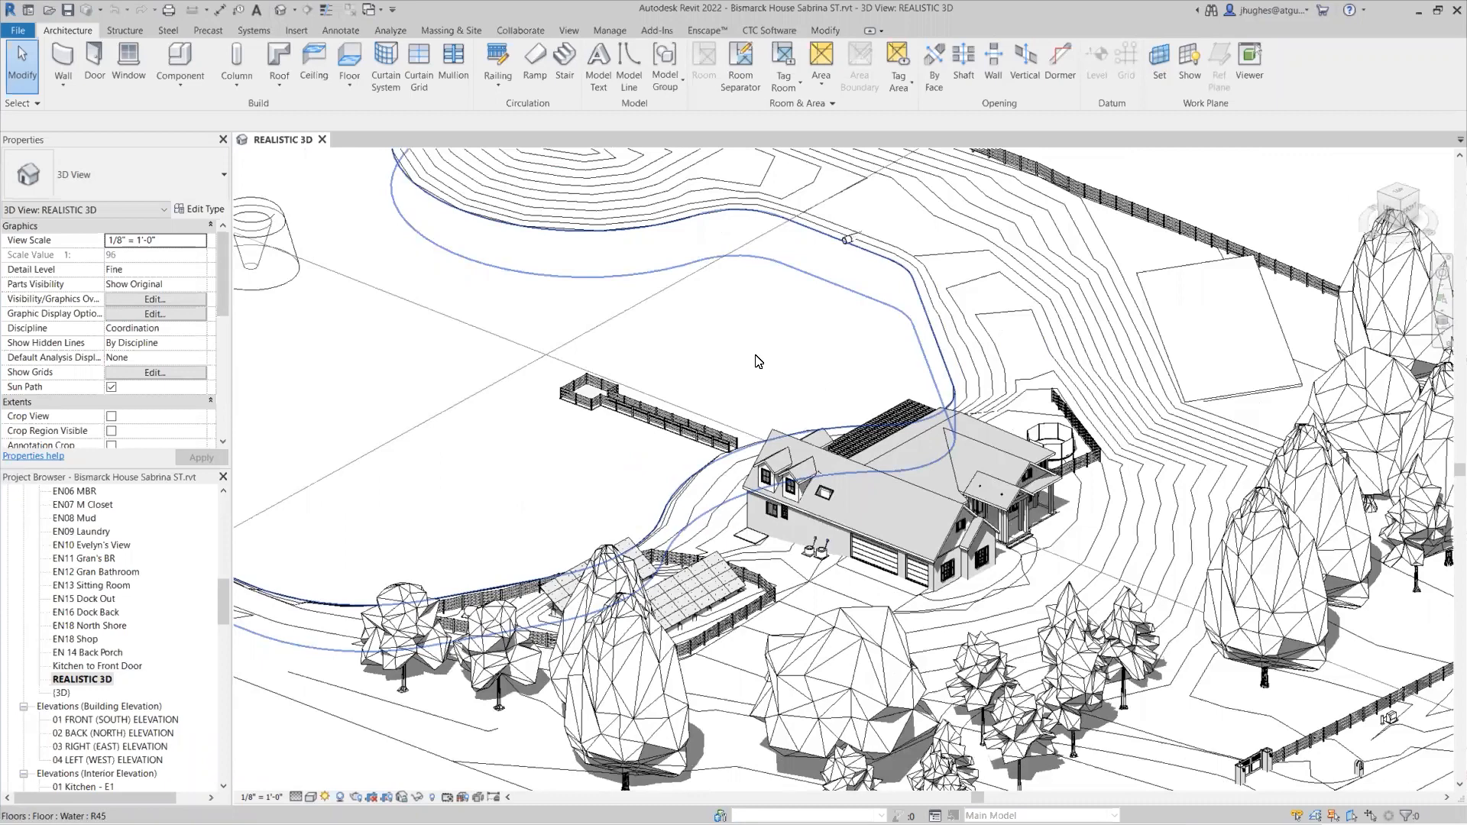
{"action": "scroll", "coordinate": [733, 363], "scroll_direction": "down", "scroll_amount": 2}
{"action": "middle_click_drag", "start_coordinate": [741, 376], "coordinate": [768, 391]}
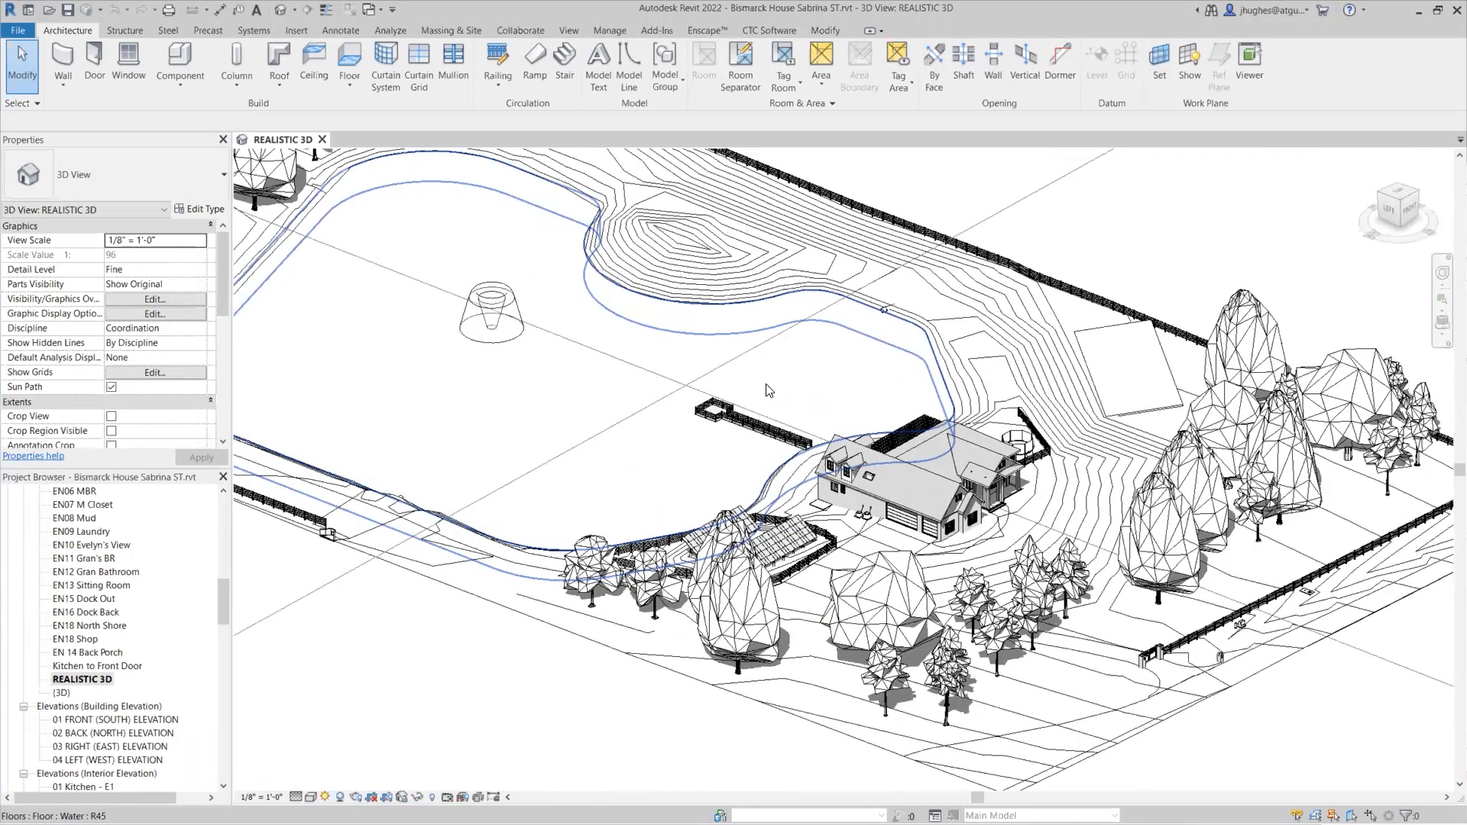
{"action": "scroll", "coordinate": [802, 395], "scroll_direction": "down", "scroll_amount": 3}
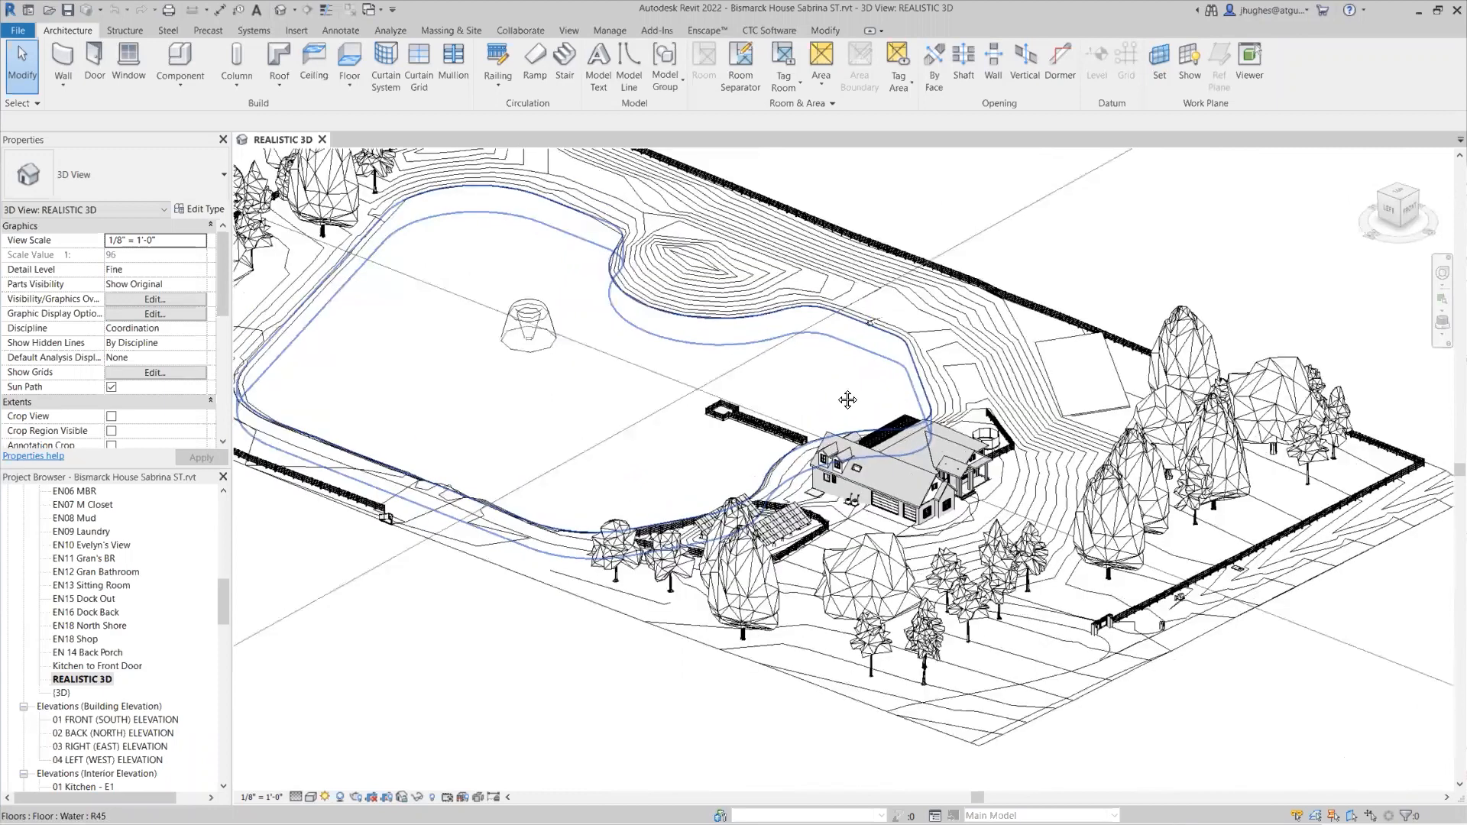
{"action": "middle_click_drag", "start_coordinate": [851, 423], "coordinate": [885, 476]}
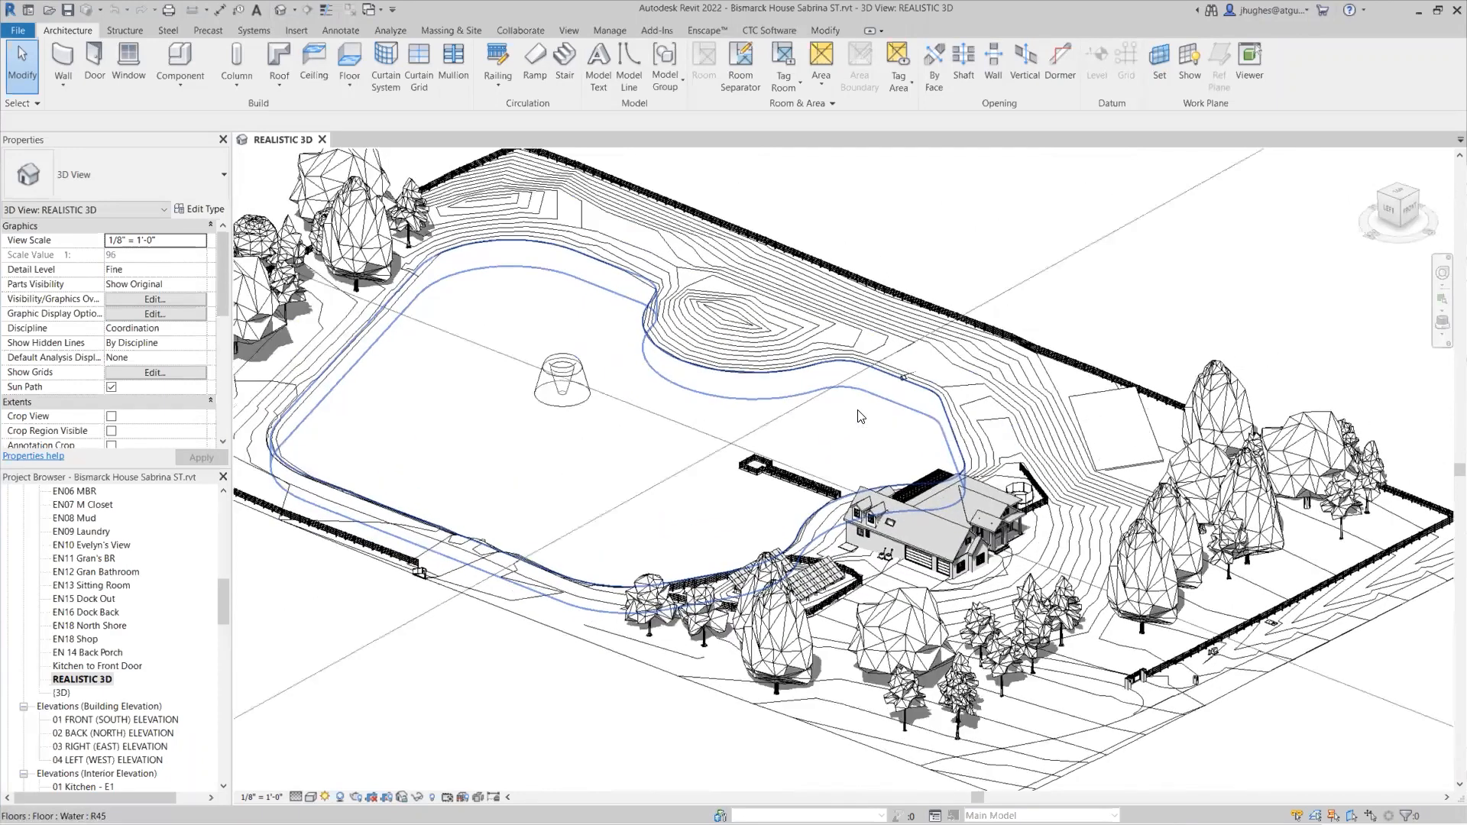
Select the fountain in the middle of the pond, and clear the selection.
{"action": "left_click", "coordinate": [566, 375]}
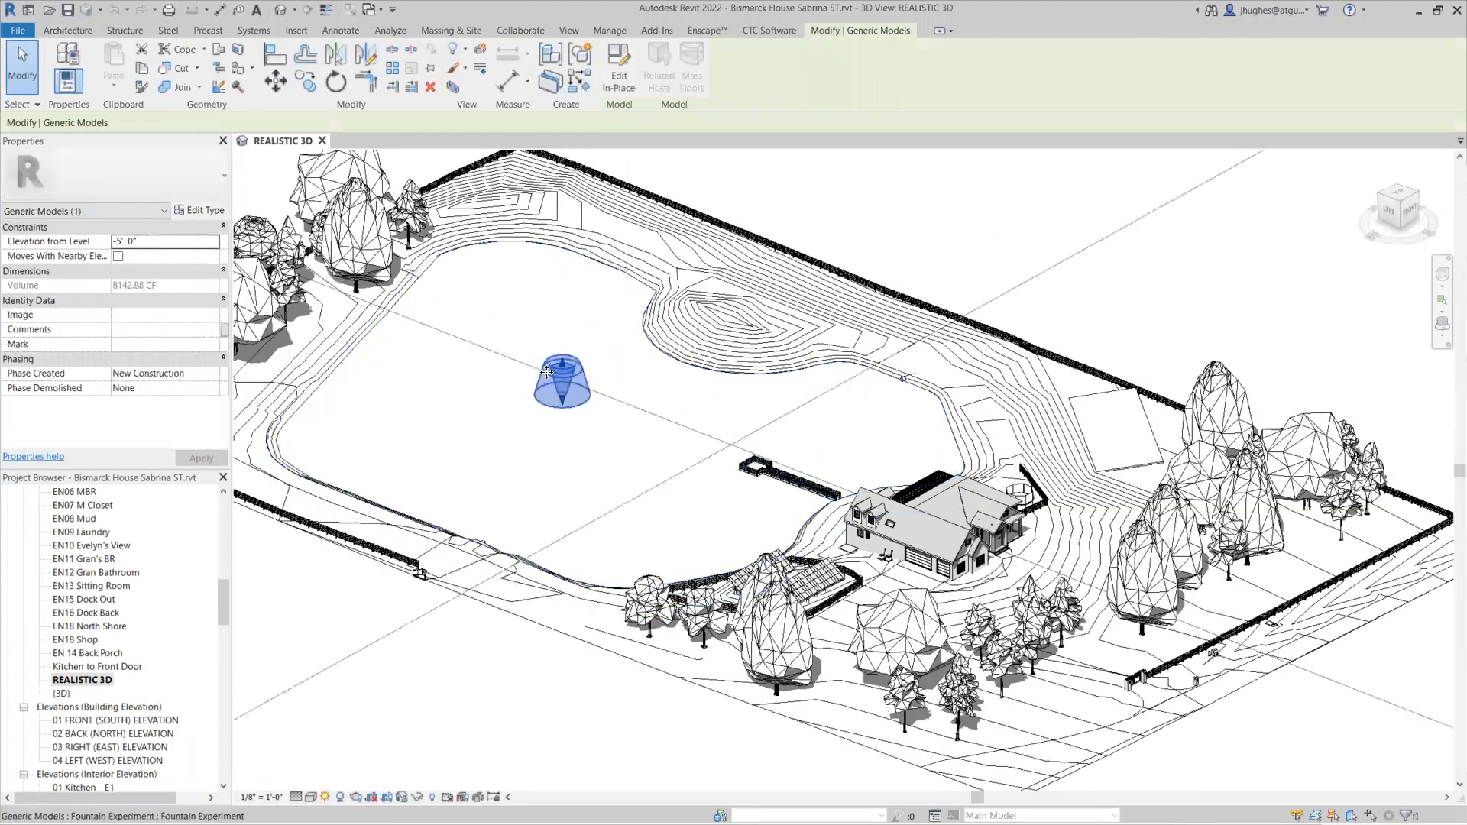
{"action": "scroll", "coordinate": [806, 501], "scroll_direction": "down", "scroll_amount": 3}
{"action": "key", "text": "Escape"}
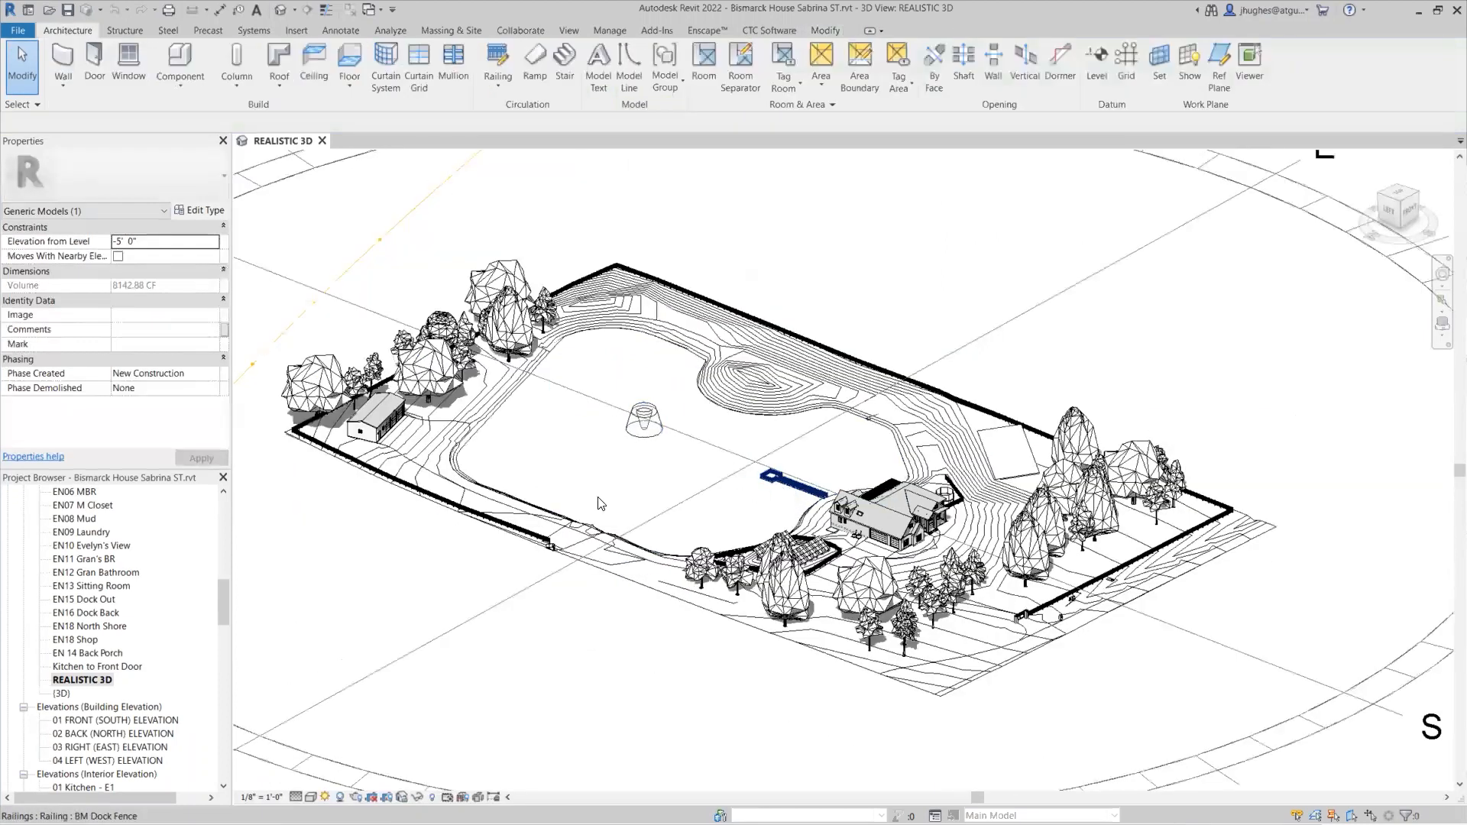
Try window and crossing selections over the fences and site elements along the pond's near edge, and clear the selection.
{"action": "left_click_drag", "start_coordinate": [386, 579], "coordinate": [627, 500]}
{"action": "scroll", "coordinate": [593, 525], "scroll_direction": "up", "scroll_amount": 8}
{"action": "left_click", "coordinate": [352, 683]}
{"action": "left_click_drag", "start_coordinate": [367, 650], "coordinate": [648, 476]}
{"action": "left_click", "coordinate": [454, 677]}
{"action": "left_click_drag", "start_coordinate": [459, 669], "coordinate": [320, 369]}
{"action": "scroll", "coordinate": [603, 570], "scroll_direction": "down", "scroll_amount": 10}
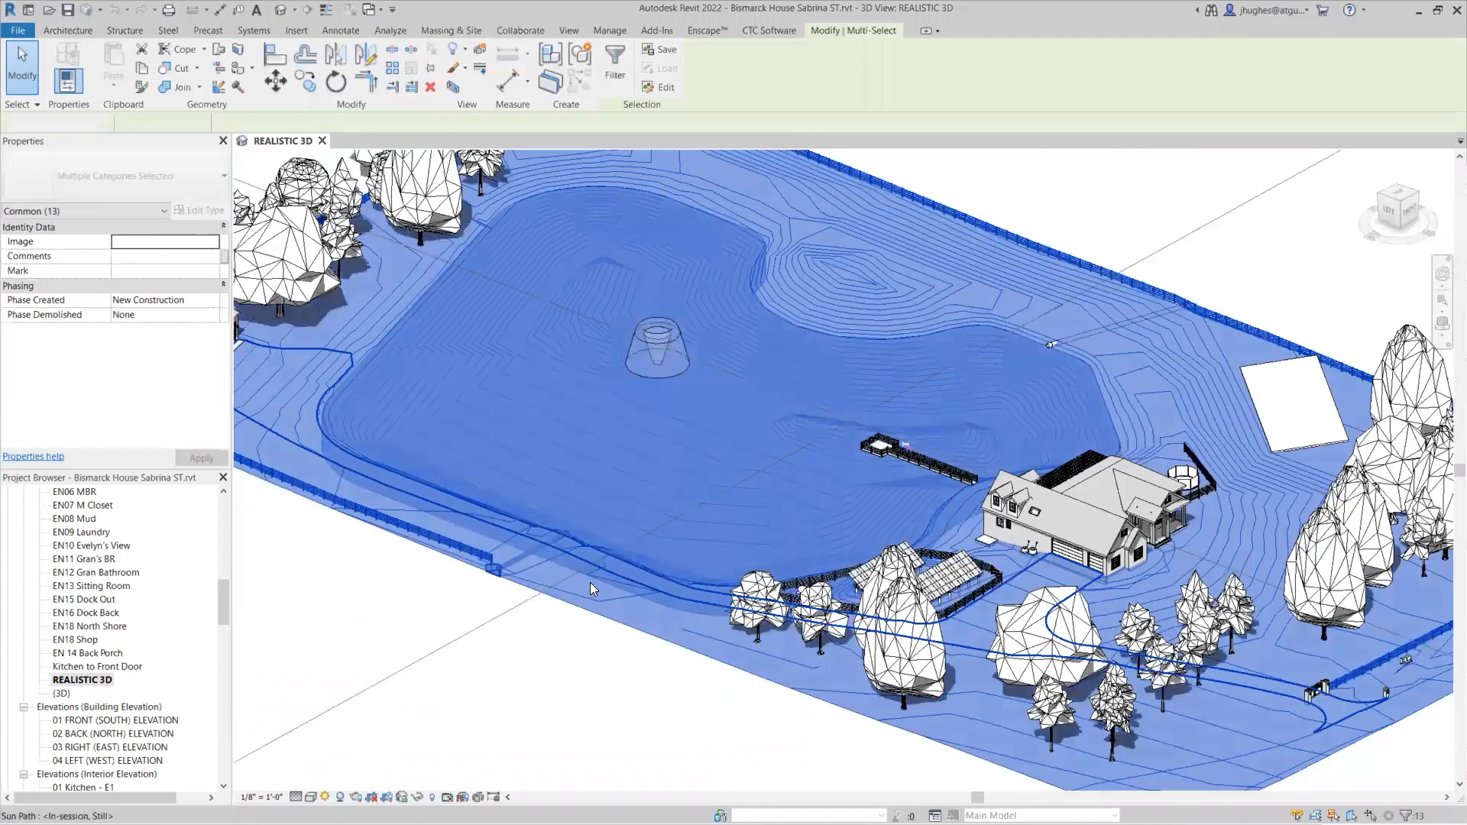
{"action": "key", "text": "Escape"}
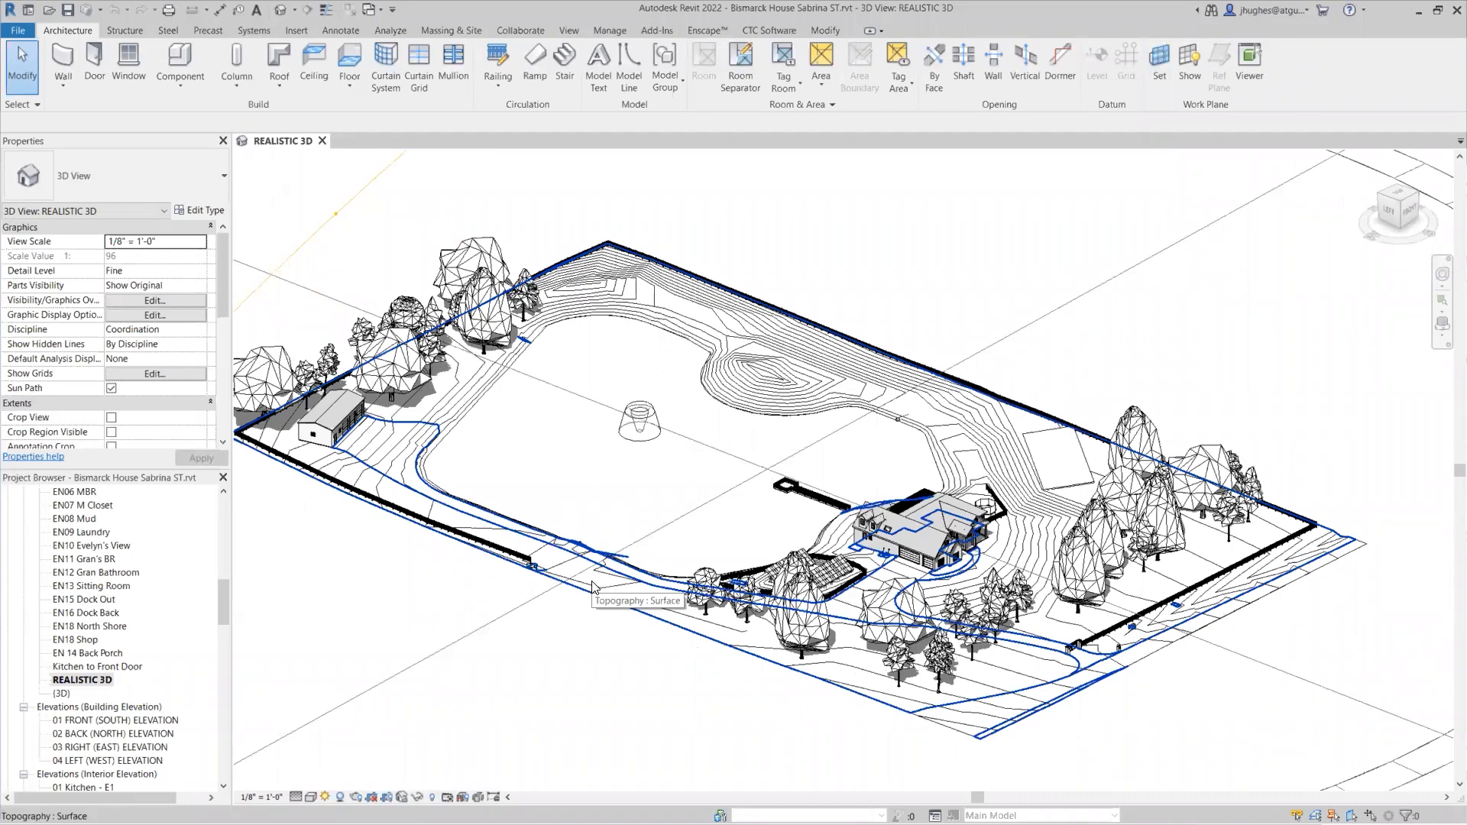
Select the main roof of the house on its own, and deselect it.
{"action": "scroll", "coordinate": [918, 520], "scroll_direction": "up", "scroll_amount": 2}
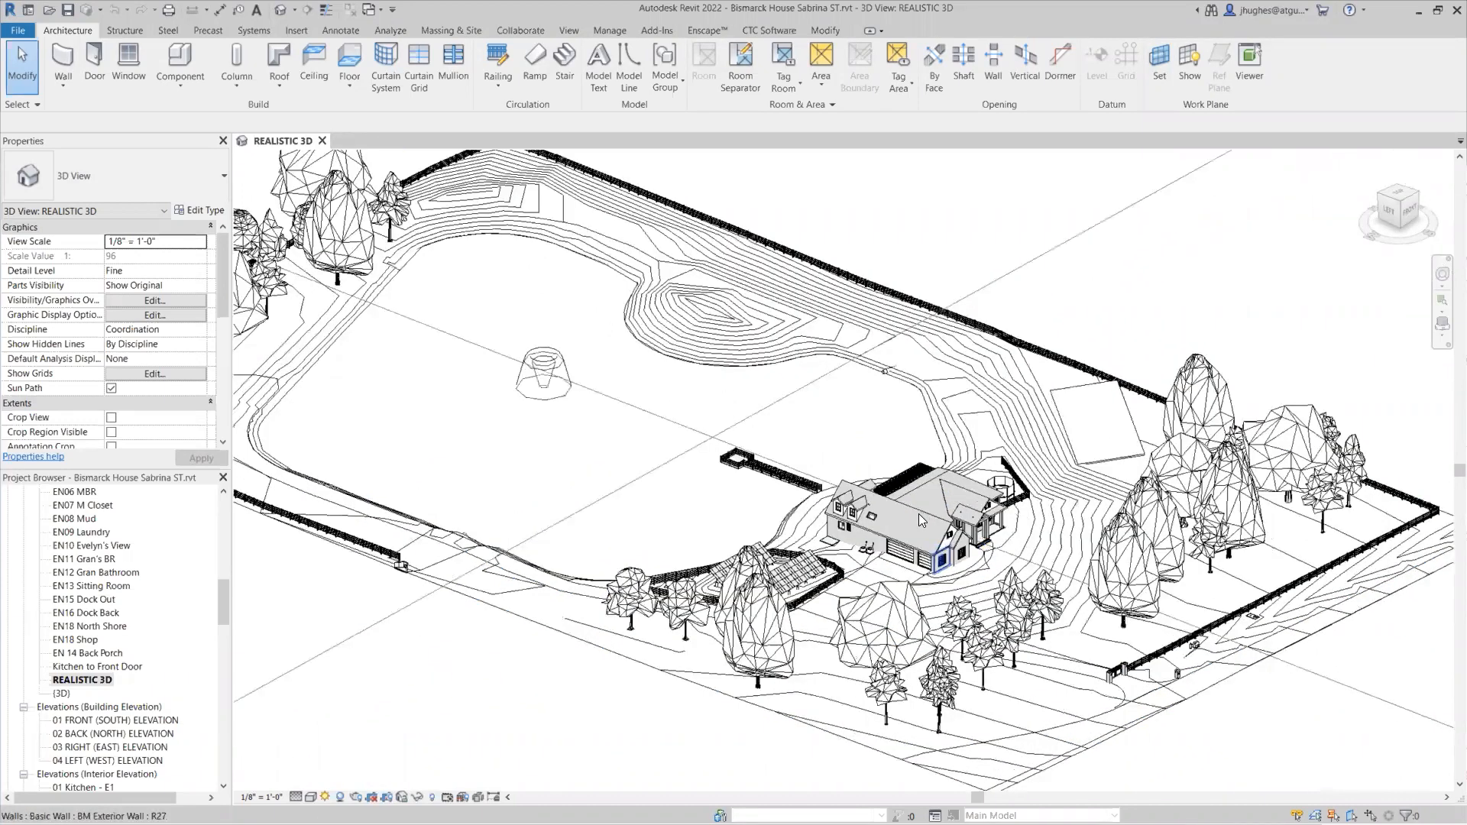
{"action": "scroll", "coordinate": [917, 513], "scroll_direction": "up", "scroll_amount": 4}
{"action": "left_click", "coordinate": [869, 469]}
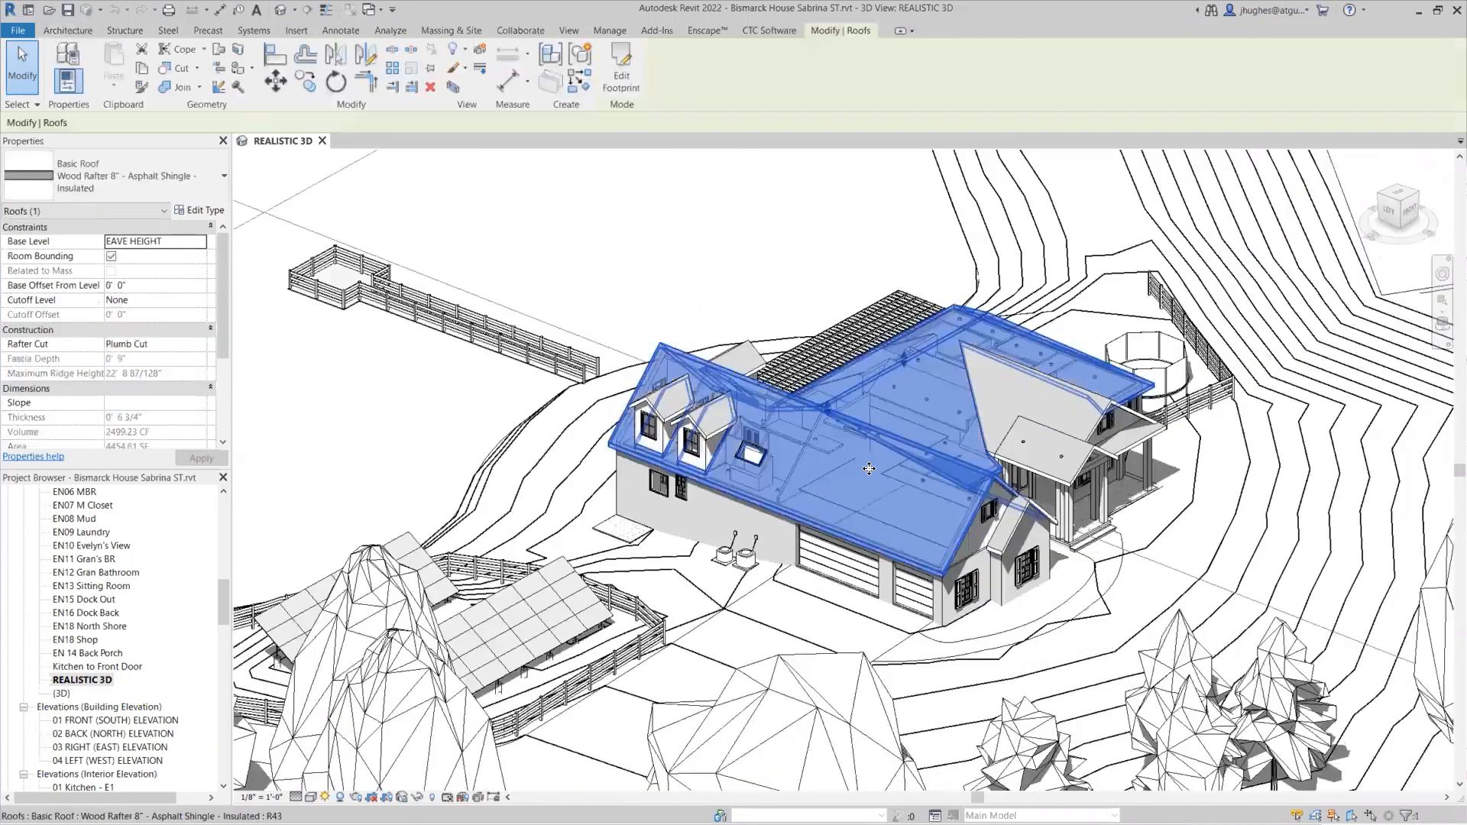
{"action": "scroll", "coordinate": [1065, 317], "scroll_direction": "down", "scroll_amount": 3}
{"action": "left_click", "coordinate": [513, 697]}
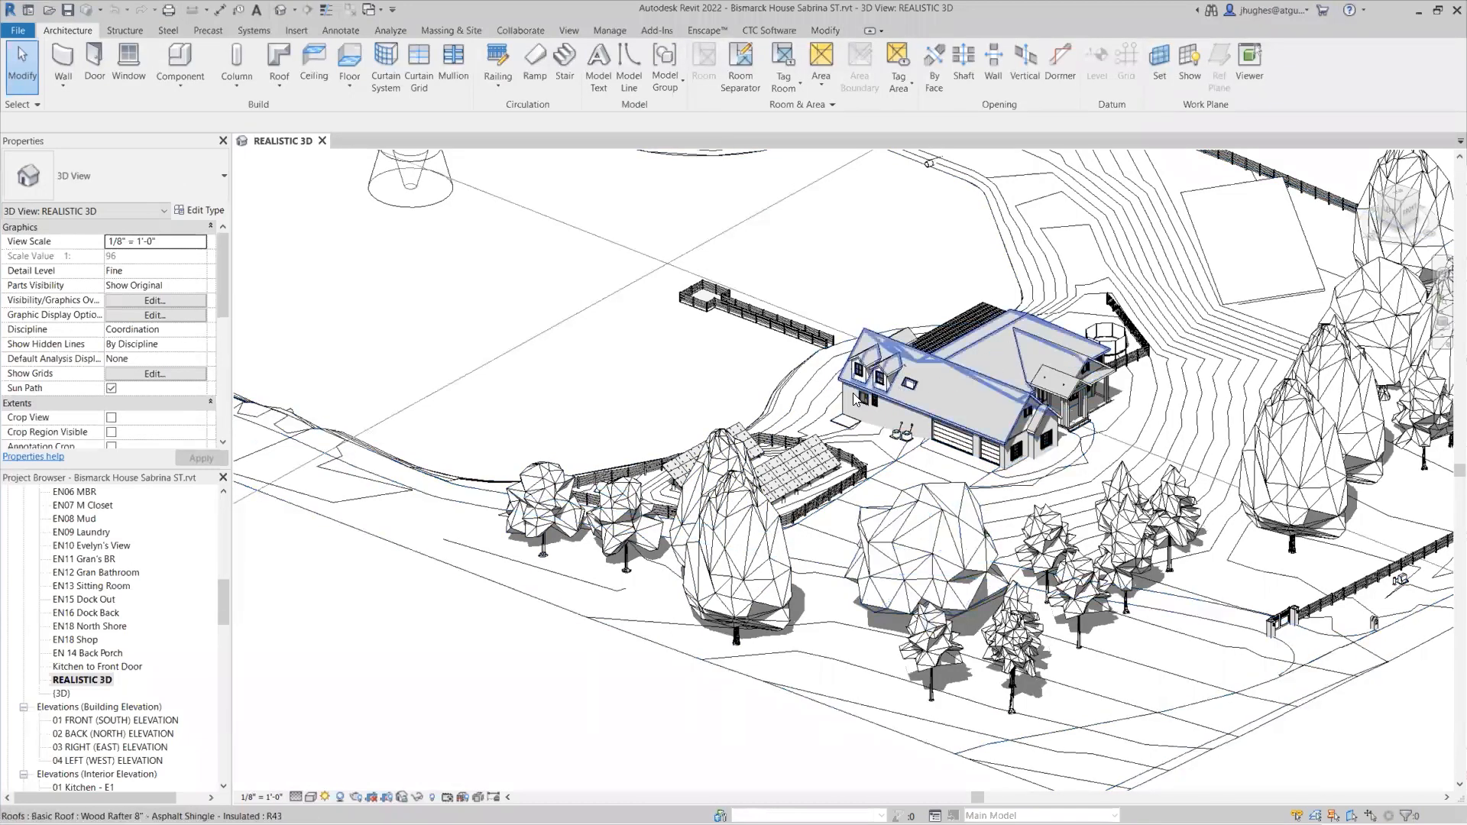
Select all instances of the house's Wood Rafter 8" - Asphalt Shingle - Insulated roof in the entire project, and clear the selection.
{"action": "scroll", "coordinate": [839, 445], "scroll_direction": "up", "scroll_amount": 4}
{"action": "scroll", "coordinate": [839, 445], "scroll_direction": "up", "scroll_amount": 2}
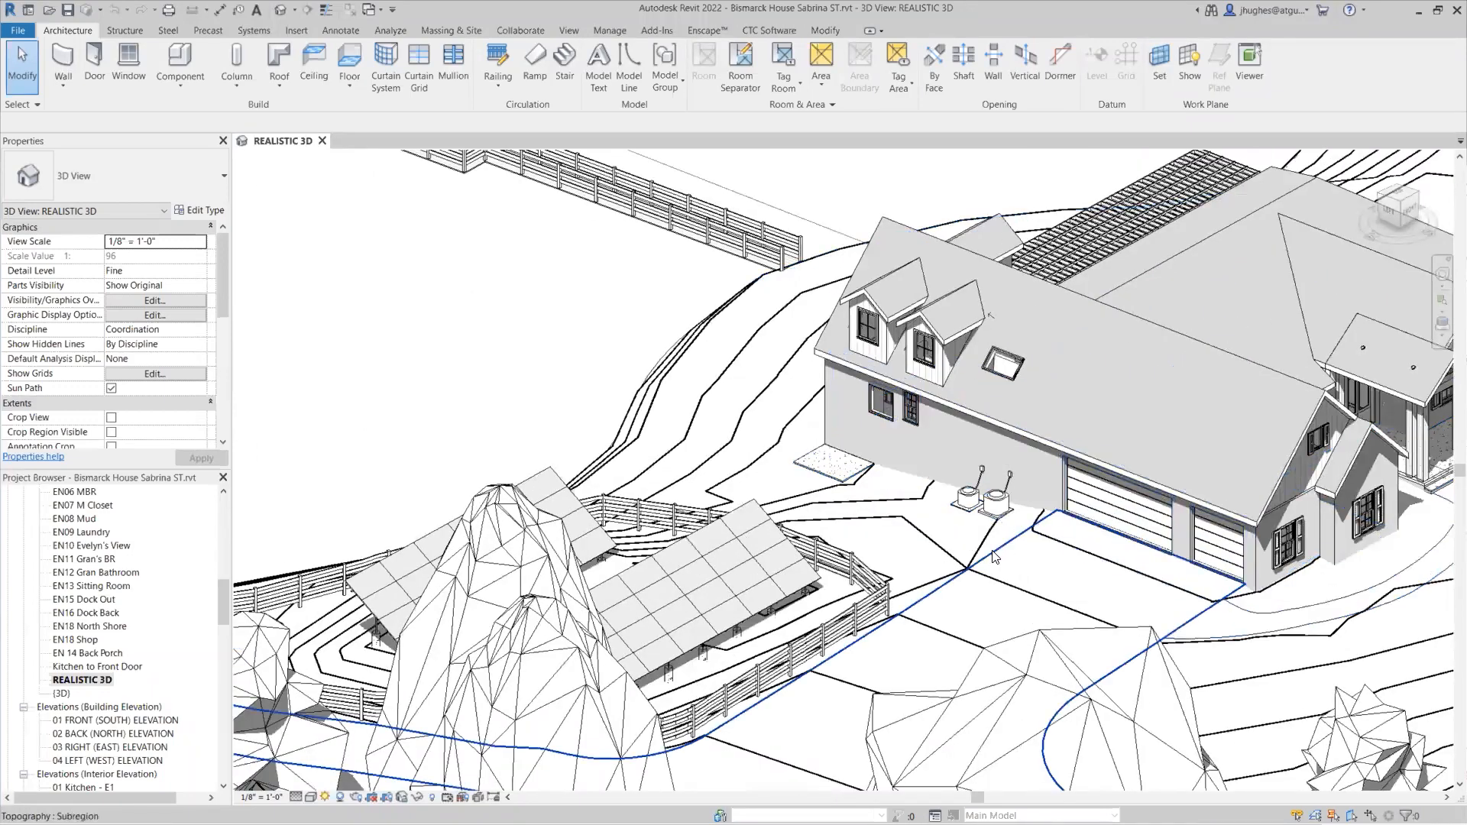
{"action": "scroll", "coordinate": [962, 570], "scroll_direction": "down", "scroll_amount": 1}
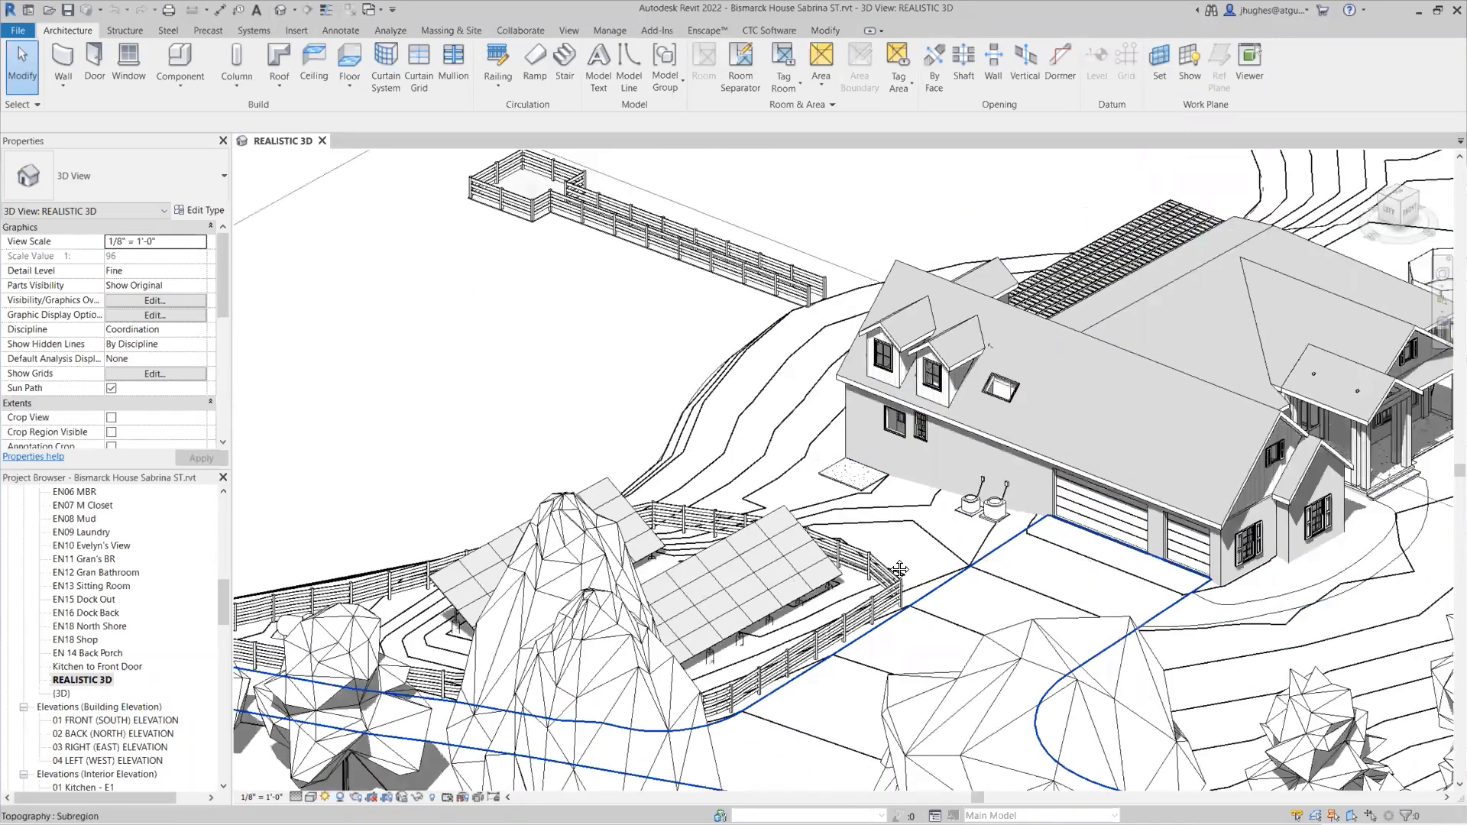
{"action": "middle_click_drag", "start_coordinate": [962, 570], "coordinate": [731, 574]}
{"action": "left_click", "coordinate": [856, 463]}
{"action": "right_click", "coordinate": [856, 463]}
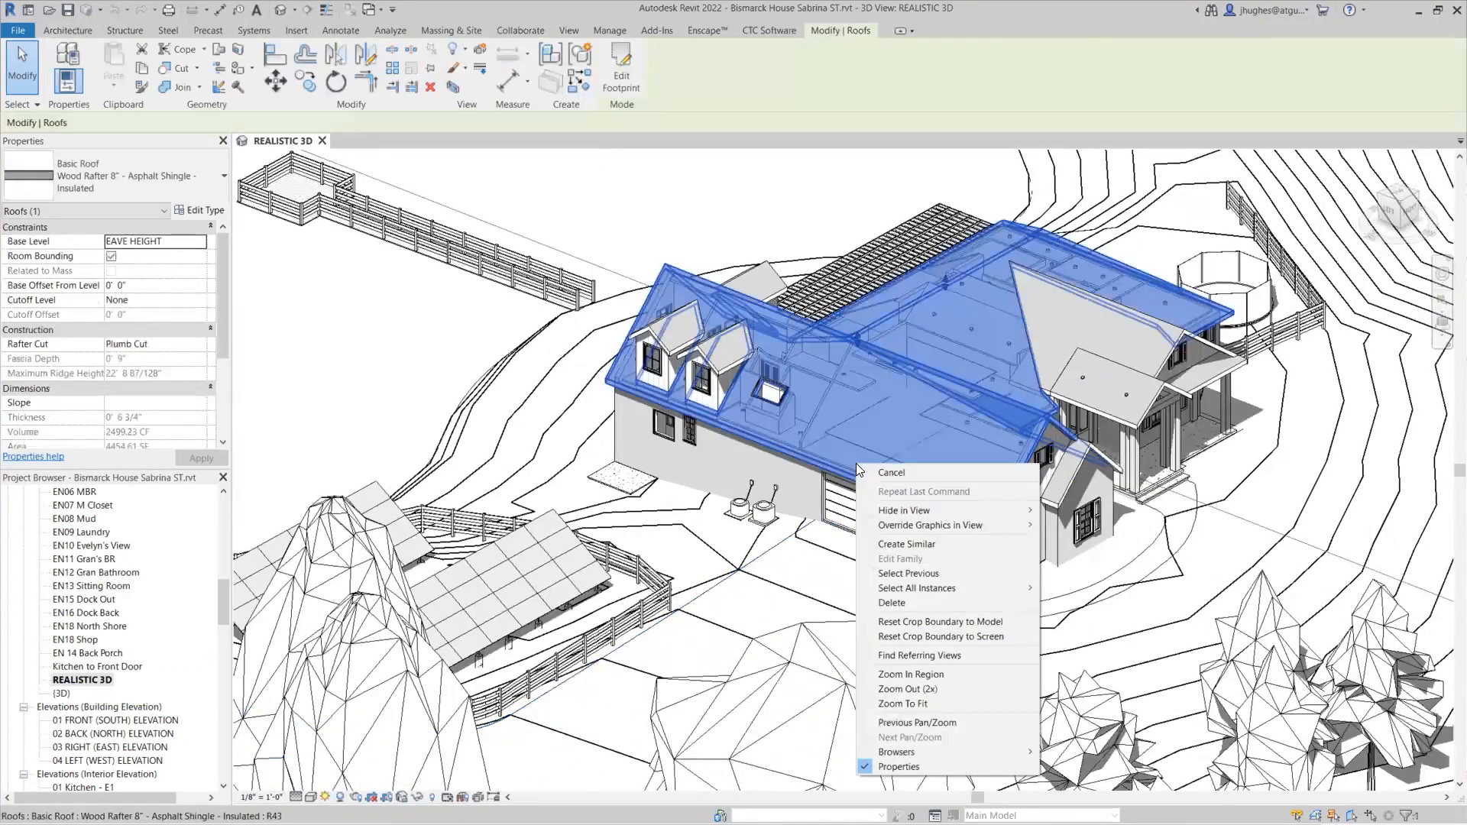
{"action": "mouse_move", "coordinate": [914, 584]}
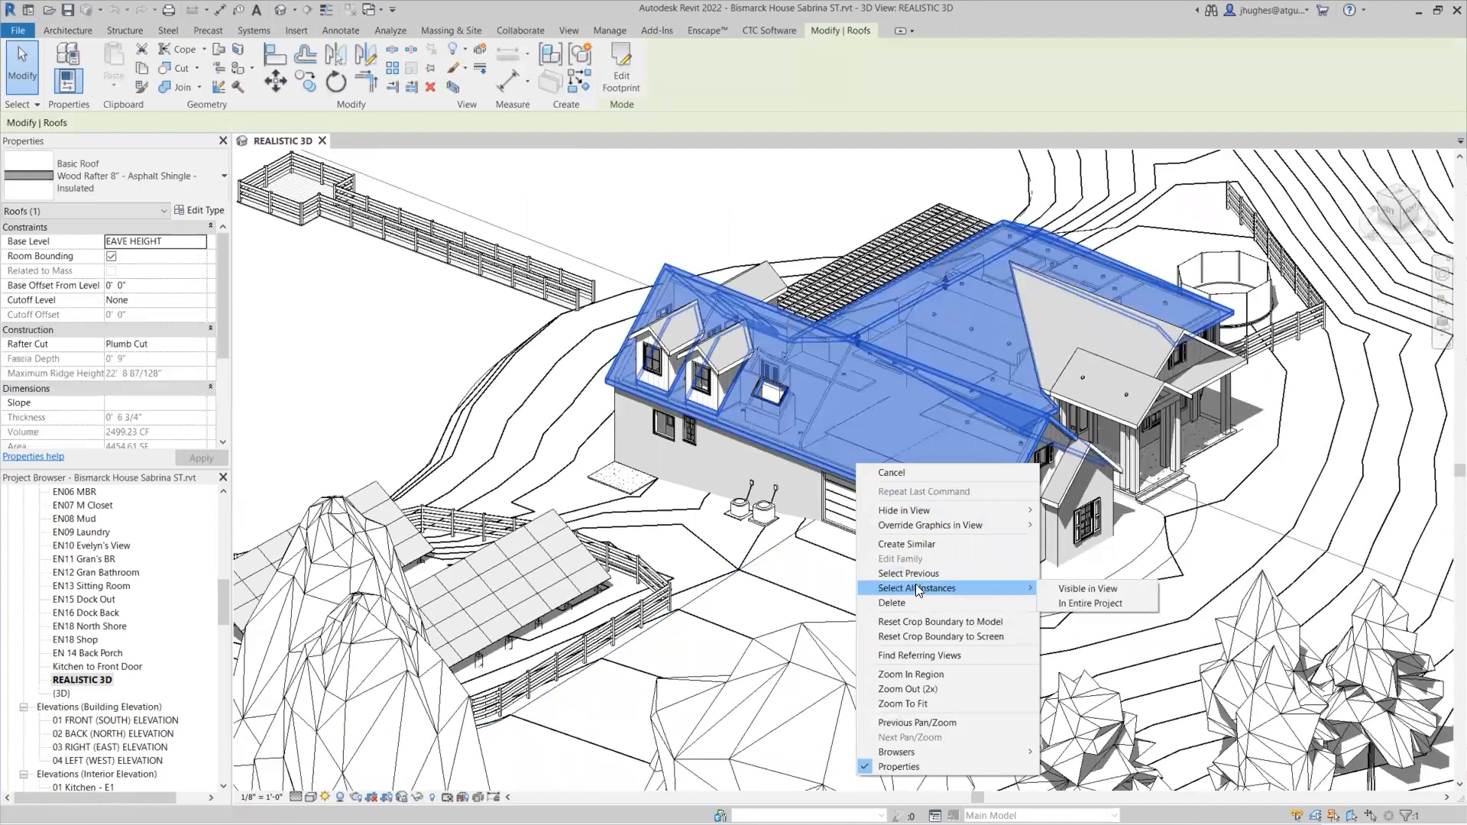
{"action": "left_click", "coordinate": [1065, 606]}
{"action": "scroll", "coordinate": [802, 413], "scroll_direction": "down", "scroll_amount": 4}
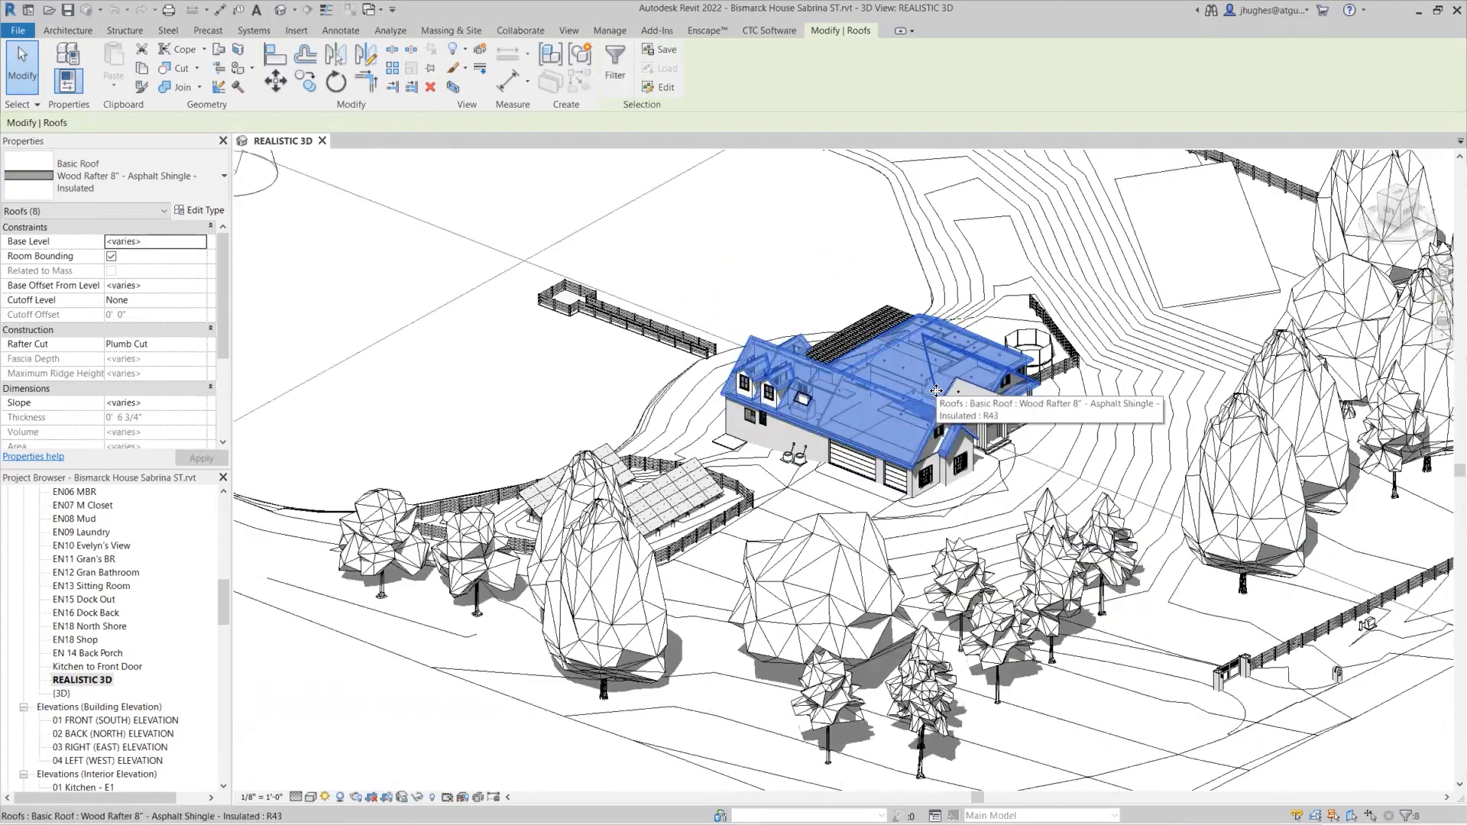
{"action": "left_click", "coordinate": [170, 180]}
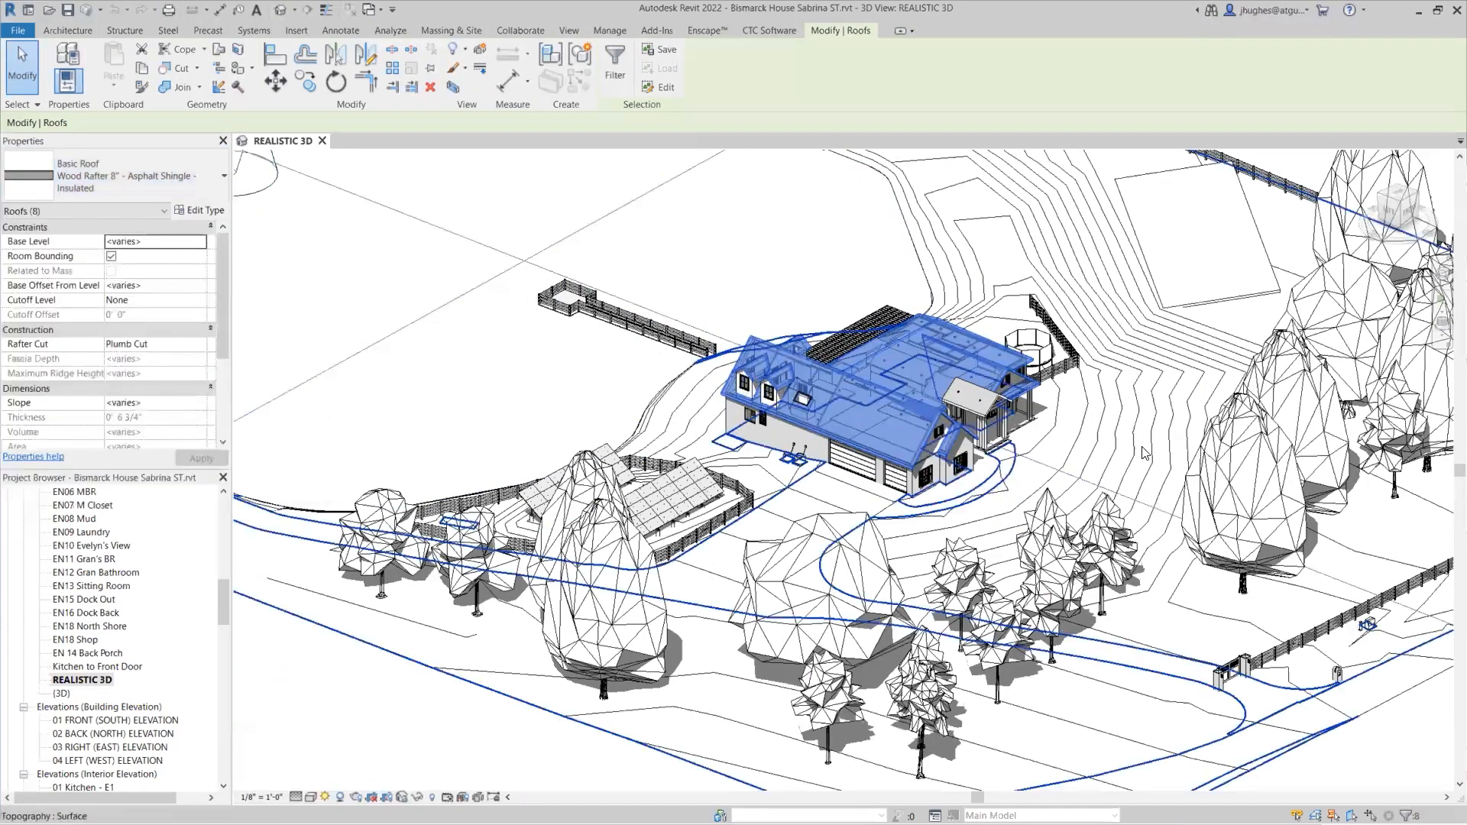
{"action": "key", "text": "Escape"}
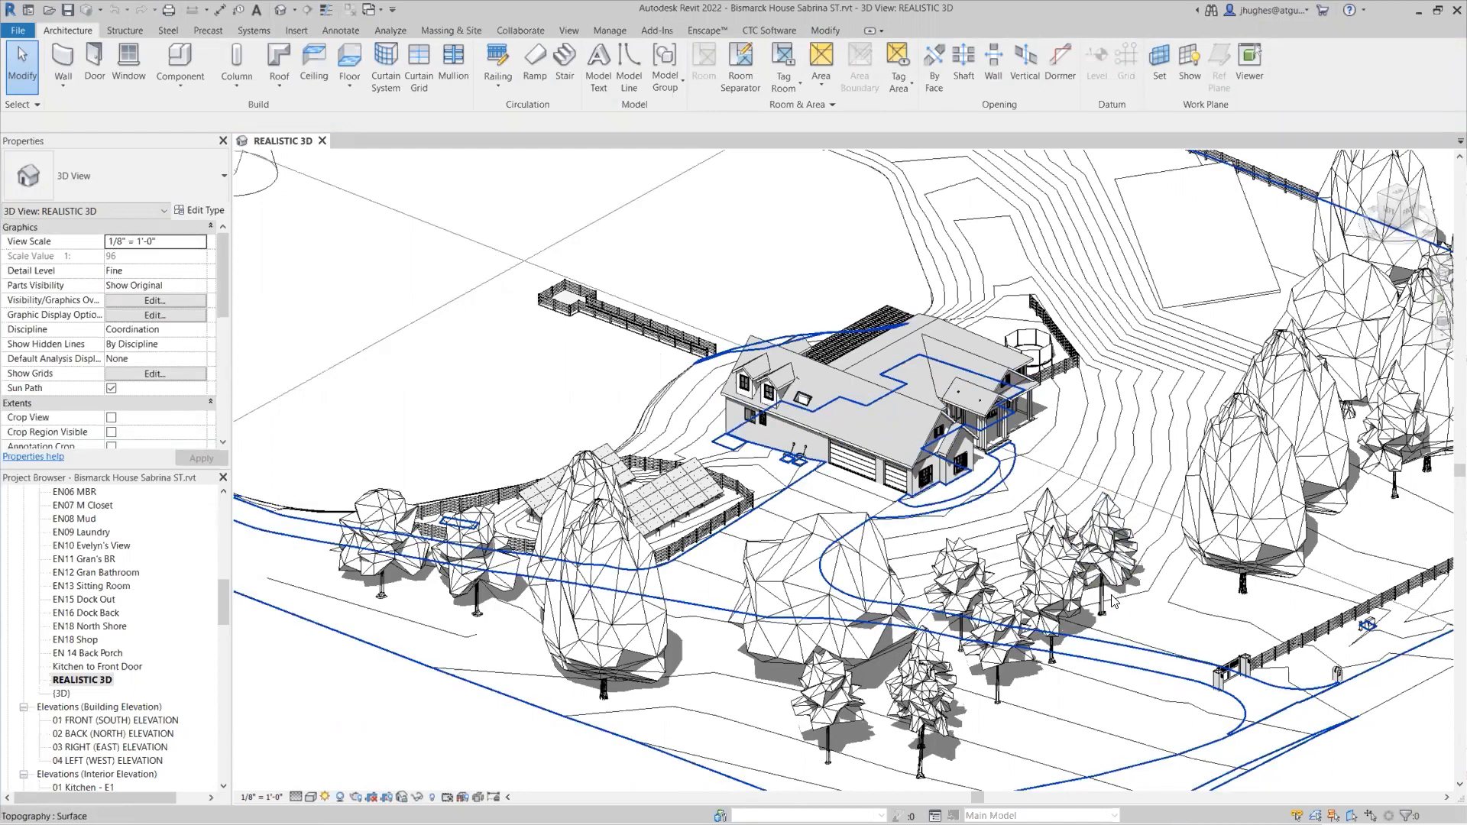
Turn off the sun path in the REALISTIC 3D view.
{"action": "scroll", "coordinate": [1036, 549], "scroll_direction": "down", "scroll_amount": 6}
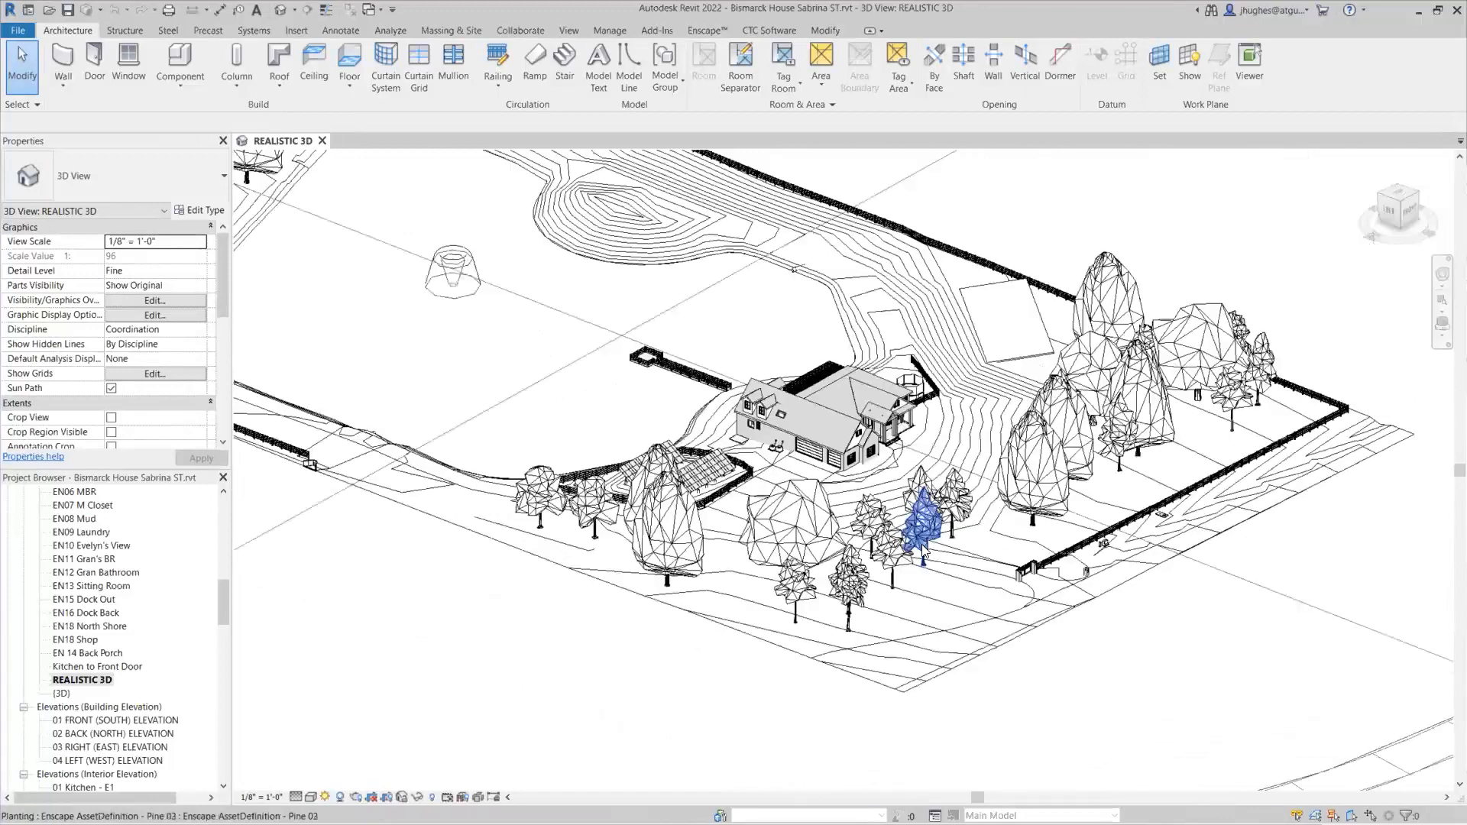
{"action": "scroll", "coordinate": [921, 546], "scroll_direction": "down", "scroll_amount": 4}
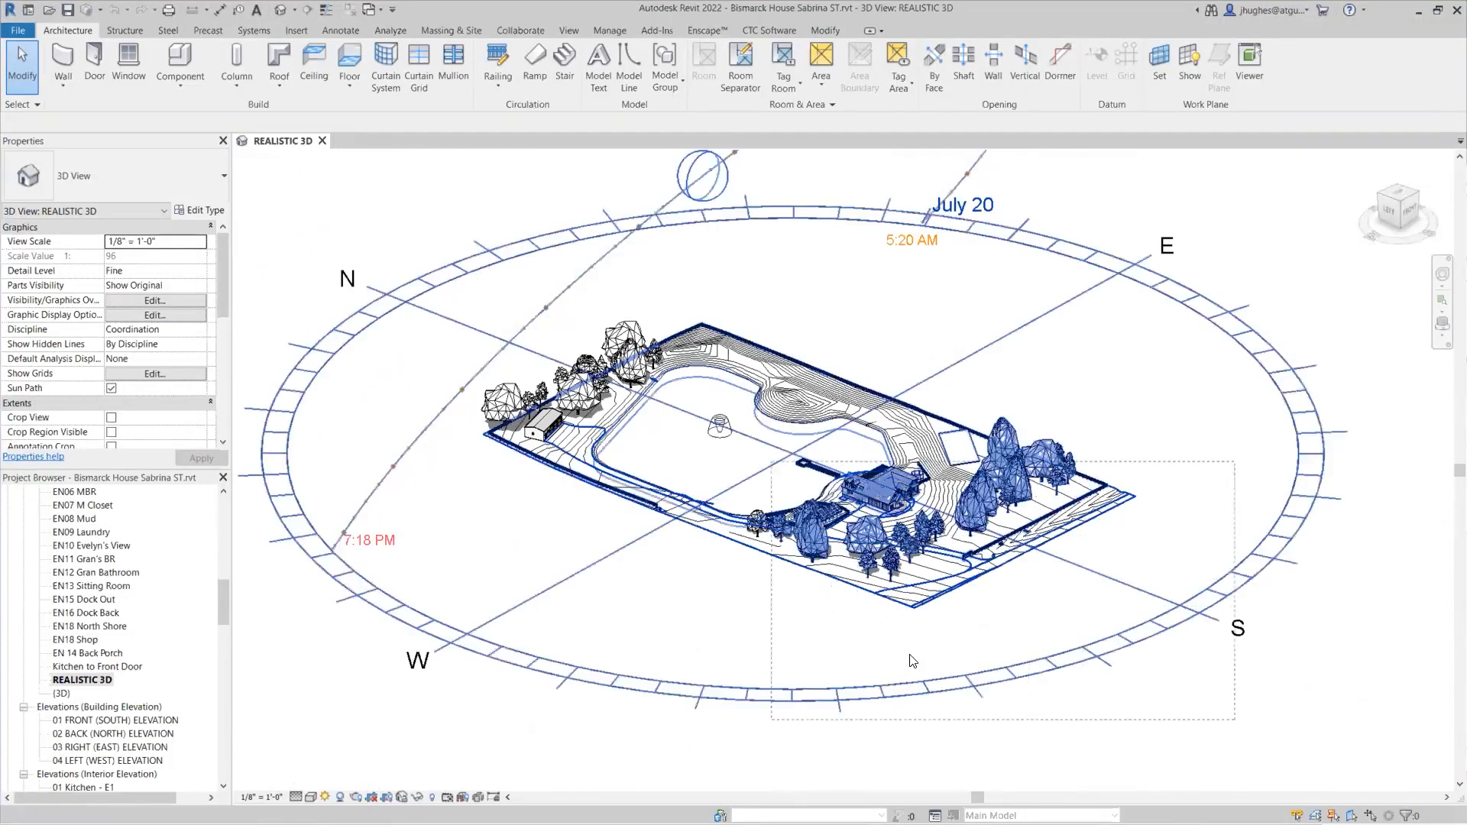
{"action": "left_click", "coordinate": [325, 797]}
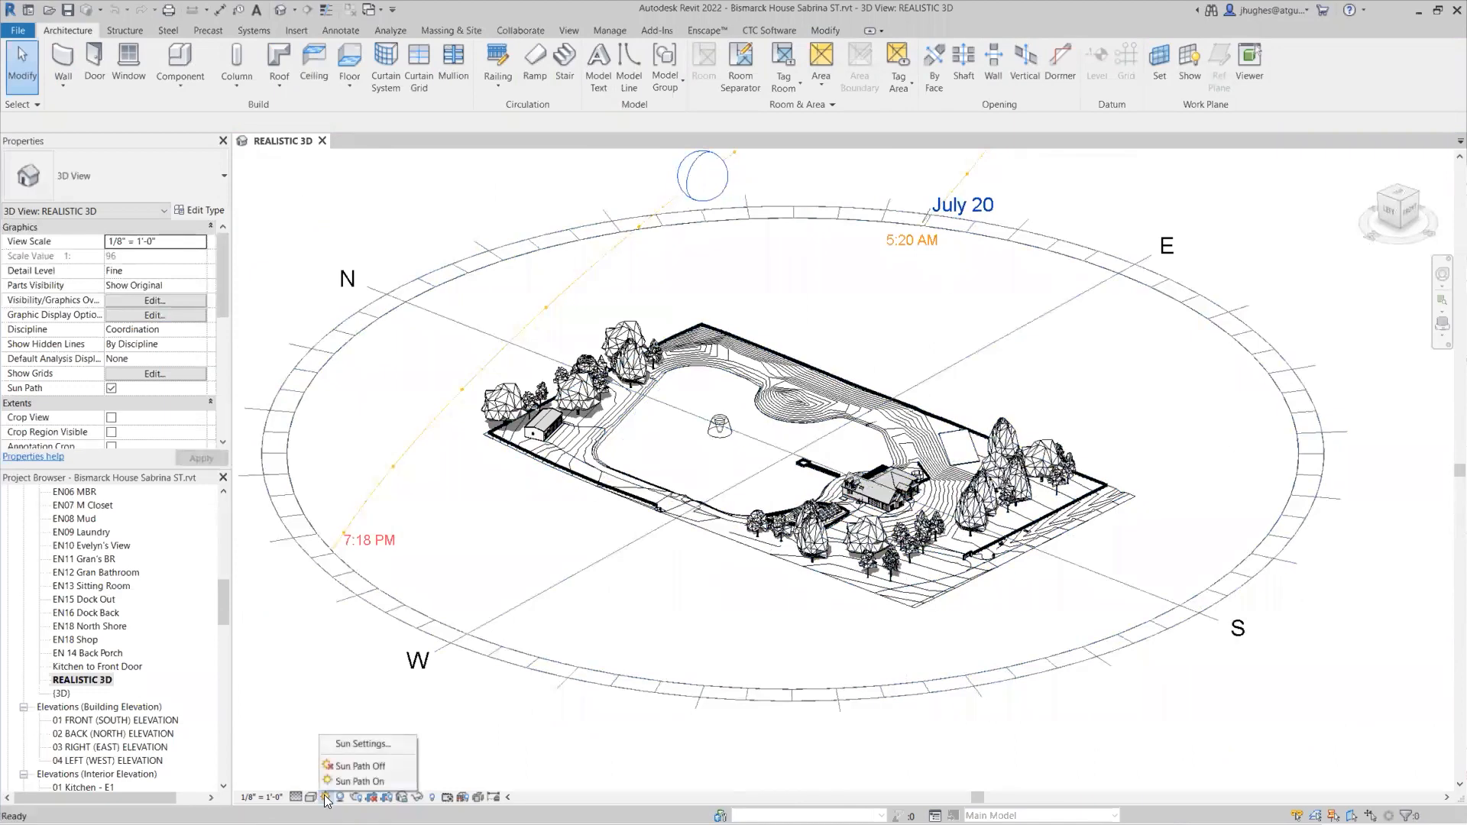
{"action": "left_click", "coordinate": [352, 767]}
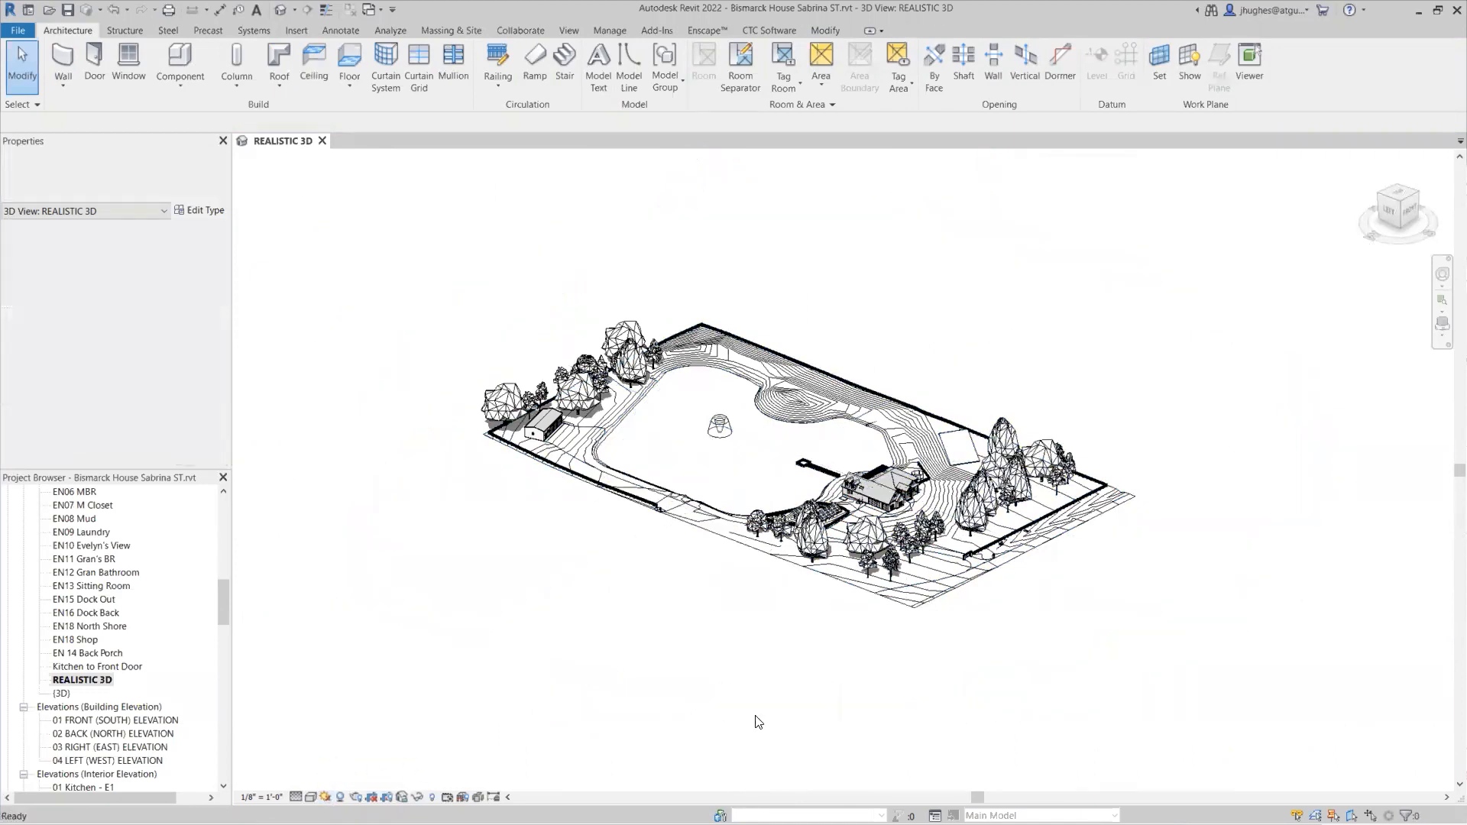
Select the whole site model with a crossing selection, and clear the selection.
{"action": "left_click_drag", "start_coordinate": [1233, 732], "coordinate": [495, 367]}
{"action": "left_click_drag", "start_coordinate": [364, 285], "coordinate": [366, 275]}
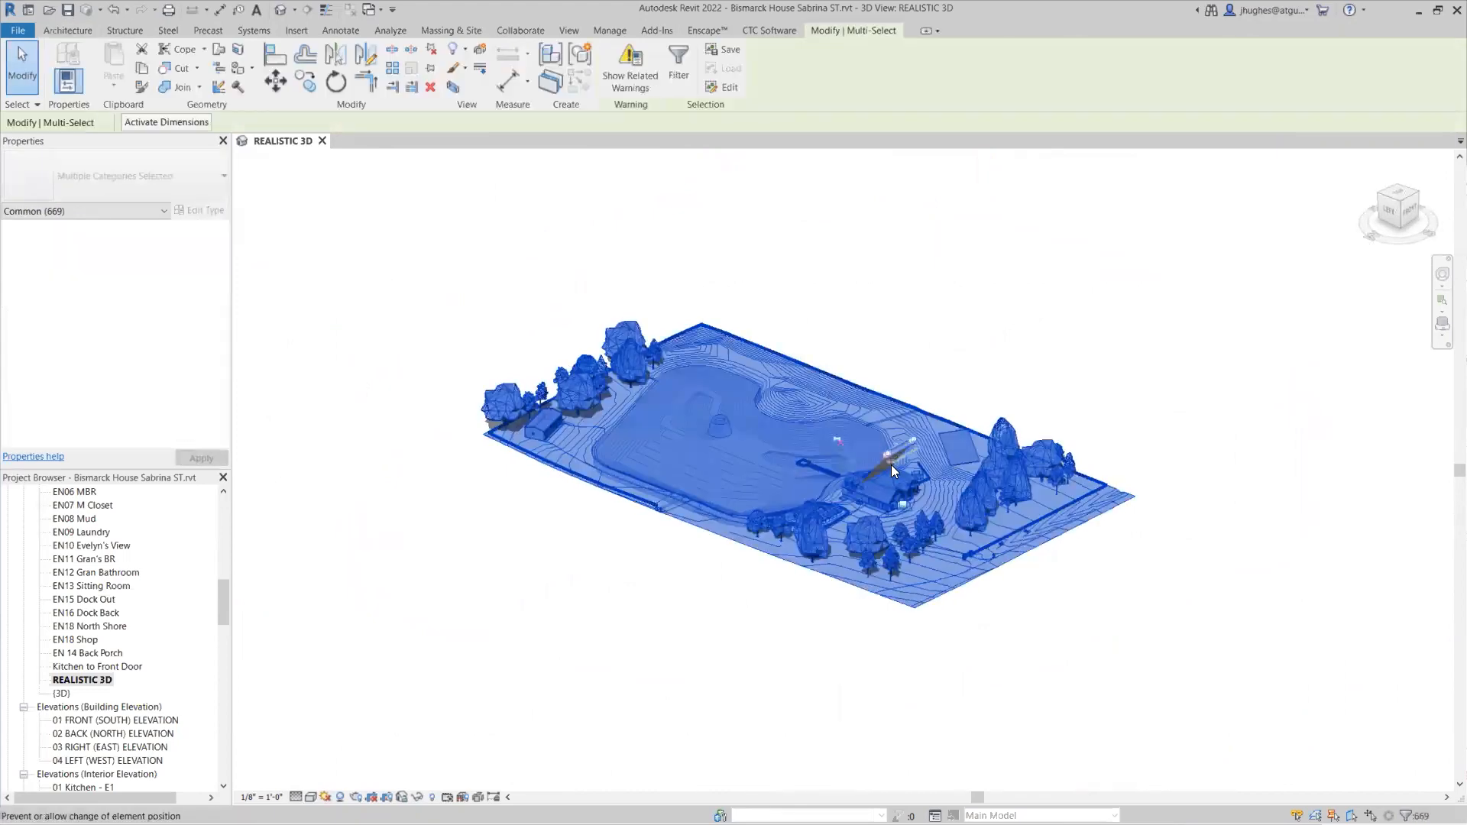
{"action": "scroll", "coordinate": [876, 486], "scroll_direction": "up", "scroll_amount": 5}
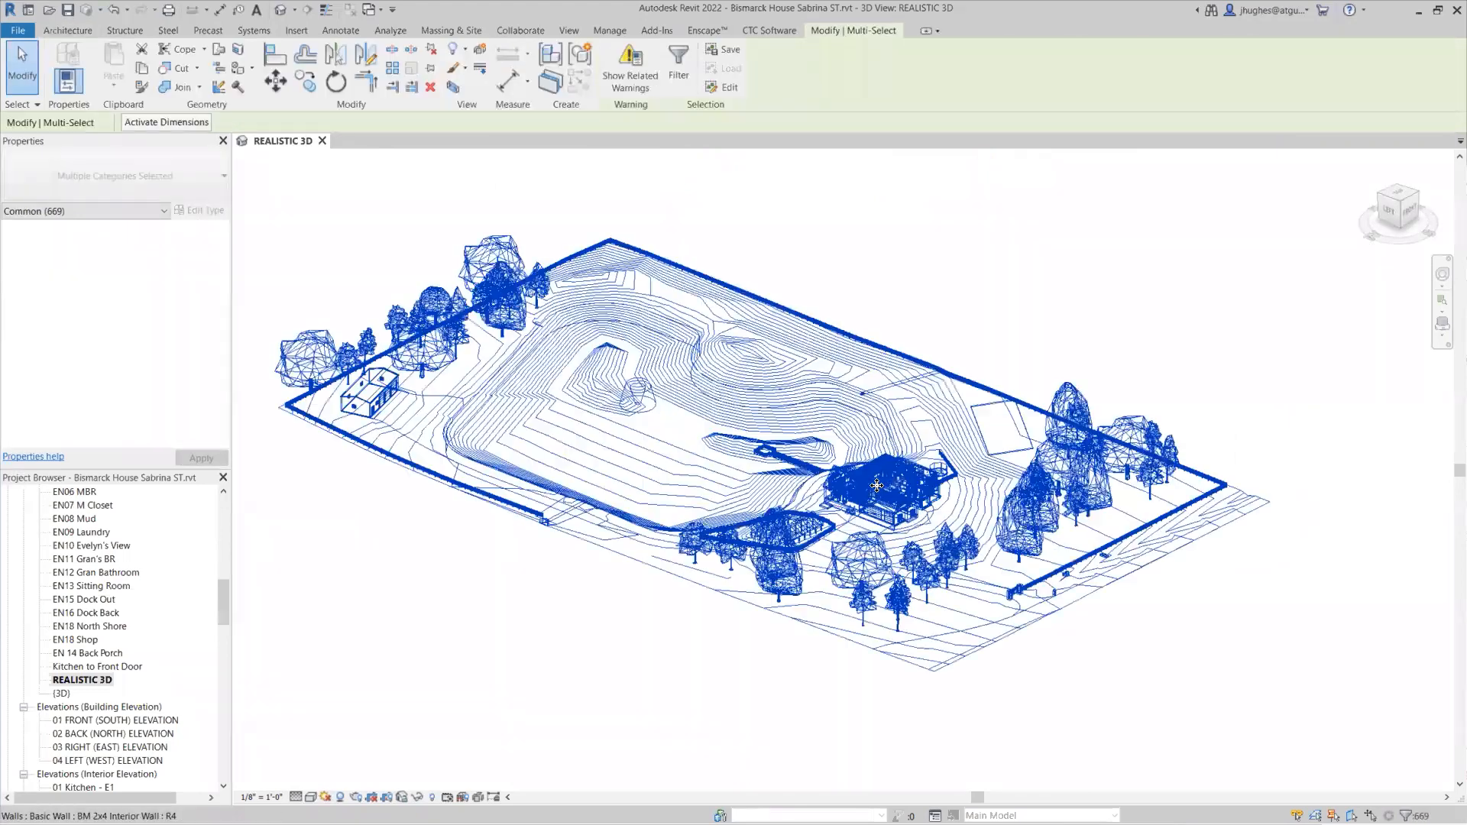
{"action": "scroll", "coordinate": [877, 488], "scroll_direction": "down", "scroll_amount": 2}
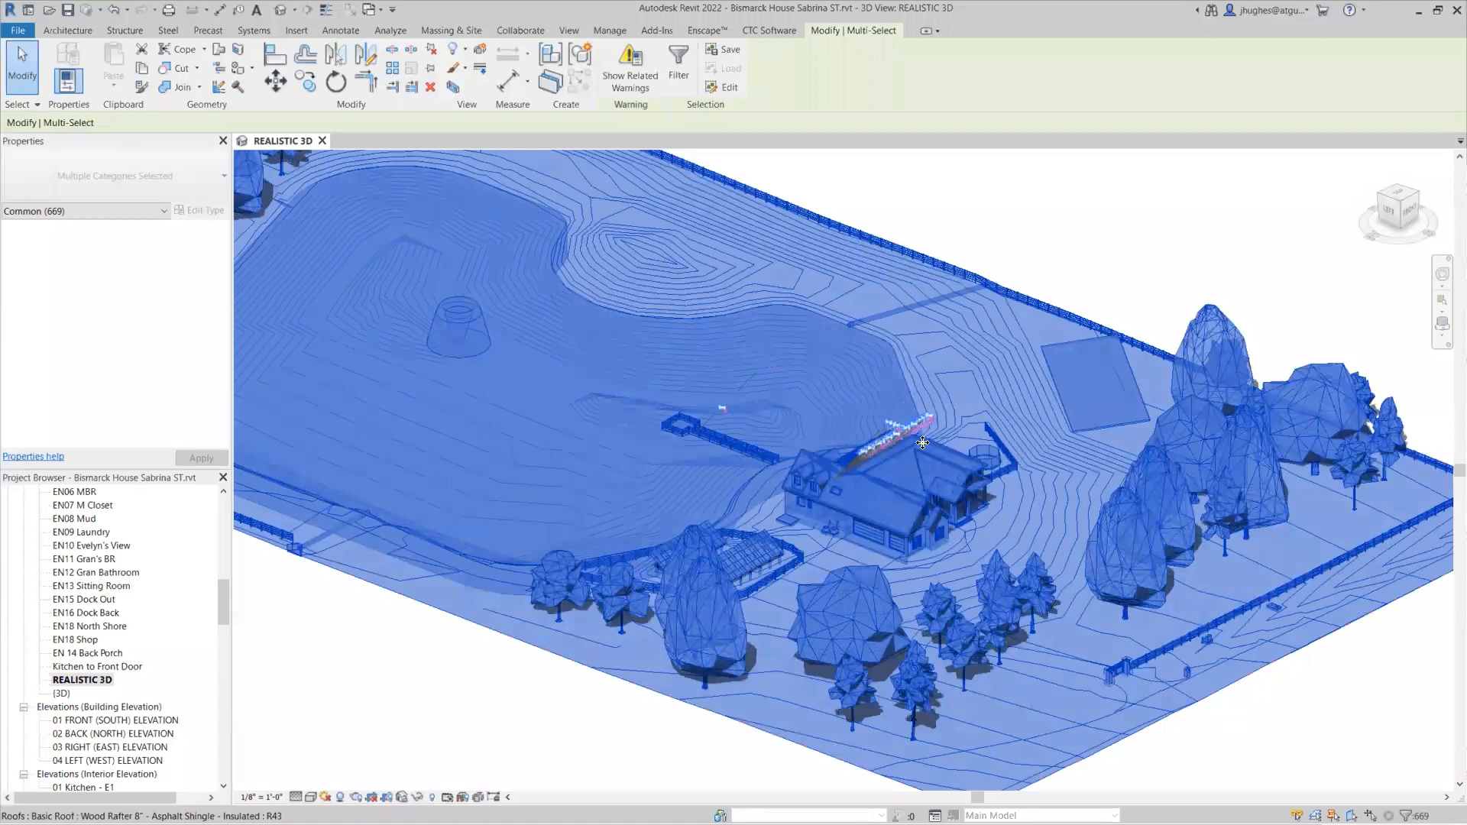
{"action": "key", "text": "Escape"}
Select the entire site model and uncheck every category in the selection filter.
{"action": "scroll", "coordinate": [1112, 312], "scroll_direction": "down", "scroll_amount": 5}
{"action": "left_click_drag", "start_coordinate": [1183, 234], "coordinate": [499, 565]}
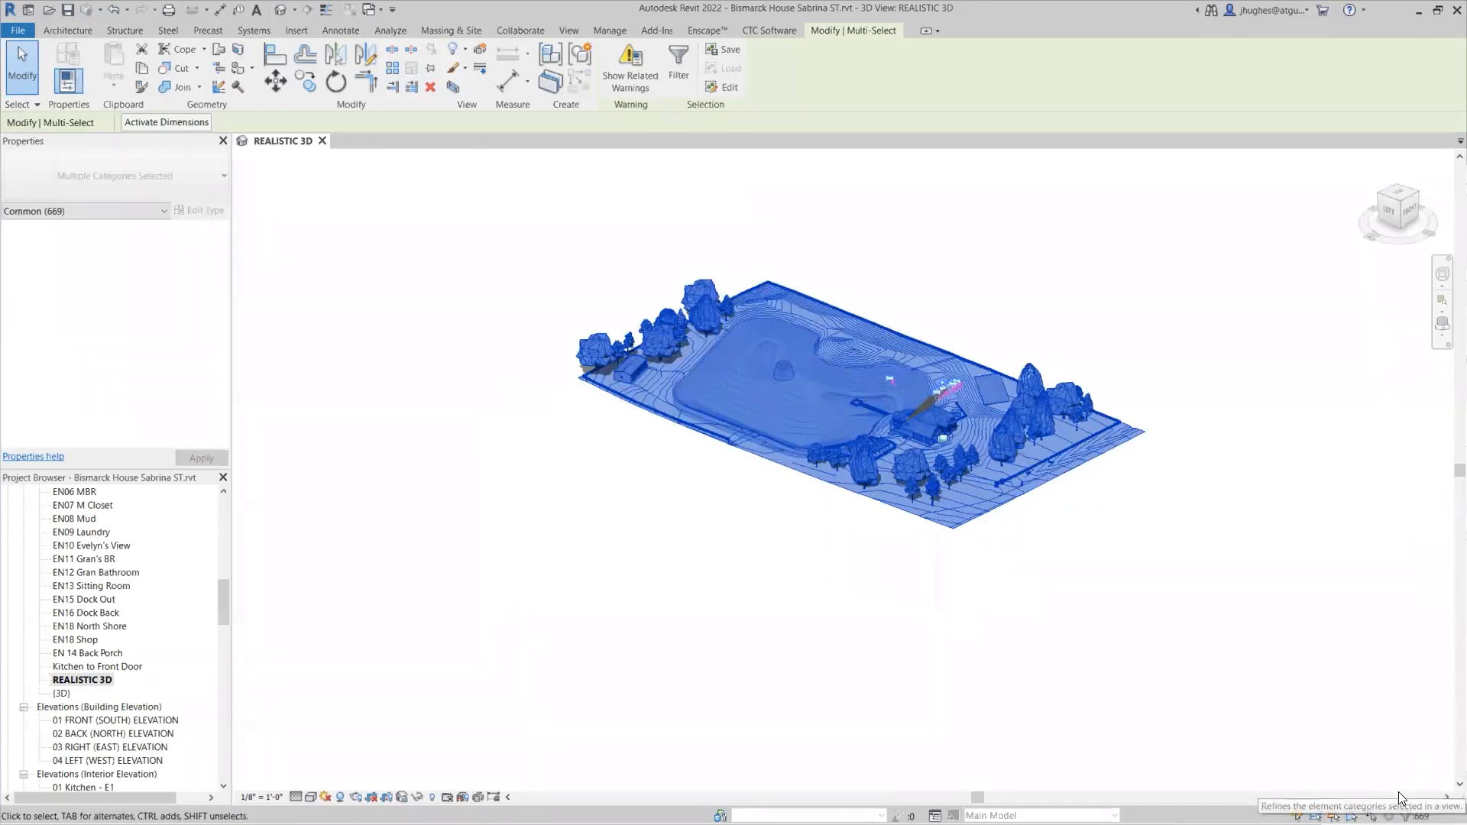
{"action": "left_click", "coordinate": [1409, 815]}
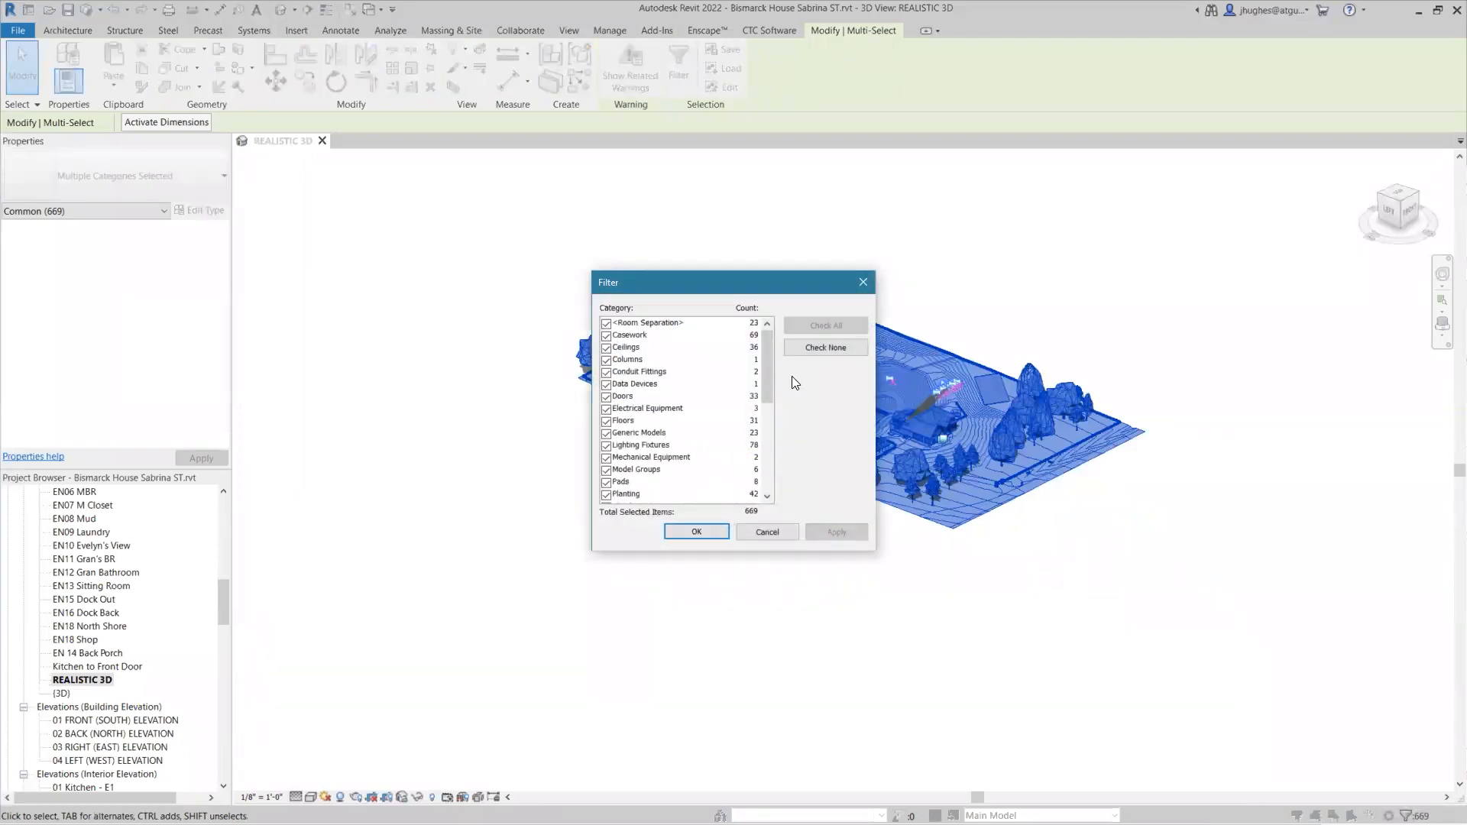
{"action": "left_click", "coordinate": [789, 347]}
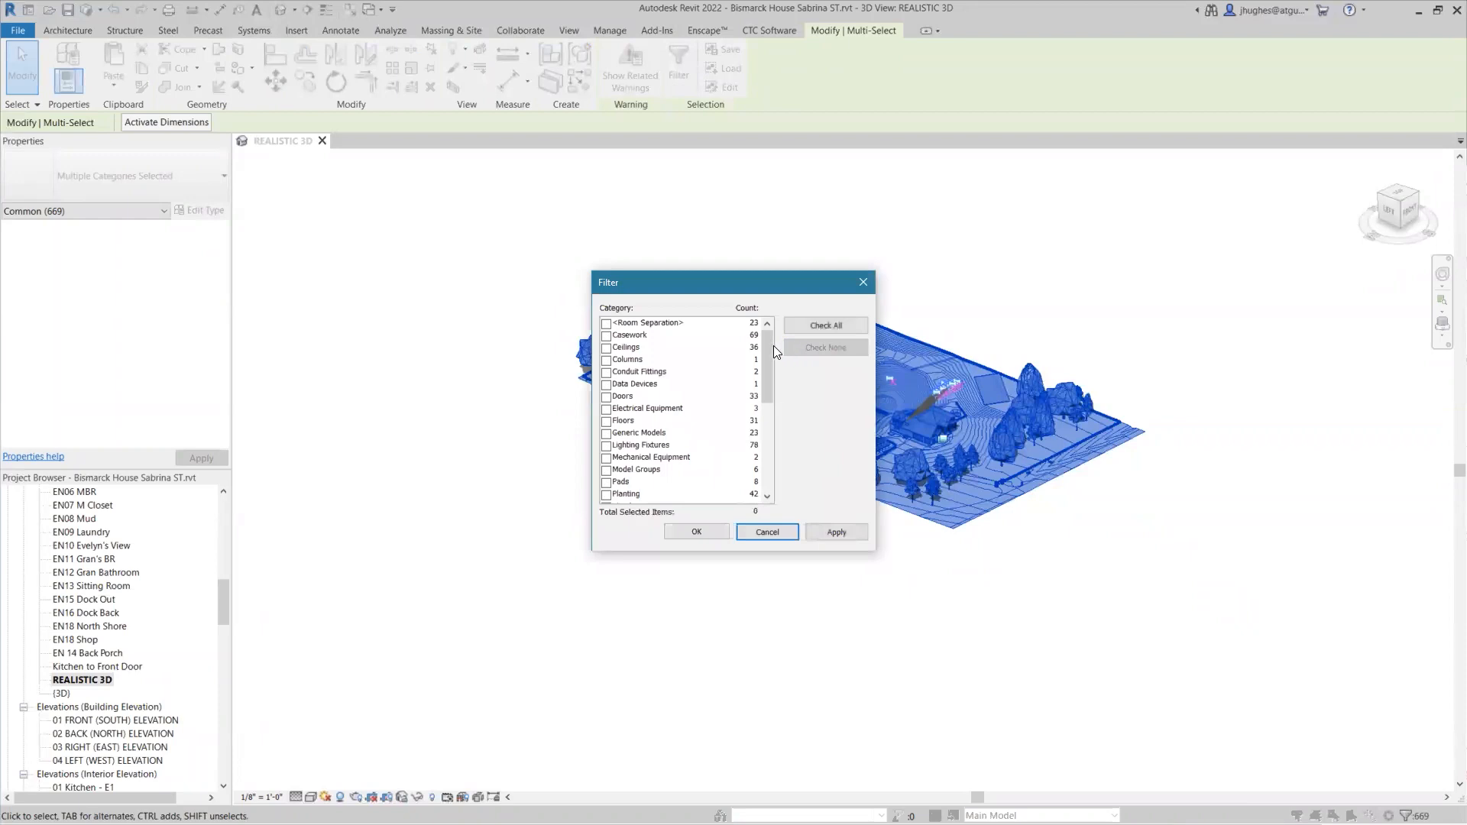
Filter the selection to only the Roofs category, leaving Shaft Openings unchecked, and apply it.
{"action": "left_click_drag", "start_coordinate": [763, 348], "coordinate": [764, 437]}
{"action": "scroll", "coordinate": [626, 367], "scroll_direction": "up", "scroll_amount": 1}
{"action": "scroll", "coordinate": [622, 382], "scroll_direction": "up", "scroll_amount": 3}
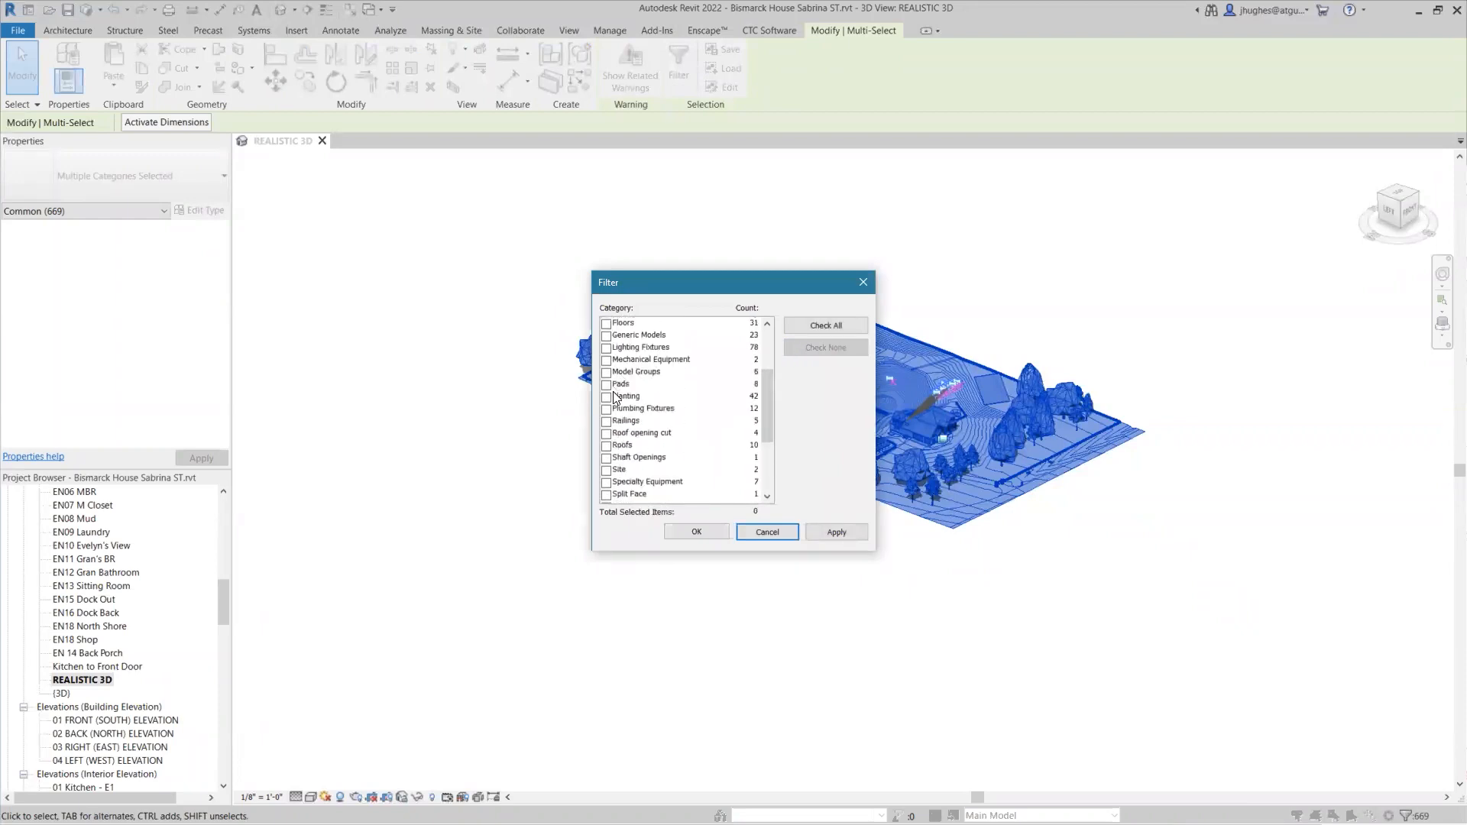
{"action": "left_click", "coordinate": [607, 447]}
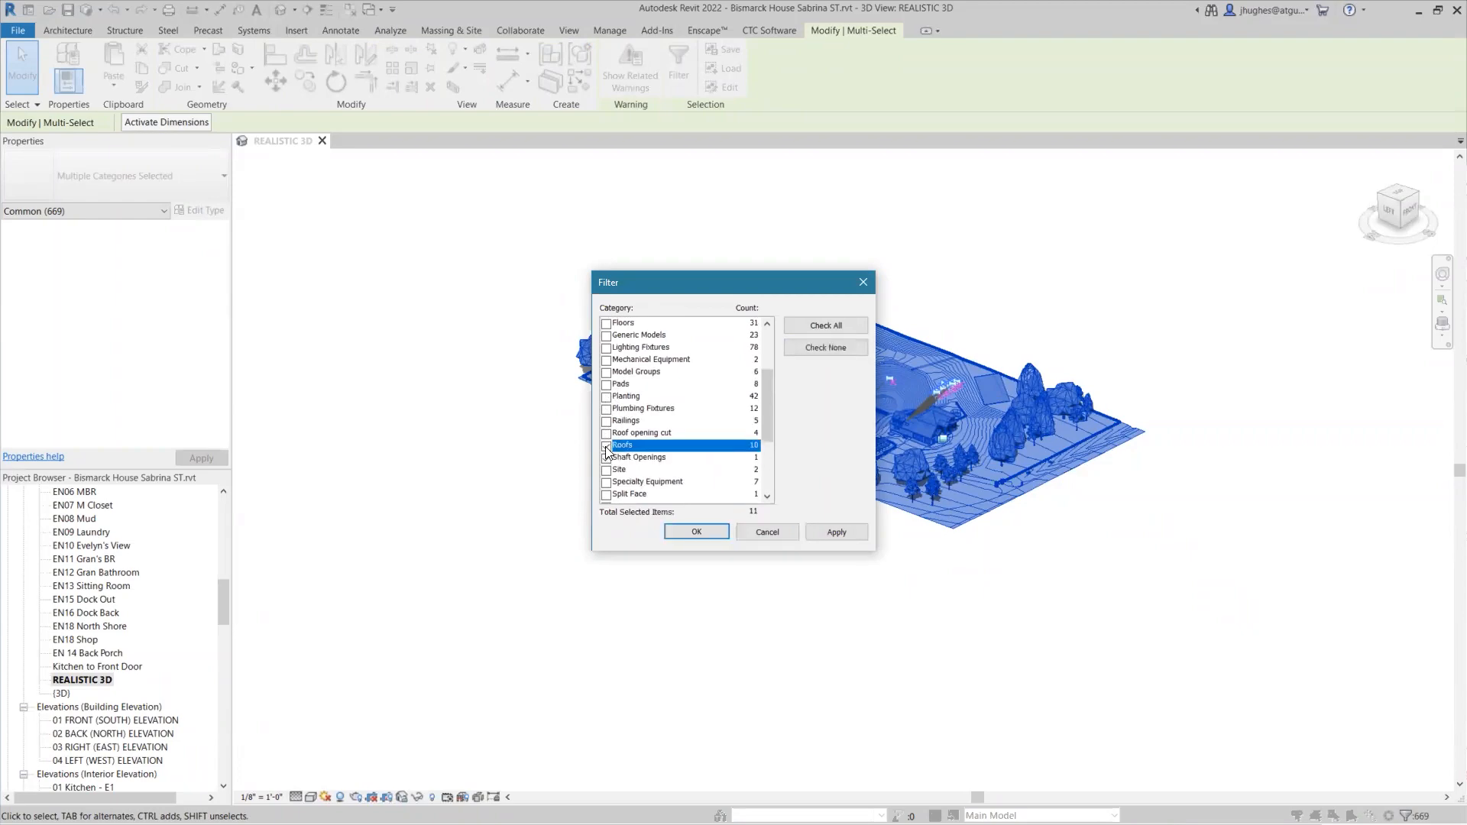
{"action": "left_click", "coordinate": [607, 460]}
{"action": "left_click", "coordinate": [829, 540]}
{"action": "left_click", "coordinate": [698, 532]}
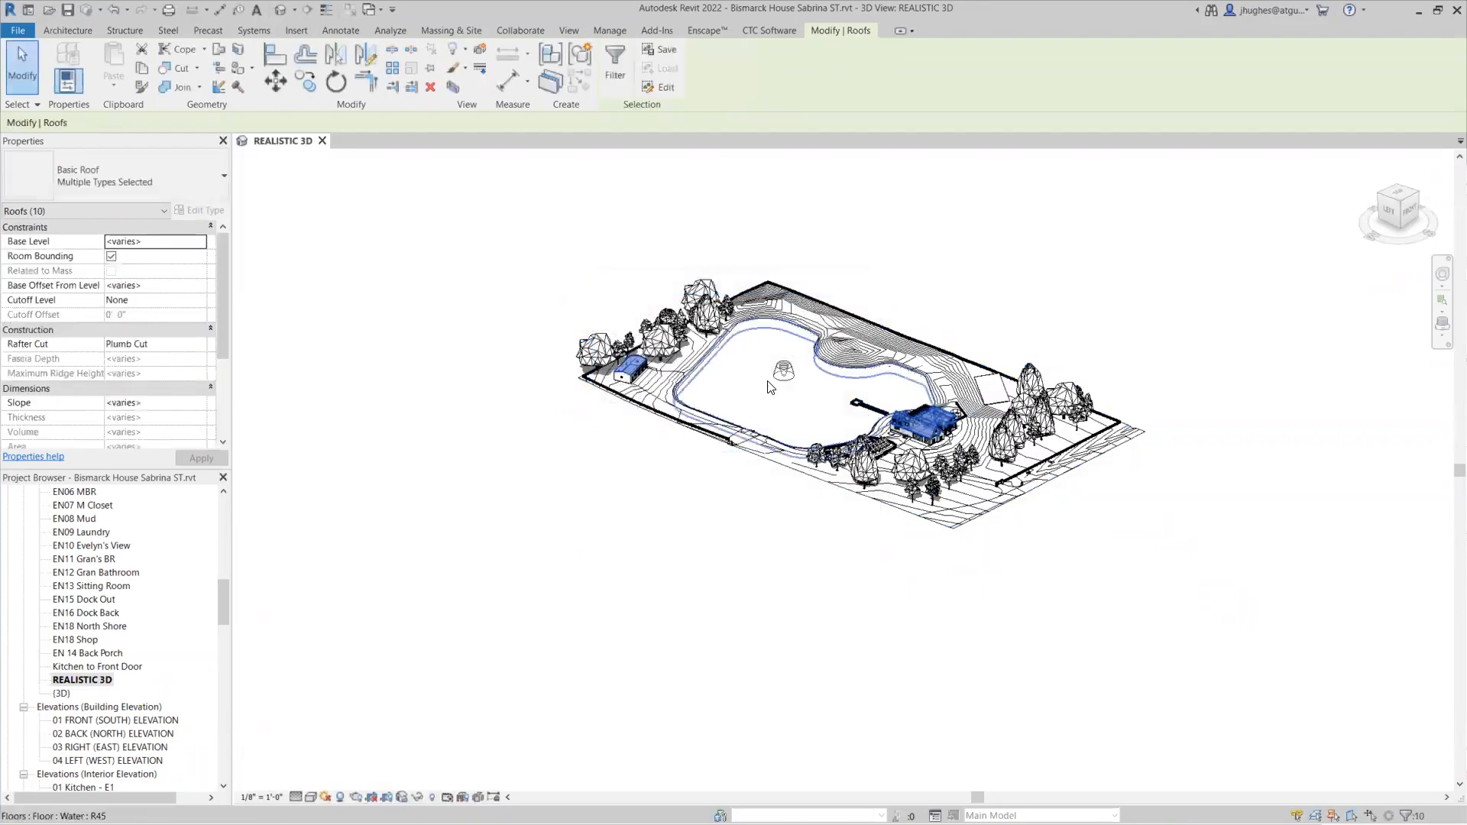
{"action": "scroll", "coordinate": [768, 386], "scroll_direction": "up", "scroll_amount": 5}
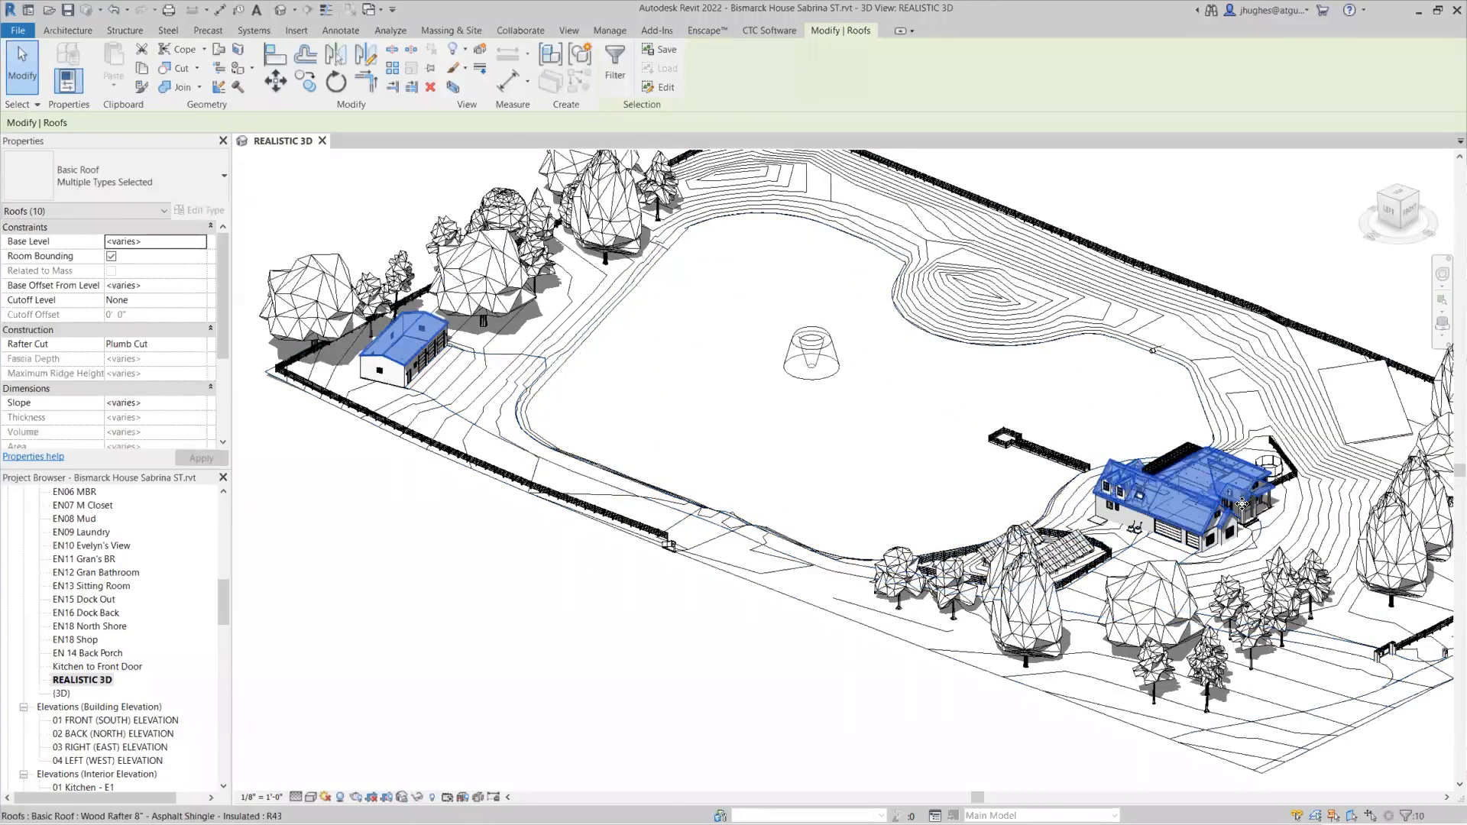
Inspect the selected roofs on the main house up close and clear the selection.
{"action": "scroll", "coordinate": [1230, 508], "scroll_direction": "up", "scroll_amount": 5}
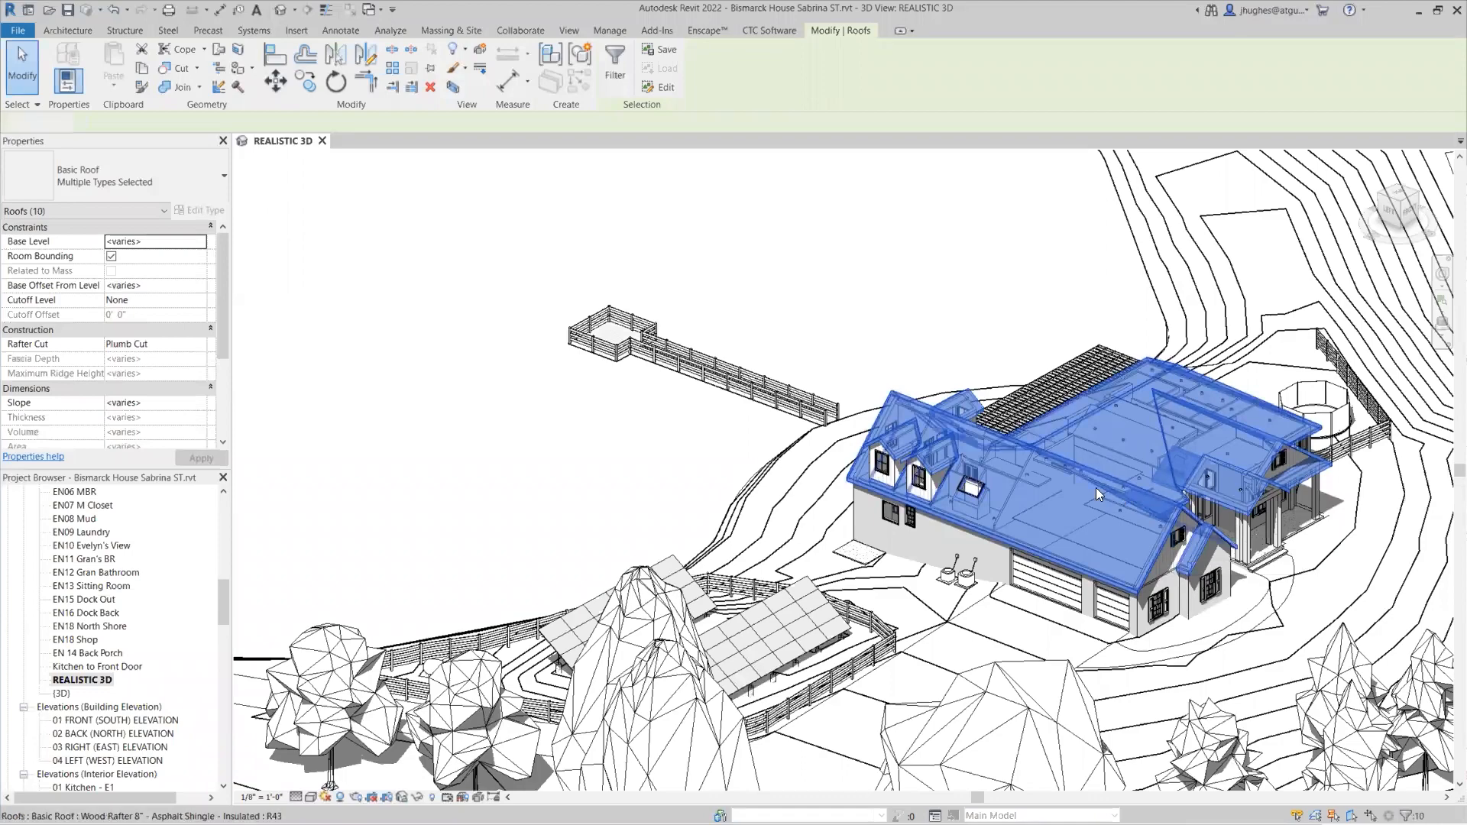
{"action": "key", "text": "Escape"}
{"action": "scroll", "coordinate": [907, 435], "scroll_direction": "down", "scroll_amount": 5}
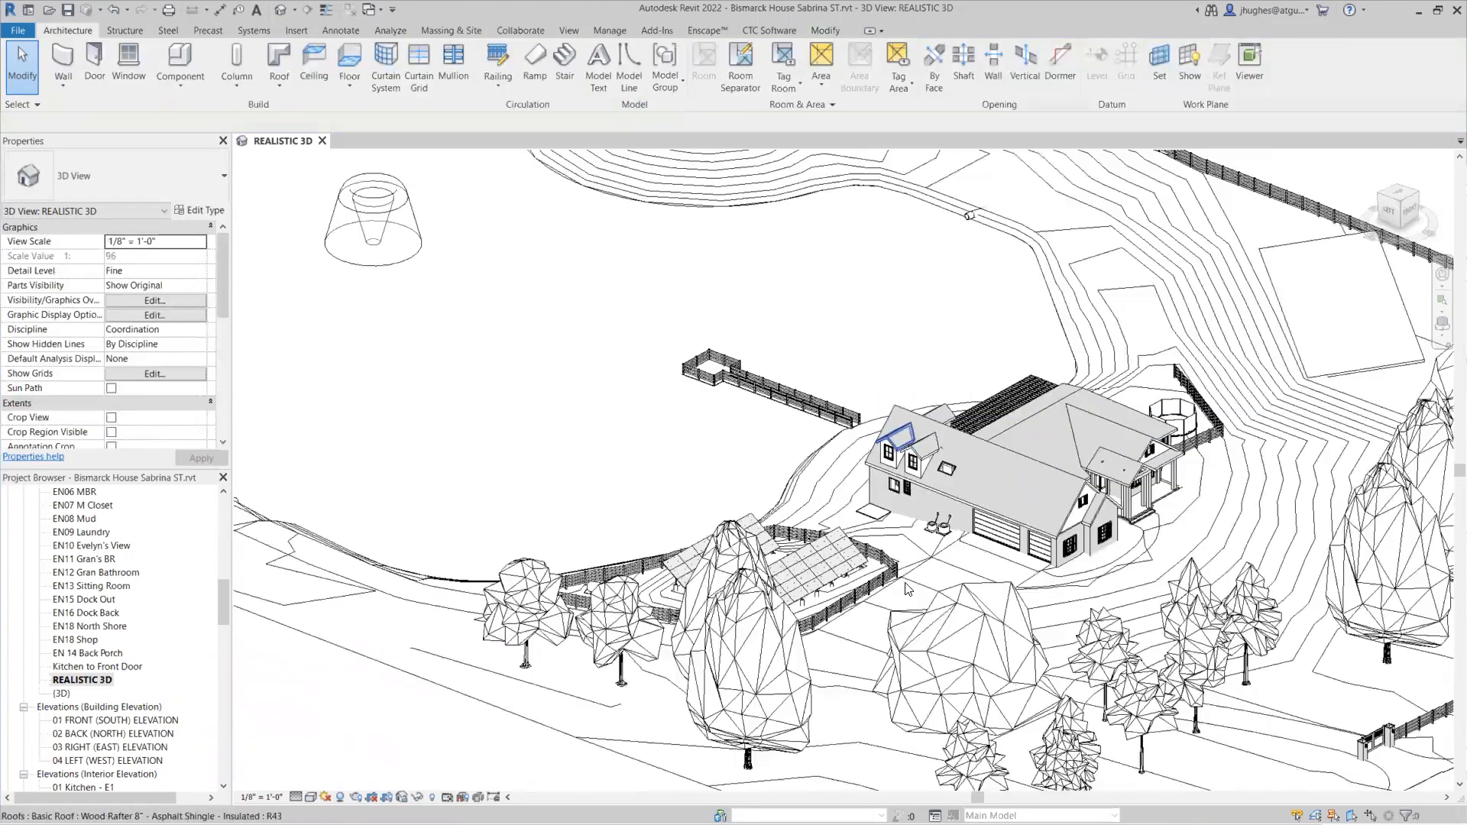
Select the gravel drive in front of the garage and add both heat pumps beside it to the selection.
{"action": "middle_click_drag", "start_coordinate": [983, 657], "coordinate": [785, 528]}
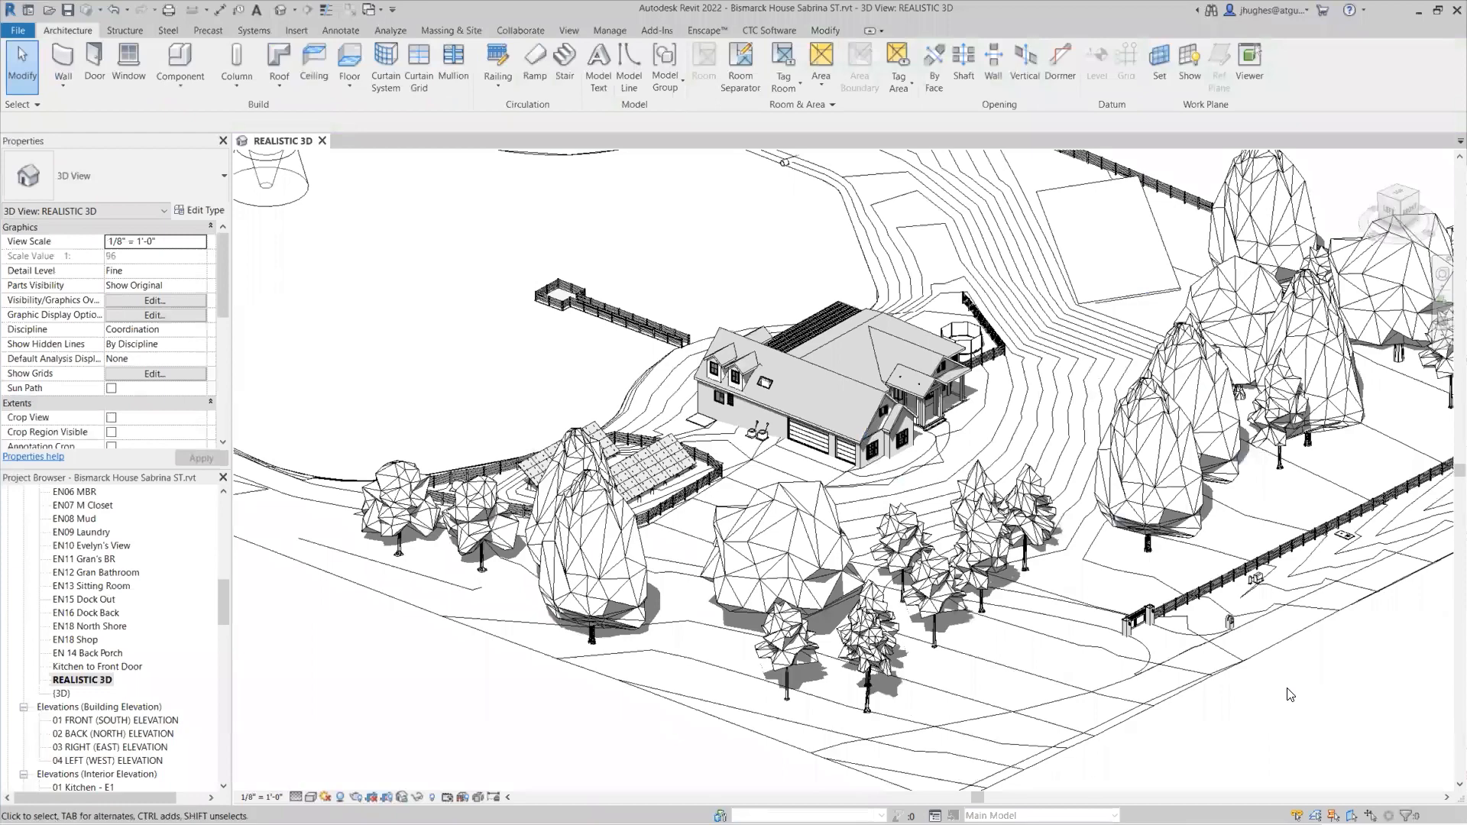
{"action": "scroll", "coordinate": [743, 519], "scroll_direction": "up", "scroll_amount": 3}
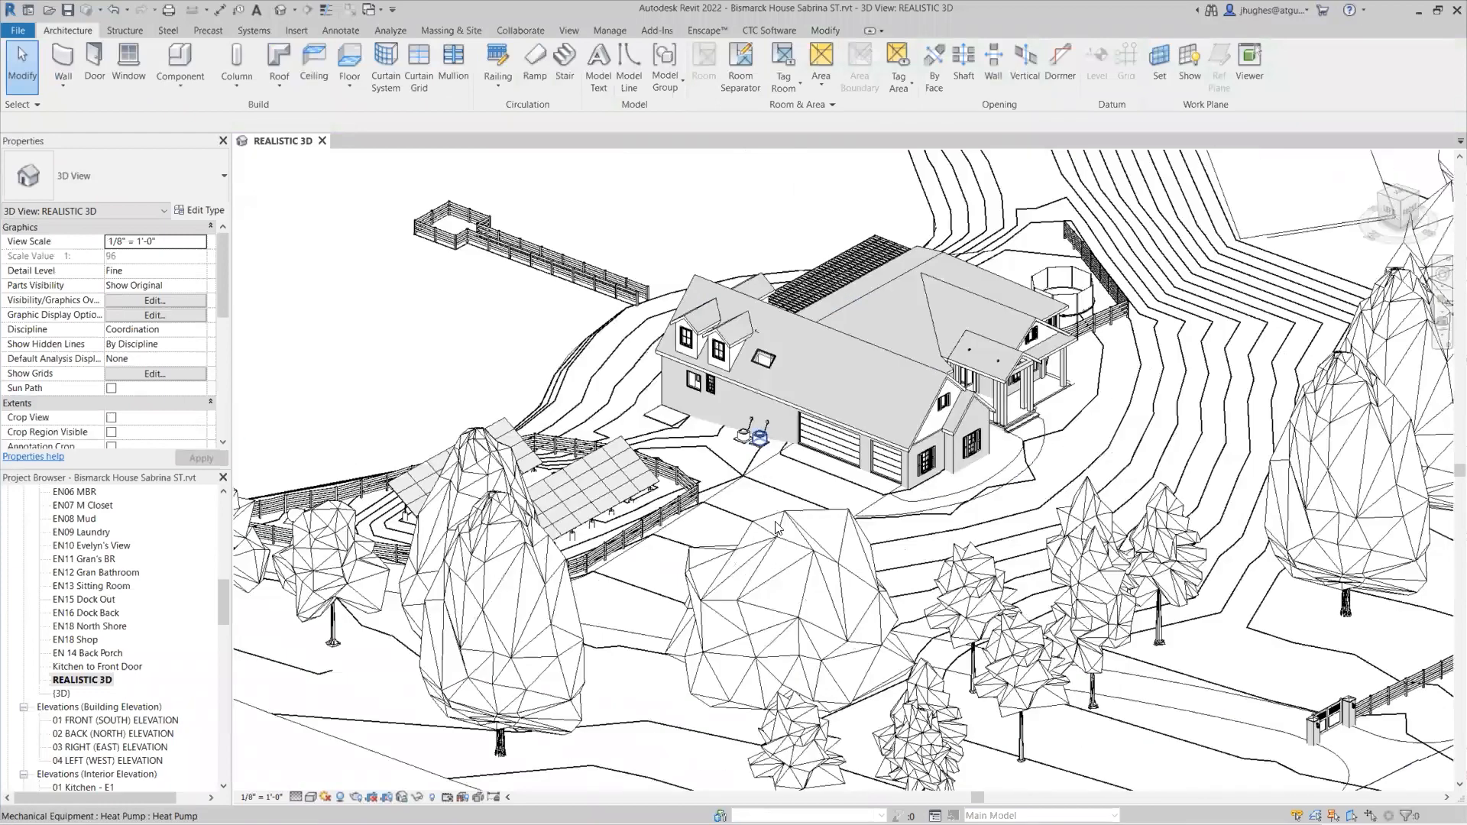
{"action": "scroll", "coordinate": [744, 518], "scroll_direction": "up", "scroll_amount": 3}
{"action": "left_click", "coordinate": [788, 527]}
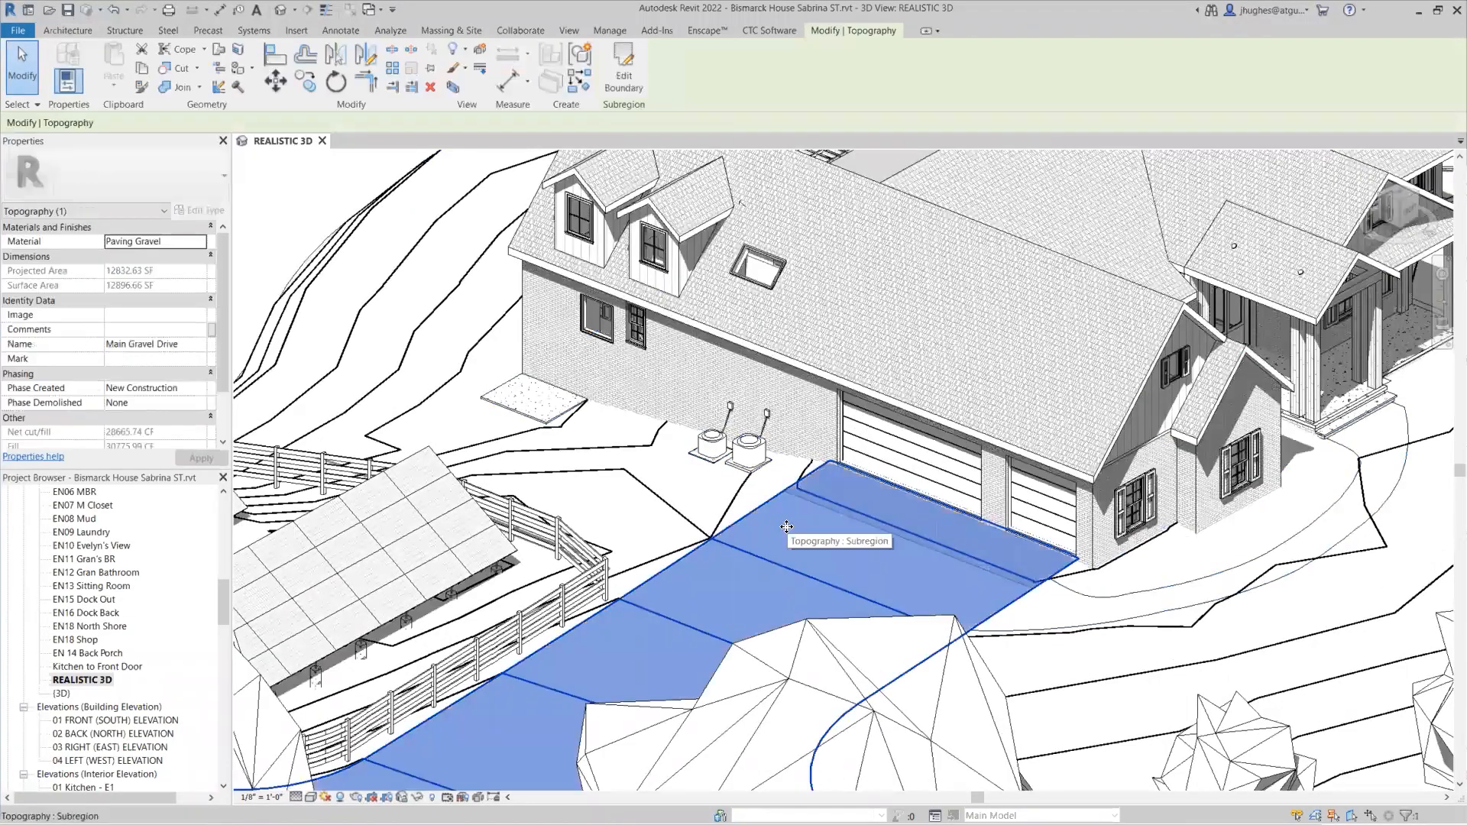
{"action": "left_click", "coordinate": [746, 443], "text": "ctrl"}
{"action": "left_click", "coordinate": [718, 447], "text": "ctrl"}
{"action": "scroll", "coordinate": [716, 437], "scroll_direction": "up", "scroll_amount": 5}
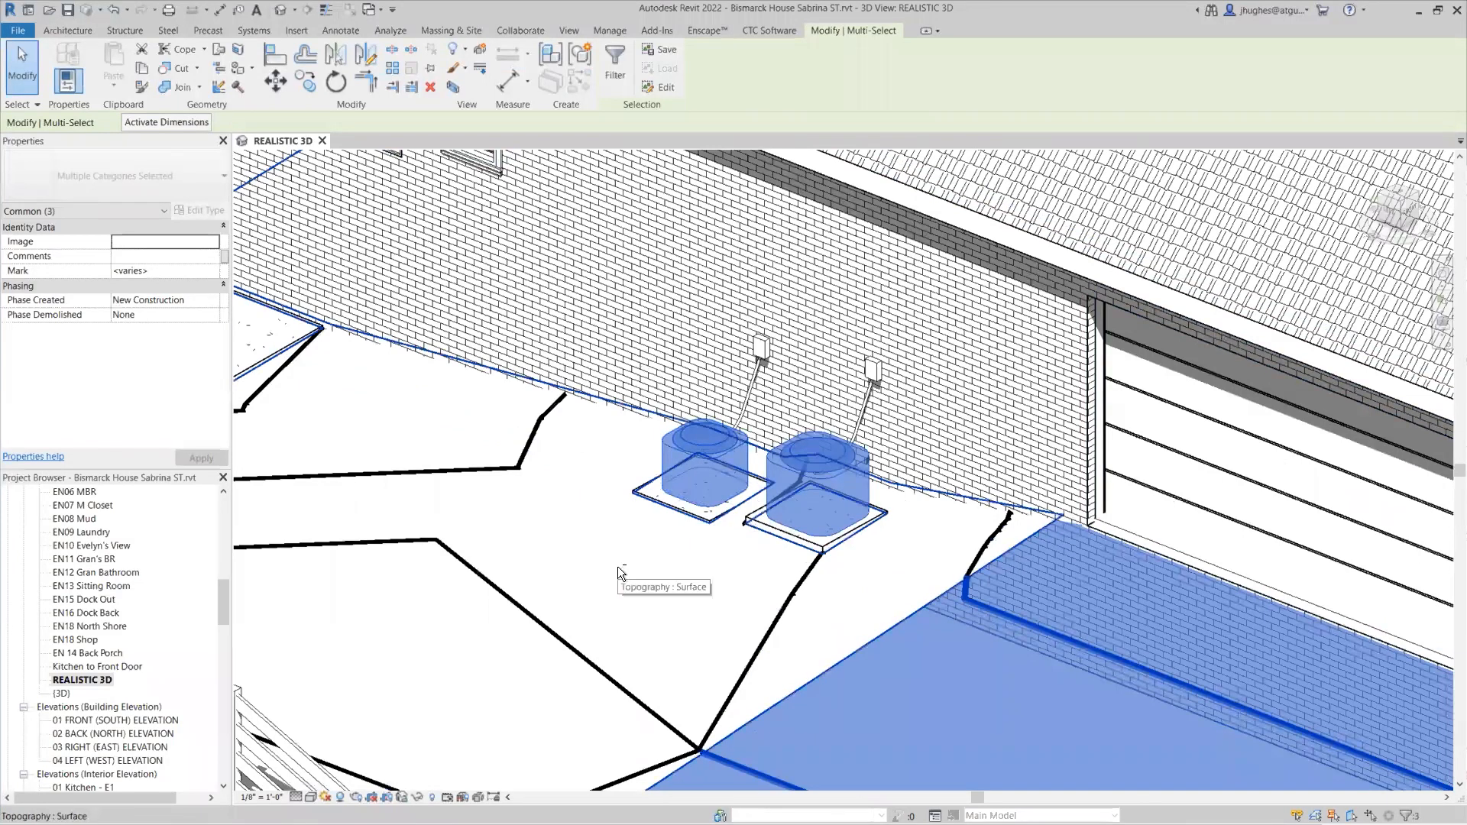
Remove both heat pumps from the selection, then add the one nearer the garage back and remove it again.
{"action": "left_click", "coordinate": [701, 451], "text": "shift"}
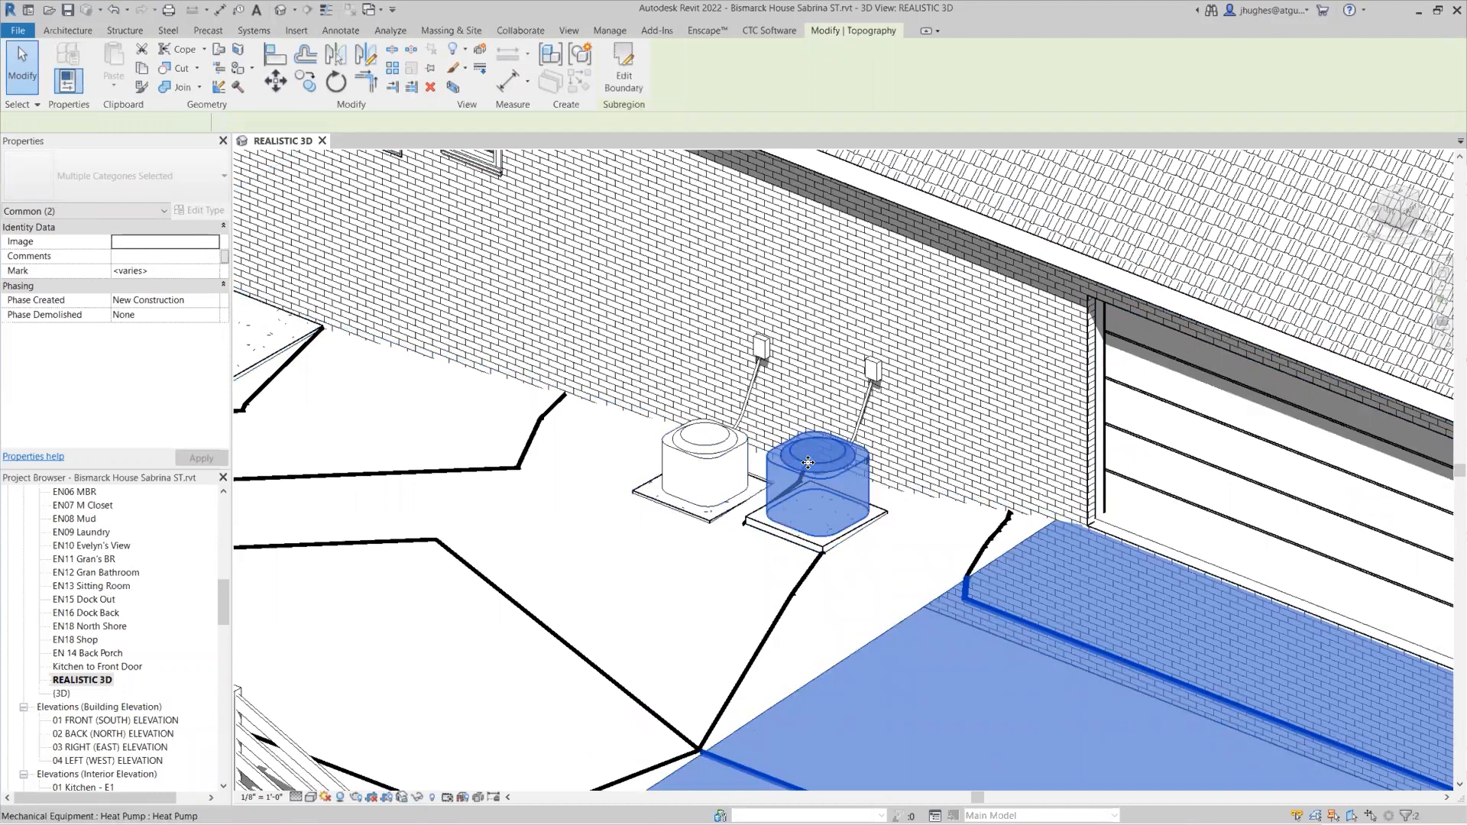
{"action": "left_click", "coordinate": [660, 589]}
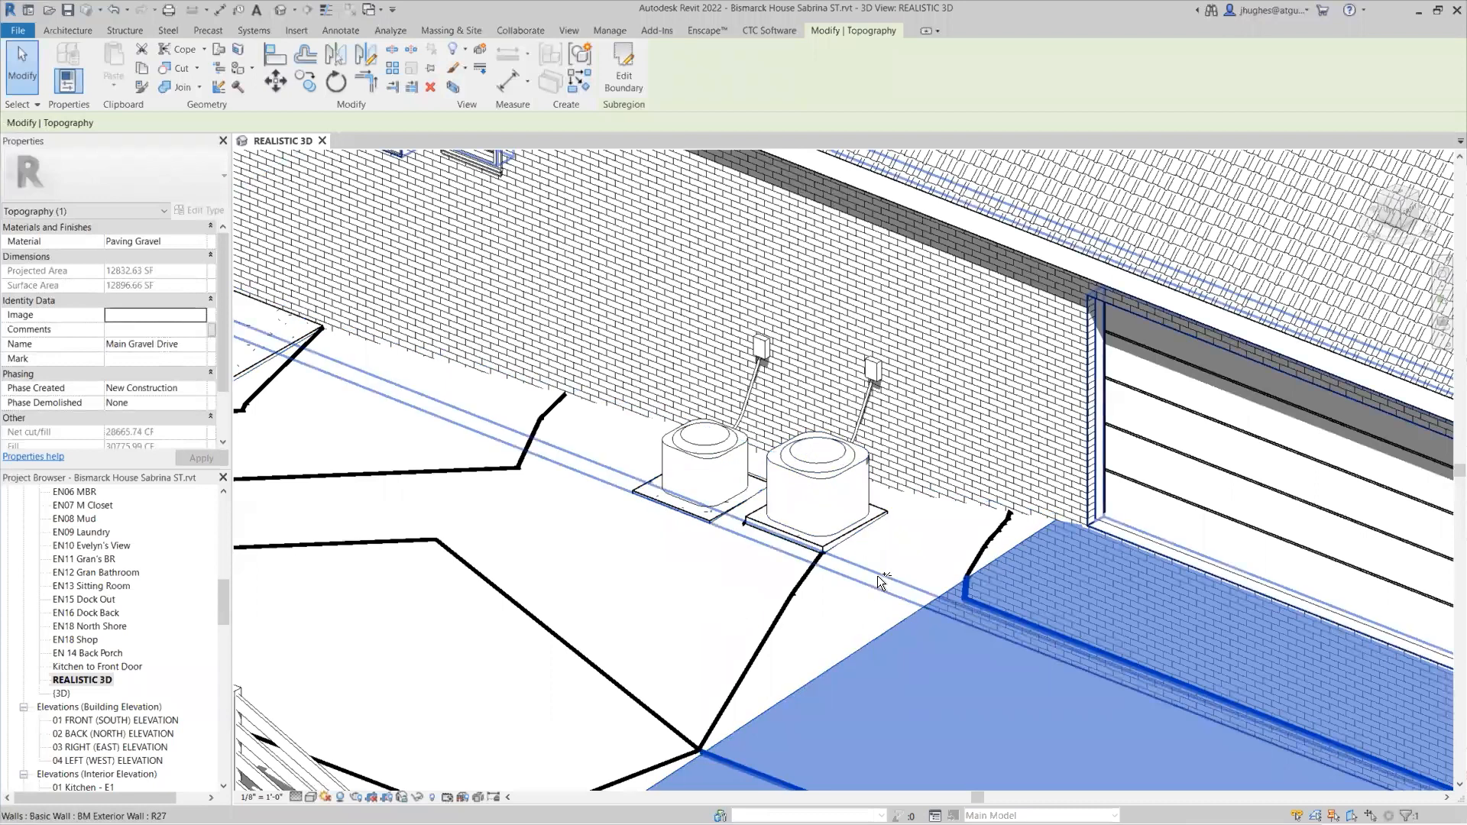
{"action": "left_click", "coordinate": [826, 480], "text": "ctrl"}
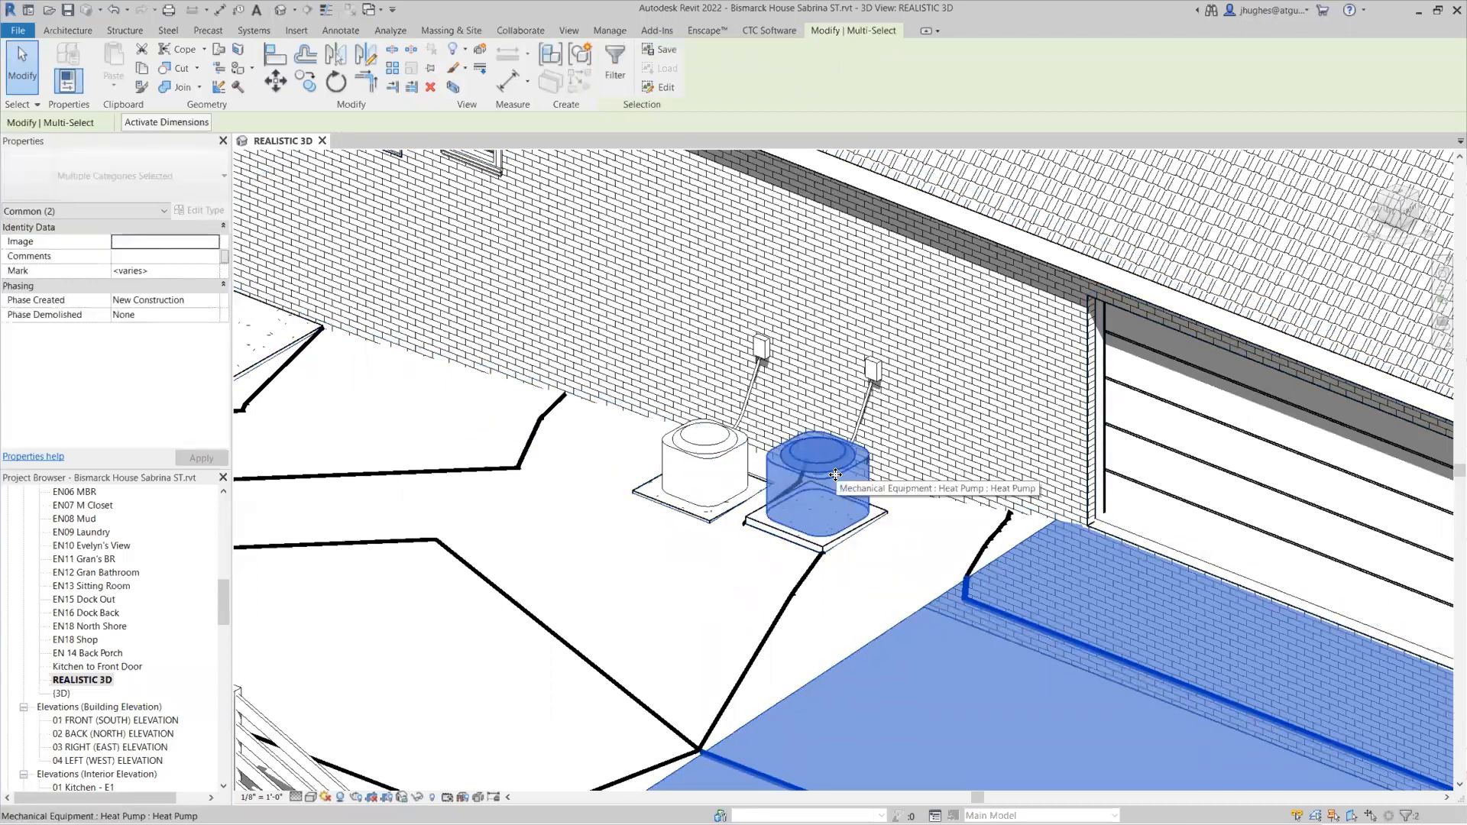
{"action": "left_click", "coordinate": [664, 632]}
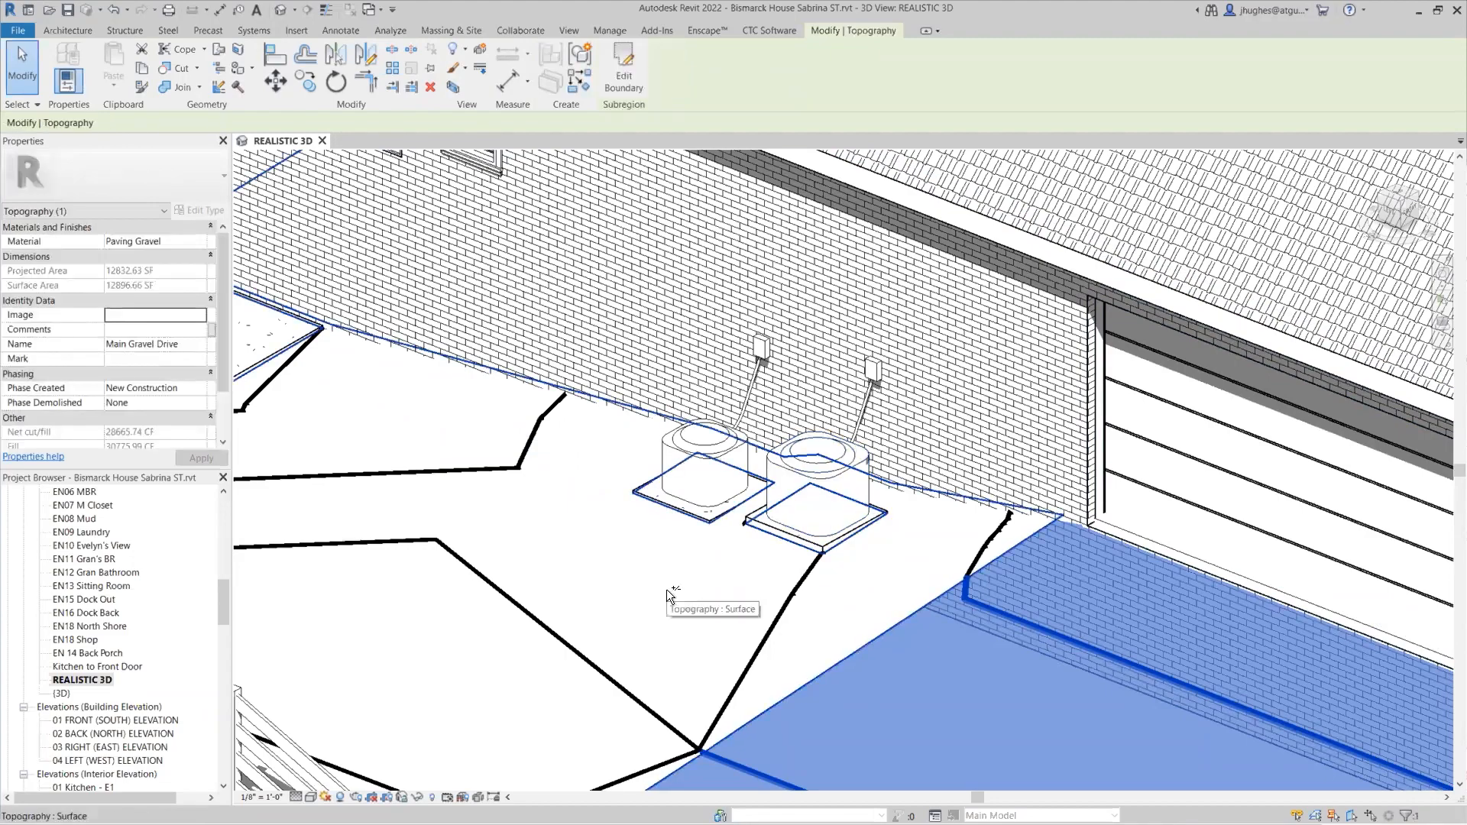
Clear the selection of the gravel drive.
{"action": "scroll", "coordinate": [772, 457], "scroll_direction": "down", "scroll_amount": 4}
{"action": "scroll", "coordinate": [772, 457], "scroll_direction": "down", "scroll_amount": 7}
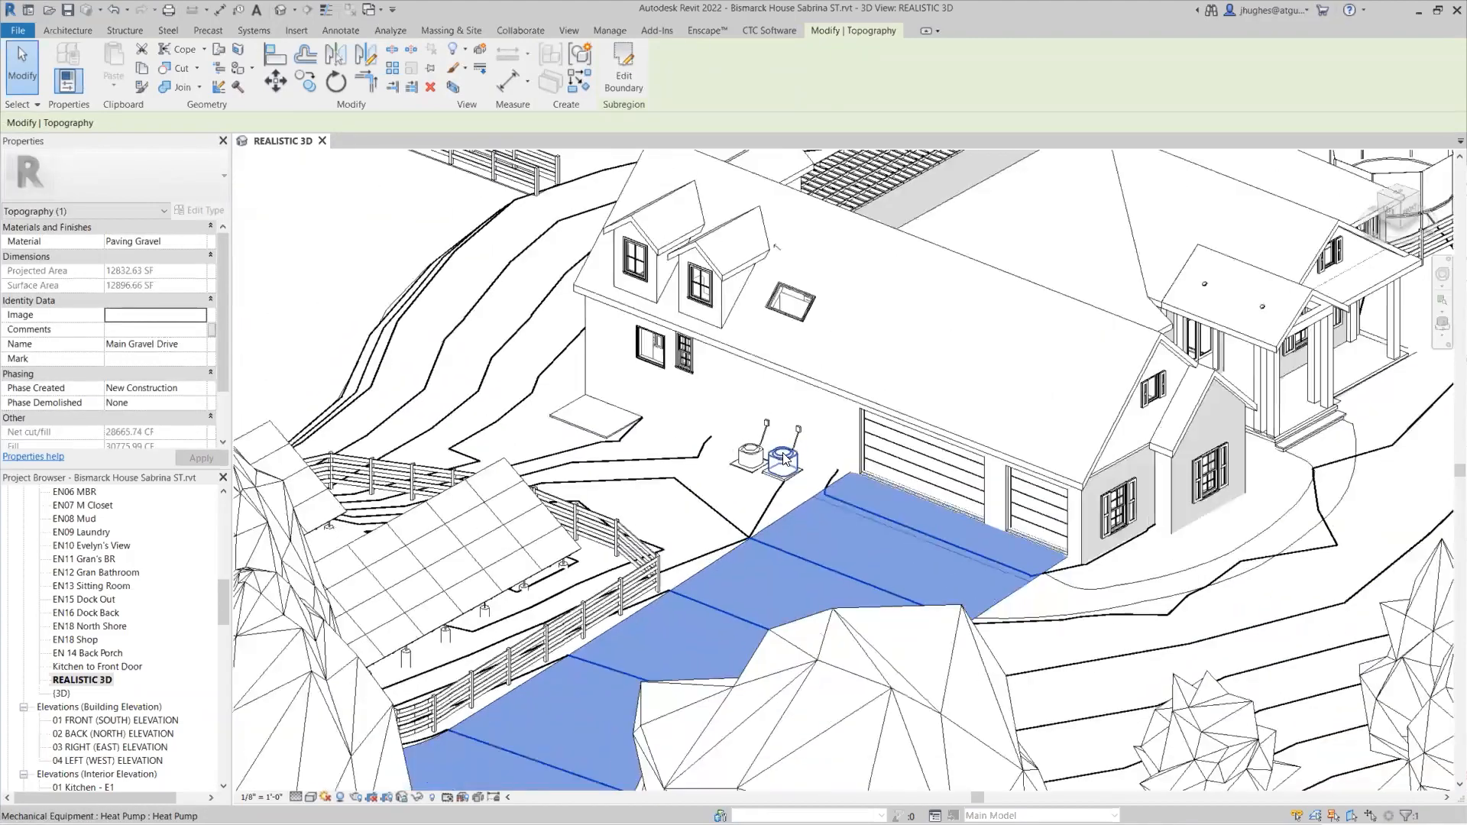
{"action": "key", "text": "Escape"}
{"action": "scroll", "coordinate": [1040, 580], "scroll_direction": "down", "scroll_amount": 3}
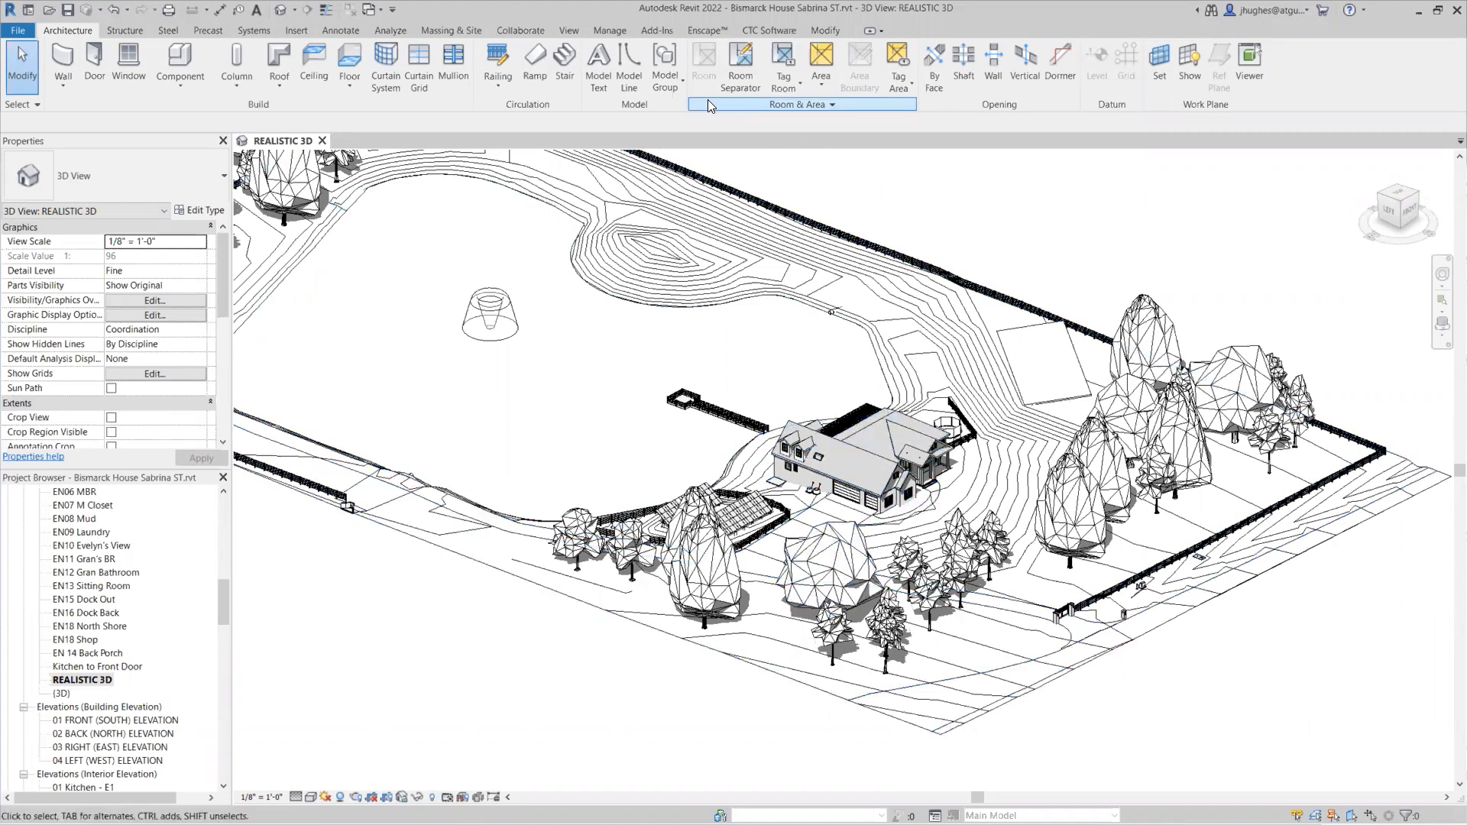
Begin adding a filter in the REALISTIC 3D view's Visibility/Graphic Overrides and open the filter editor.
{"action": "left_click", "coordinate": [568, 31]}
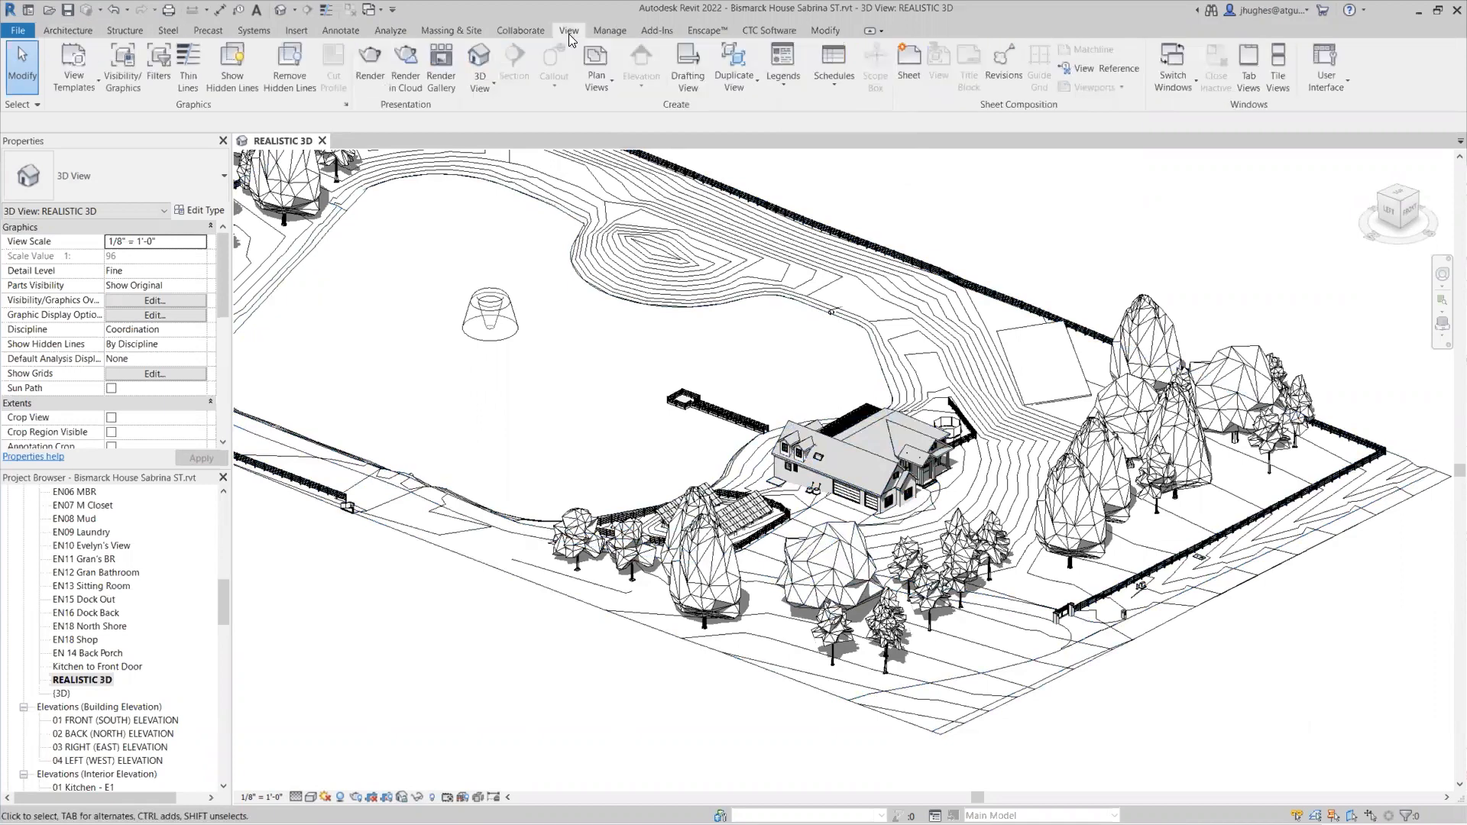
{"action": "key", "text": "v"}
{"action": "key", "text": "g"}
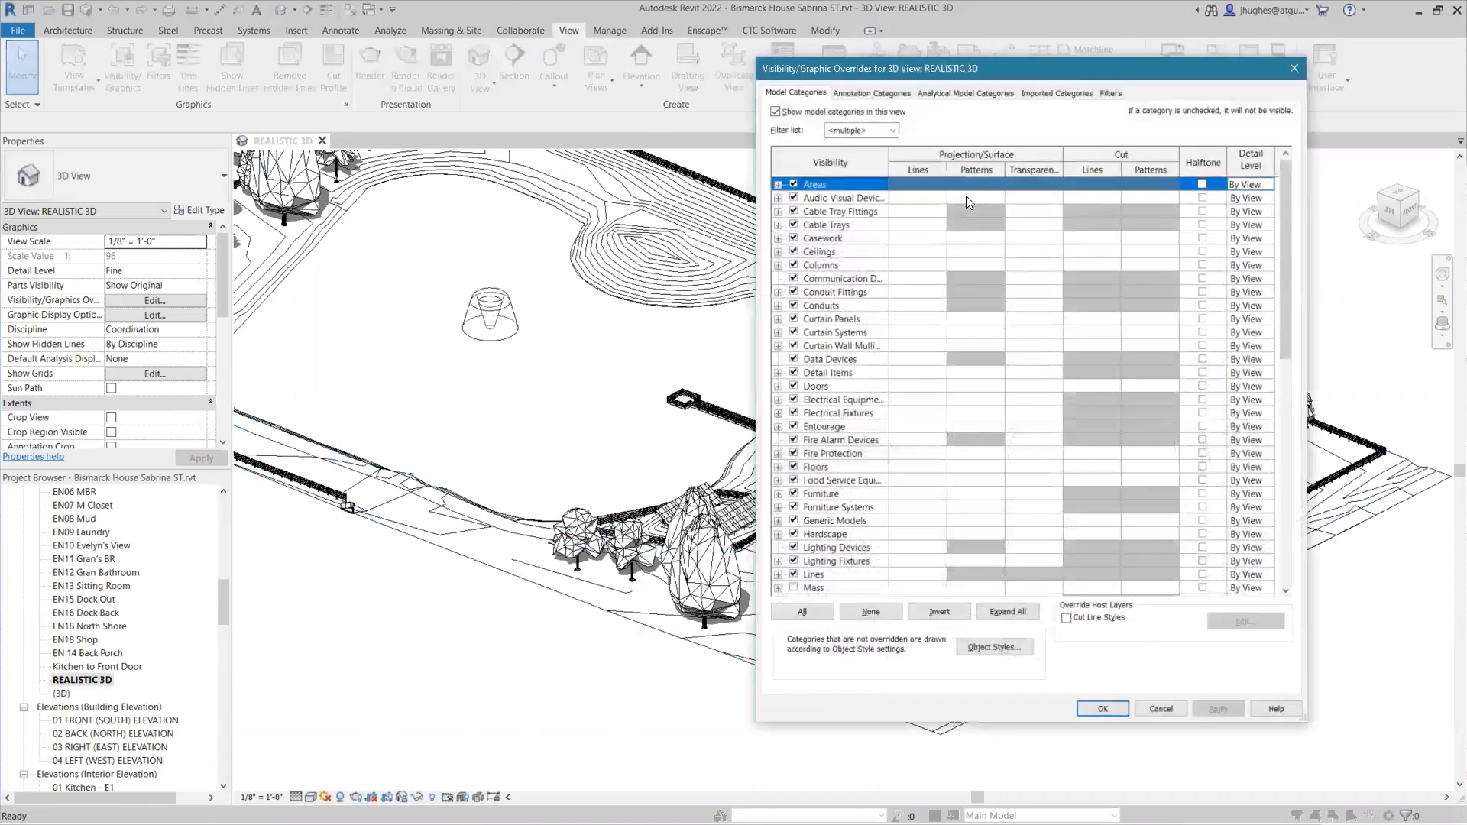
{"action": "left_click", "coordinate": [1111, 95]}
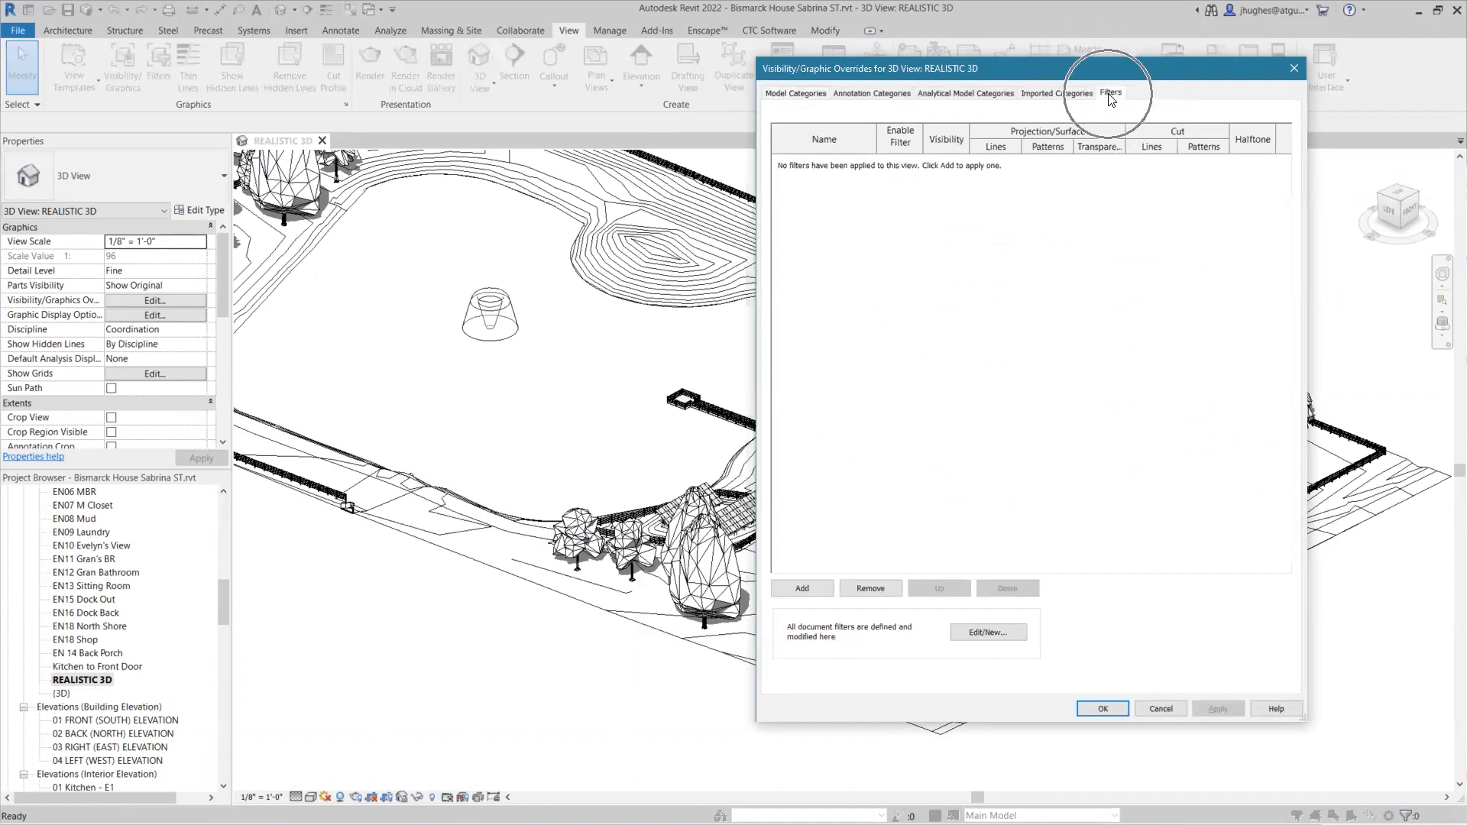
{"action": "left_click", "coordinate": [802, 589]}
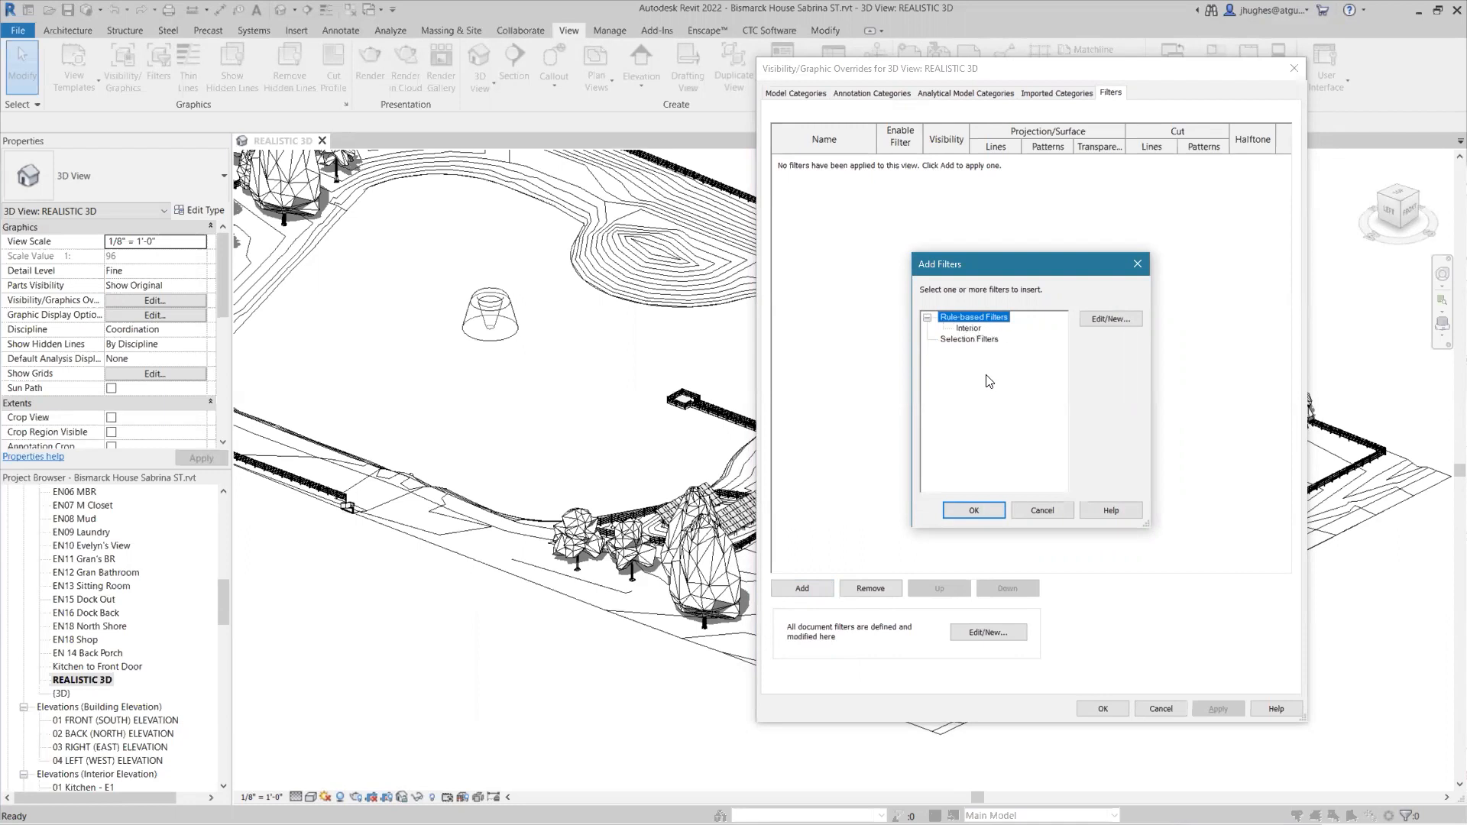
{"action": "left_click", "coordinate": [1096, 320]}
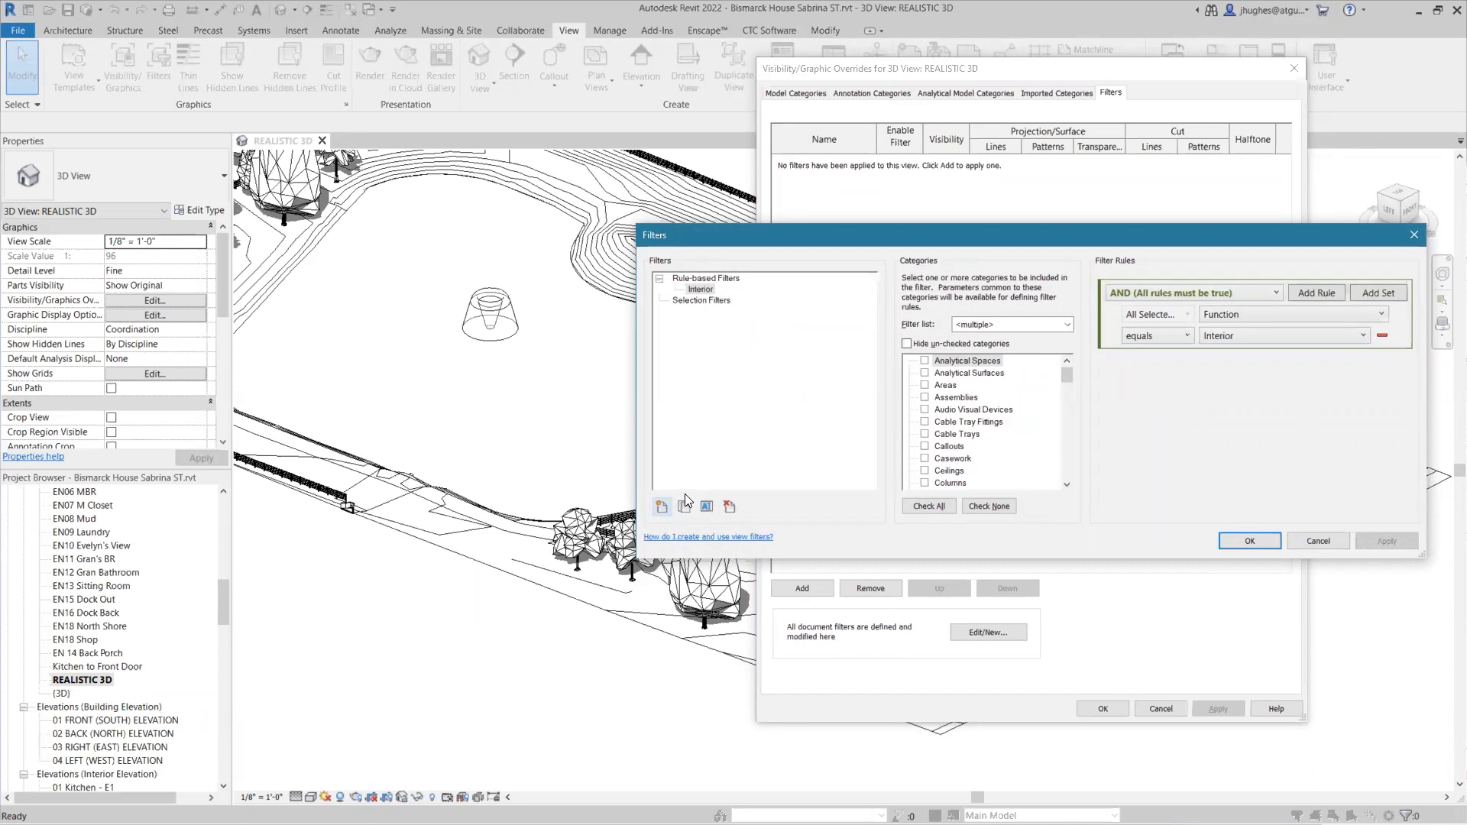
Create a rule-based filter named Roof Selection and include only the Roofs category in it.
{"action": "left_click", "coordinate": [661, 507]}
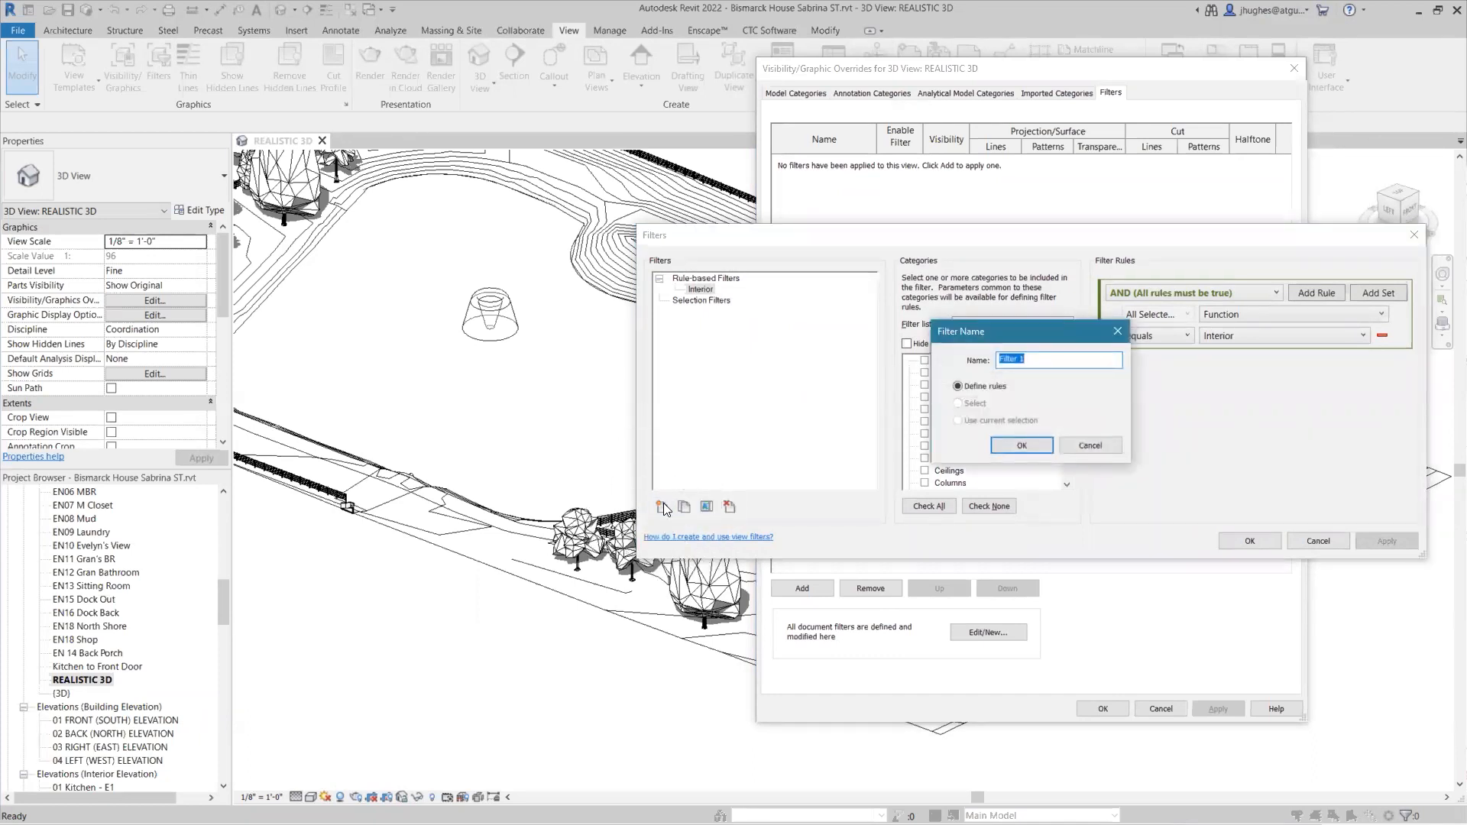
{"action": "type", "text": "Roof Selection"}
{"action": "left_click", "coordinate": [1019, 445]}
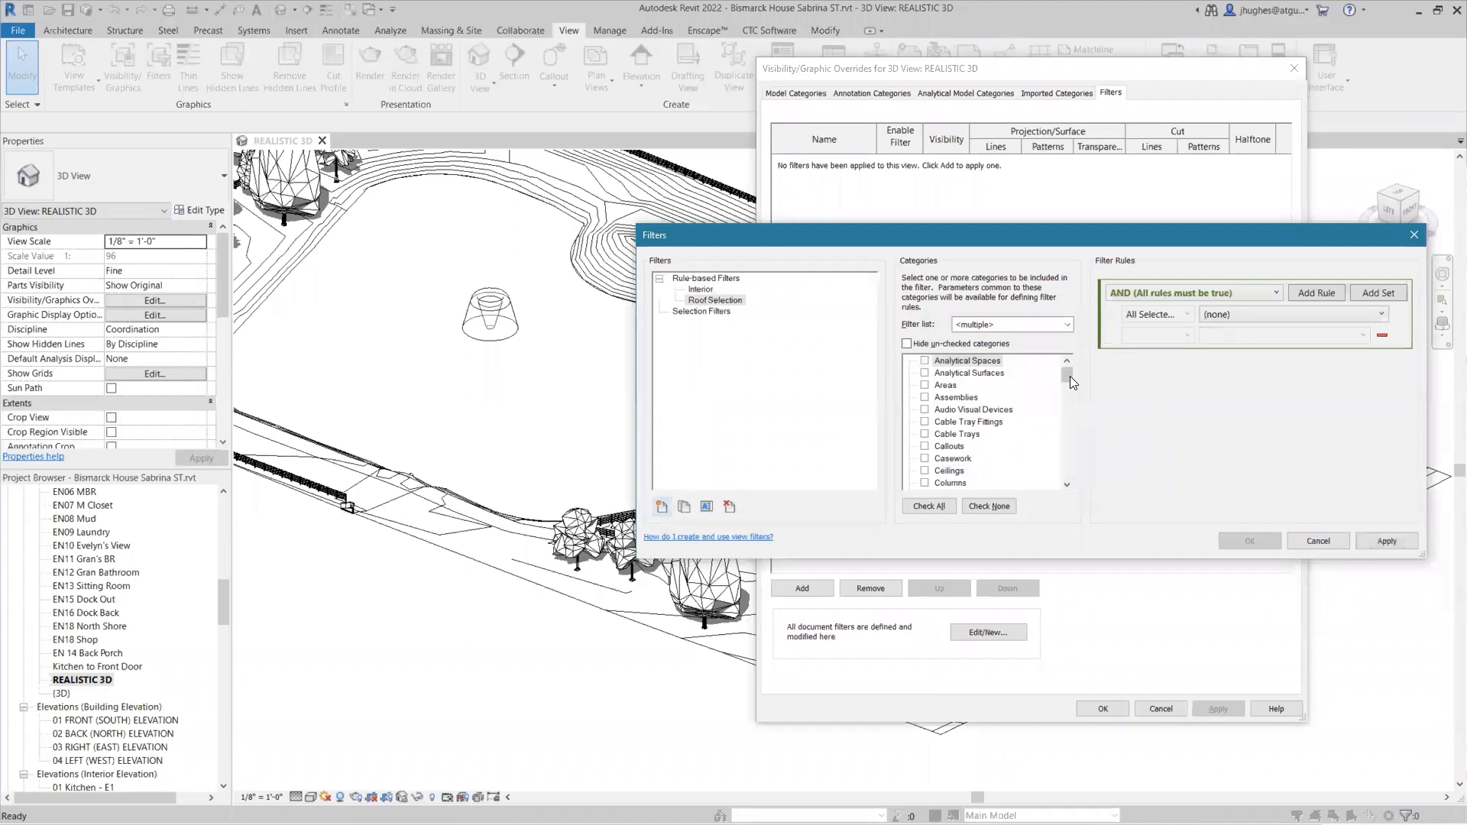
{"action": "left_click_drag", "start_coordinate": [1067, 370], "coordinate": [1067, 444]}
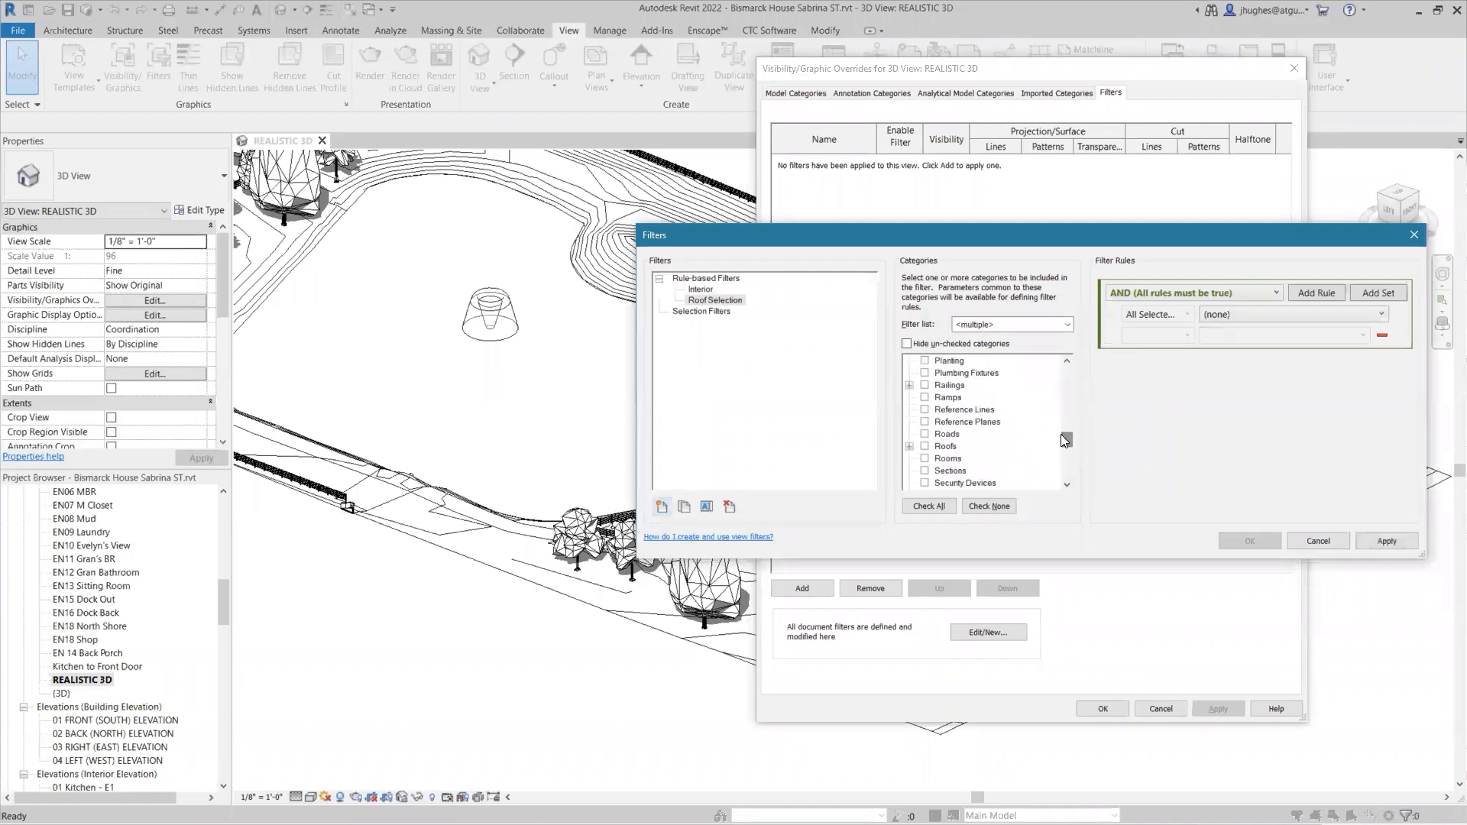
{"action": "left_click", "coordinate": [925, 447]}
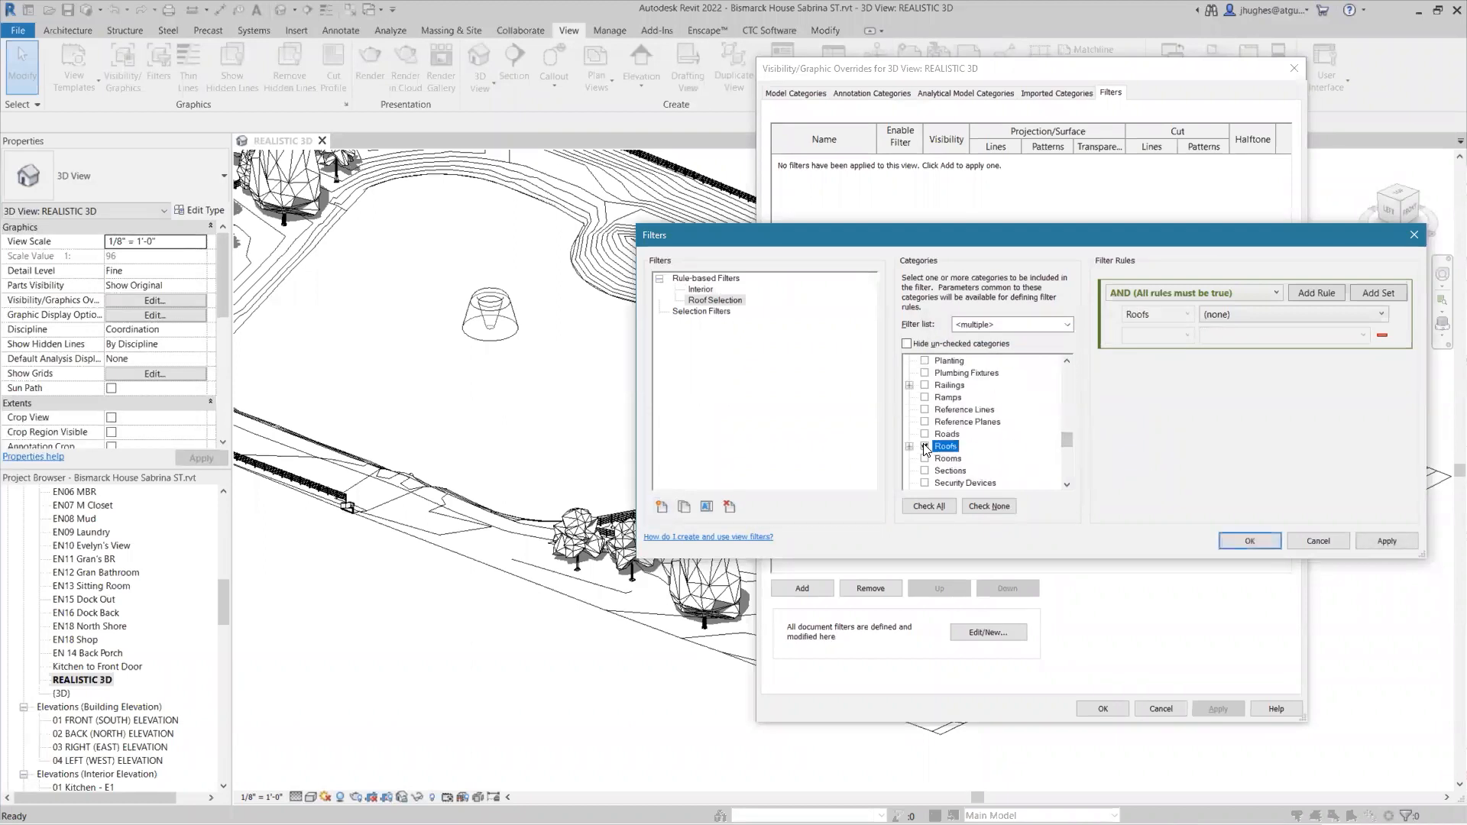
Require all filter rules to be true and choose Base Level as the parameter of the roof rule.
{"action": "left_click", "coordinate": [1251, 293]}
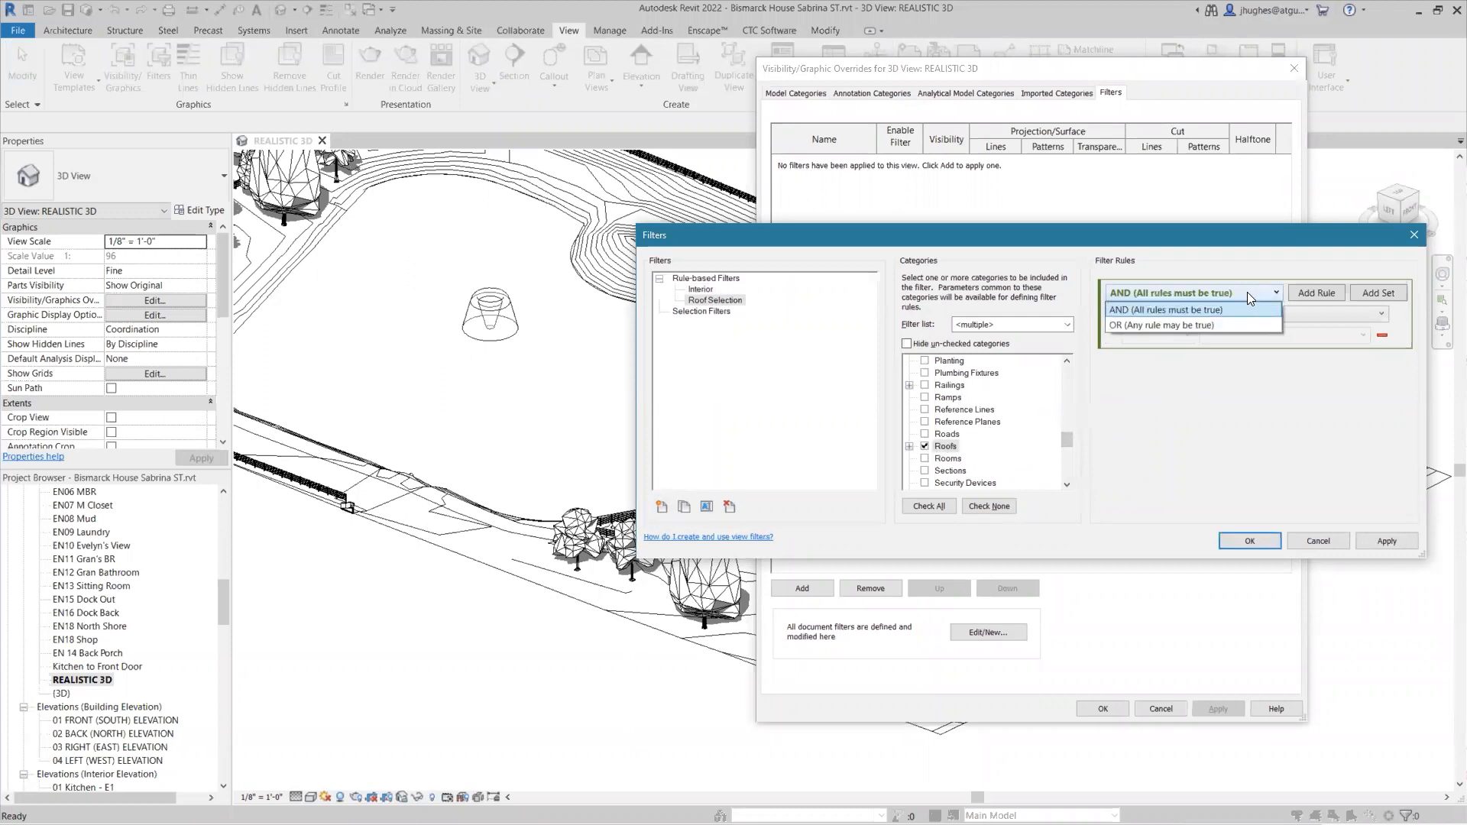
{"action": "left_click", "coordinate": [1238, 309]}
{"action": "left_click", "coordinate": [1222, 314]}
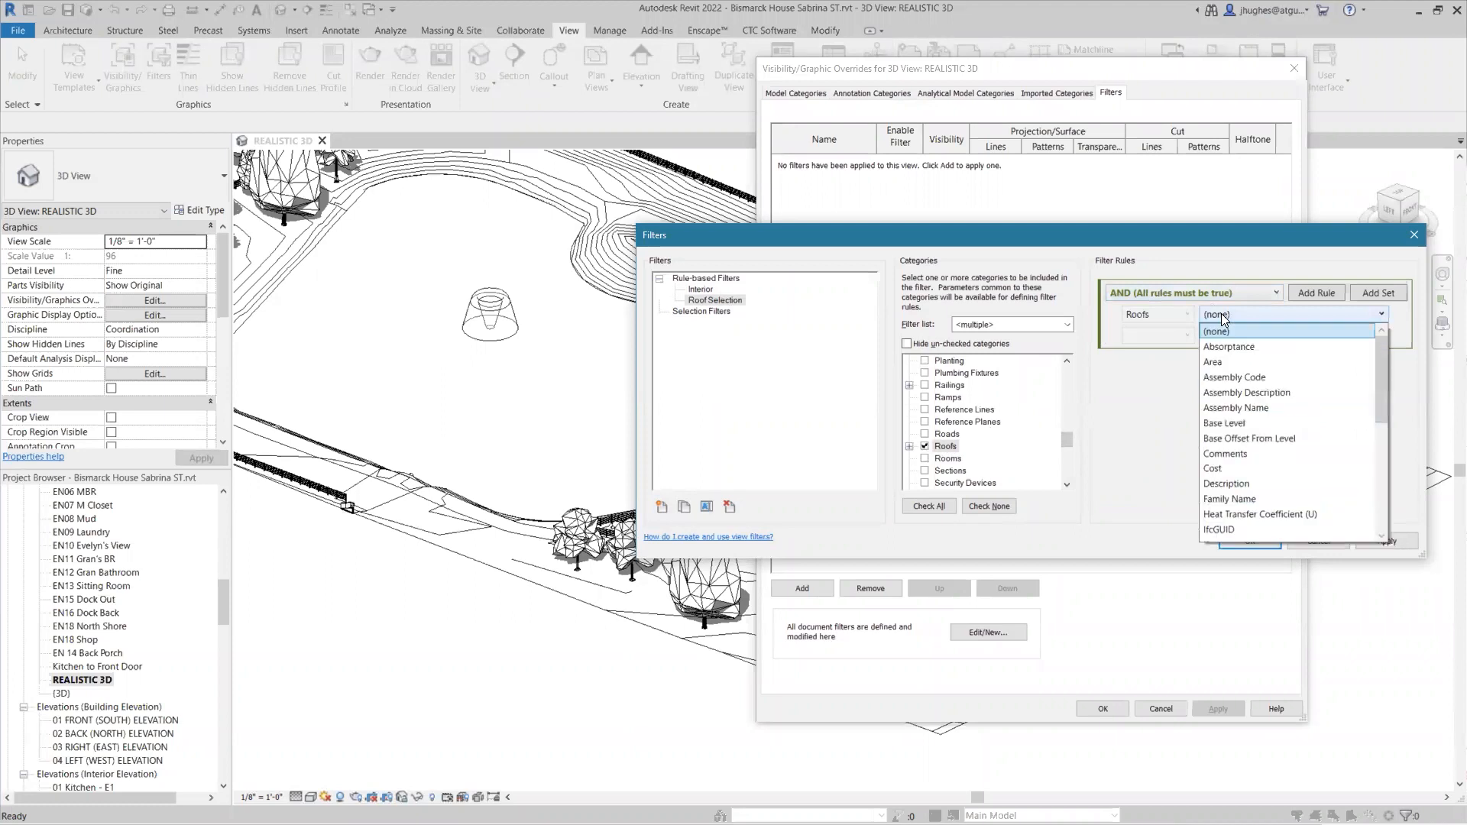
{"action": "left_click_drag", "start_coordinate": [1382, 371], "coordinate": [1378, 430]}
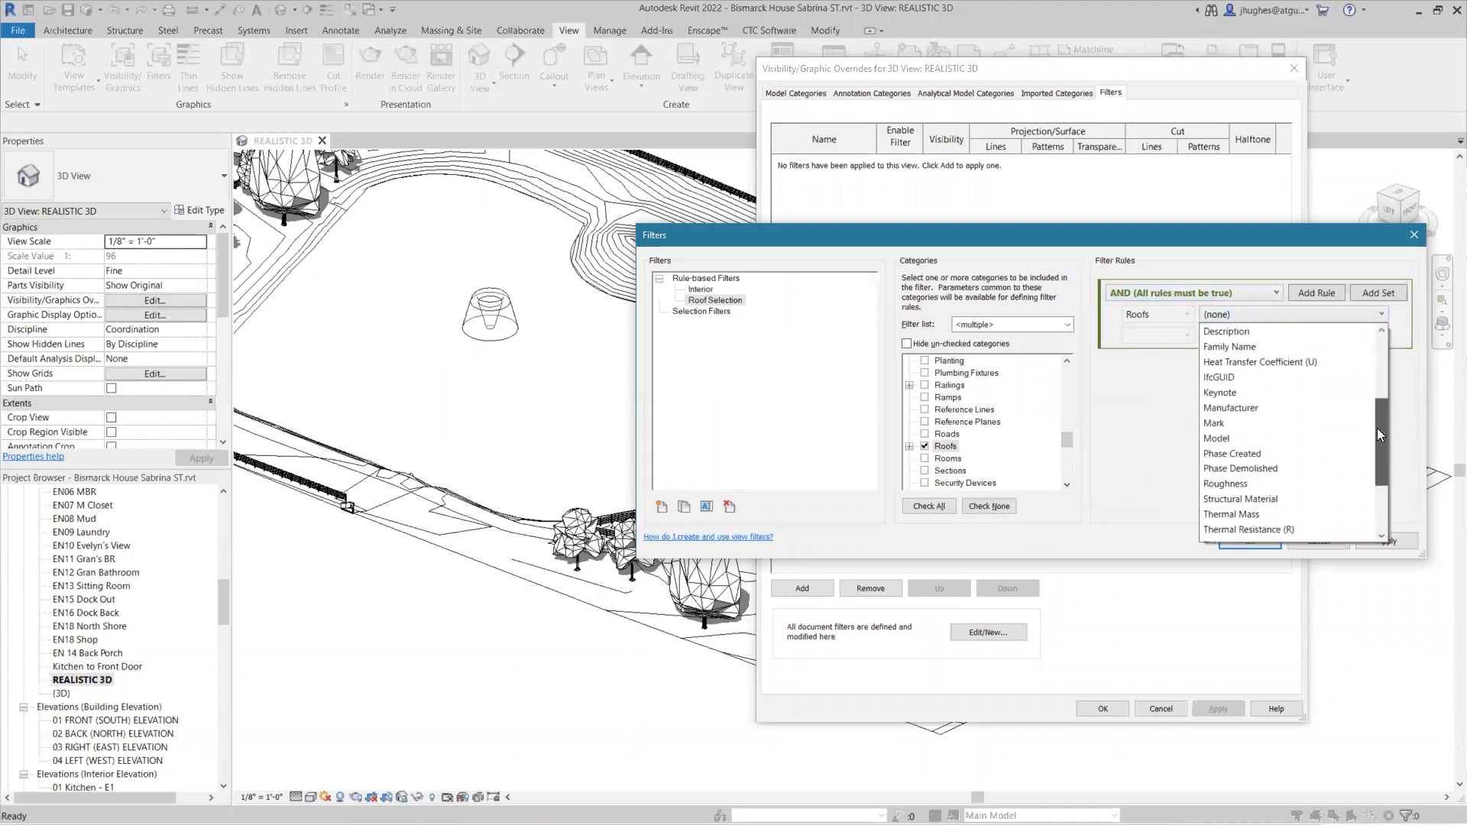
{"action": "scroll", "coordinate": [1298, 427], "scroll_direction": "down", "scroll_amount": 2}
{"action": "scroll", "coordinate": [1300, 432], "scroll_direction": "up", "scroll_amount": 5}
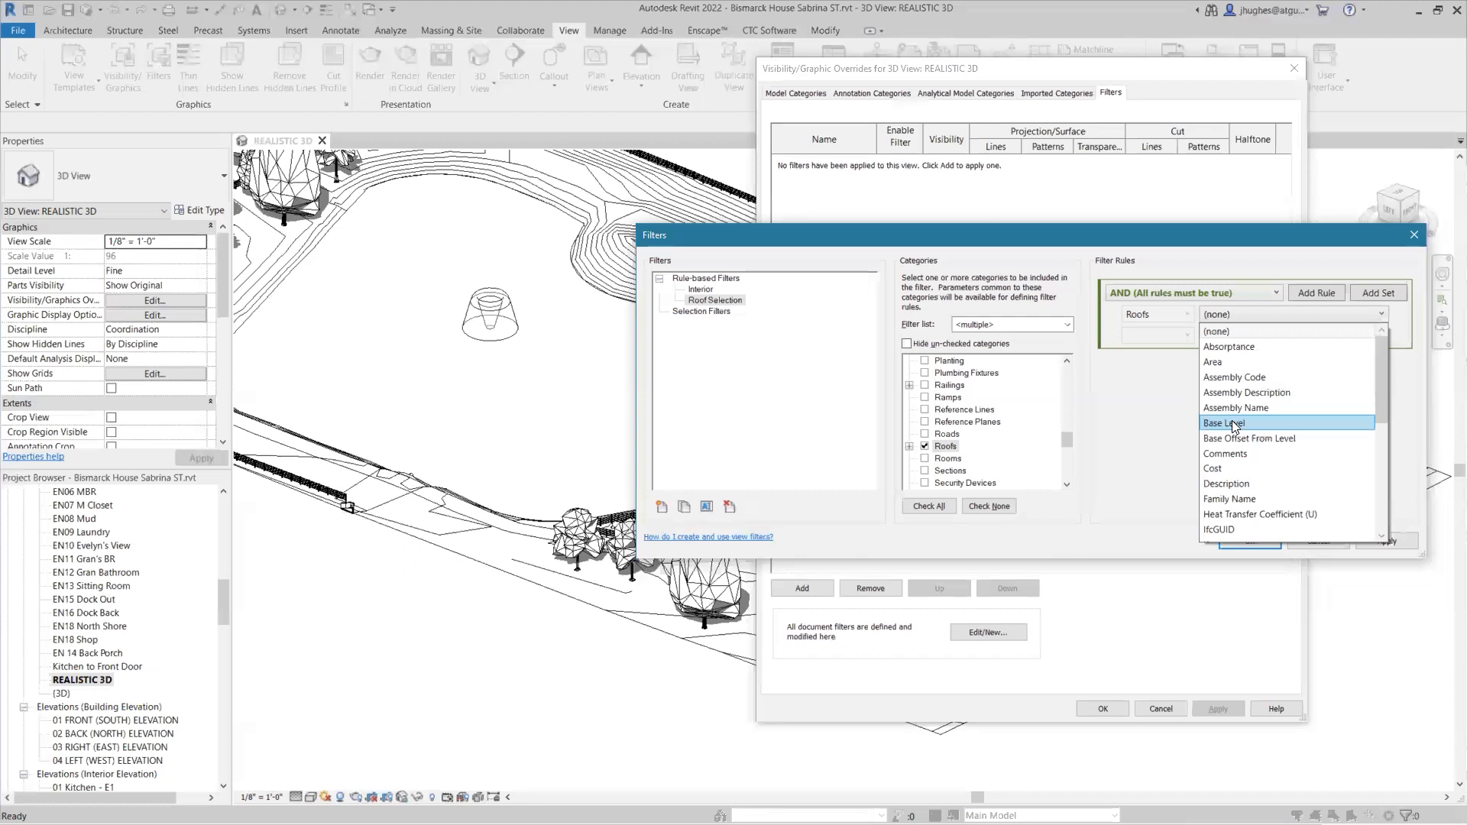
{"action": "scroll", "coordinate": [1232, 420], "scroll_direction": "down", "scroll_amount": 6}
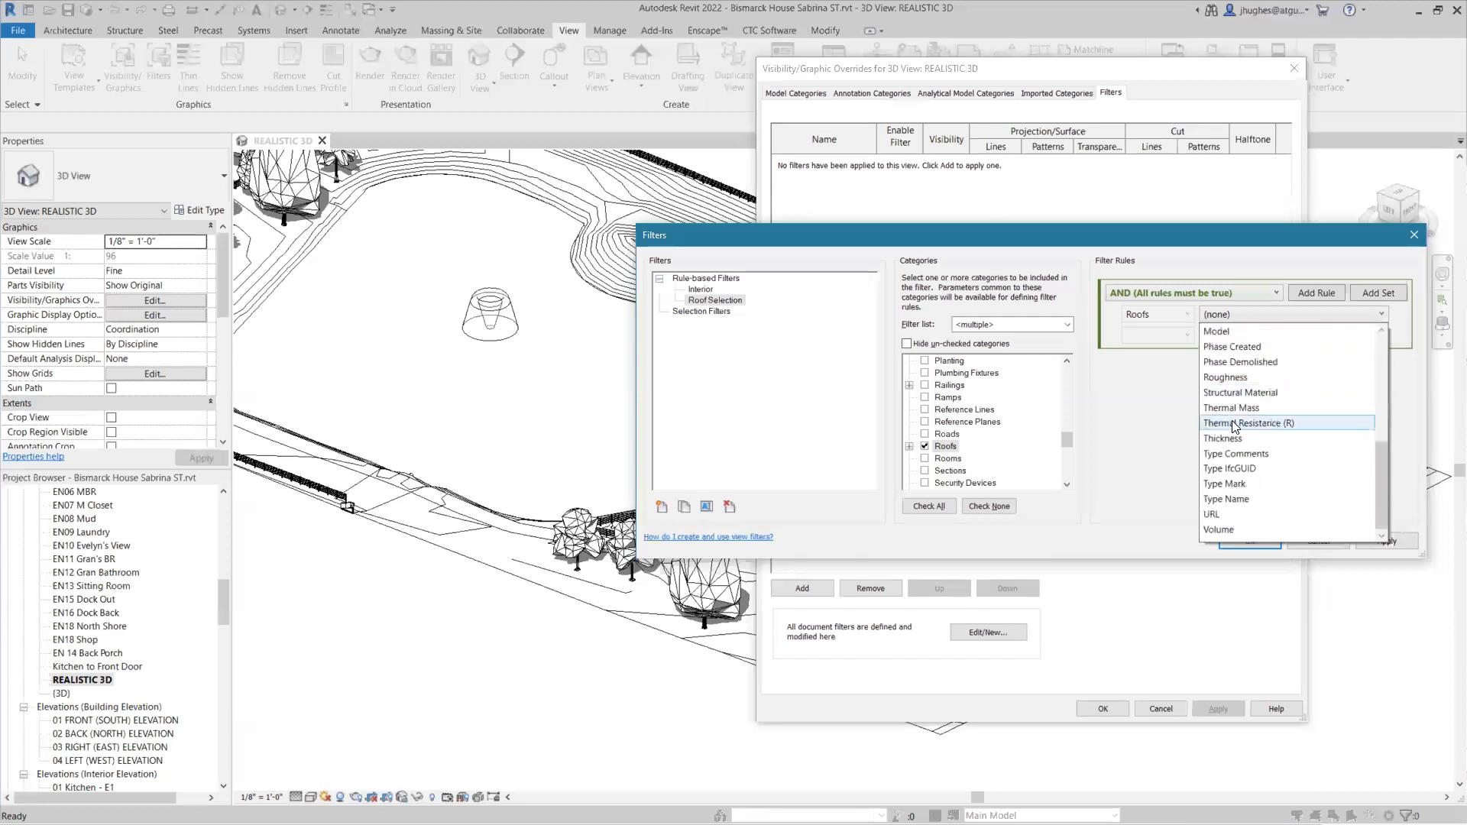
{"action": "scroll", "coordinate": [1234, 425], "scroll_direction": "up", "scroll_amount": 6}
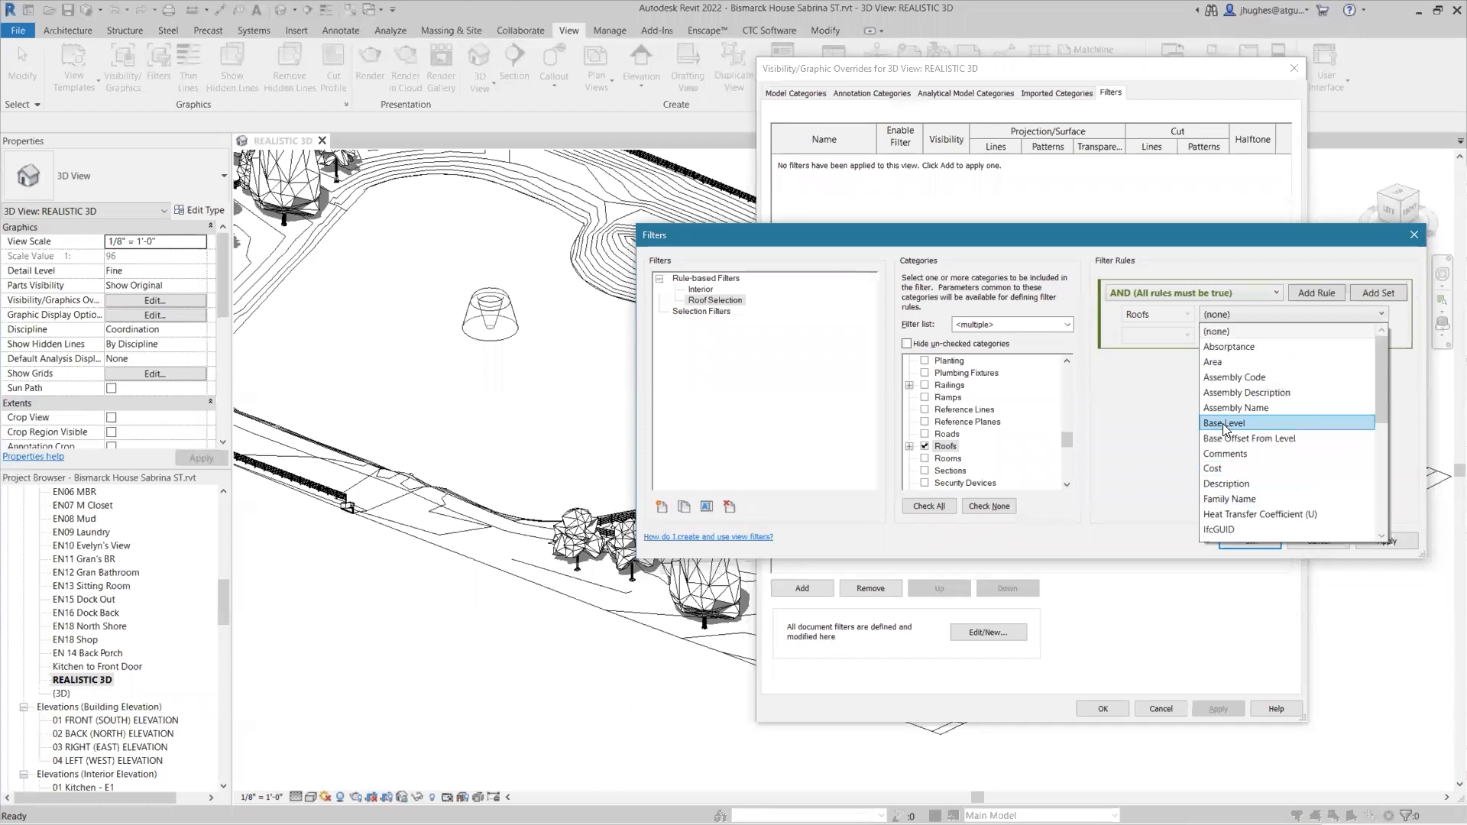
{"action": "left_click", "coordinate": [1223, 424]}
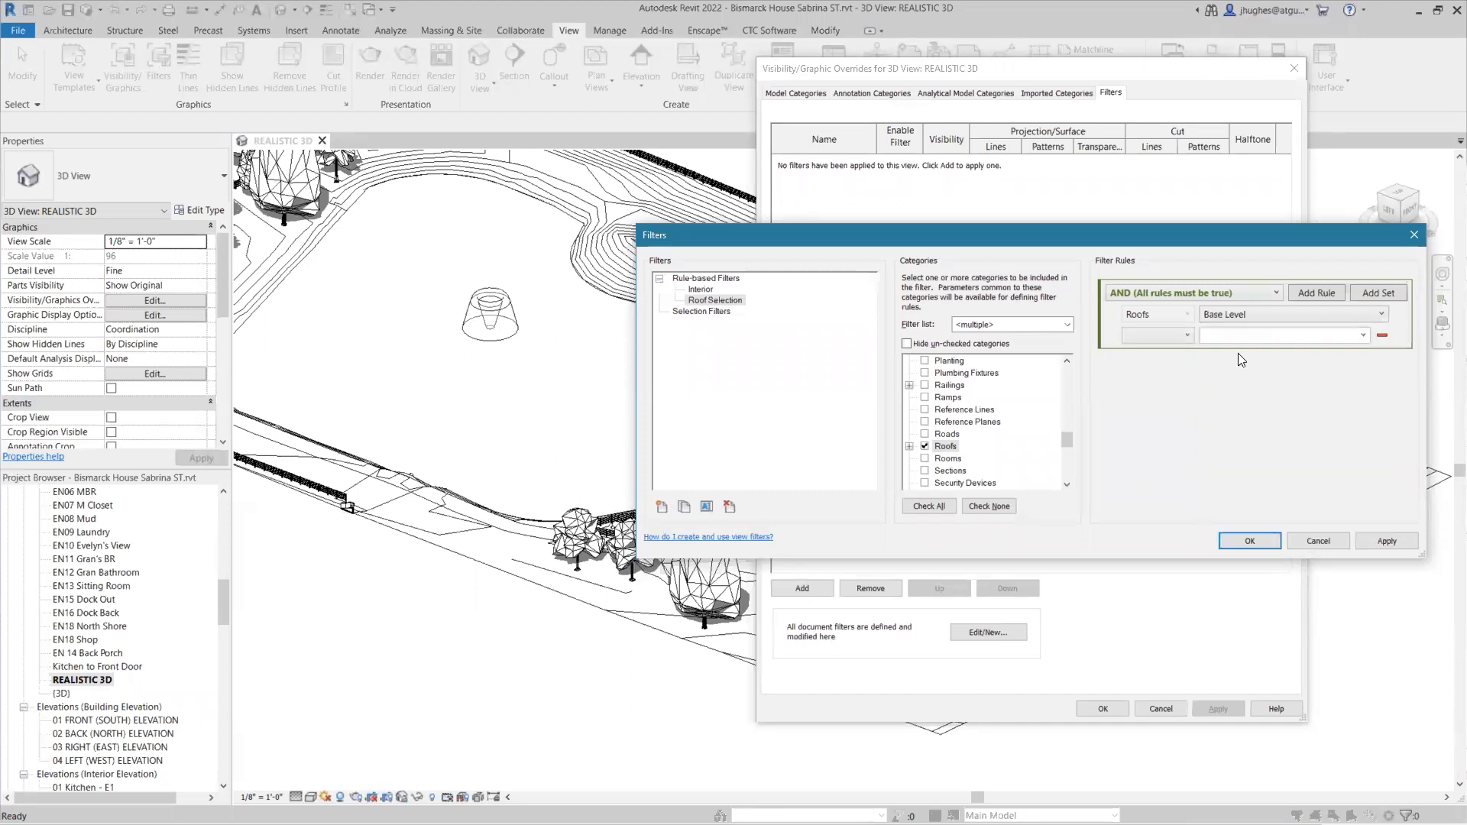
Set the Base Level rule to equals EAVE HEIGHT.
{"action": "left_click", "coordinate": [1182, 338]}
{"action": "left_click", "coordinate": [1361, 335]}
{"action": "left_click", "coordinate": [1364, 338]}
{"action": "left_click", "coordinate": [1353, 335]}
{"action": "left_click", "coordinate": [1187, 336]}
{"action": "left_click", "coordinate": [1170, 352]}
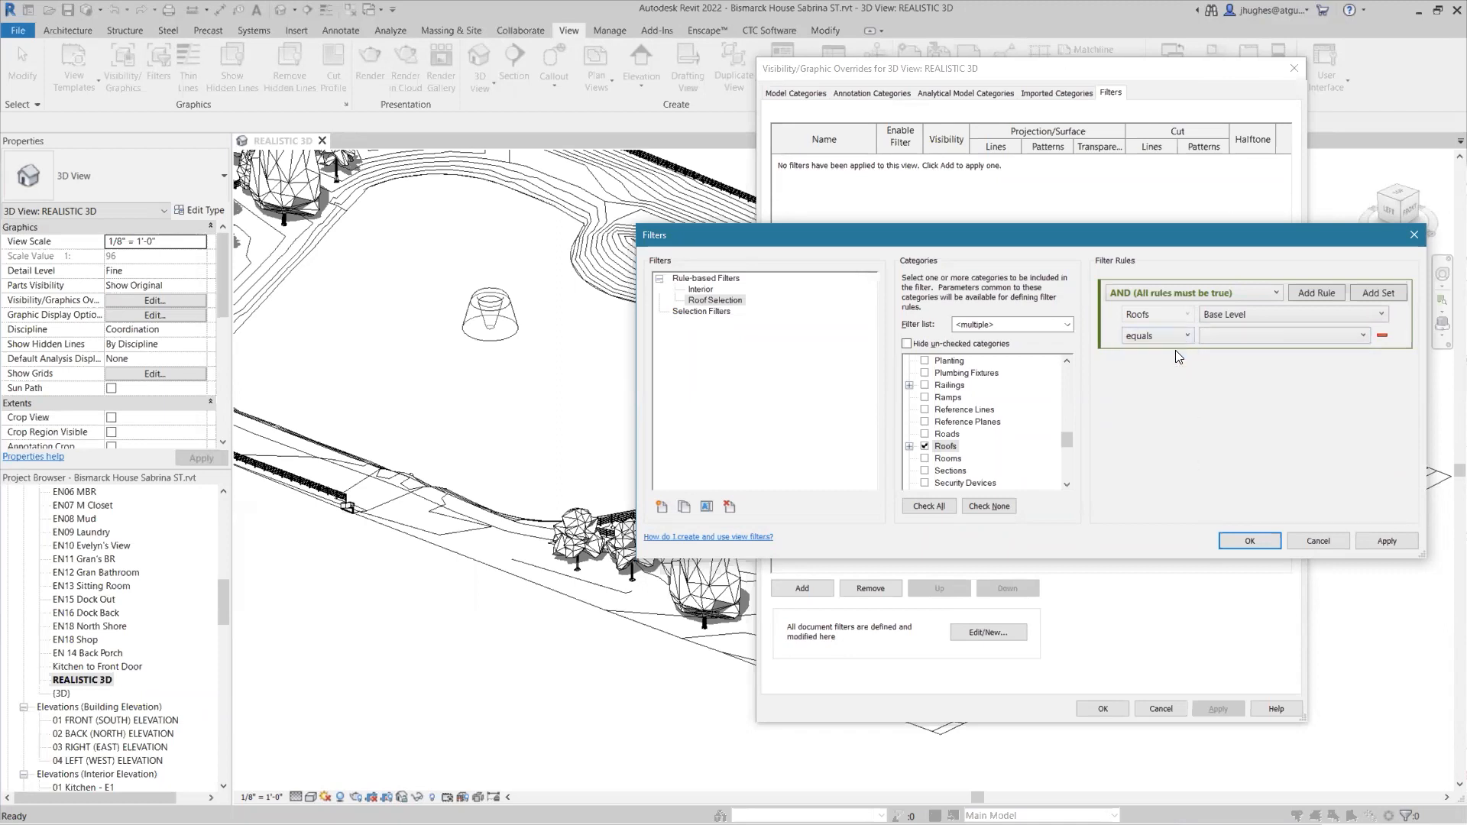
{"action": "left_click", "coordinate": [1363, 336]}
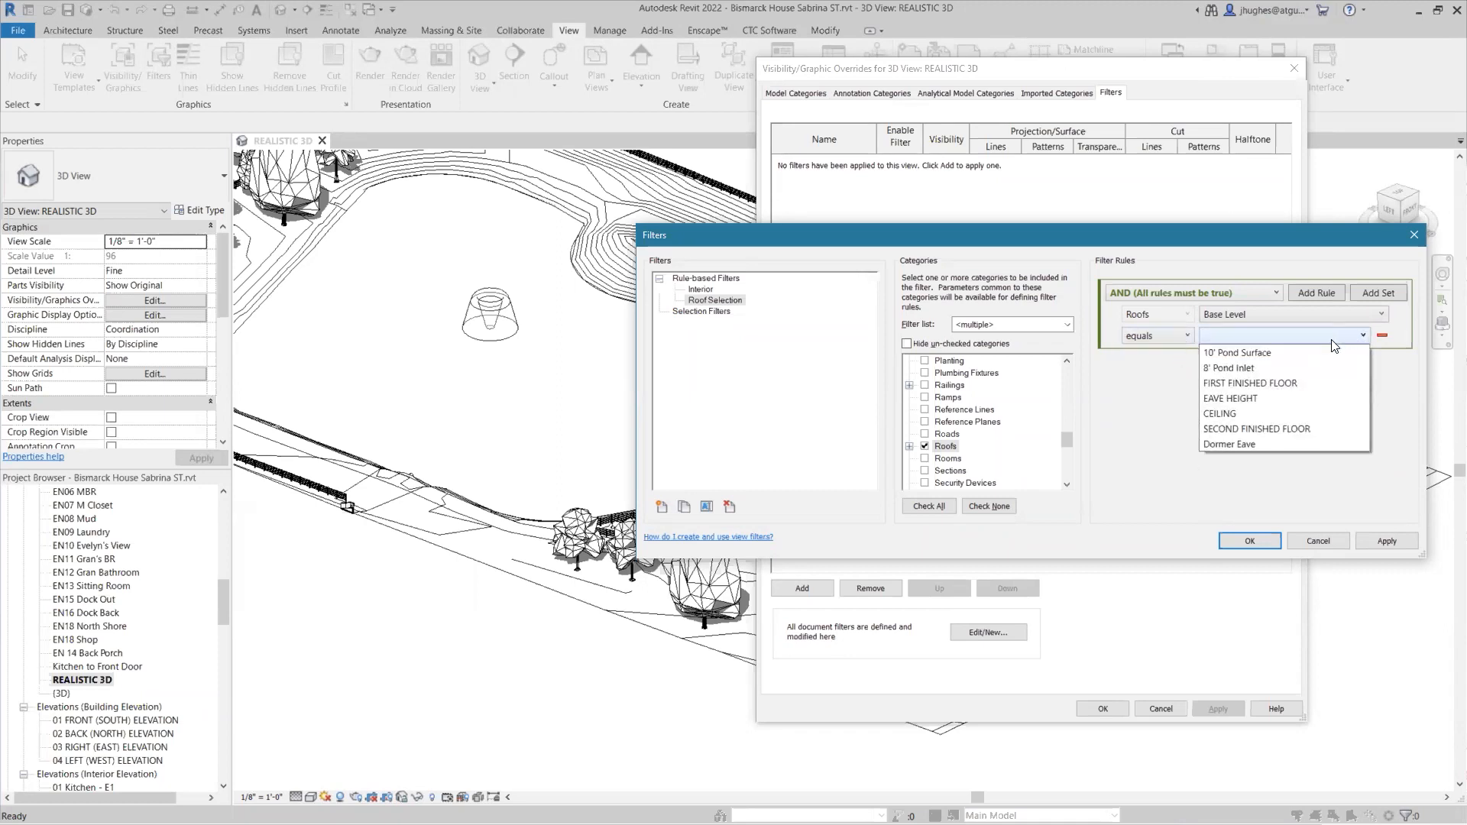
{"action": "left_click", "coordinate": [1240, 399]}
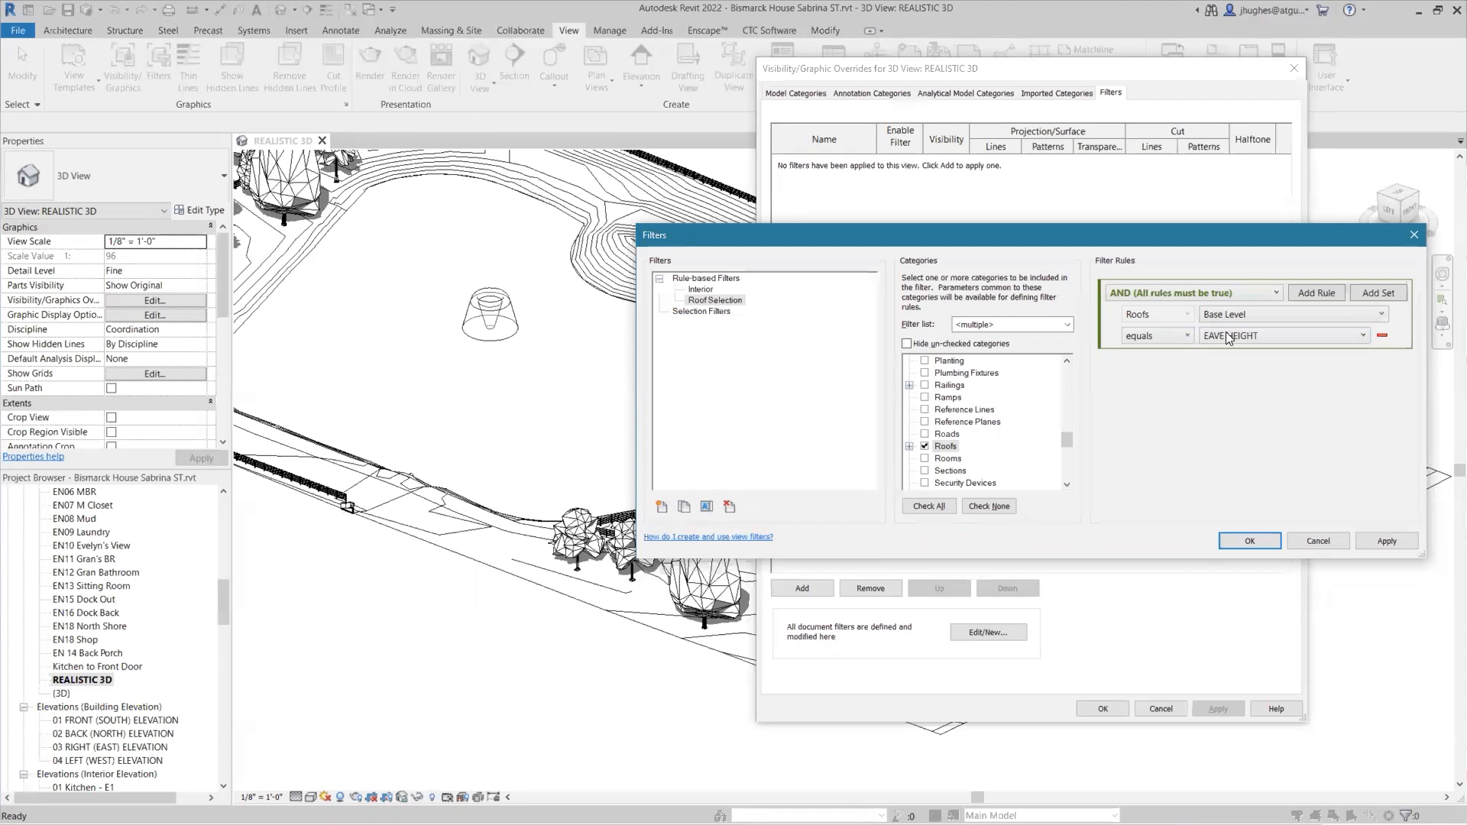
Apply the filter definition and add the Roof Selection filter to the REALISTIC 3D view's overrides.
{"action": "left_click", "coordinate": [1374, 539]}
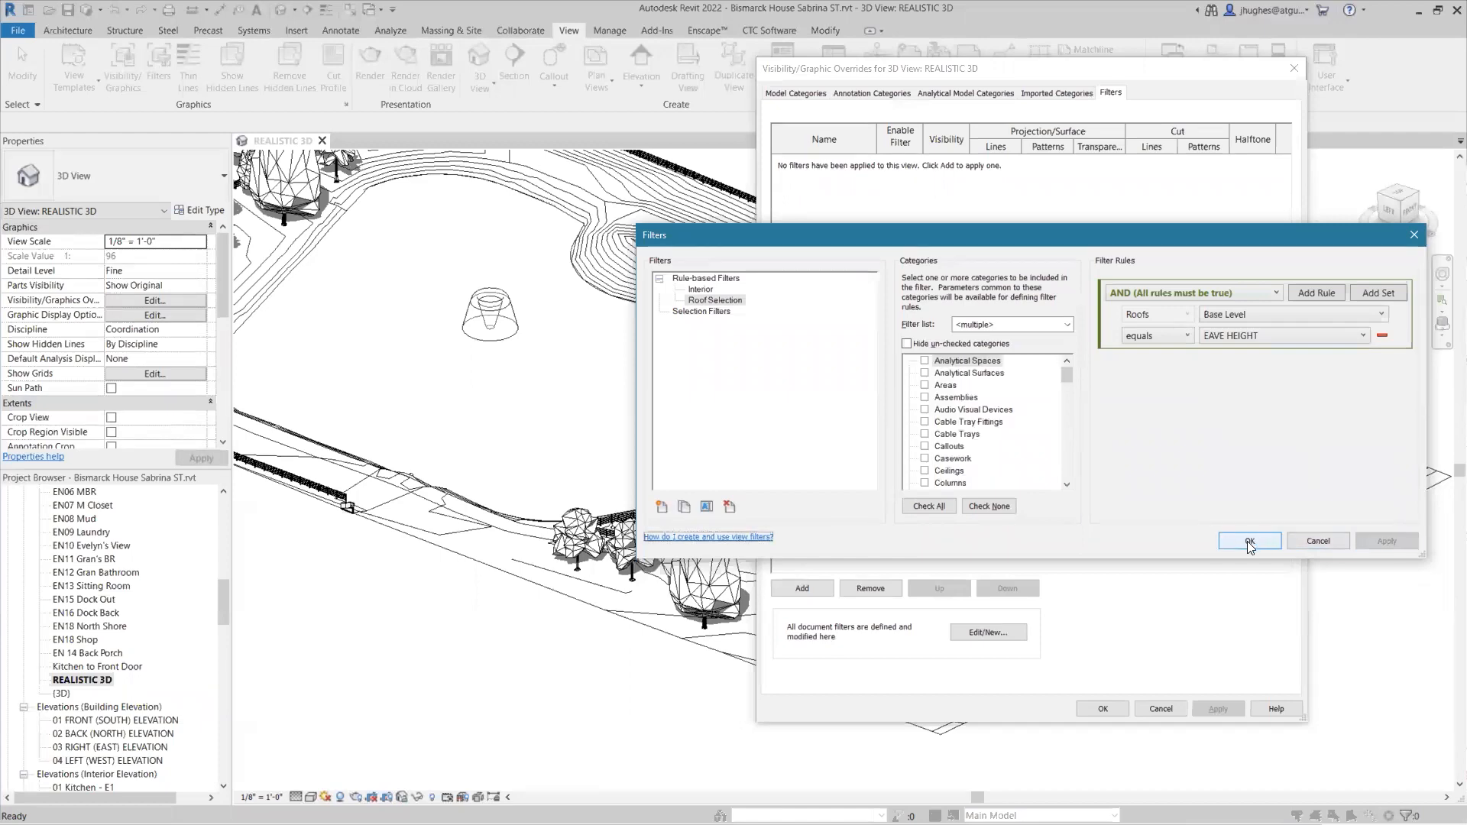
{"action": "left_click", "coordinate": [1247, 541]}
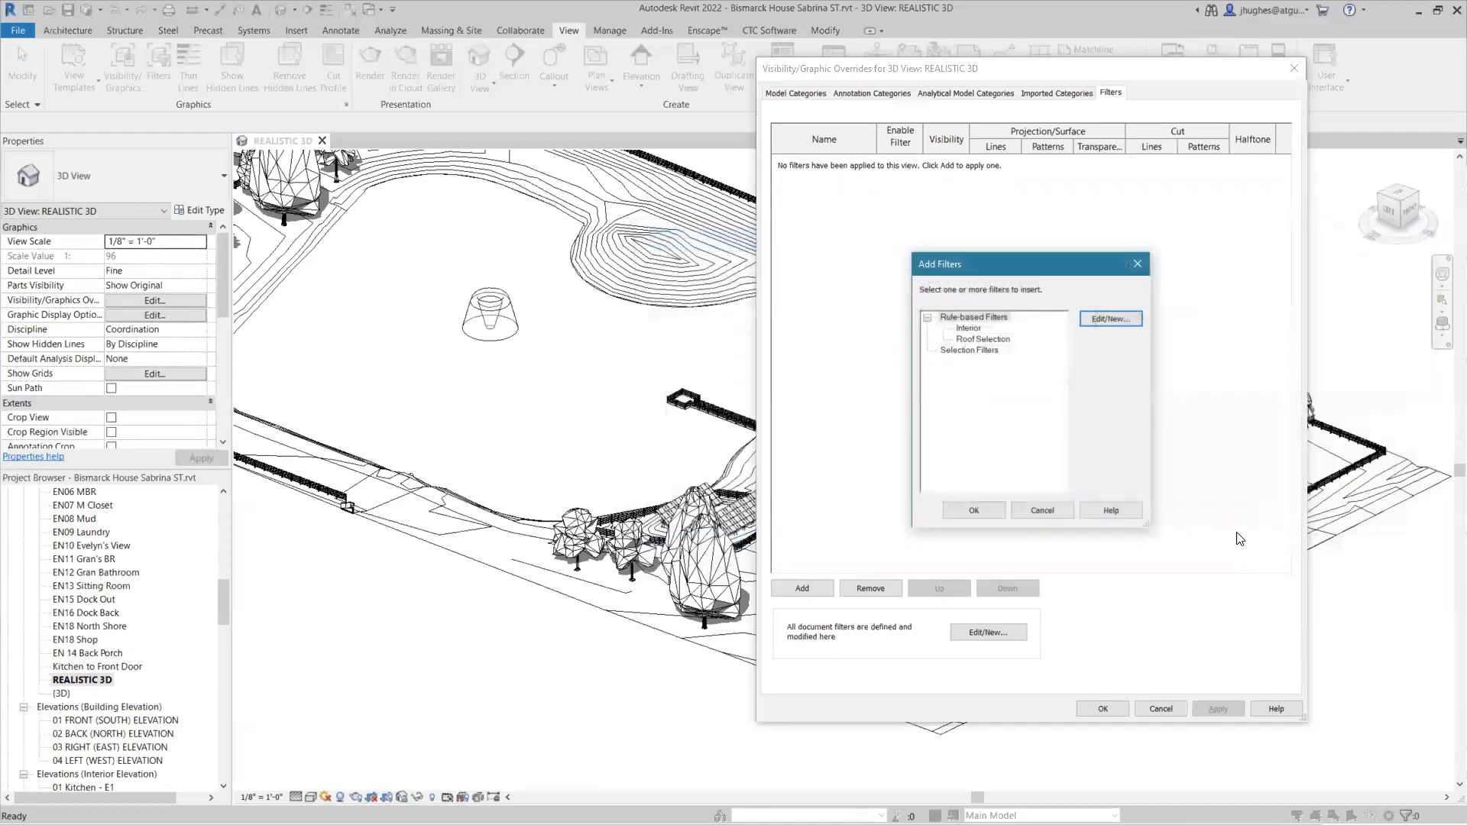
{"action": "left_click", "coordinate": [994, 338]}
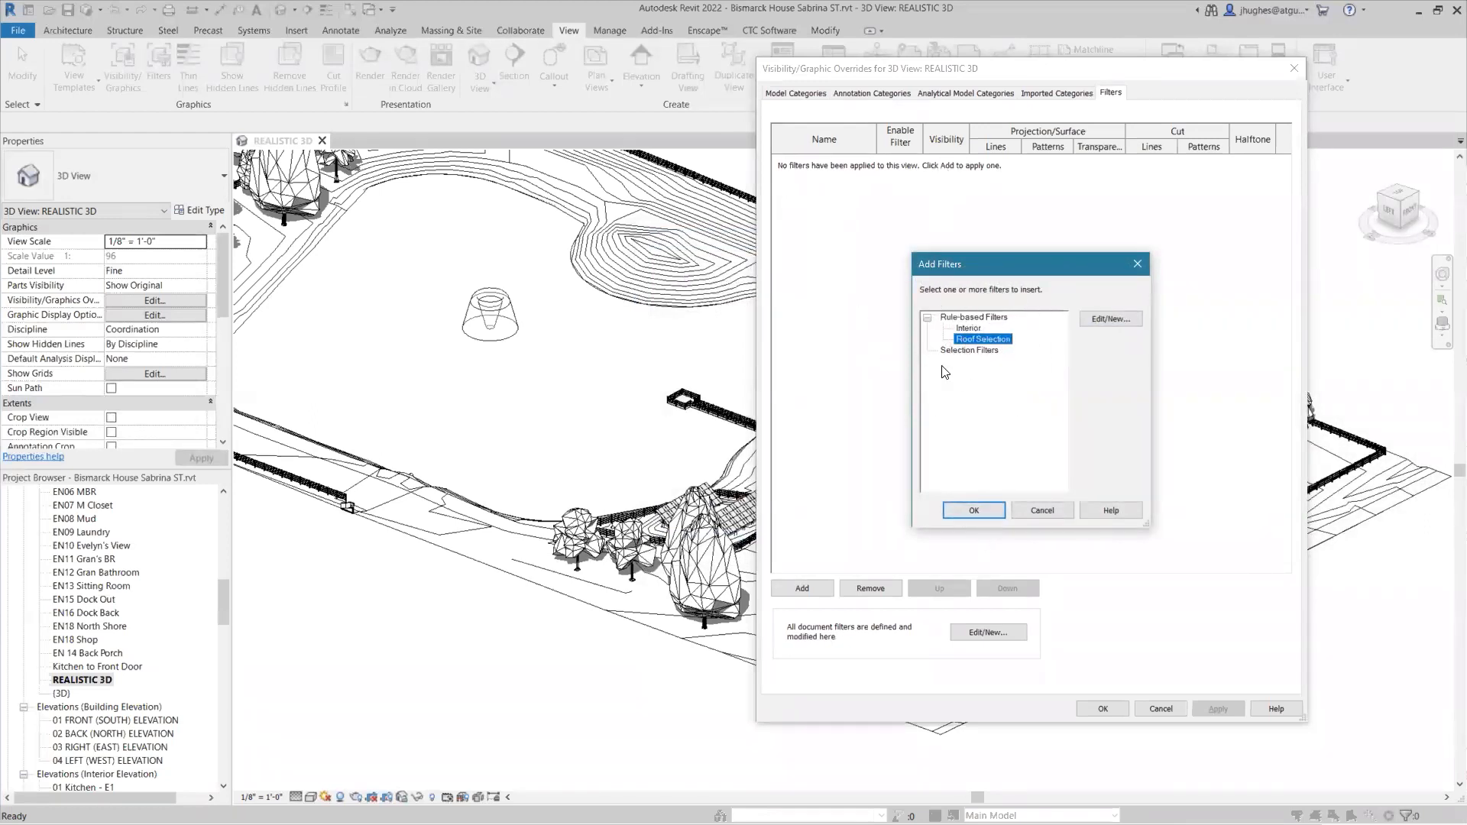
{"action": "left_click", "coordinate": [972, 511]}
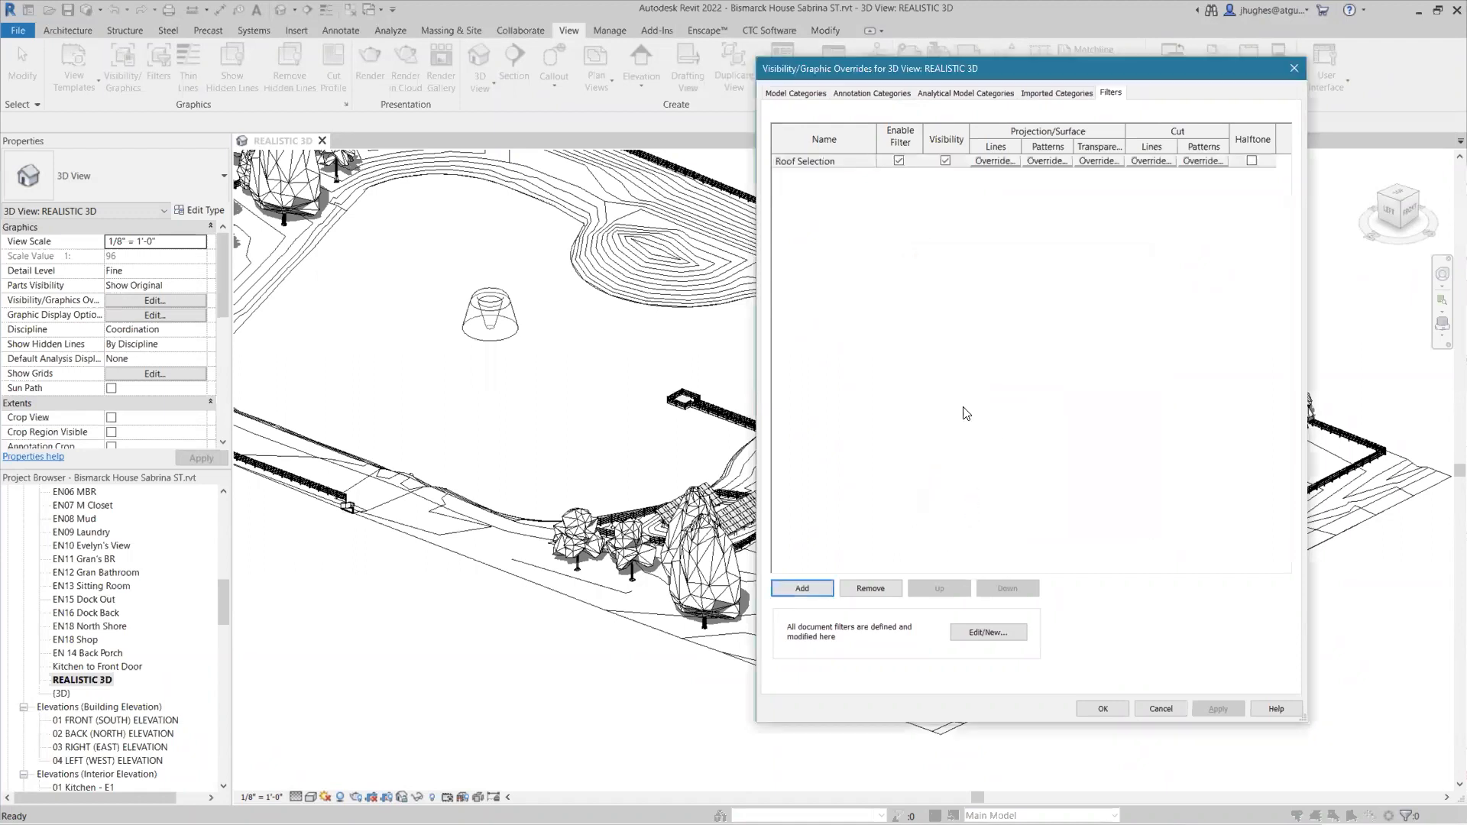
Display elements matched by the Roof Selection filter in halftone and apply the overrides to the REALISTIC 3D view.
{"action": "left_click", "coordinate": [822, 169]}
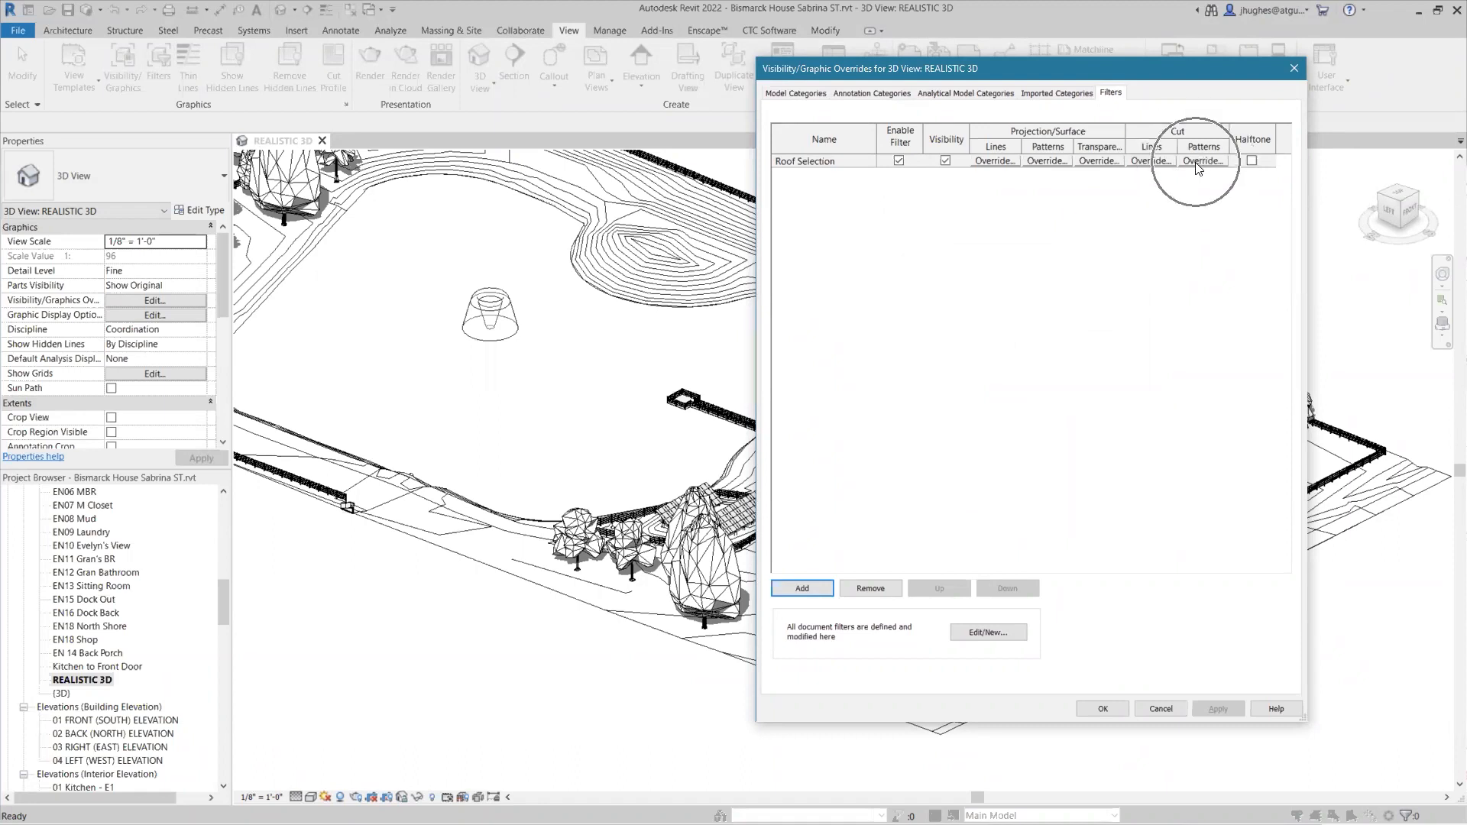
{"action": "left_click", "coordinate": [1251, 161]}
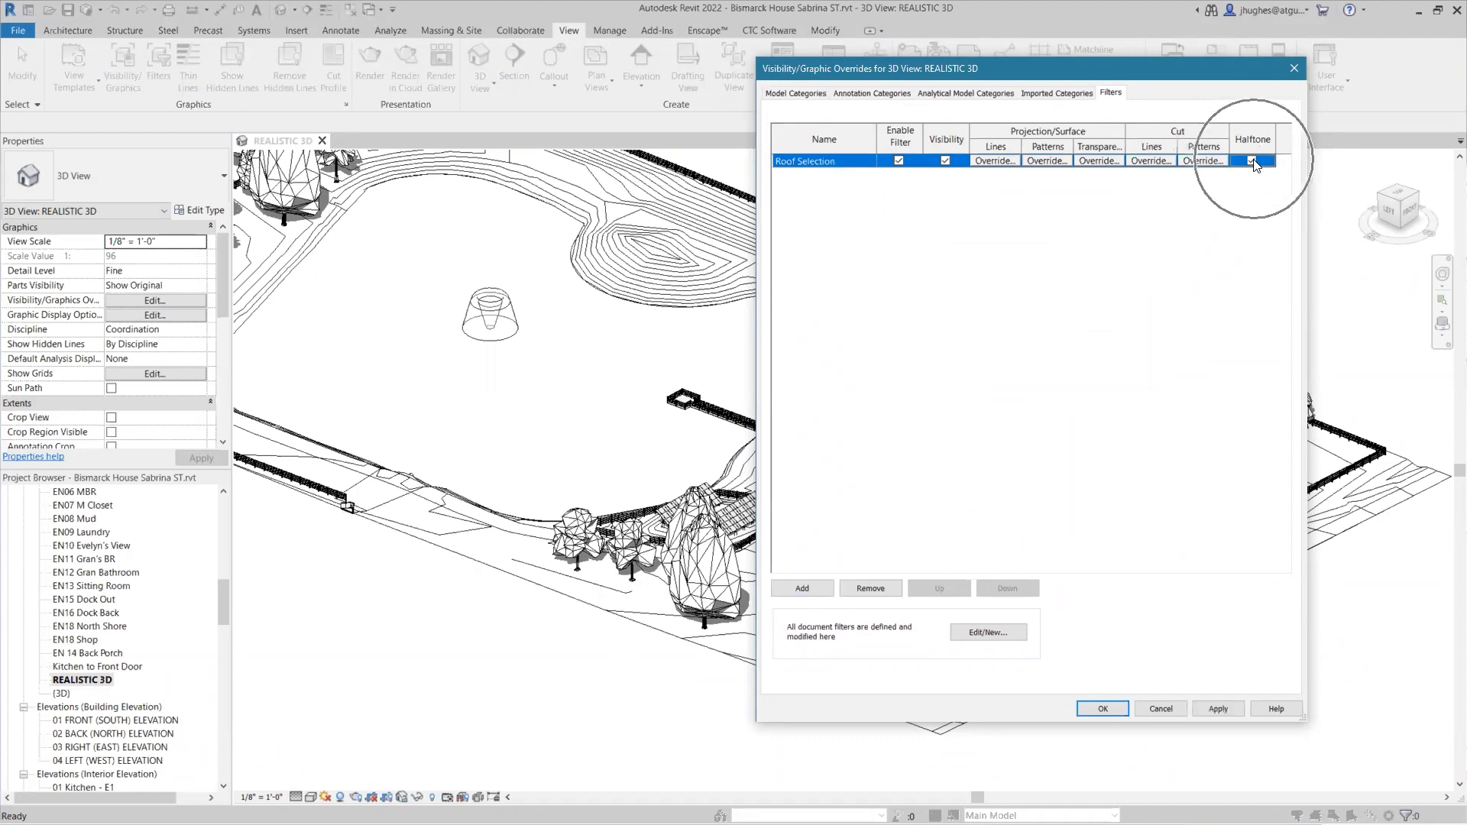
{"action": "left_click", "coordinate": [1215, 710]}
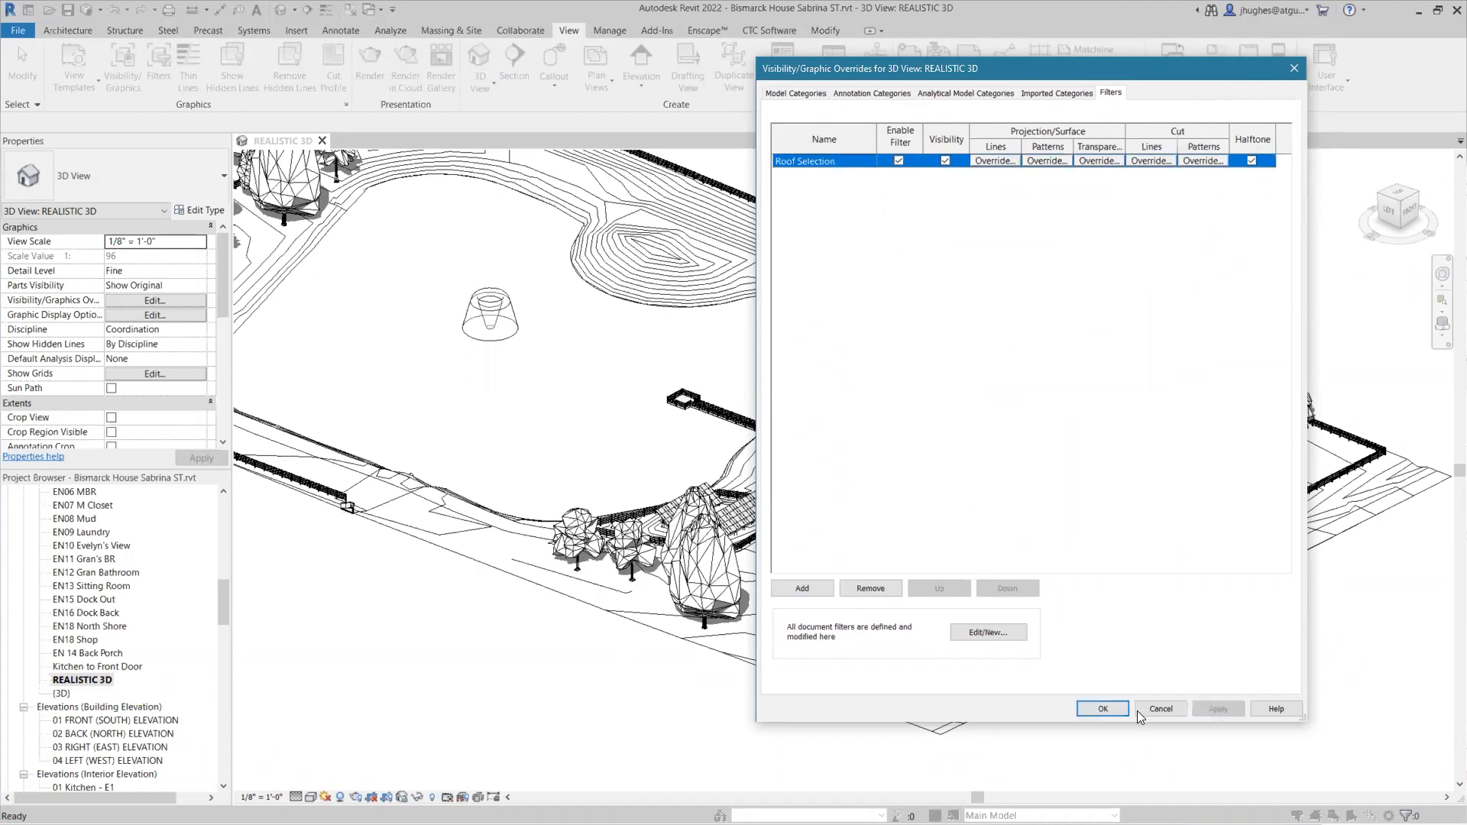
{"action": "left_click", "coordinate": [1103, 709]}
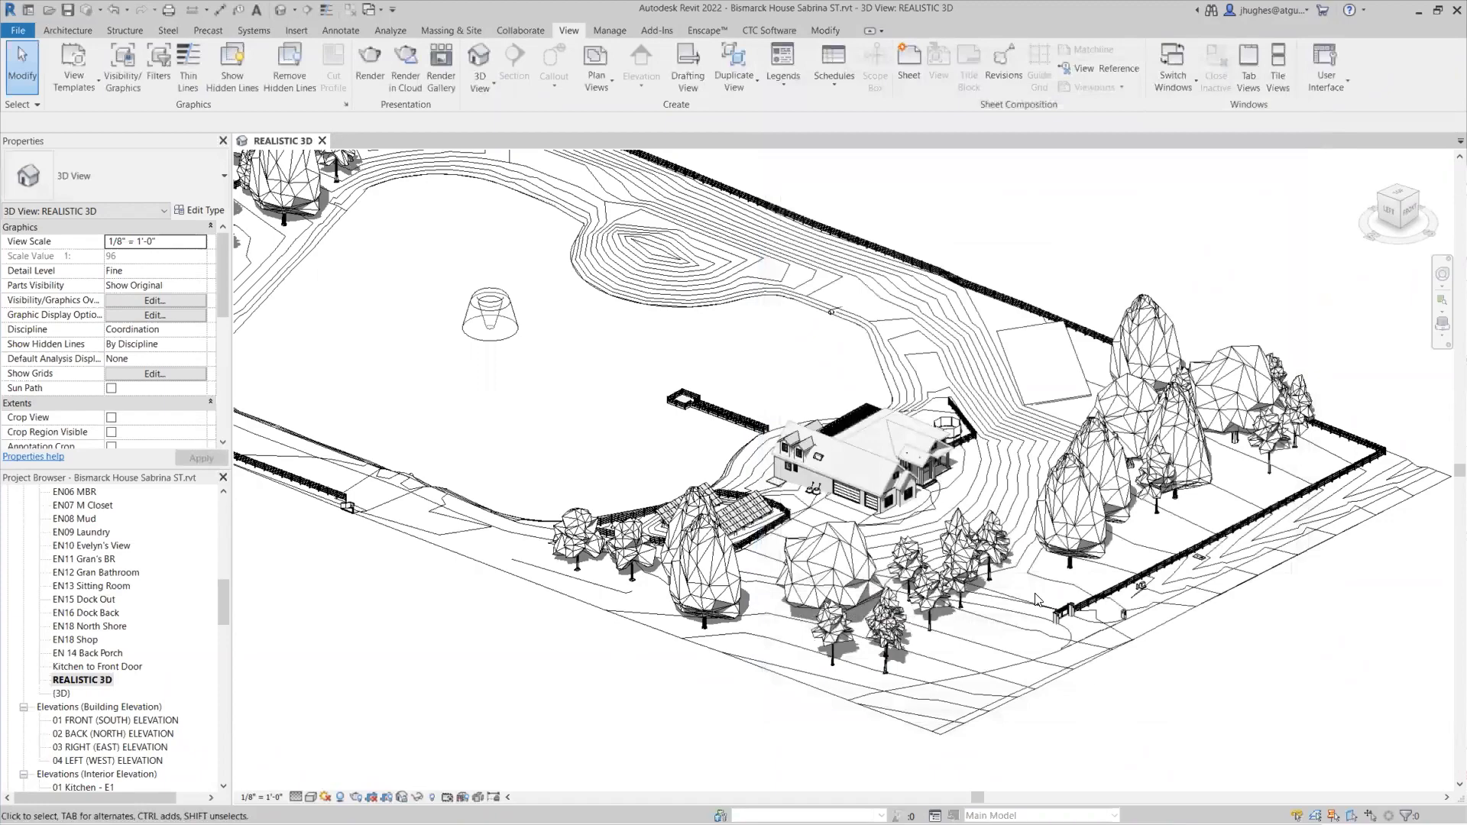
Examine the house, dormer and outbuilding roofs in the 3D site model to compare how the halftone filter affects them.
{"action": "scroll", "coordinate": [848, 461], "scroll_direction": "up", "scroll_amount": 1}
{"action": "scroll", "coordinate": [843, 512], "scroll_direction": "up", "scroll_amount": 5}
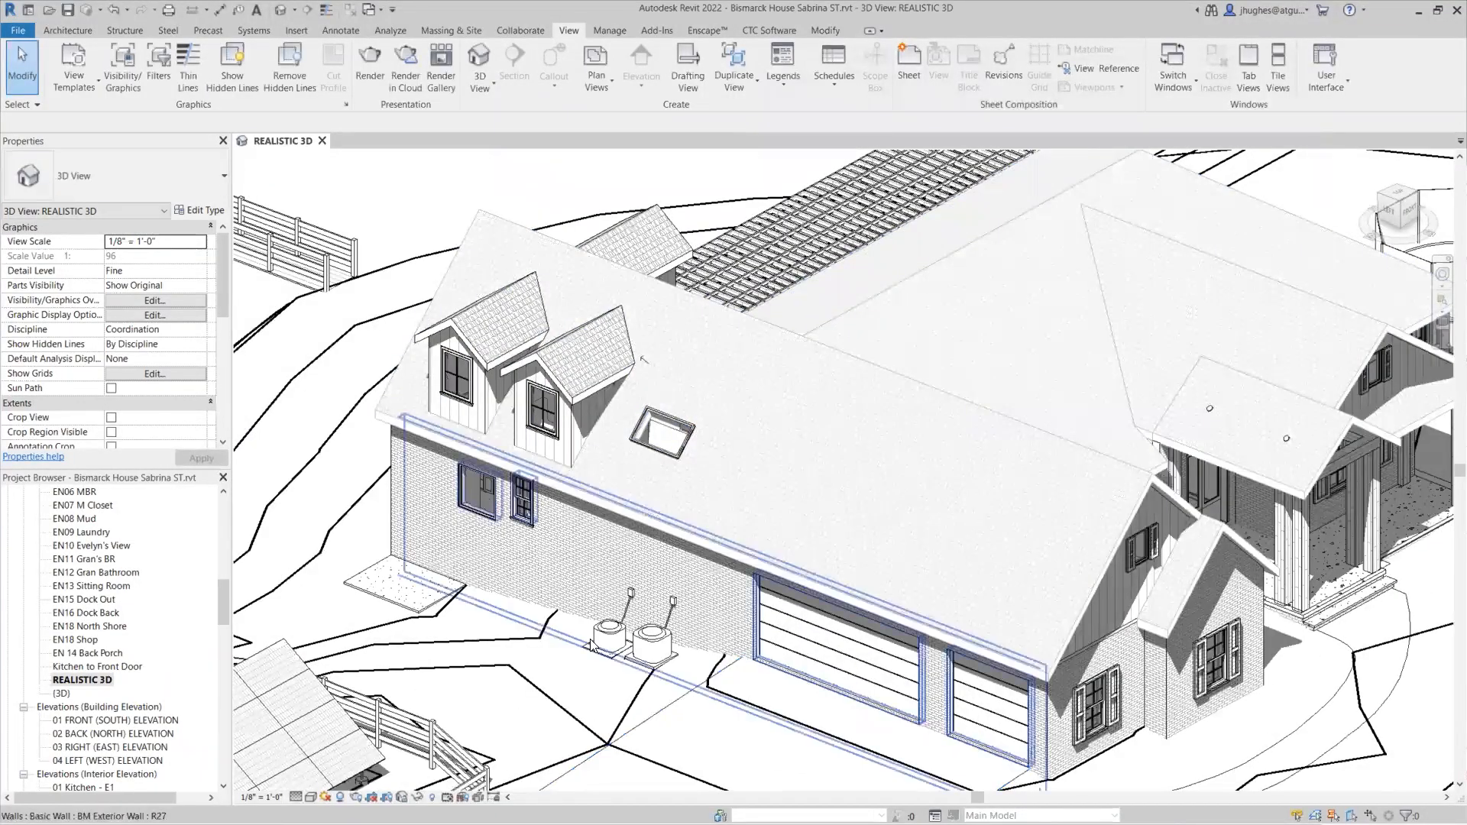
{"action": "scroll", "coordinate": [425, 504], "scroll_direction": "up", "scroll_amount": 4}
{"action": "scroll", "coordinate": [837, 223], "scroll_direction": "down", "scroll_amount": 1}
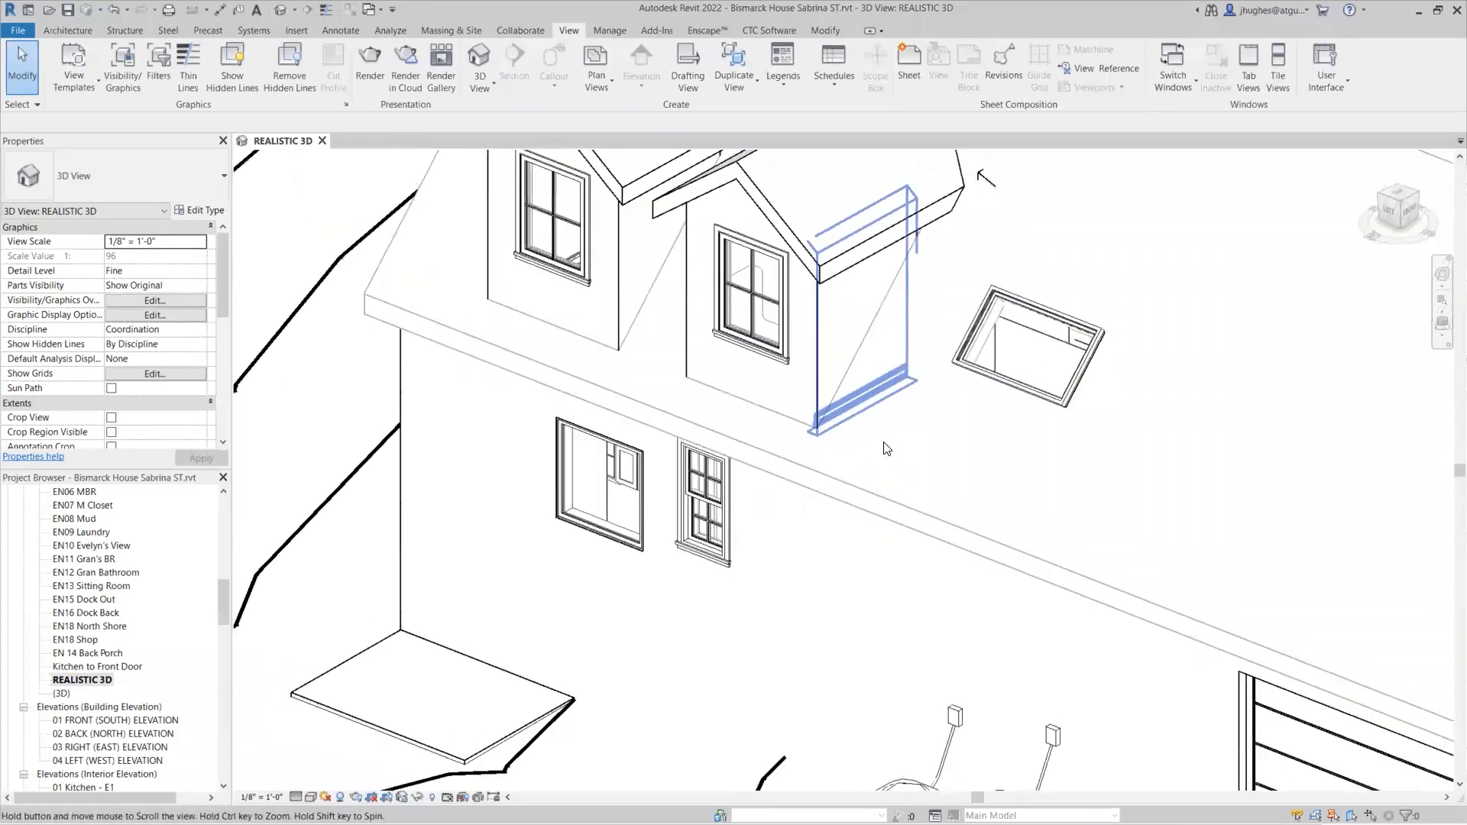
{"action": "middle_click_drag", "start_coordinate": [837, 229], "coordinate": [879, 439]}
{"action": "scroll", "coordinate": [879, 444], "scroll_direction": "down", "scroll_amount": 8}
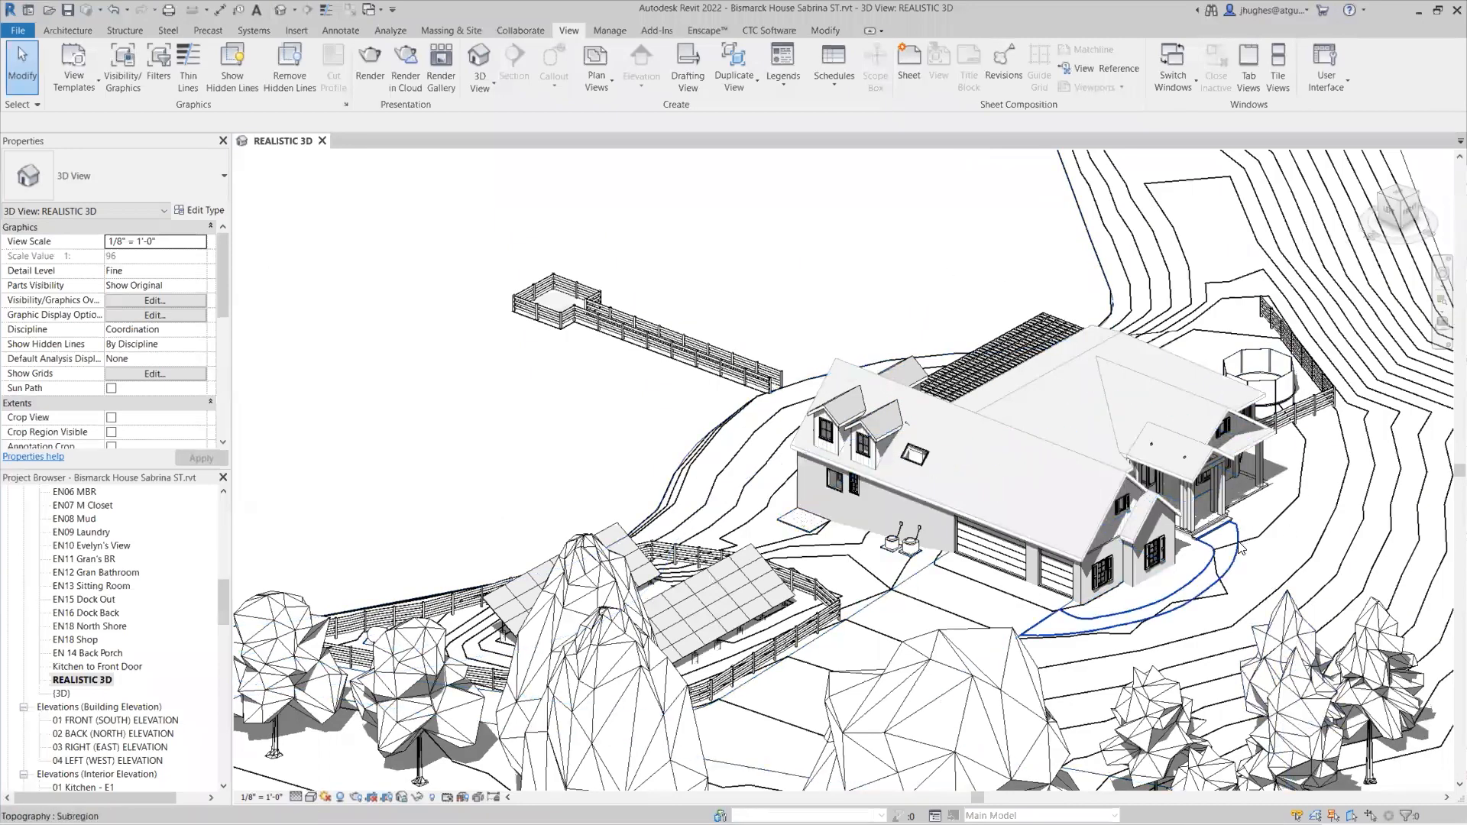
{"action": "scroll", "coordinate": [1312, 490], "scroll_direction": "down", "scroll_amount": 5}
{"action": "middle_click_drag", "start_coordinate": [758, 703], "coordinate": [658, 684]}
{"action": "scroll", "coordinate": [1073, 524], "scroll_direction": "up", "scroll_amount": 1}
{"action": "scroll", "coordinate": [1075, 512], "scroll_direction": "up", "scroll_amount": 3}
{"action": "scroll", "coordinate": [1073, 508], "scroll_direction": "down", "scroll_amount": 3}
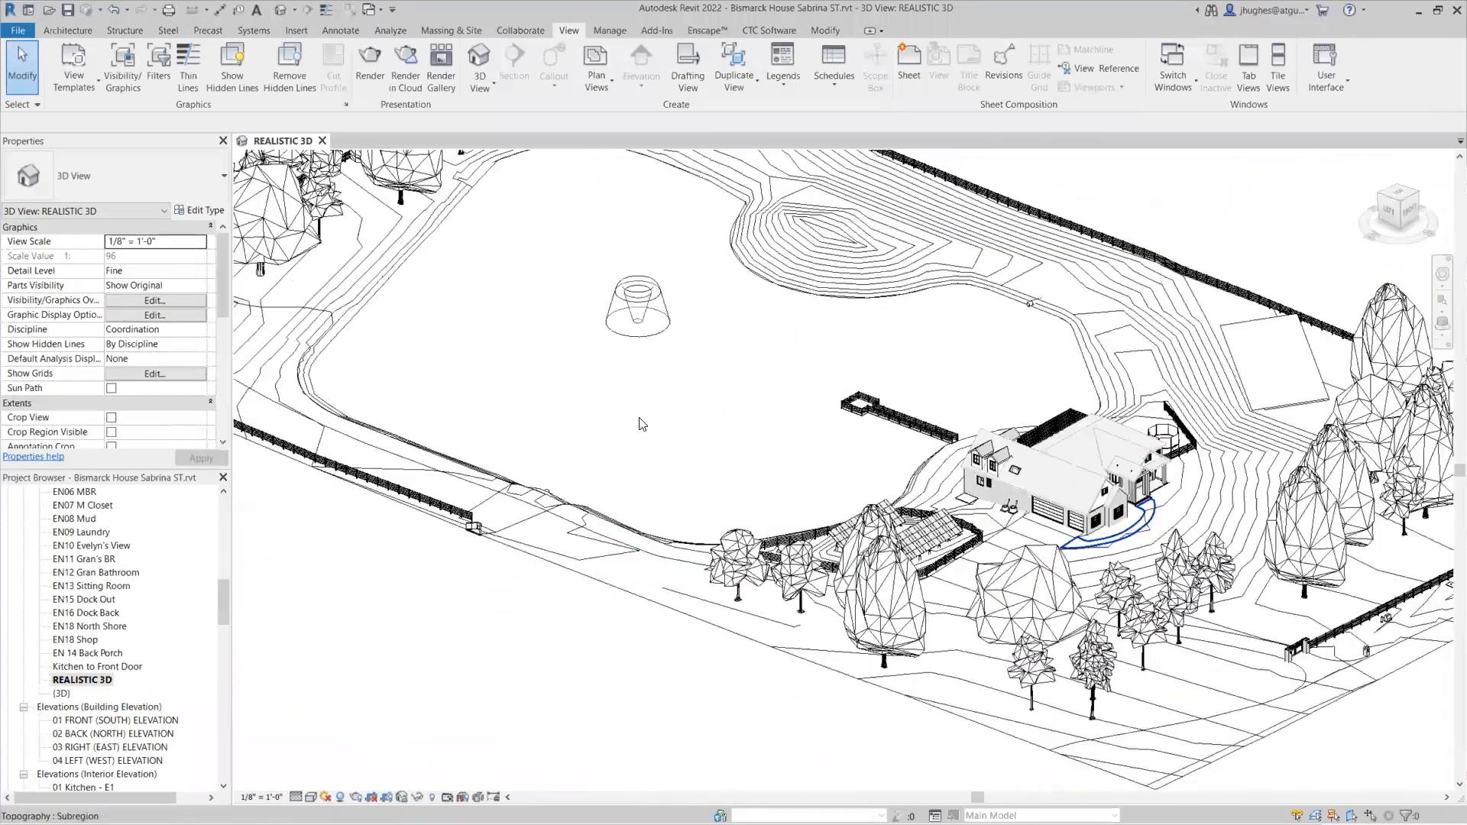
{"action": "scroll", "coordinate": [642, 423], "scroll_direction": "down", "scroll_amount": 2}
{"action": "middle_click_drag", "start_coordinate": [642, 422], "coordinate": [807, 468]}
{"action": "scroll", "coordinate": [495, 371], "scroll_direction": "up", "scroll_amount": 5}
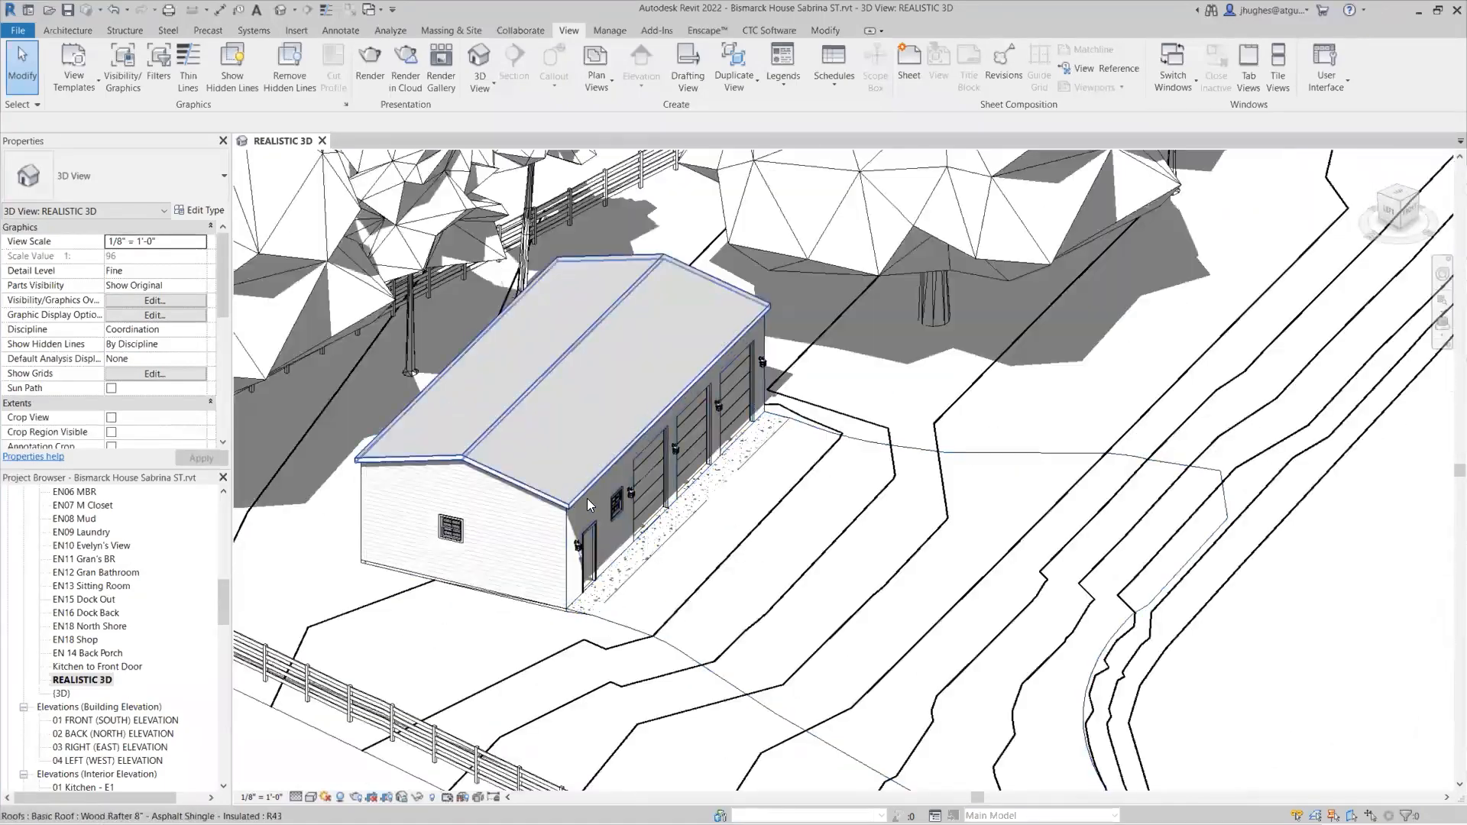
{"action": "scroll", "coordinate": [733, 511], "scroll_direction": "down", "scroll_amount": 7}
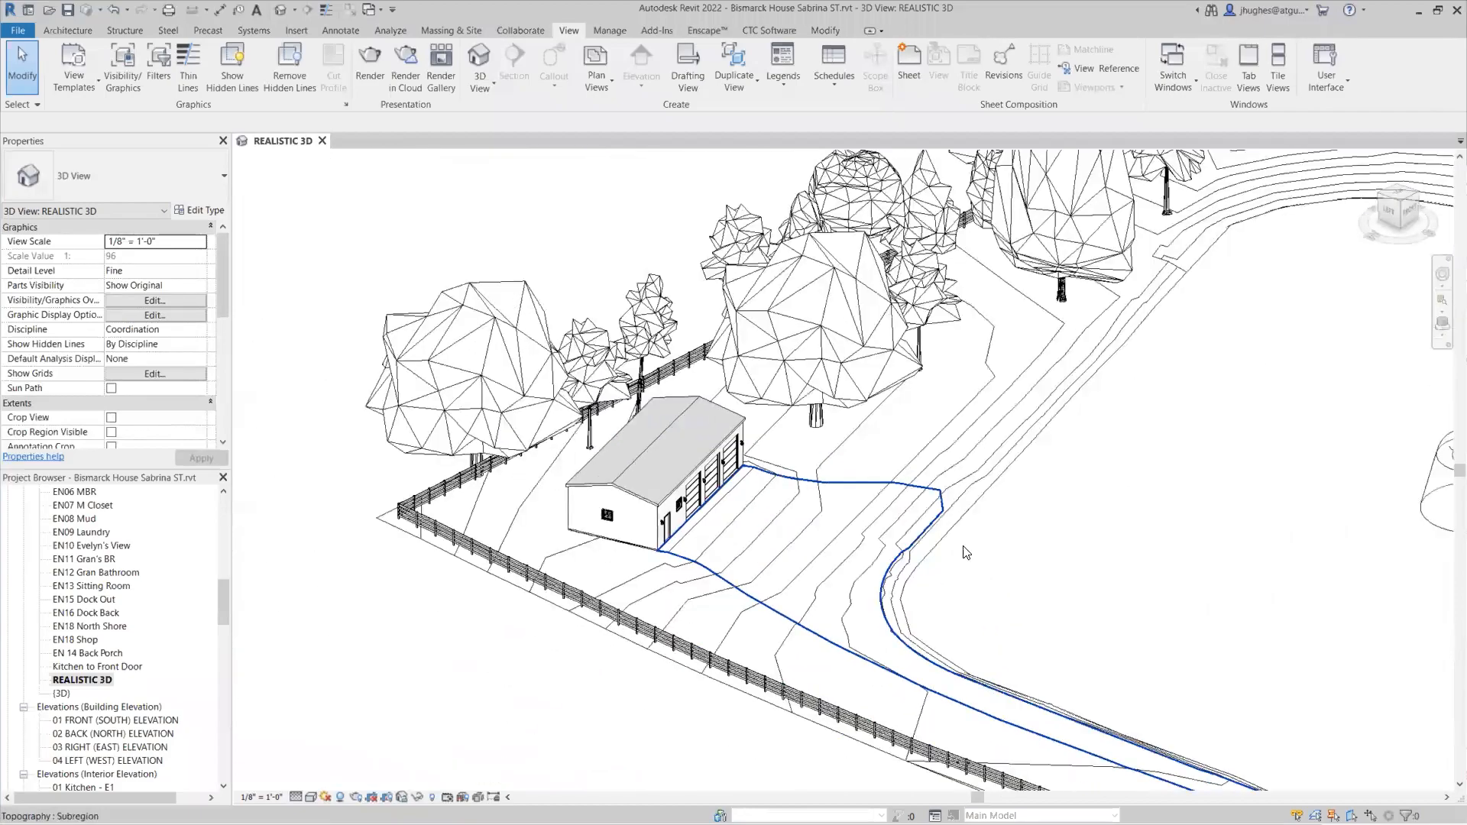
{"action": "middle_click_drag", "start_coordinate": [623, 460], "coordinate": [268, 374]}
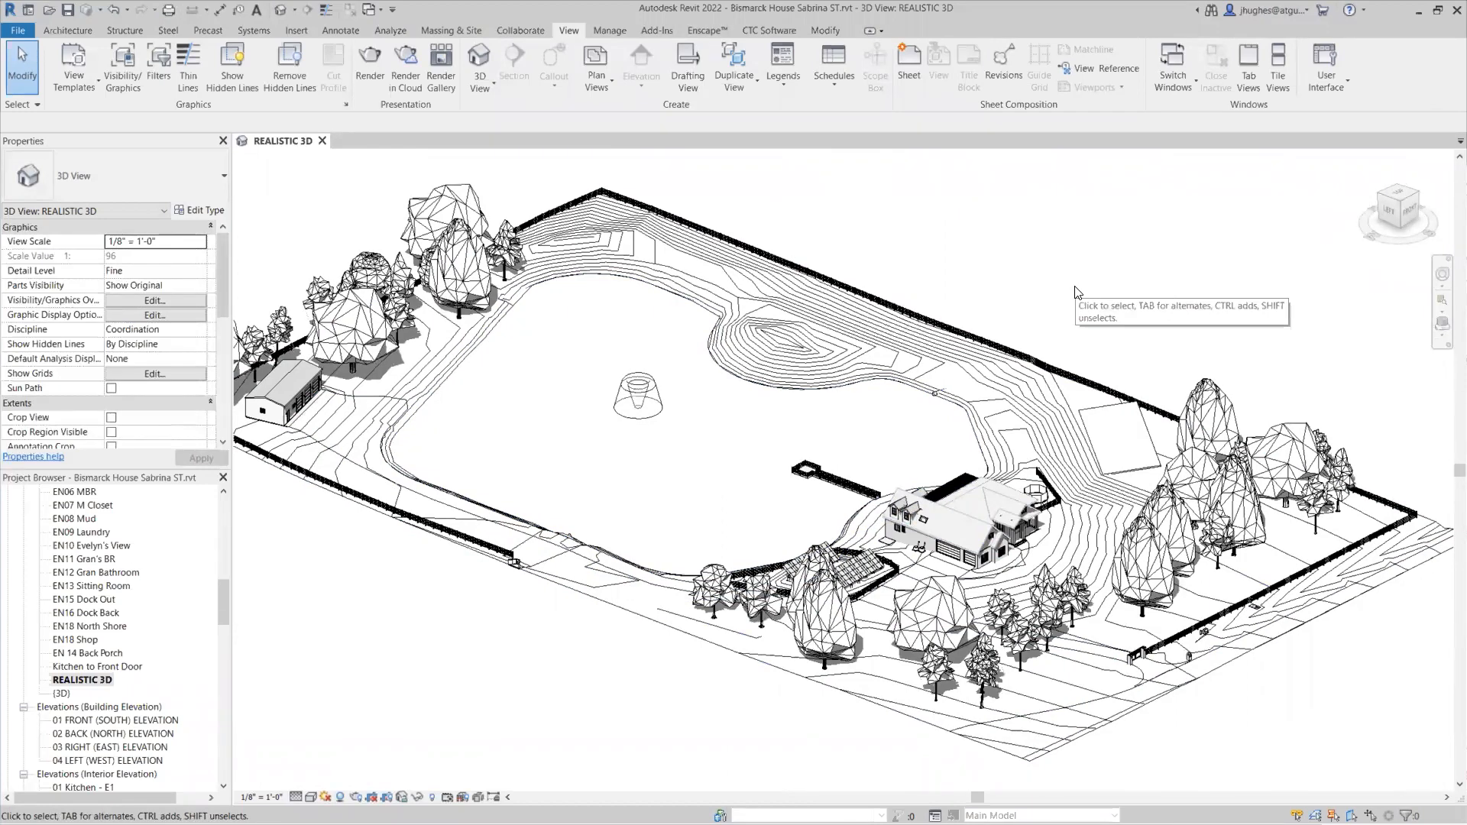
Disable the Roof Selection filter in the REALISTIC 3D view's visibility/graphic overrides and apply the change.
{"action": "key", "text": "v"}
{"action": "key", "text": "g"}
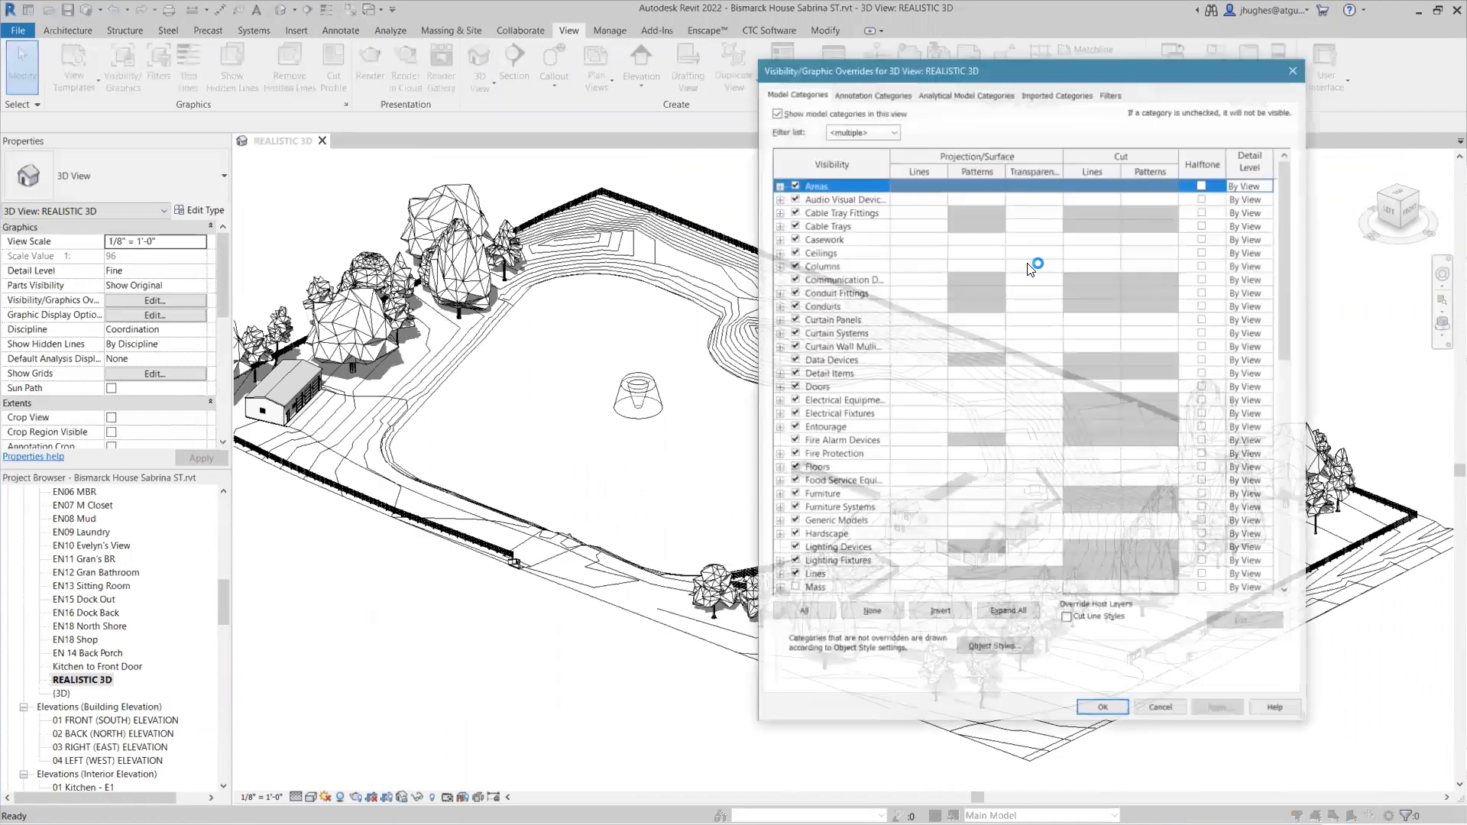
{"action": "left_click", "coordinate": [1109, 93]}
{"action": "left_click", "coordinate": [899, 160]}
{"action": "left_click", "coordinate": [1215, 708]}
{"action": "left_click", "coordinate": [1122, 709]}
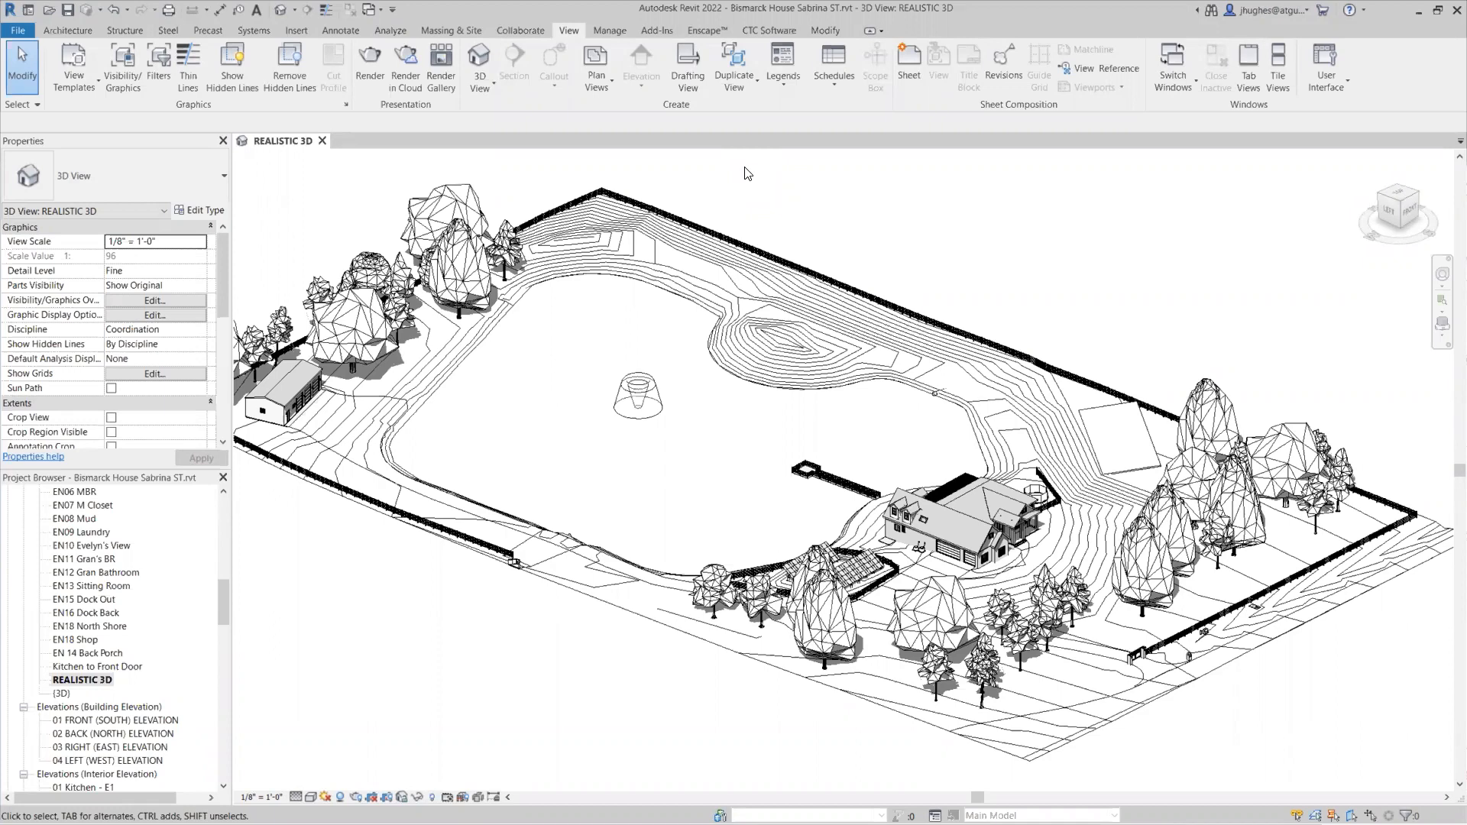
Detach the CTC BIM Project Suite tools over the drawing area and try to open their Suite Settings.
{"action": "left_click", "coordinate": [761, 31]}
{"action": "left_click", "coordinate": [761, 30]}
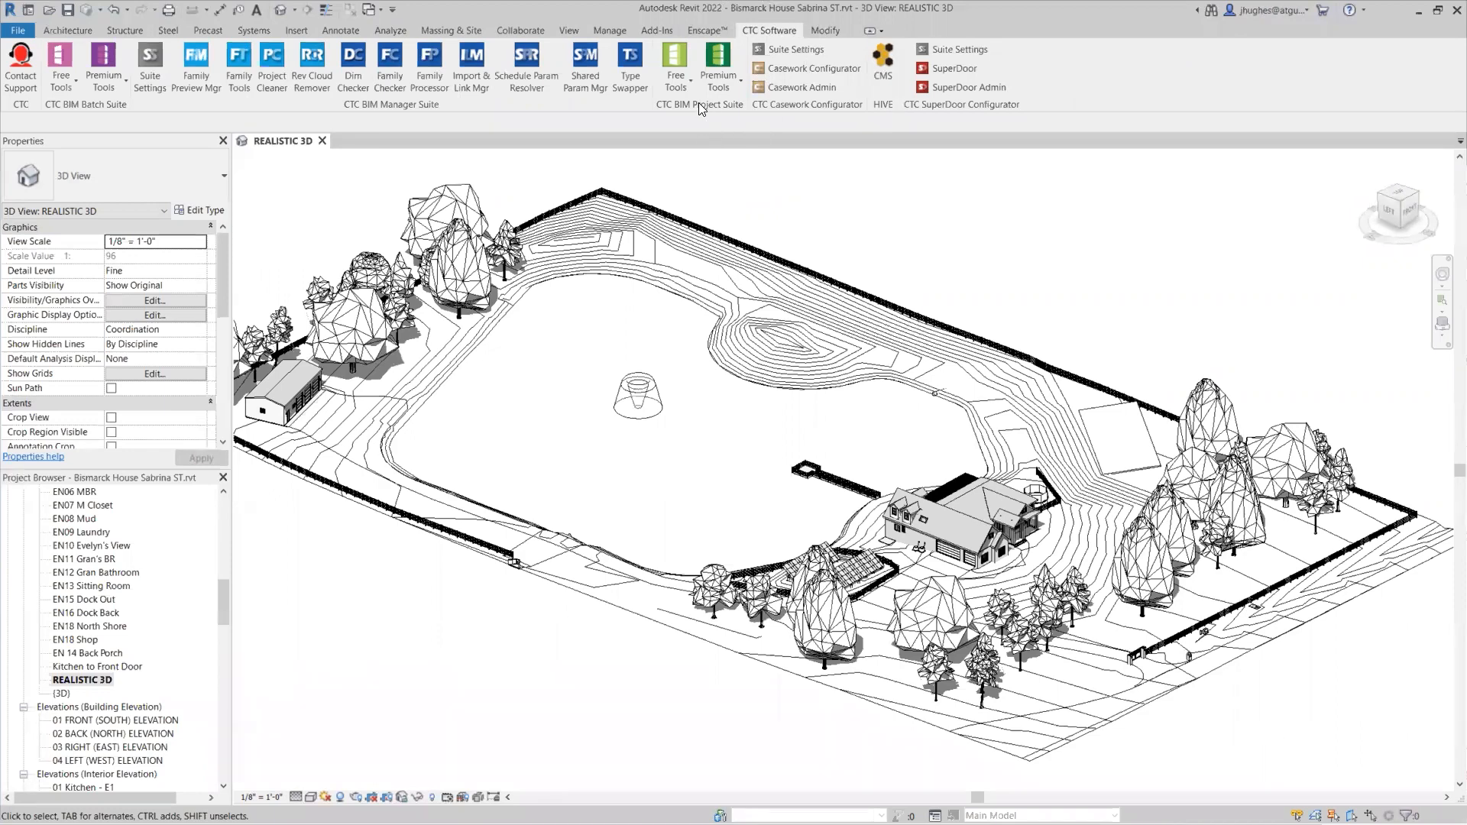
{"action": "left_click_drag", "start_coordinate": [693, 102], "coordinate": [689, 235]}
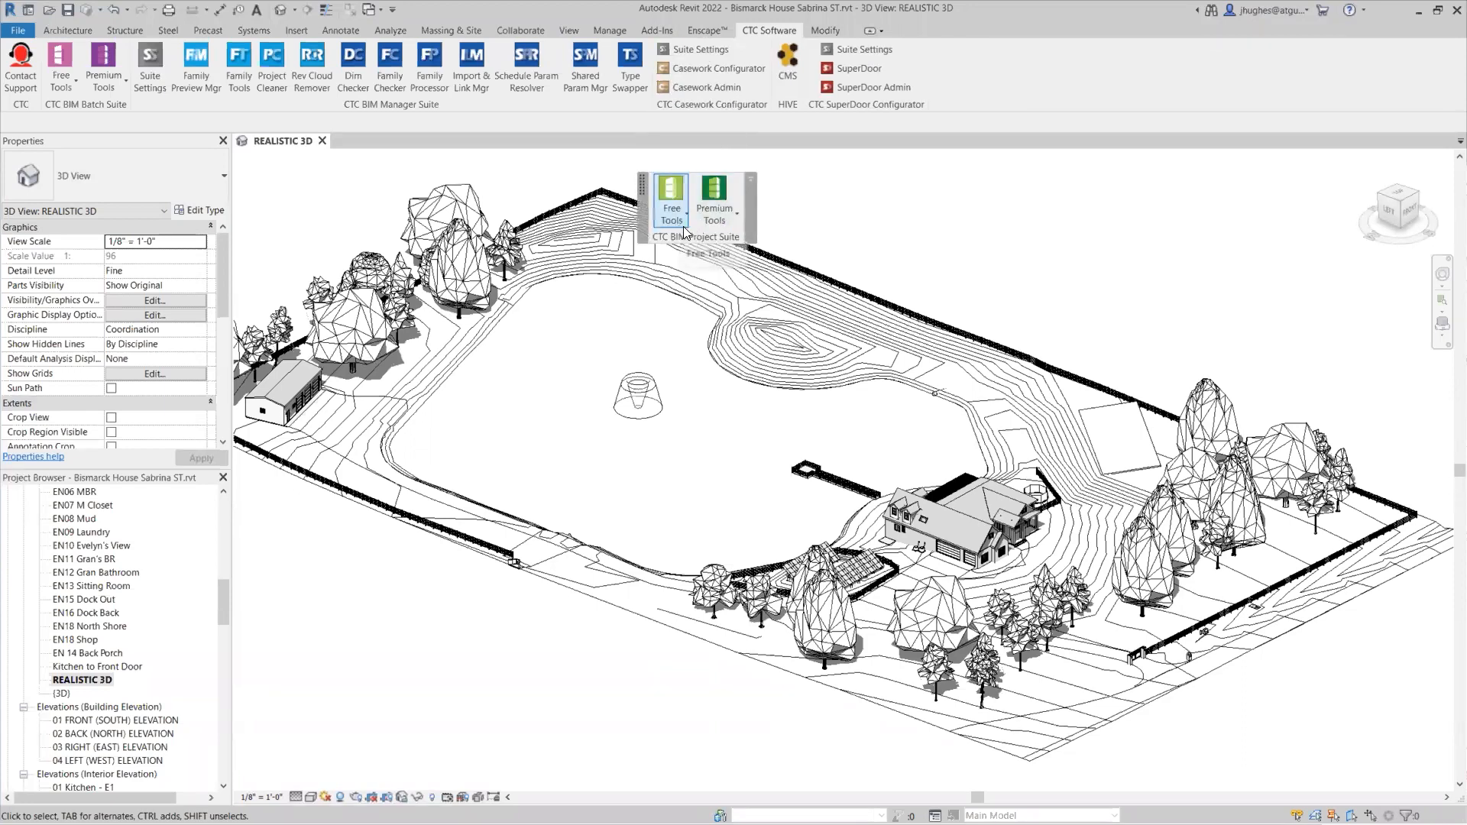
{"action": "left_click", "coordinate": [679, 215]}
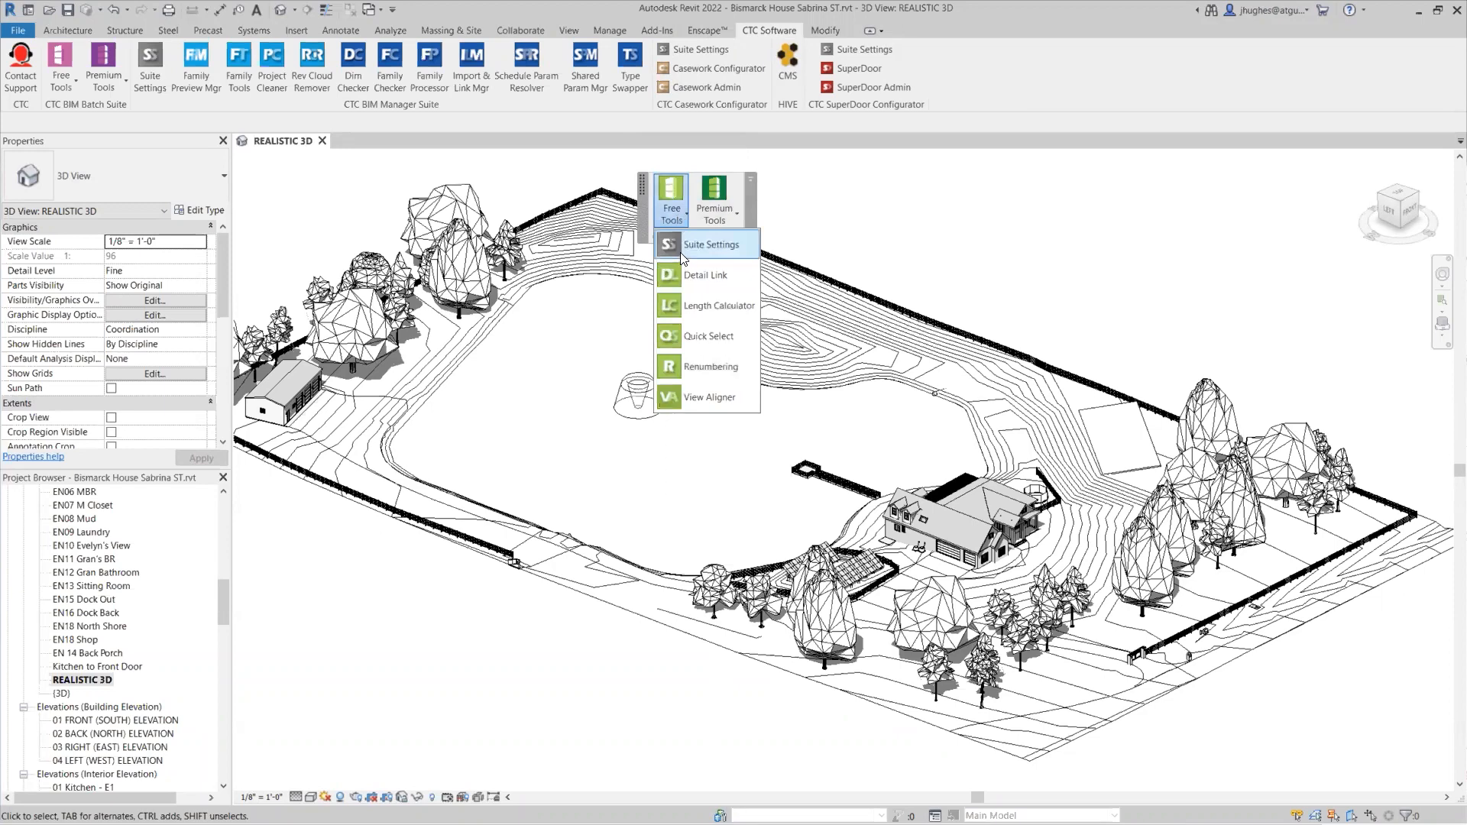
{"action": "left_click", "coordinate": [677, 252]}
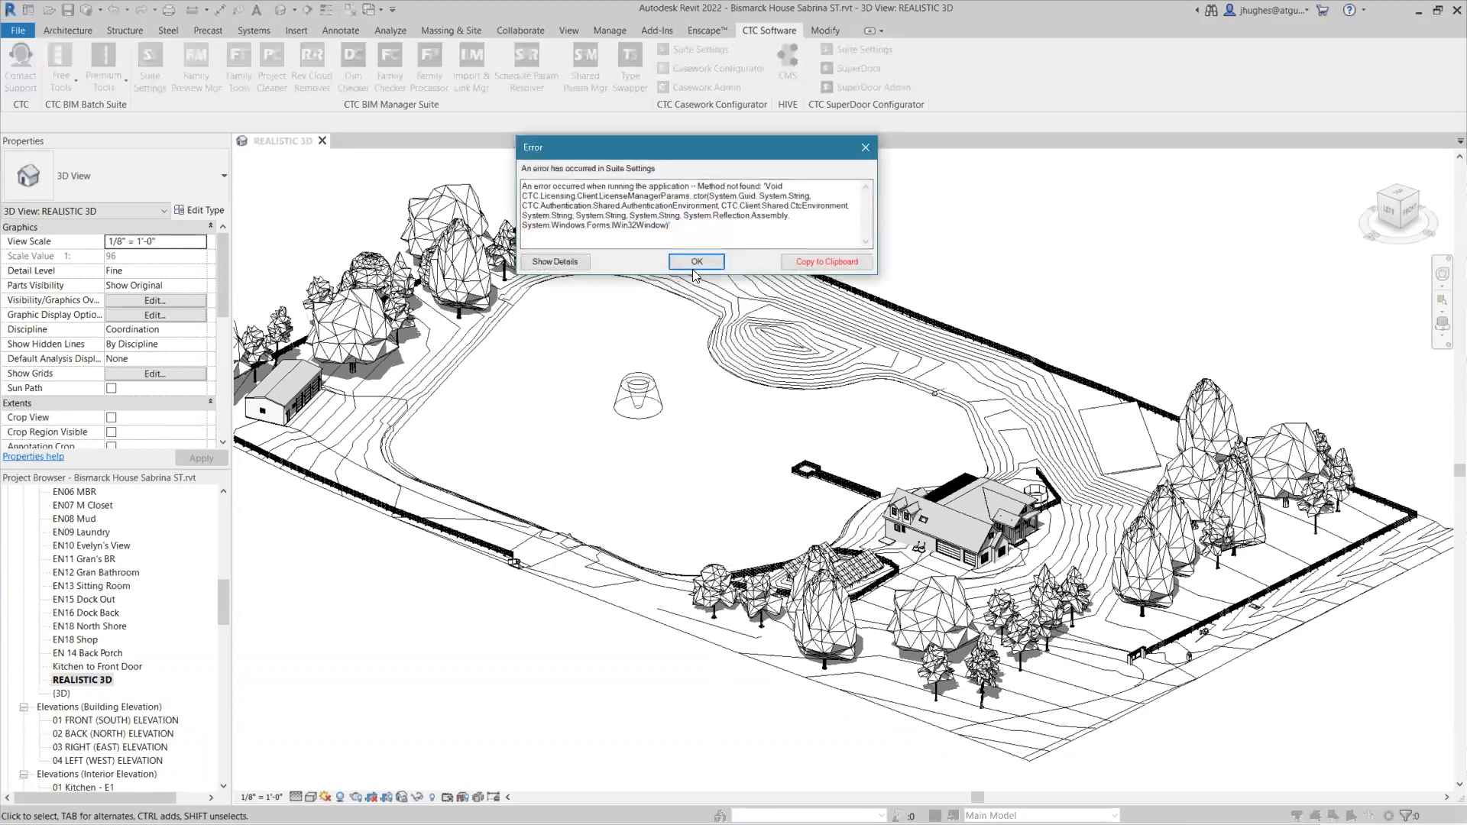
{"action": "left_click", "coordinate": [691, 261]}
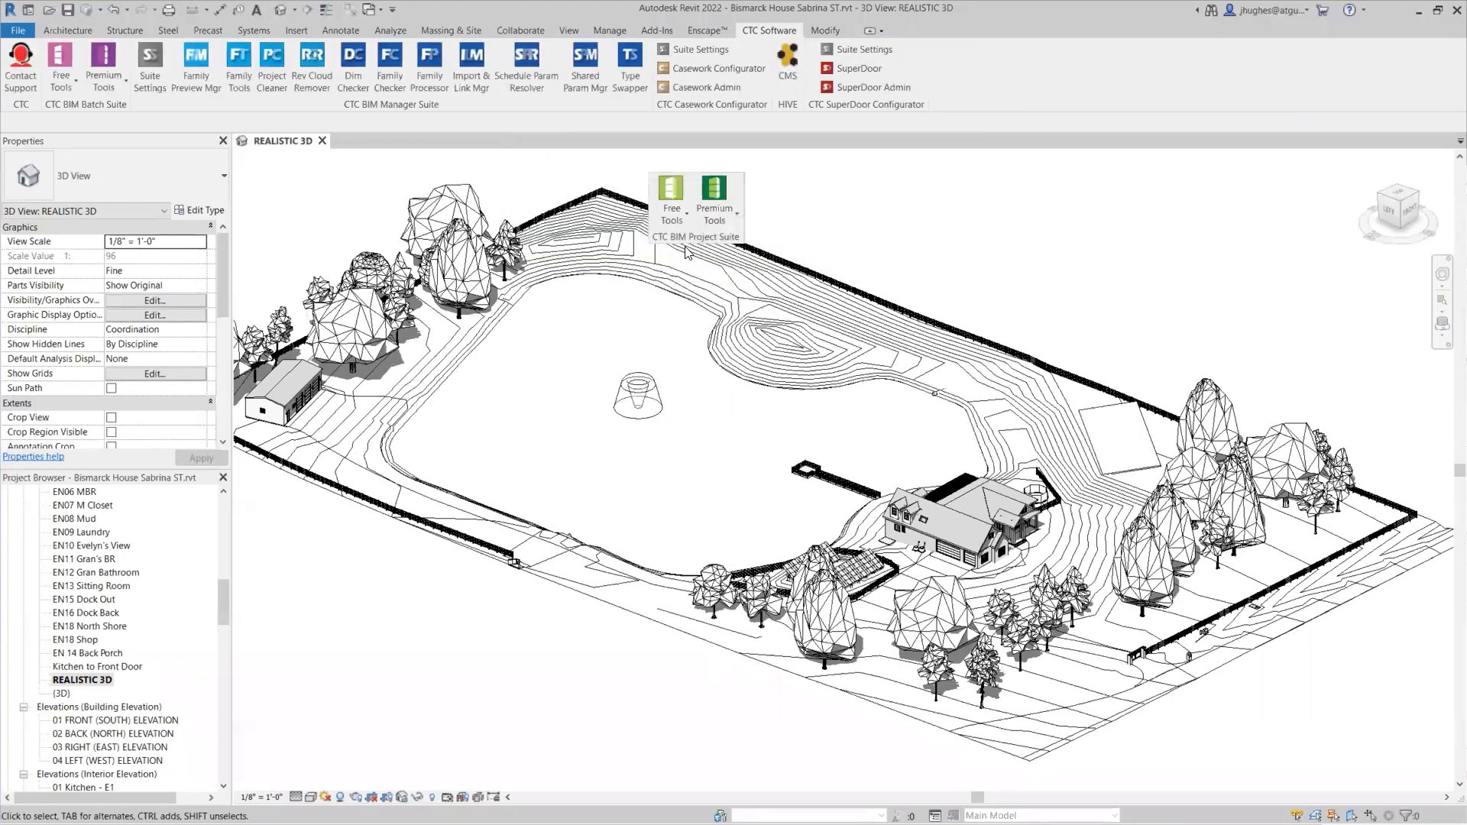
Review the free and premium tools offered in the CTC BIM Project Suite.
{"action": "left_click", "coordinate": [671, 218]}
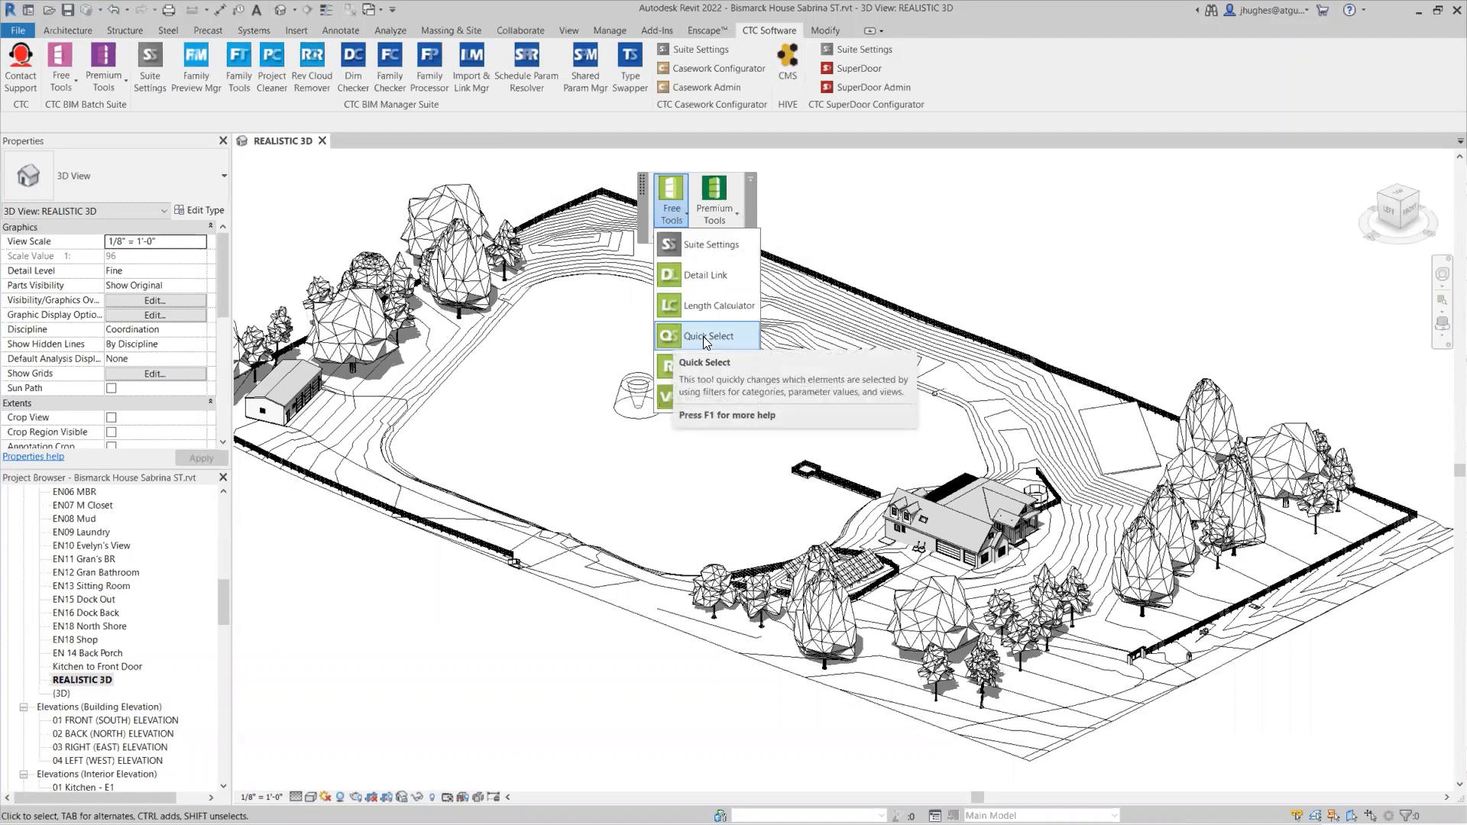
{"action": "left_click", "coordinate": [726, 214]}
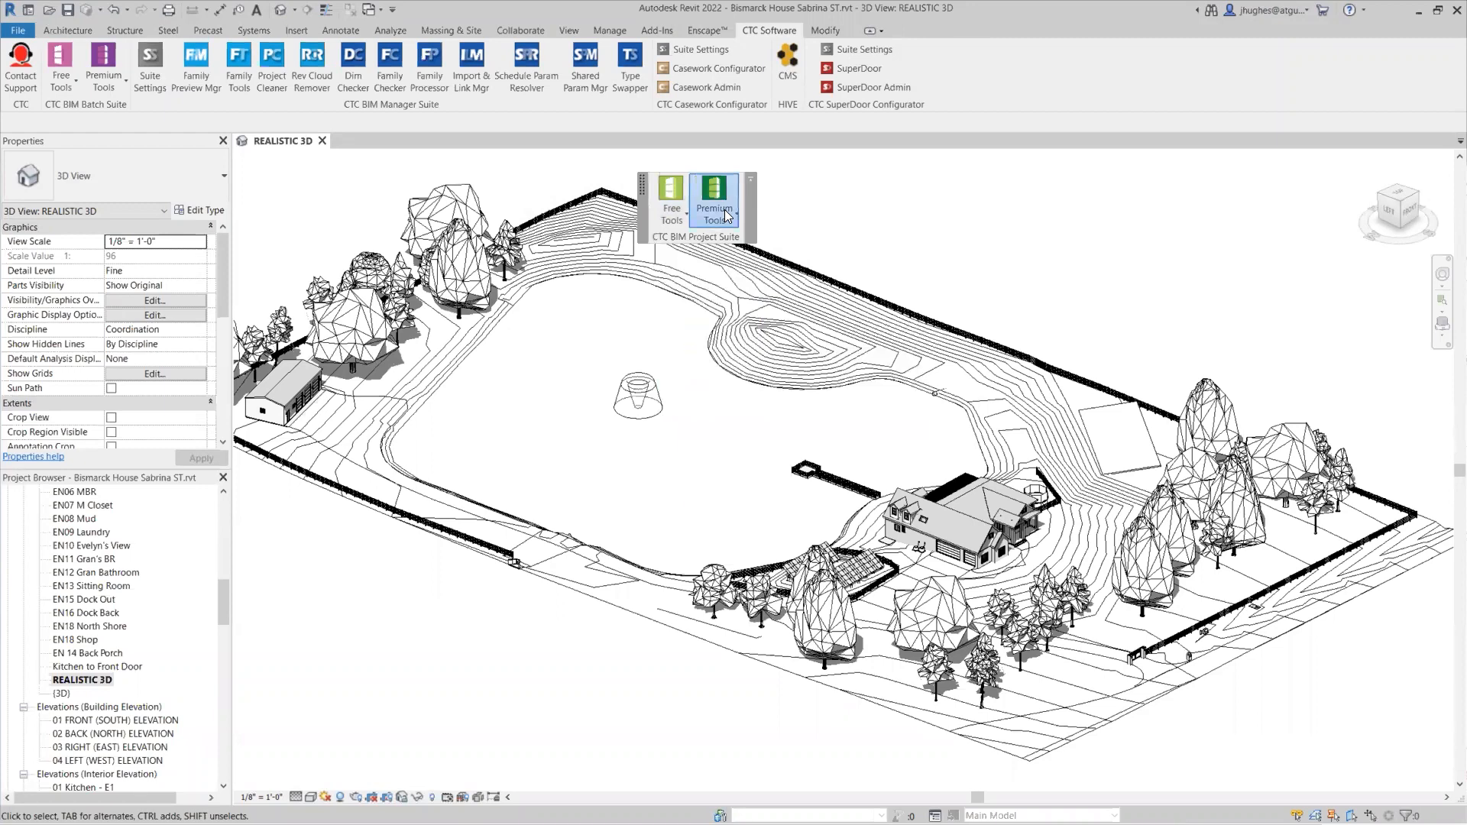
{"action": "left_click", "coordinate": [727, 217]}
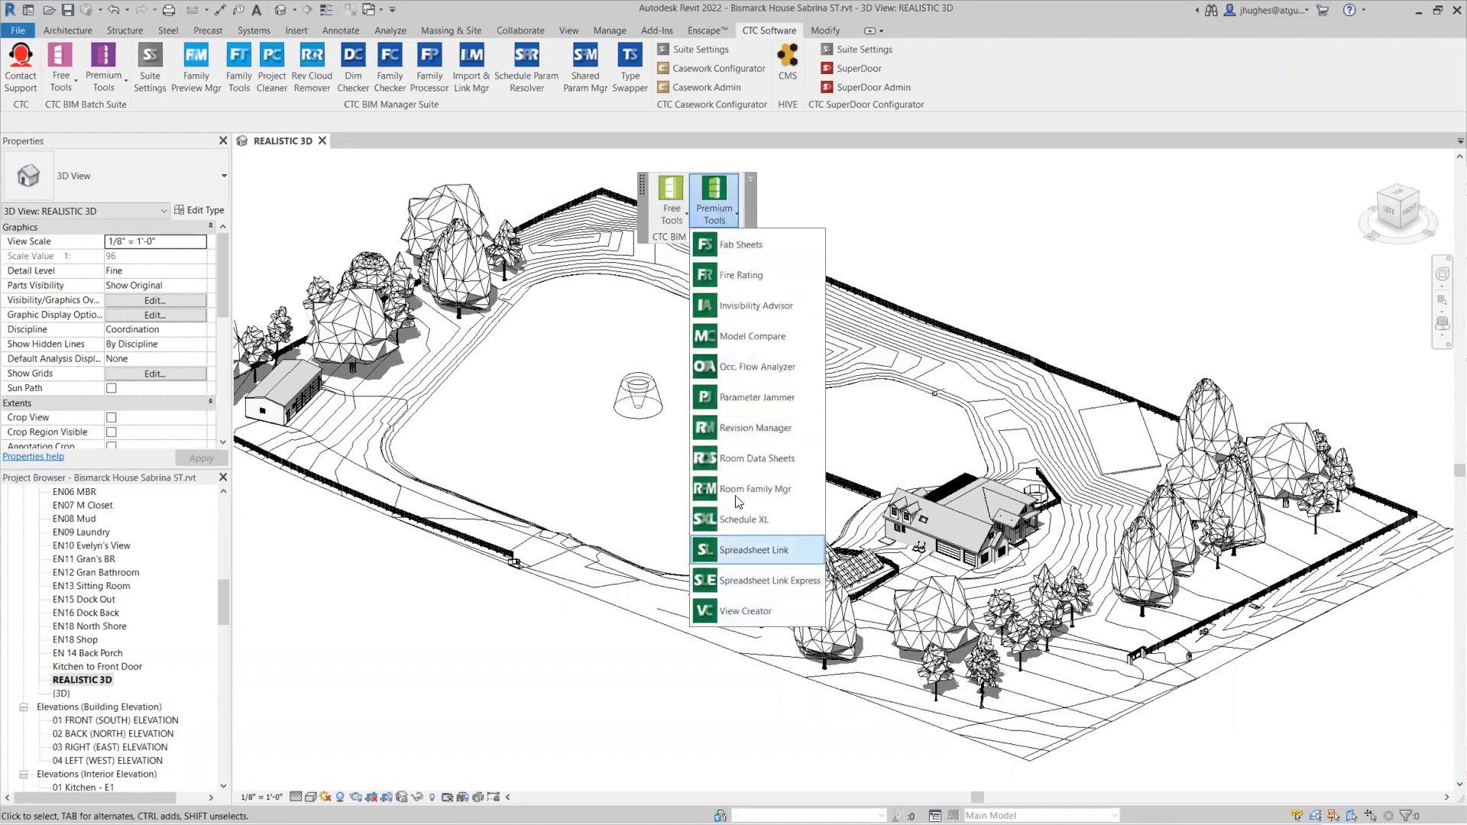
{"action": "left_click", "coordinate": [670, 223]}
{"action": "left_click", "coordinate": [671, 224]}
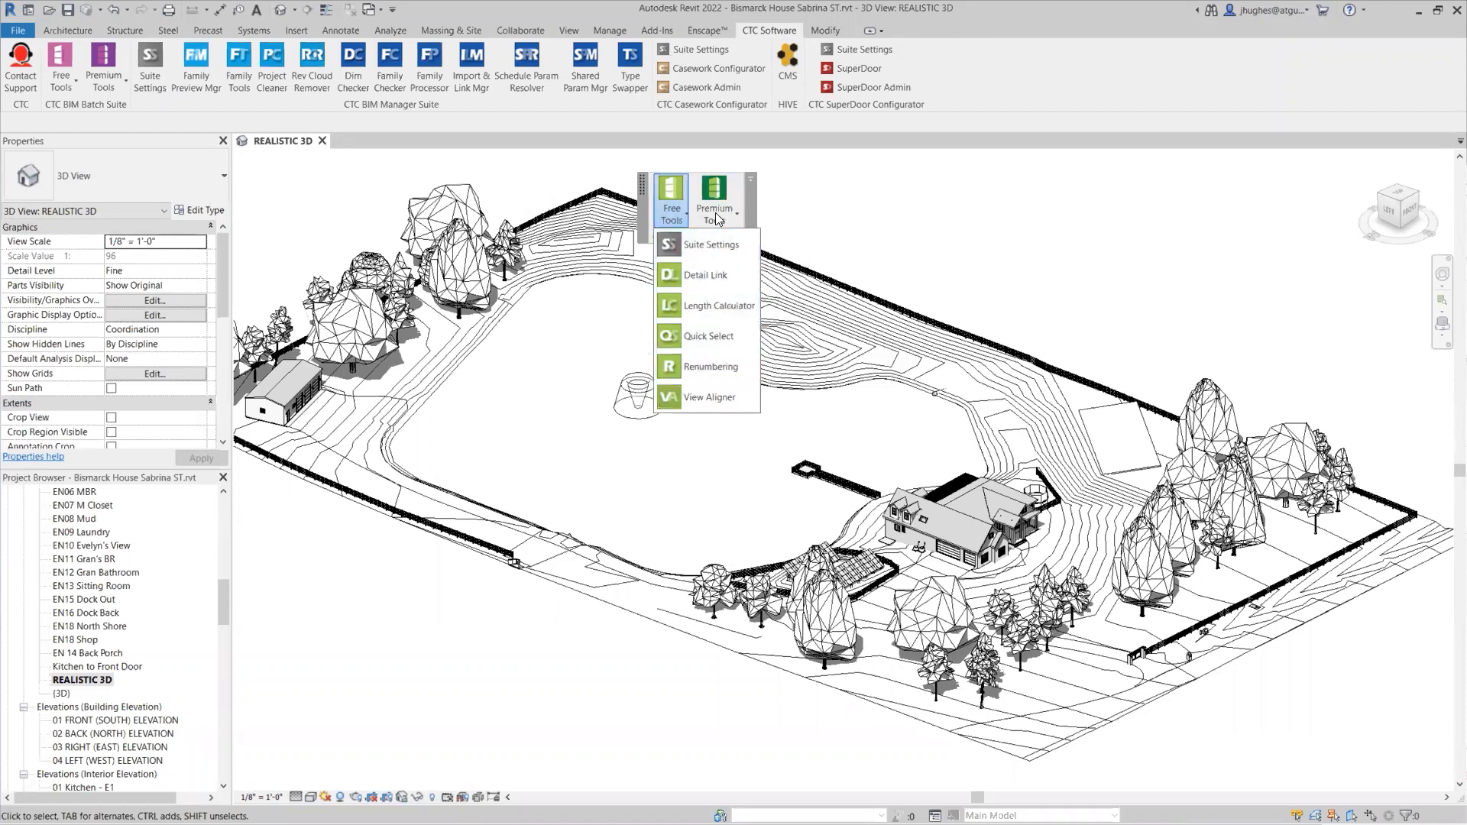
{"action": "left_click", "coordinate": [722, 218]}
{"action": "left_click", "coordinate": [671, 222]}
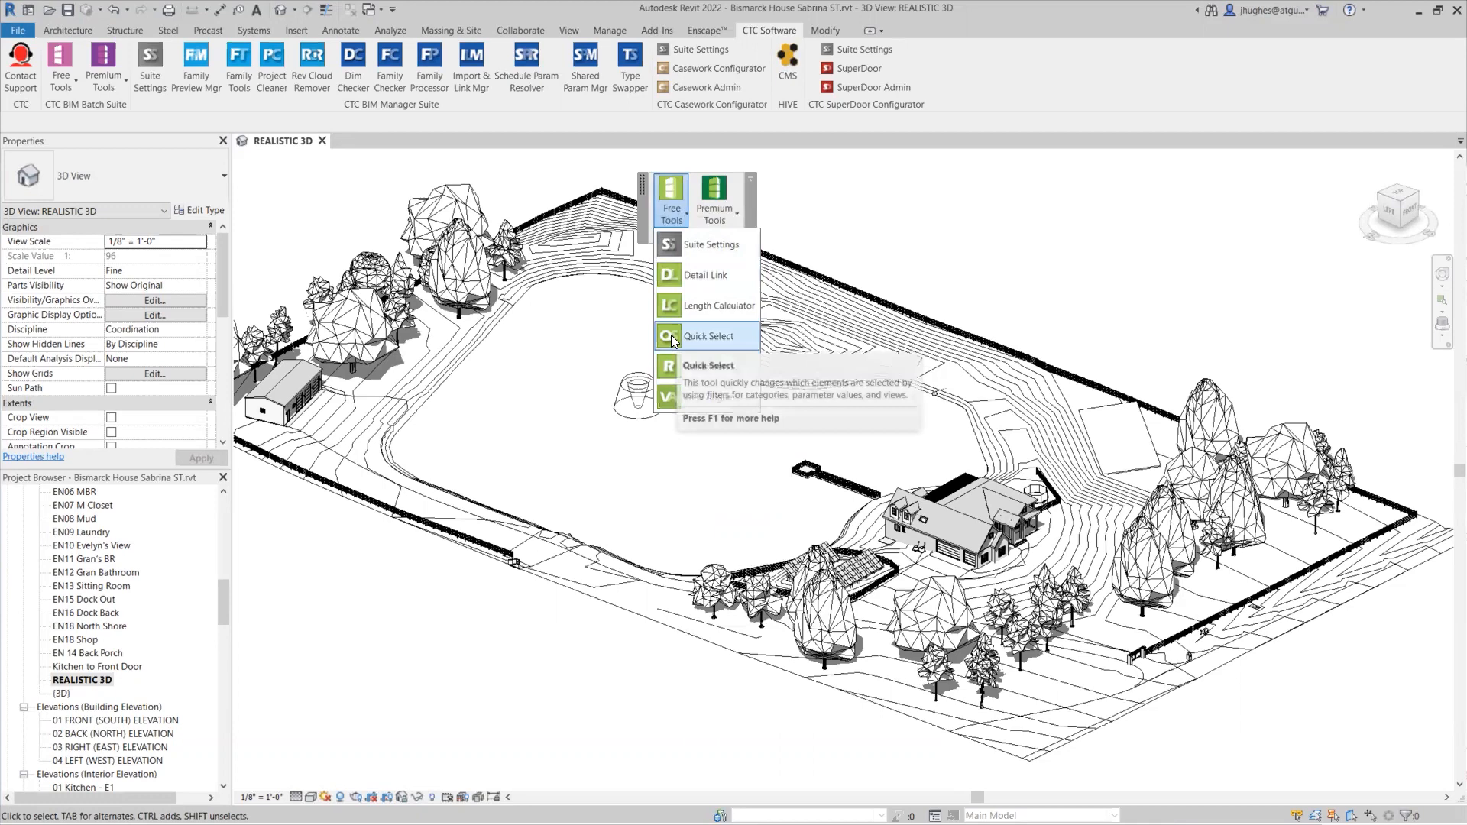
Return the floating CTC BIM Project Suite tools to their original place and start the free Quick Select tool.
{"action": "left_click_drag", "start_coordinate": [643, 208], "coordinate": [650, 86]}
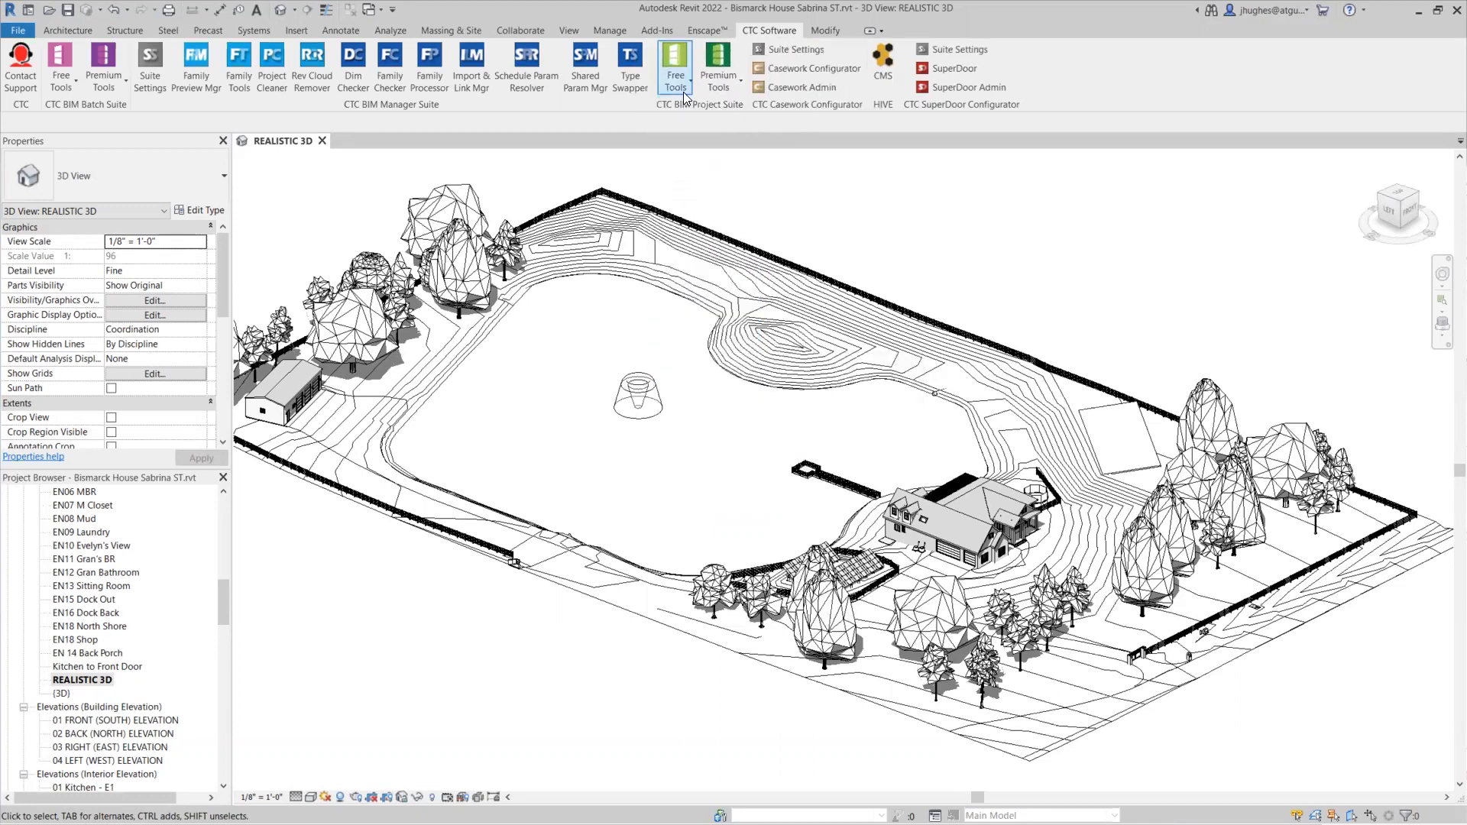
{"action": "left_click", "coordinate": [679, 83]}
{"action": "left_click", "coordinate": [686, 204]}
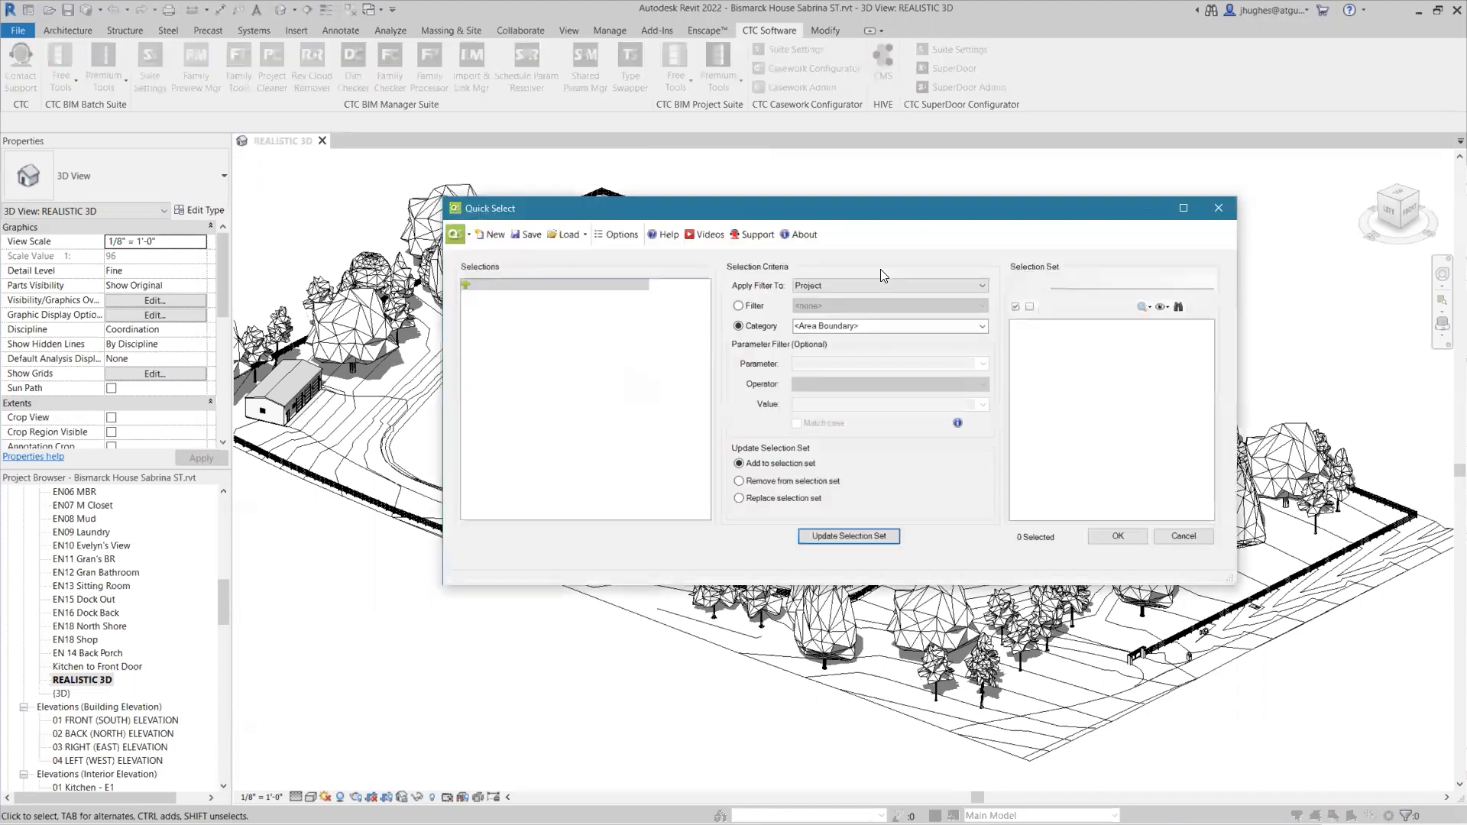
{"action": "left_click_drag", "start_coordinate": [830, 208], "coordinate": [859, 157]}
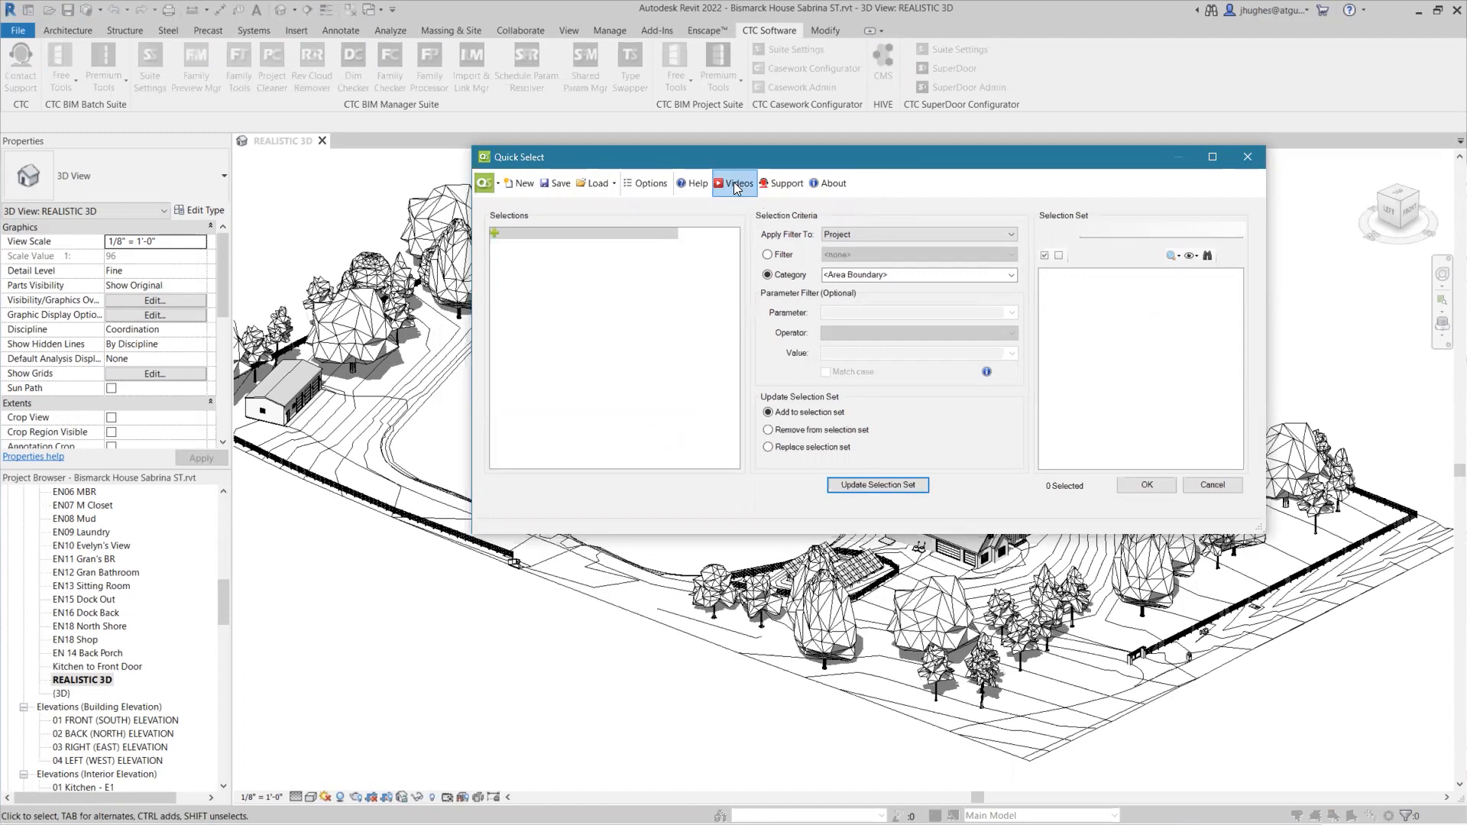
Examine Quick Select's general commands, including its options, help, videos, feature request and support entries.
{"action": "key", "text": "ctrl"}
{"action": "key", "text": "ctrl"}
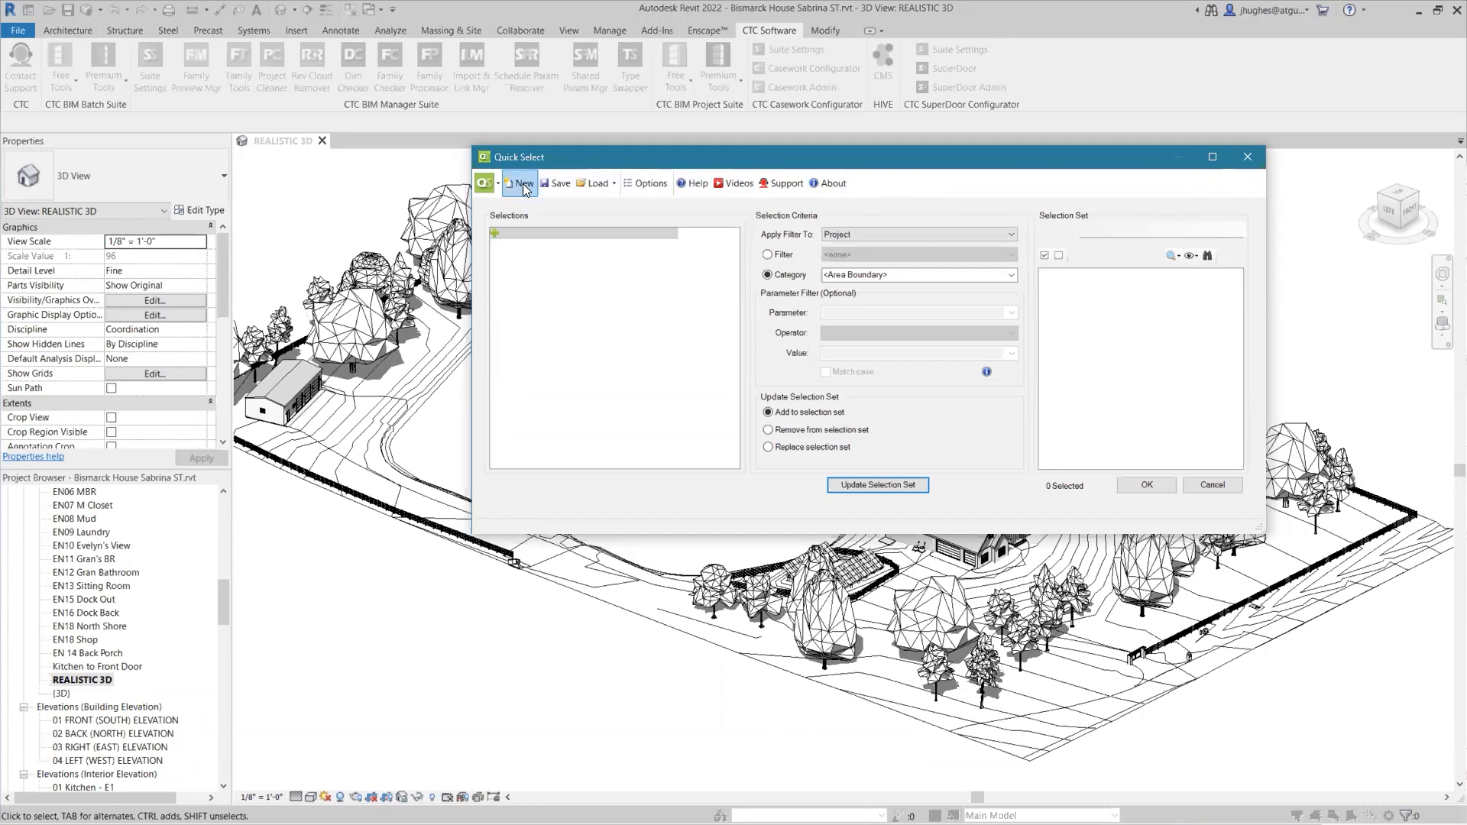
{"action": "left_click", "coordinate": [489, 183]}
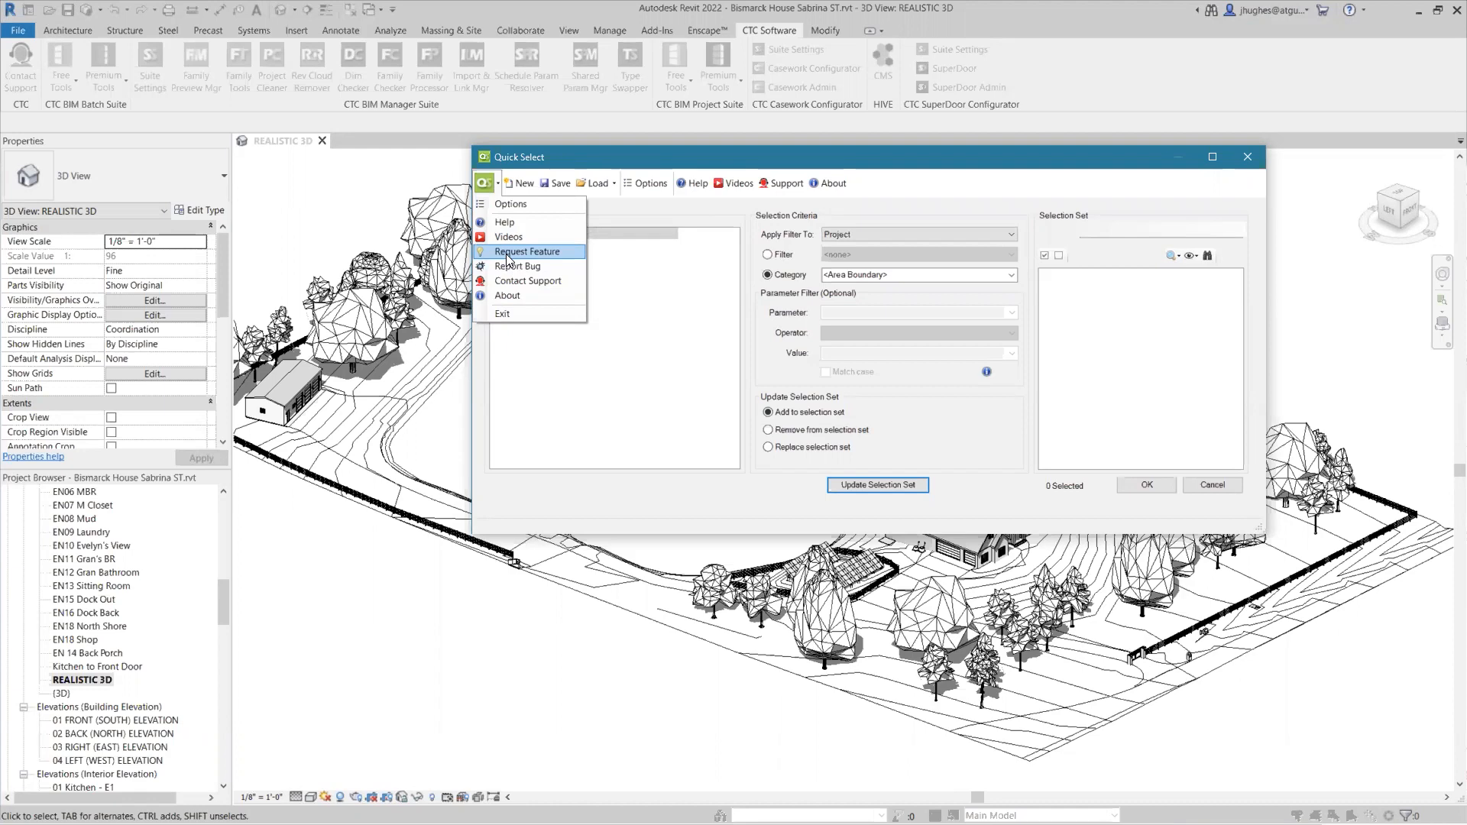
{"action": "left_click", "coordinate": [635, 159]}
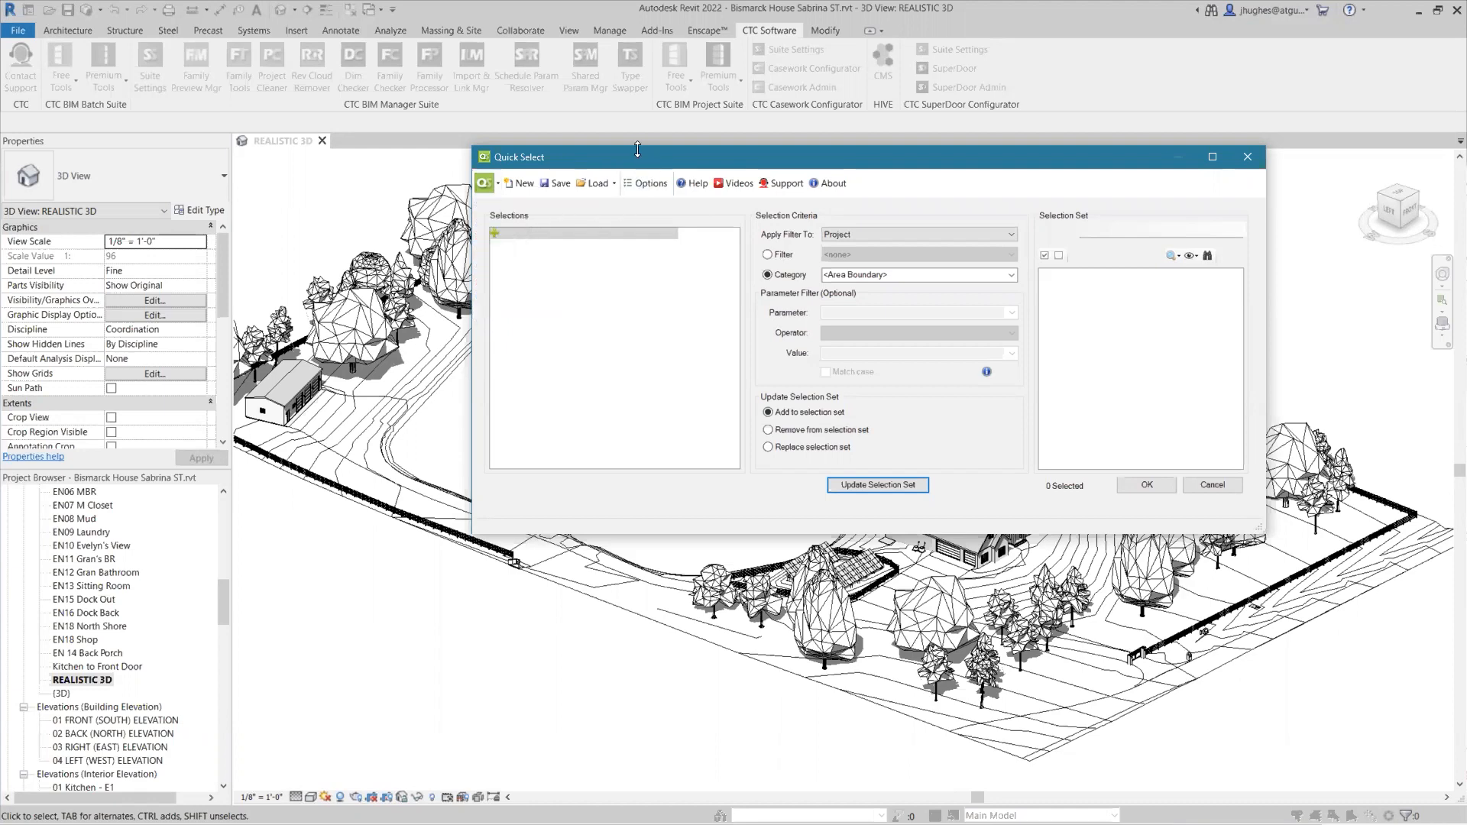
{"action": "left_click", "coordinate": [607, 233]}
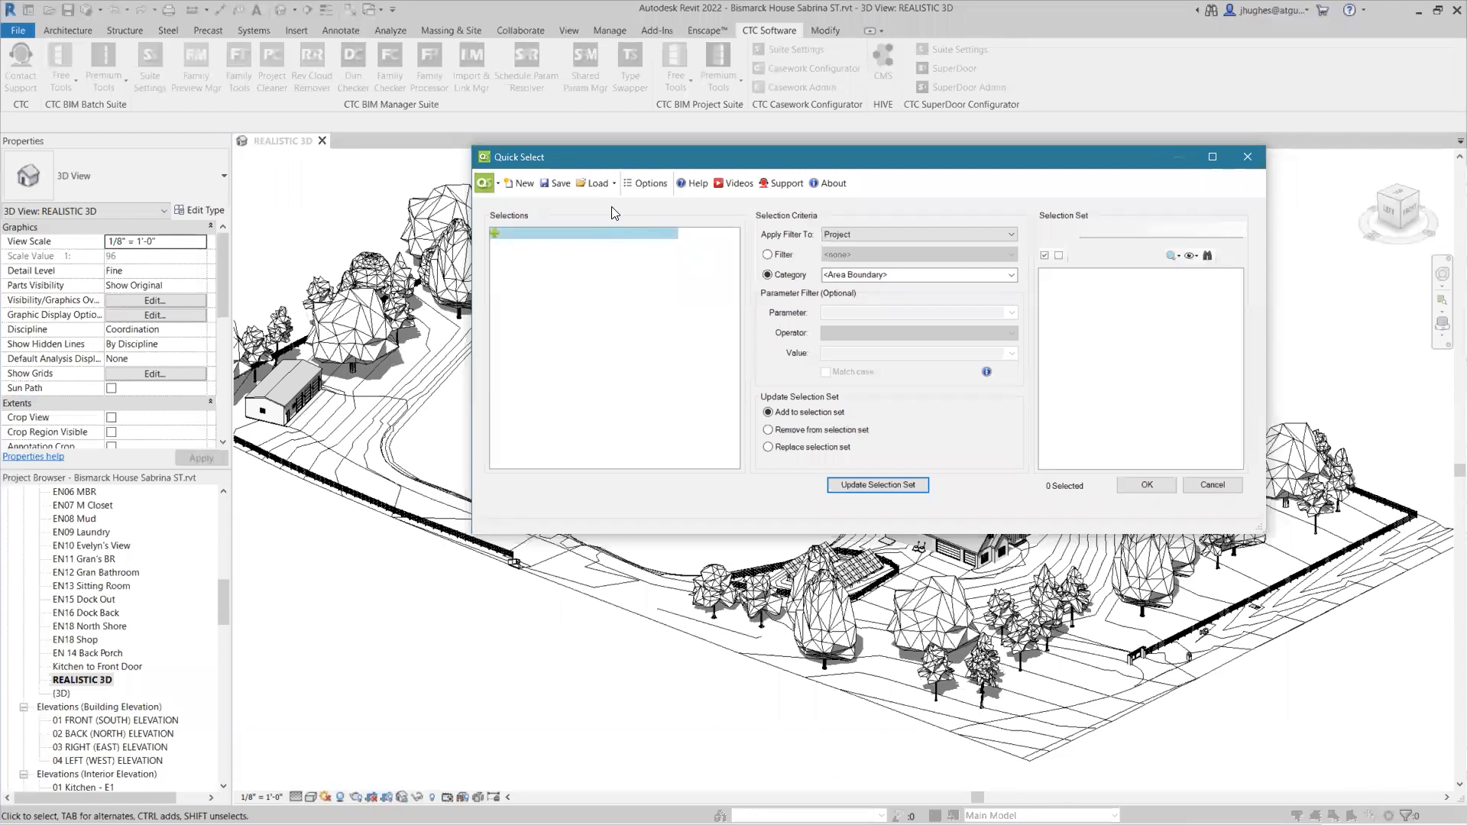
{"action": "left_click_drag", "start_coordinate": [660, 161], "coordinate": [654, 173]}
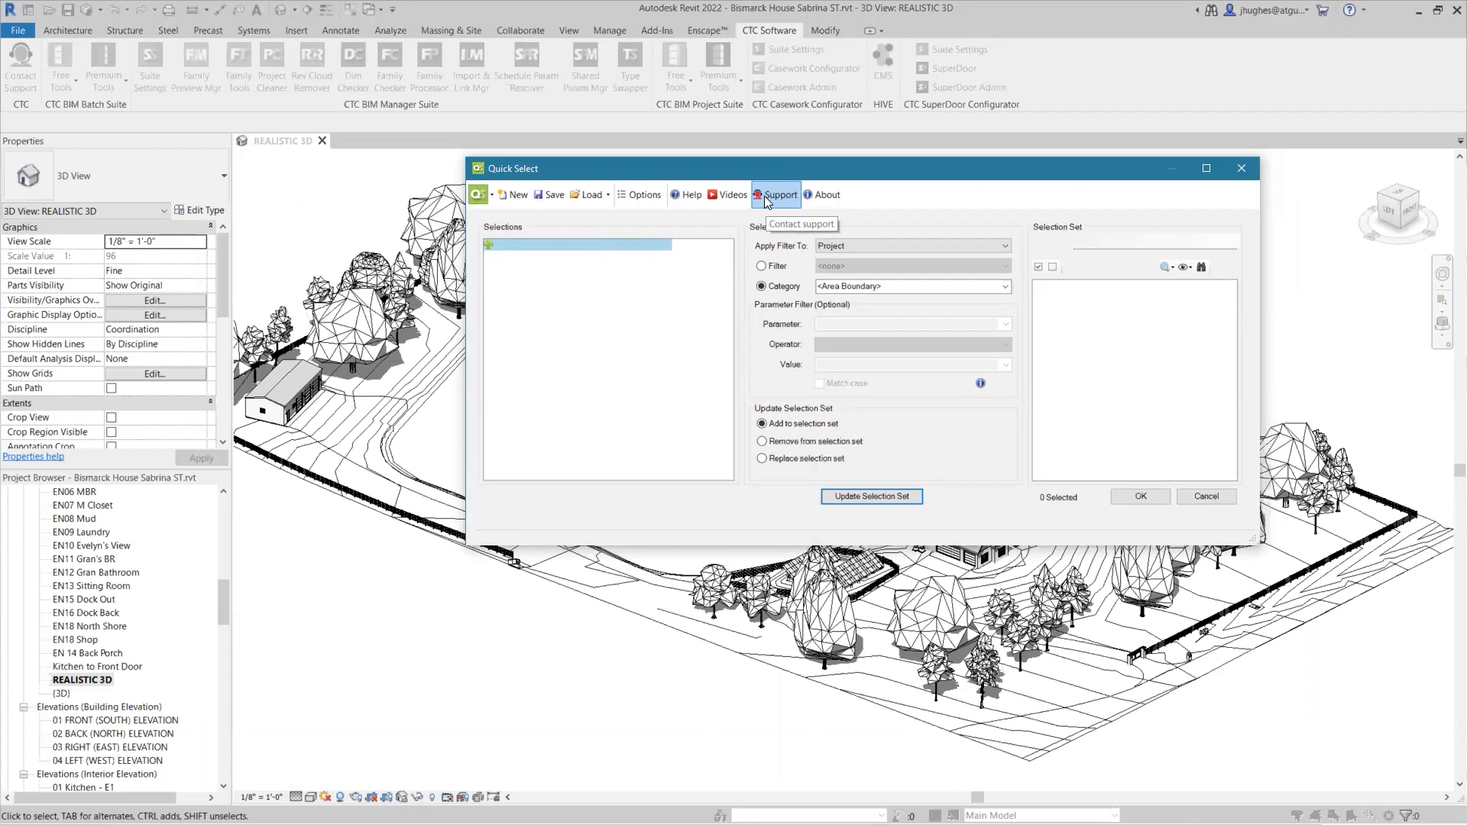
{"action": "left_click", "coordinate": [492, 196]}
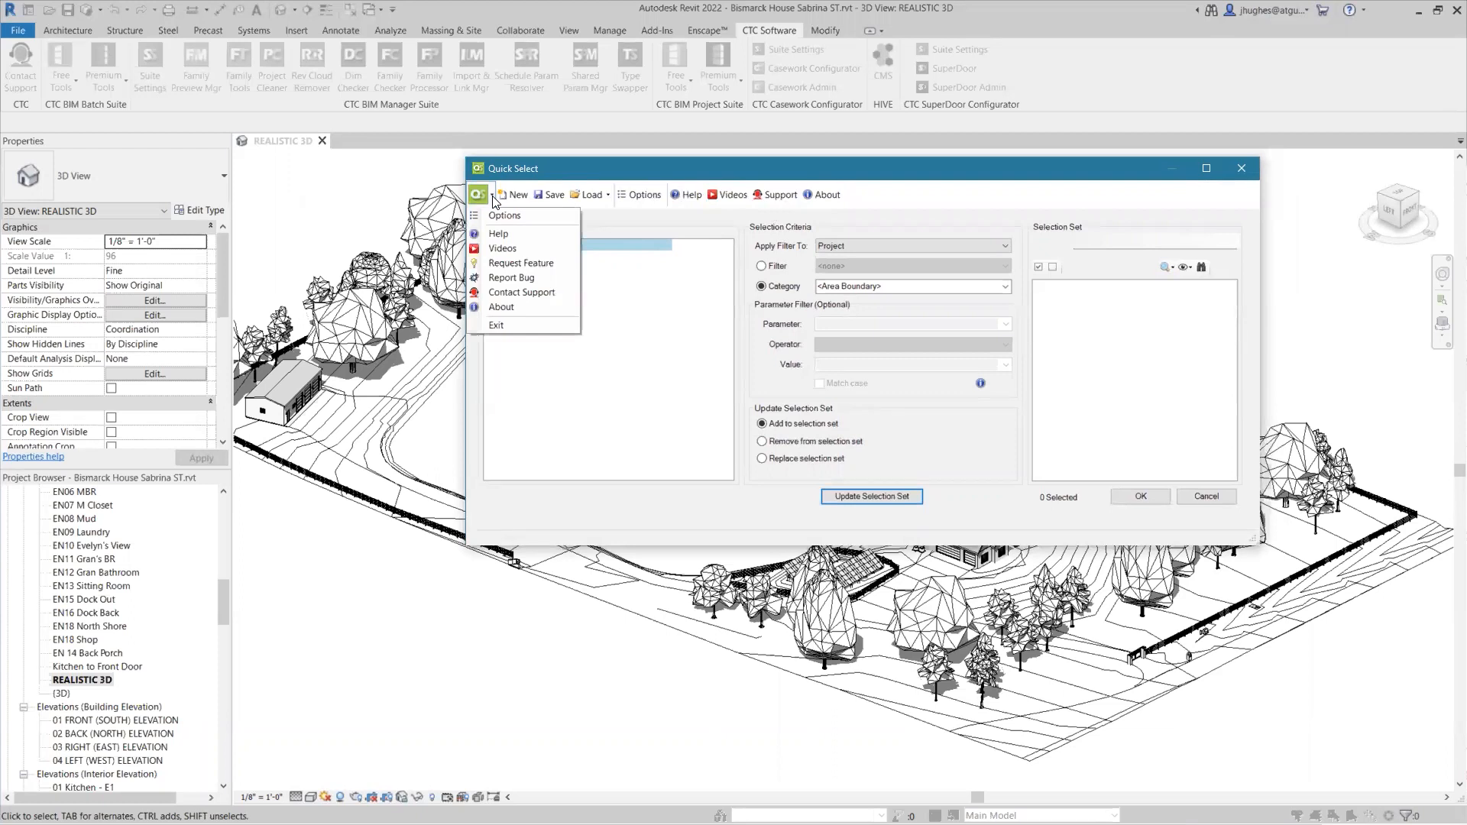
{"action": "left_click", "coordinate": [493, 196]}
{"action": "left_click", "coordinate": [486, 194]}
{"action": "left_click", "coordinate": [815, 168]}
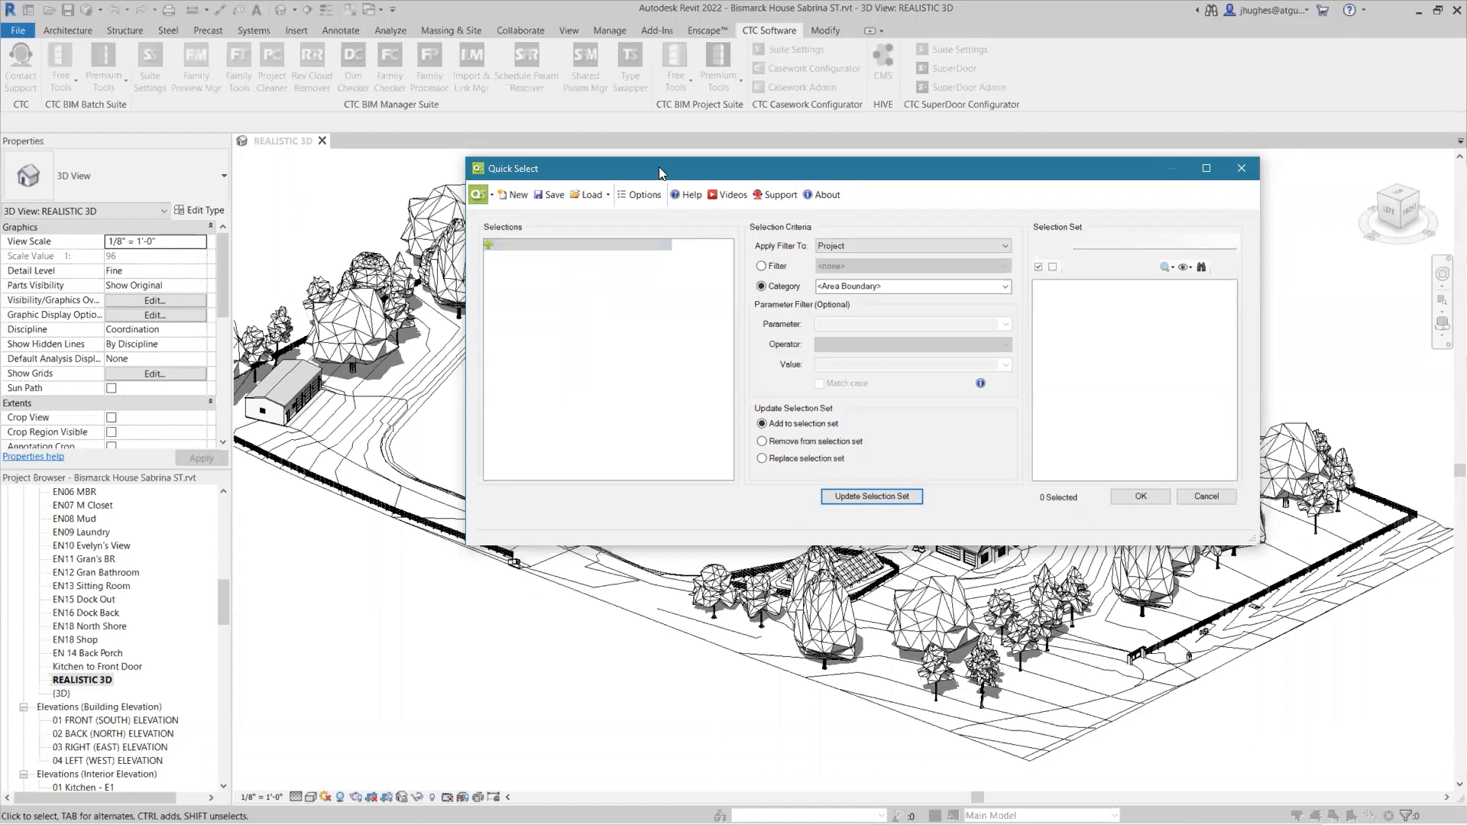
Move the Quick Select dialog aside and set its selection category to Roofs.
{"action": "left_click_drag", "start_coordinate": [658, 167], "coordinate": [529, 186]}
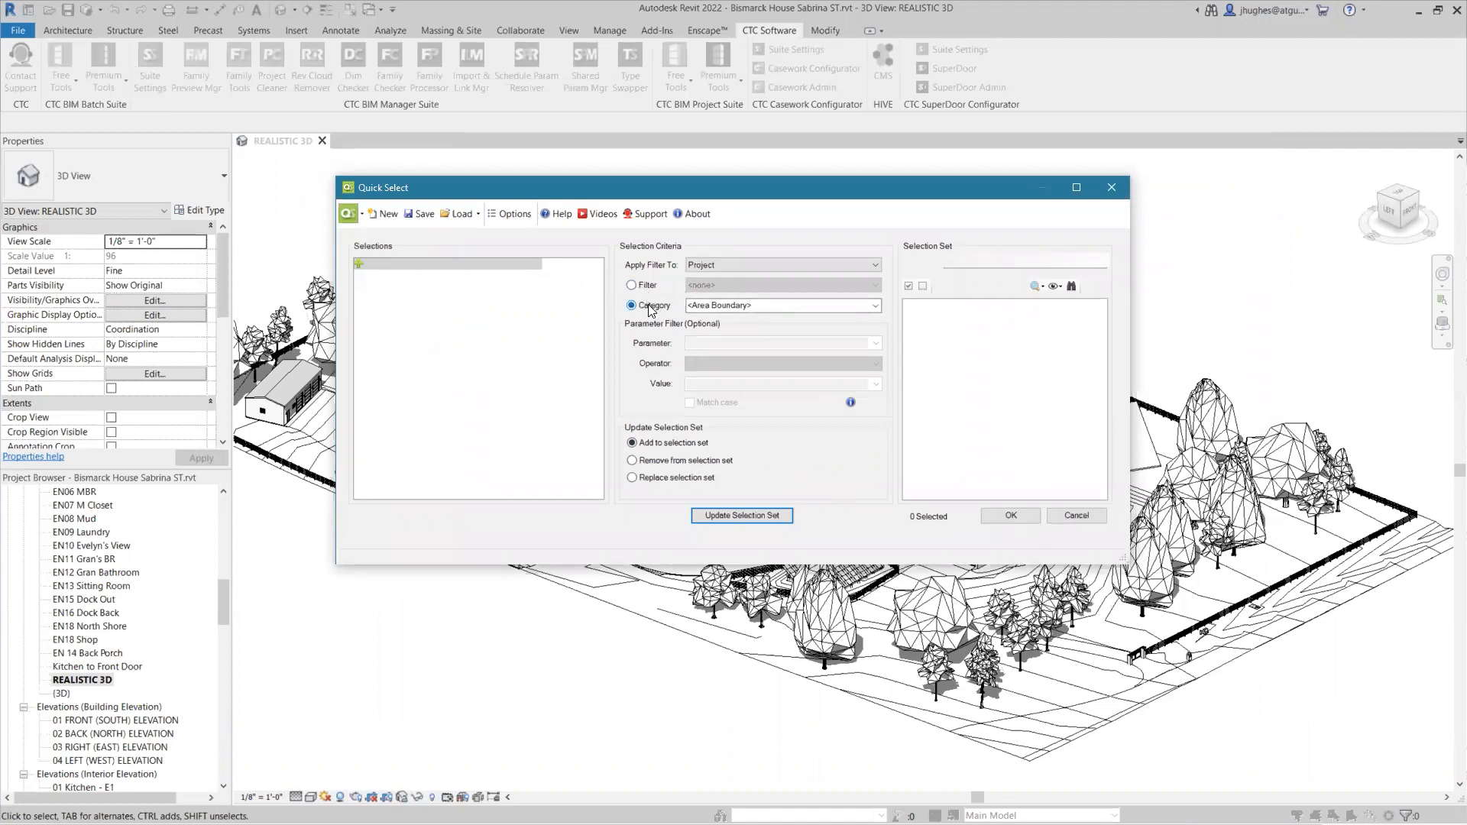
{"action": "key", "text": "ctrl"}
{"action": "key", "text": "ctrl"}
{"action": "key", "text": "ctrl"}
{"action": "left_click", "coordinate": [844, 305]}
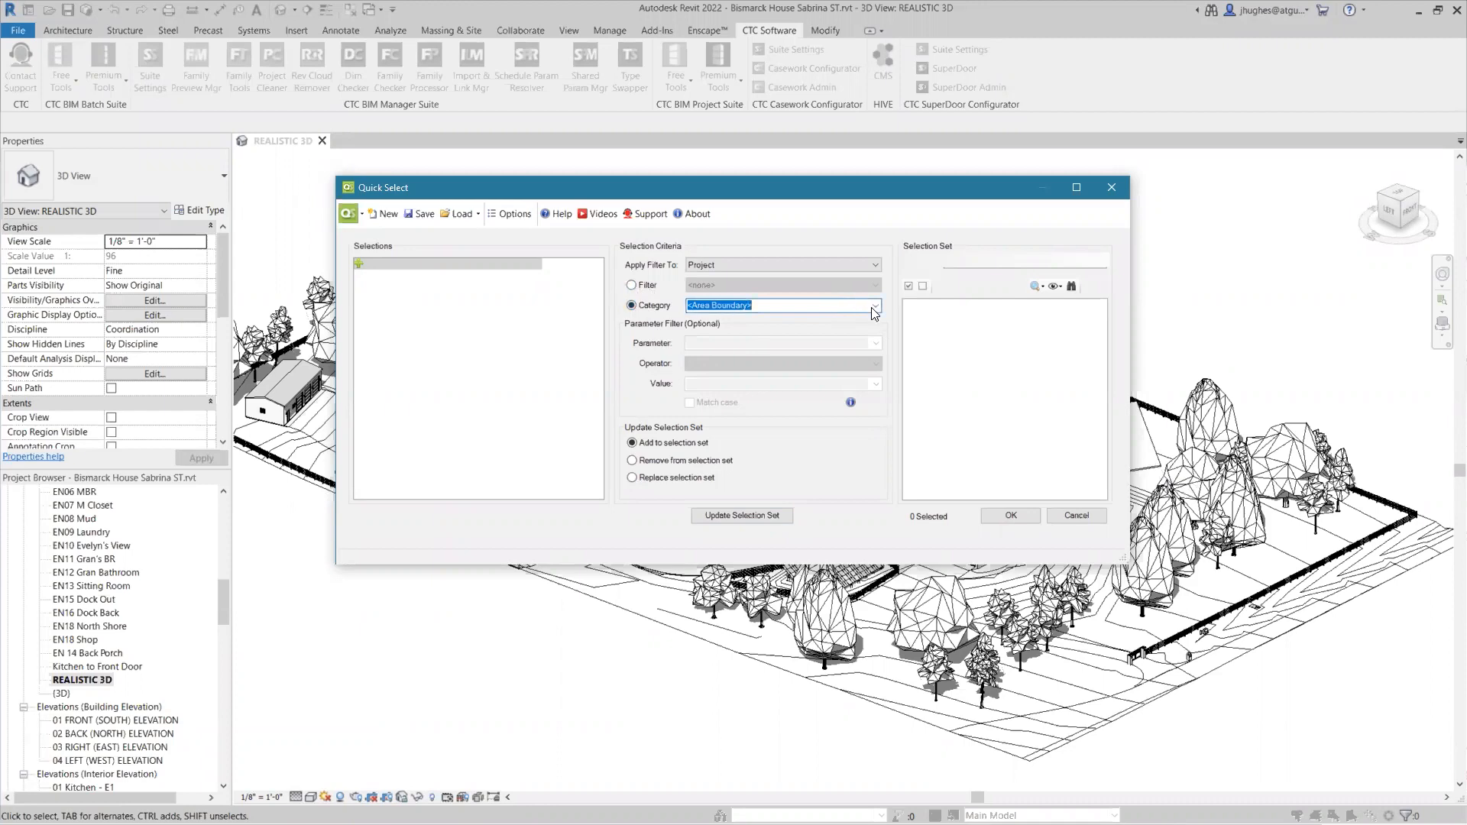
{"action": "left_click", "coordinate": [875, 305]}
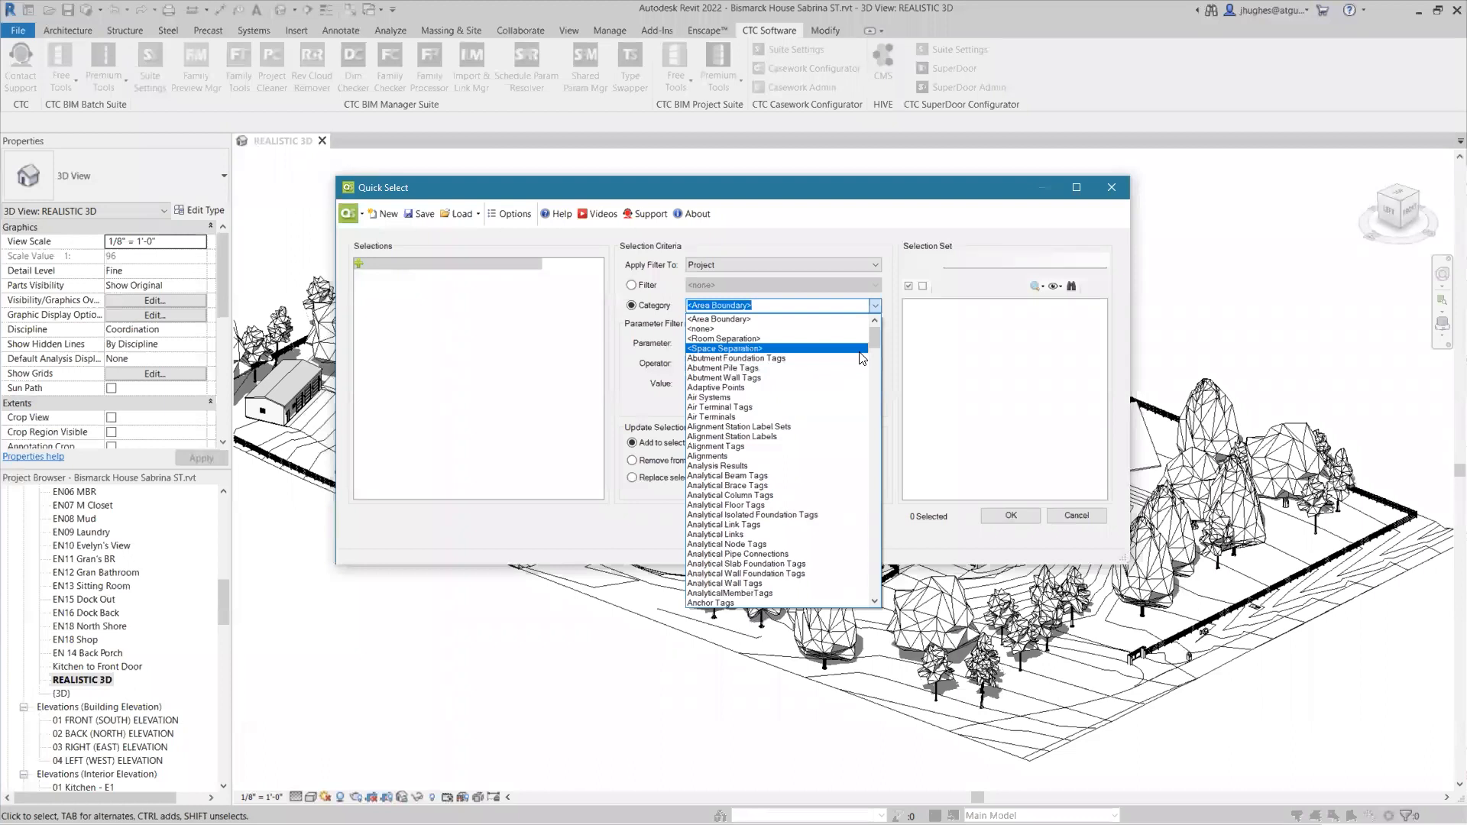
{"action": "scroll", "coordinate": [795, 527], "scroll_direction": "down", "scroll_amount": 6}
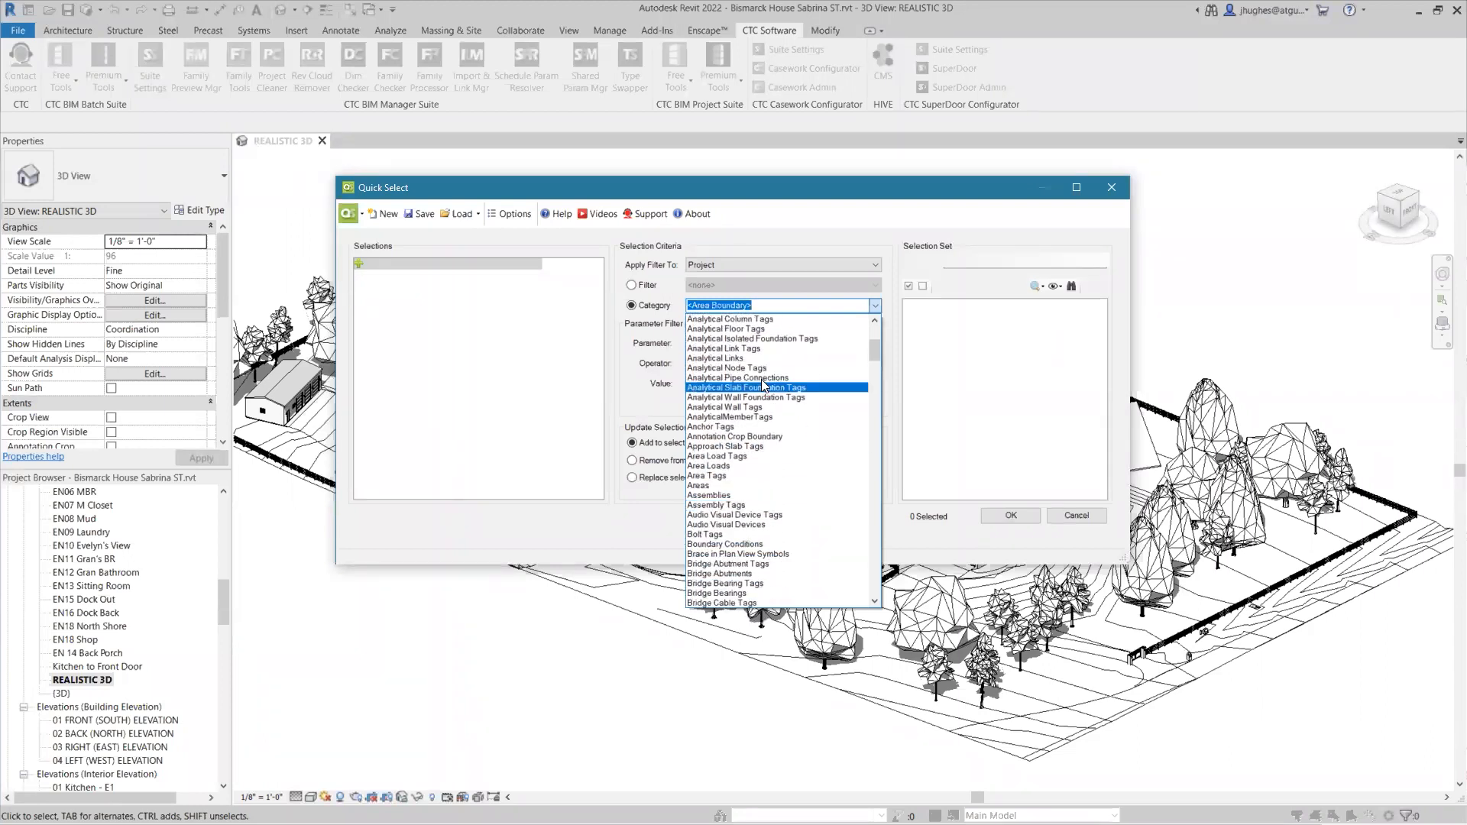
{"action": "scroll", "coordinate": [758, 443], "scroll_direction": "down", "scroll_amount": 5}
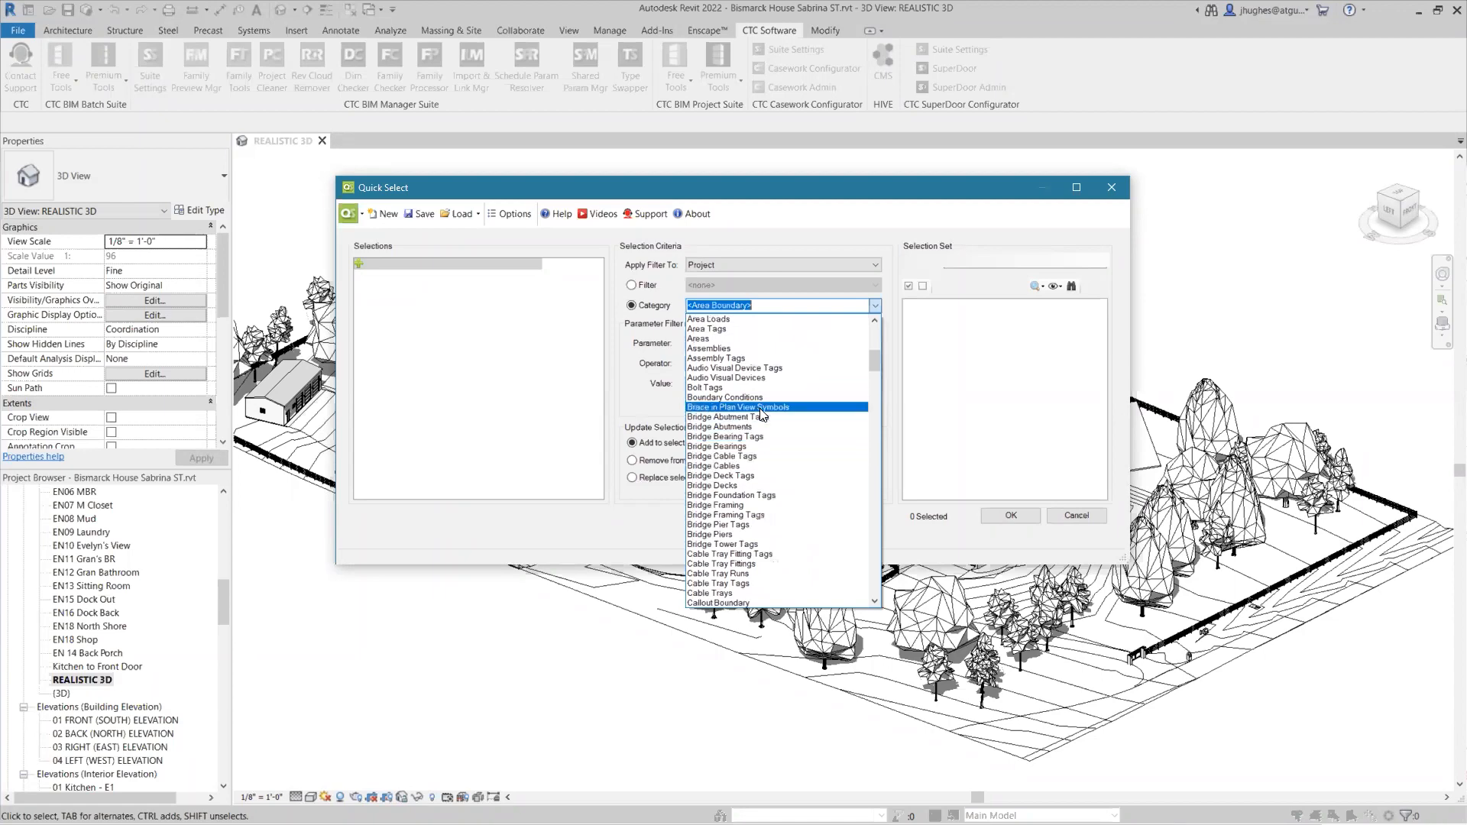
{"action": "type", "text": "roof Soffits"}
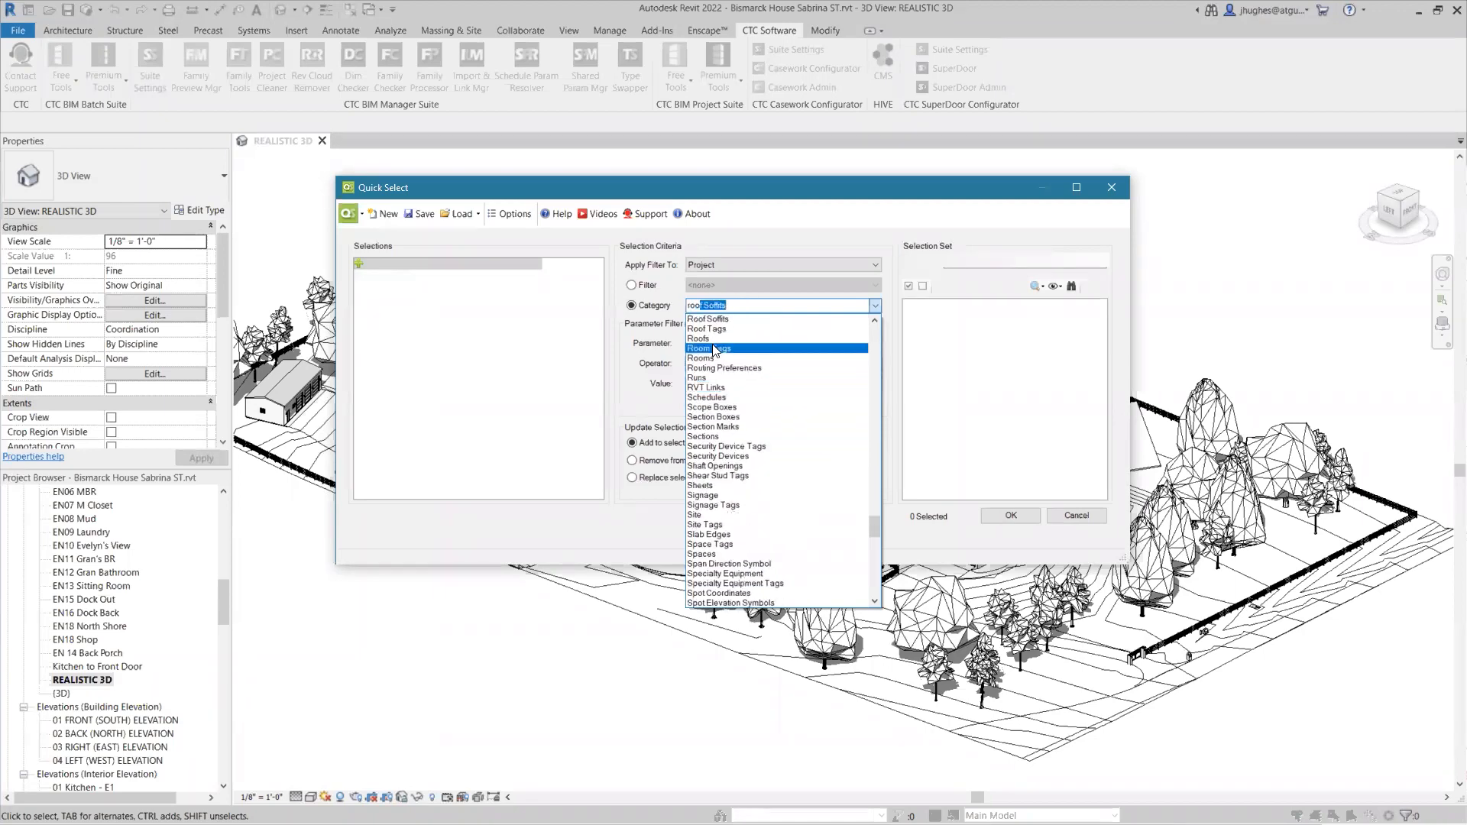
{"action": "key", "text": "Return"}
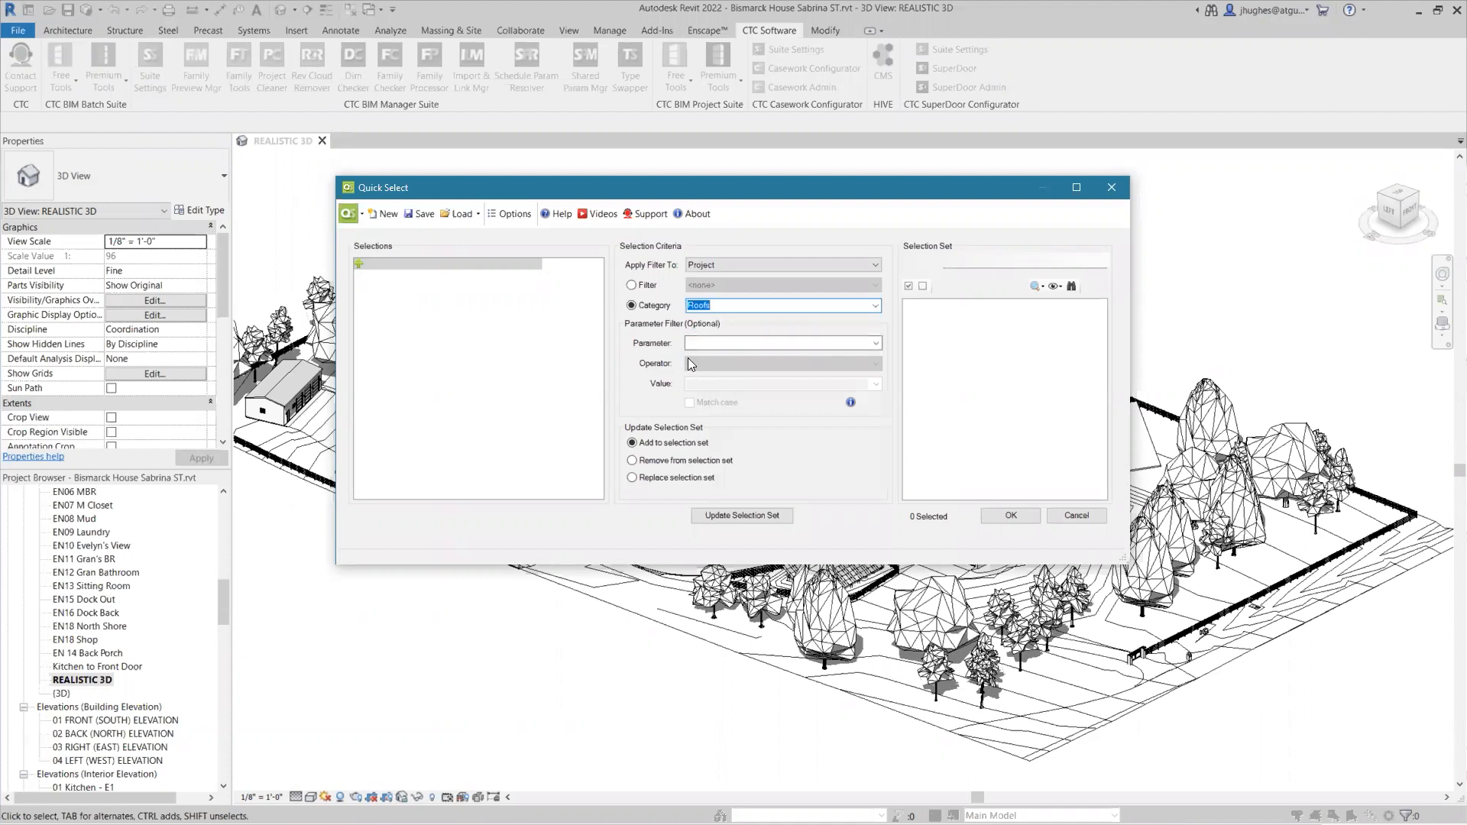
Review the available roof parameters and choose Base Level (Instance) for the parameter filter.
{"action": "left_click", "coordinate": [876, 343]}
{"action": "scroll", "coordinate": [788, 504], "scroll_direction": "down", "scroll_amount": 6}
{"action": "scroll", "coordinate": [769, 623], "scroll_direction": "up", "scroll_amount": 6}
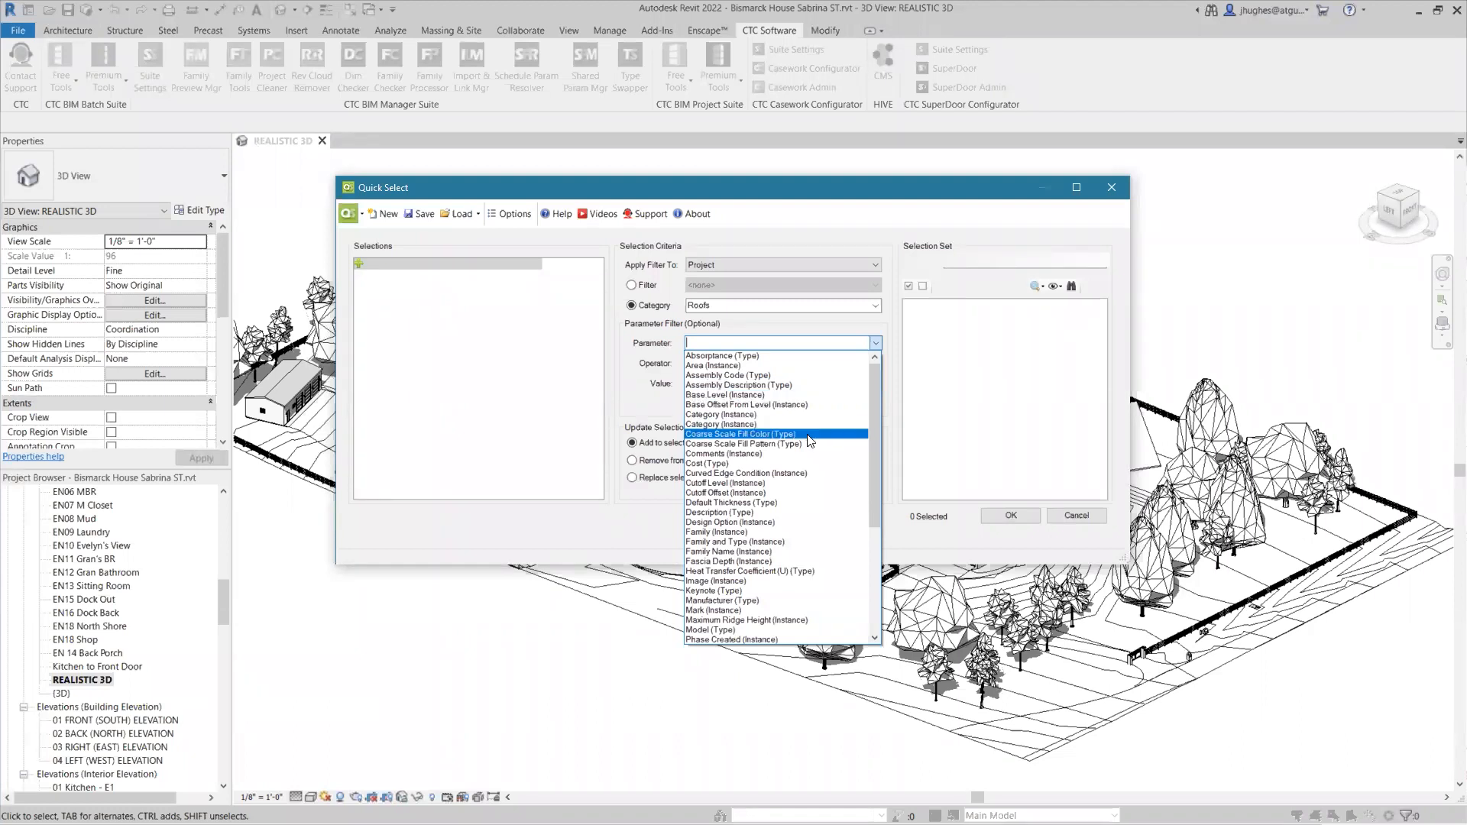
{"action": "scroll", "coordinate": [804, 442], "scroll_direction": "down", "scroll_amount": 3}
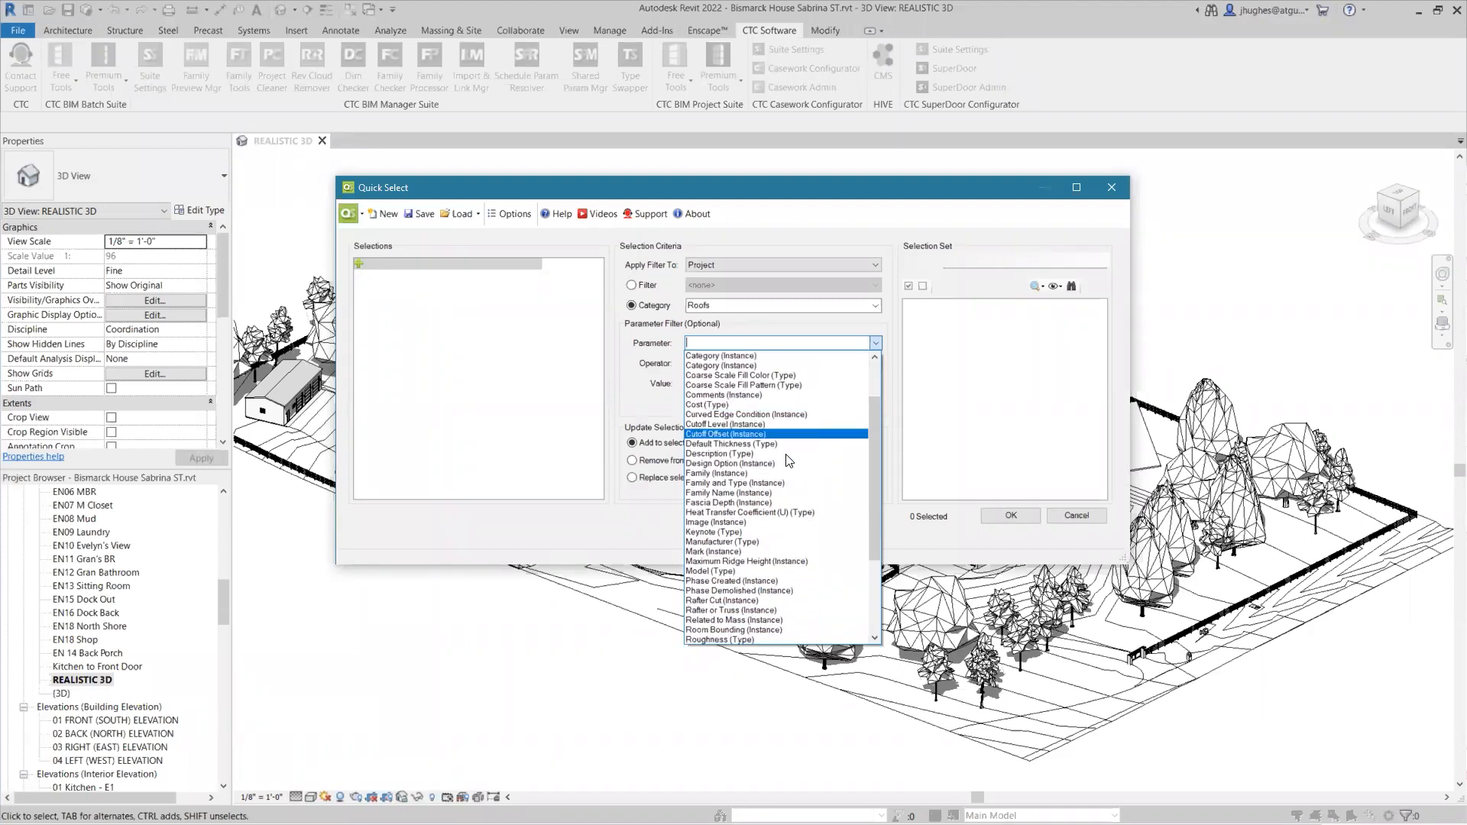
{"action": "scroll", "coordinate": [787, 445], "scroll_direction": "up", "scroll_amount": 3}
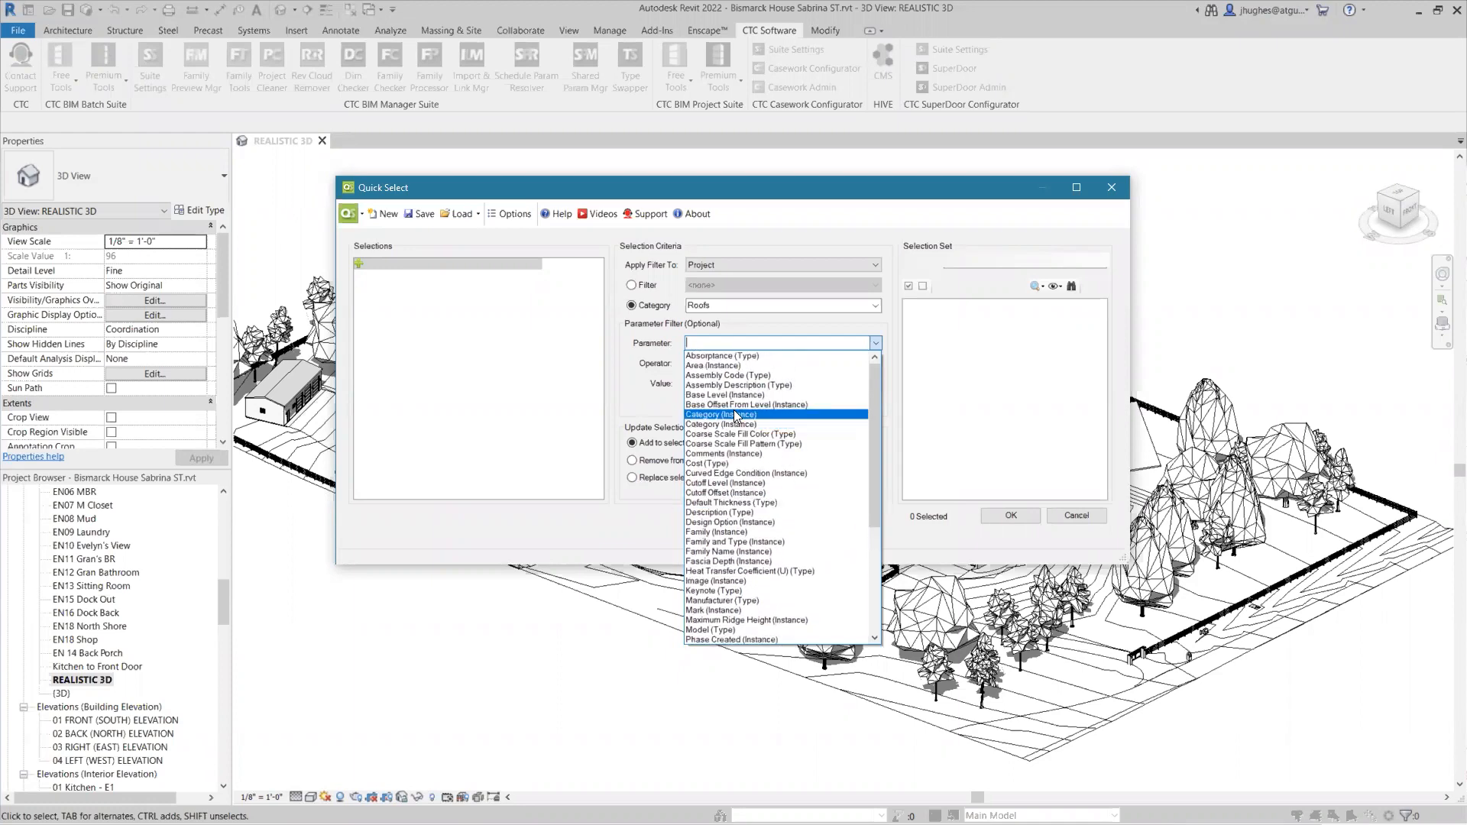
{"action": "left_click", "coordinate": [704, 395]}
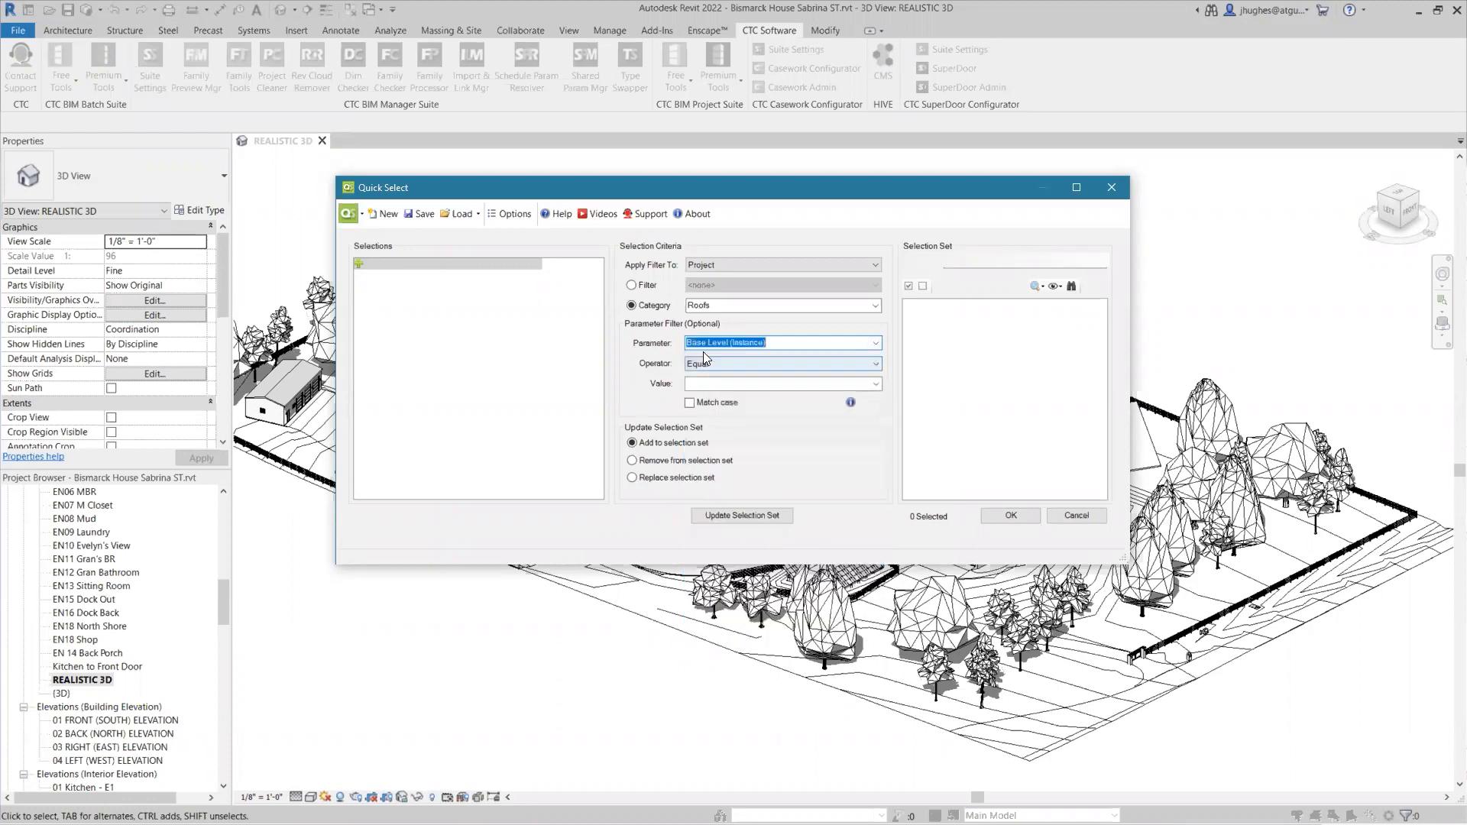
Set the filter value to EAVE HEIGHT and add the matching roofs to the selection set.
{"action": "left_click", "coordinate": [876, 385]}
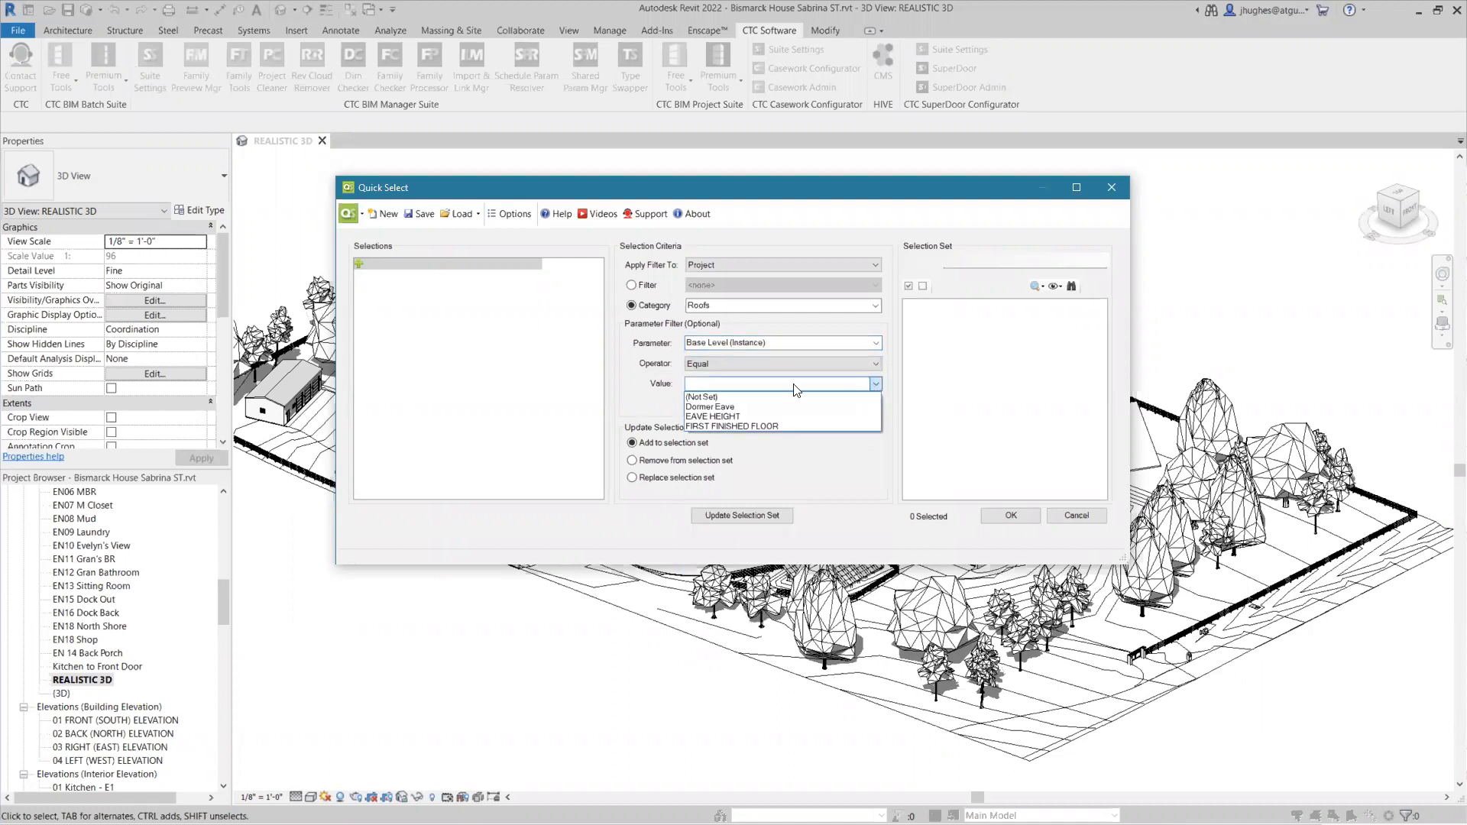
{"action": "left_click", "coordinate": [712, 416]}
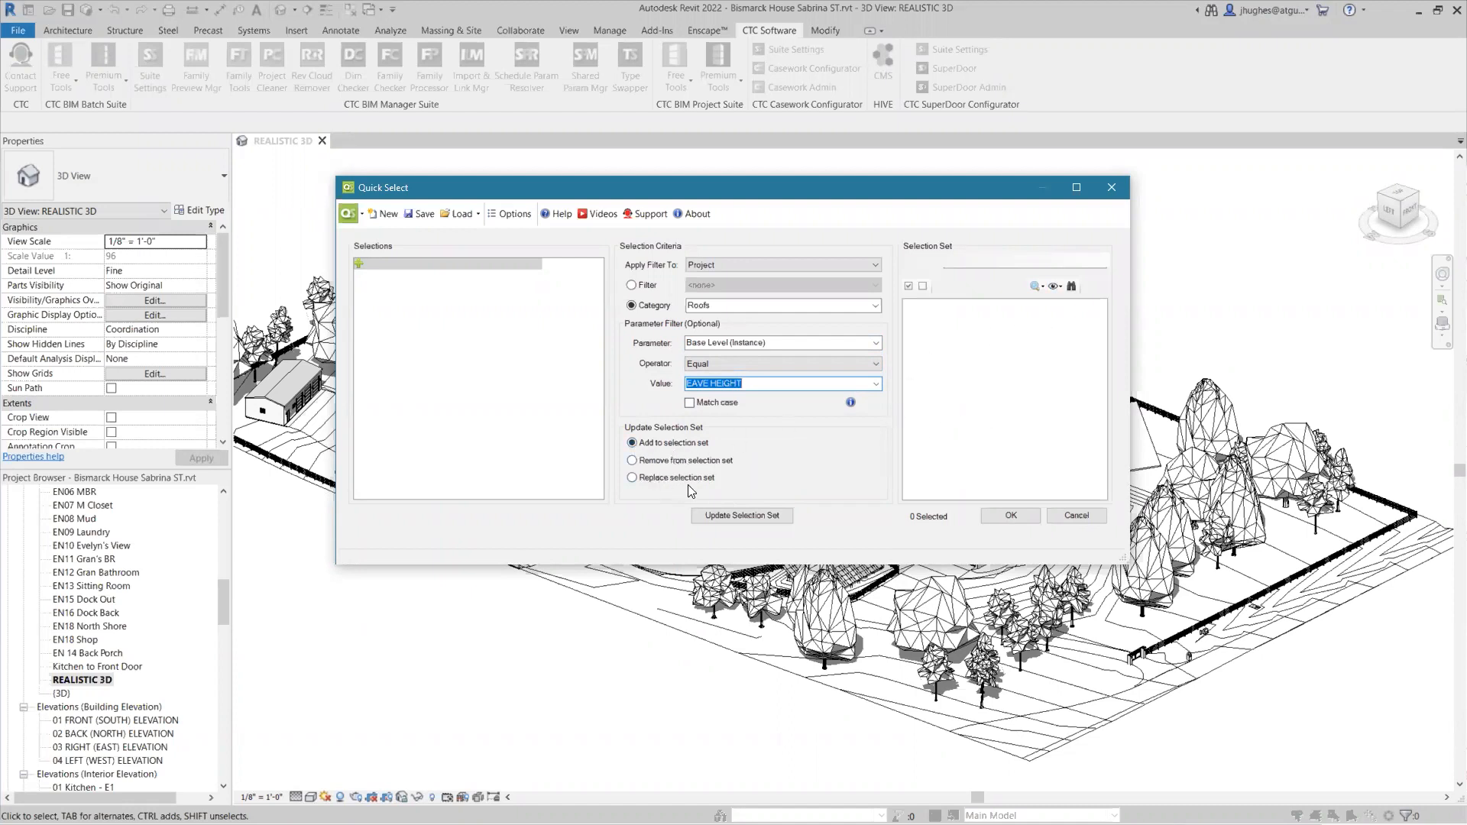
{"action": "left_click", "coordinate": [726, 513]}
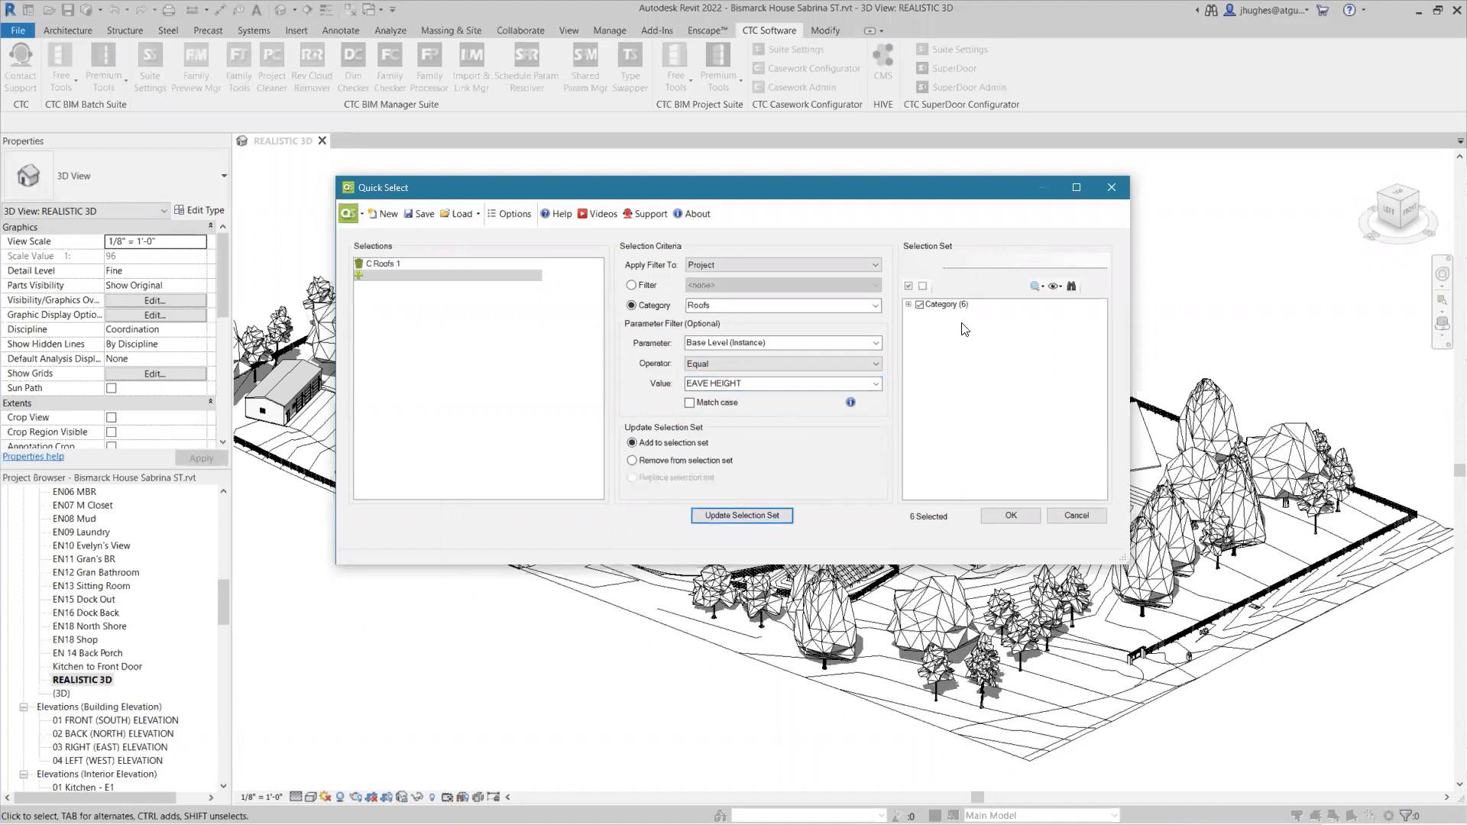
Expand the selection set down to the roof types and examine its category, family and type levels.
{"action": "left_click", "coordinate": [910, 304]}
{"action": "left_click", "coordinate": [920, 315]}
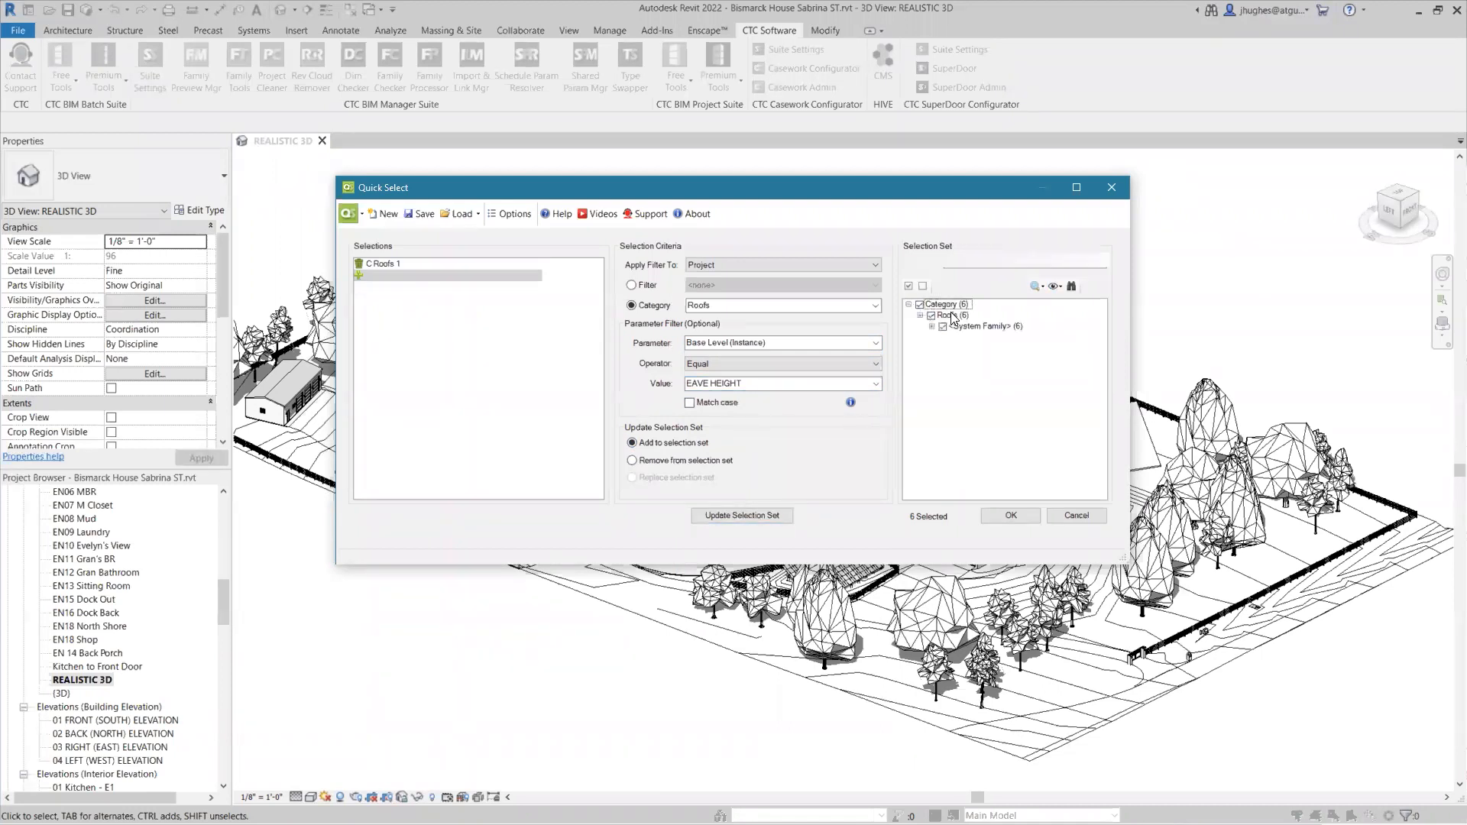
{"action": "left_click", "coordinate": [932, 326]}
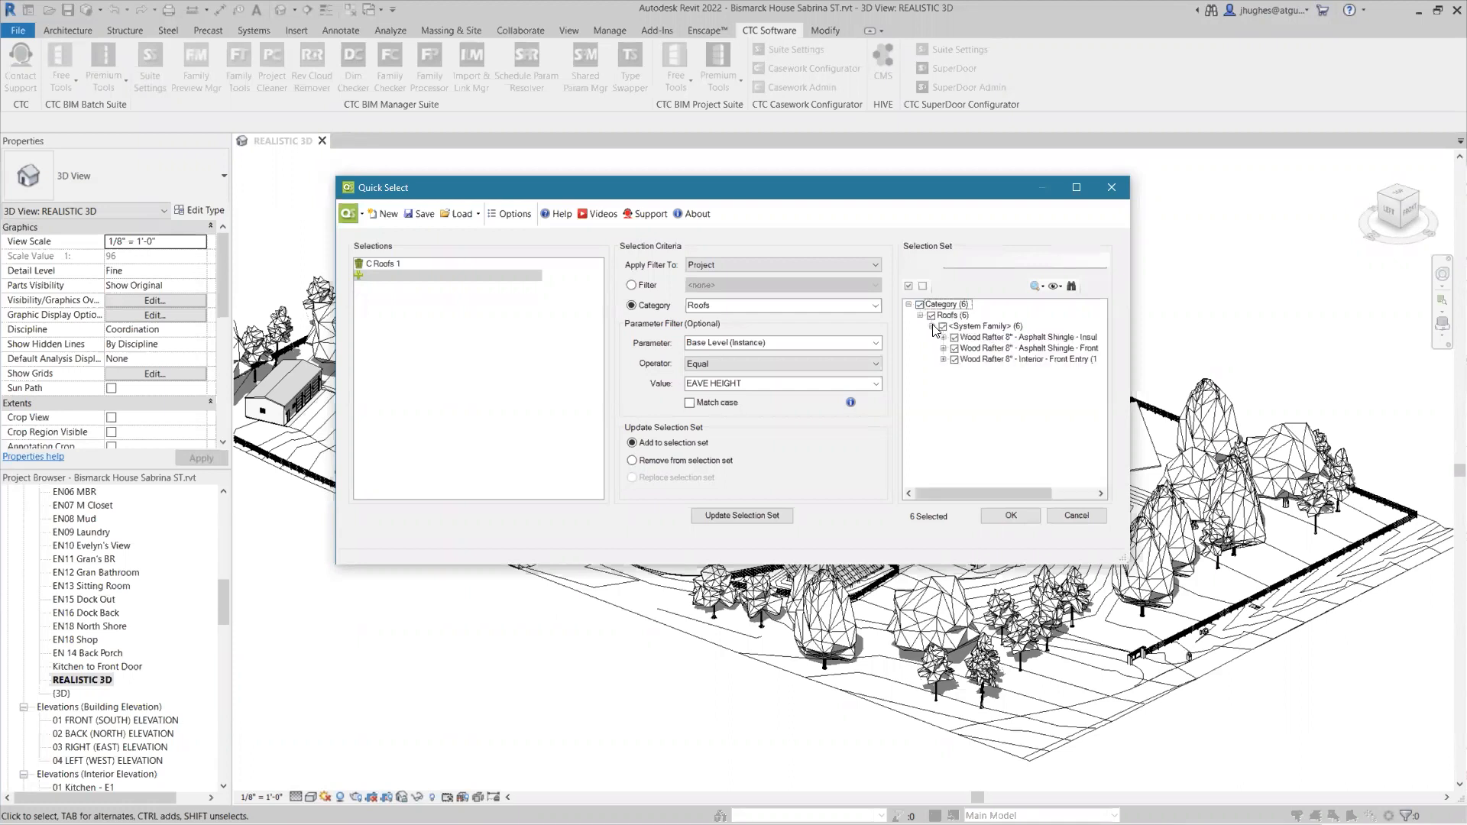
{"action": "left_click", "coordinate": [985, 336]}
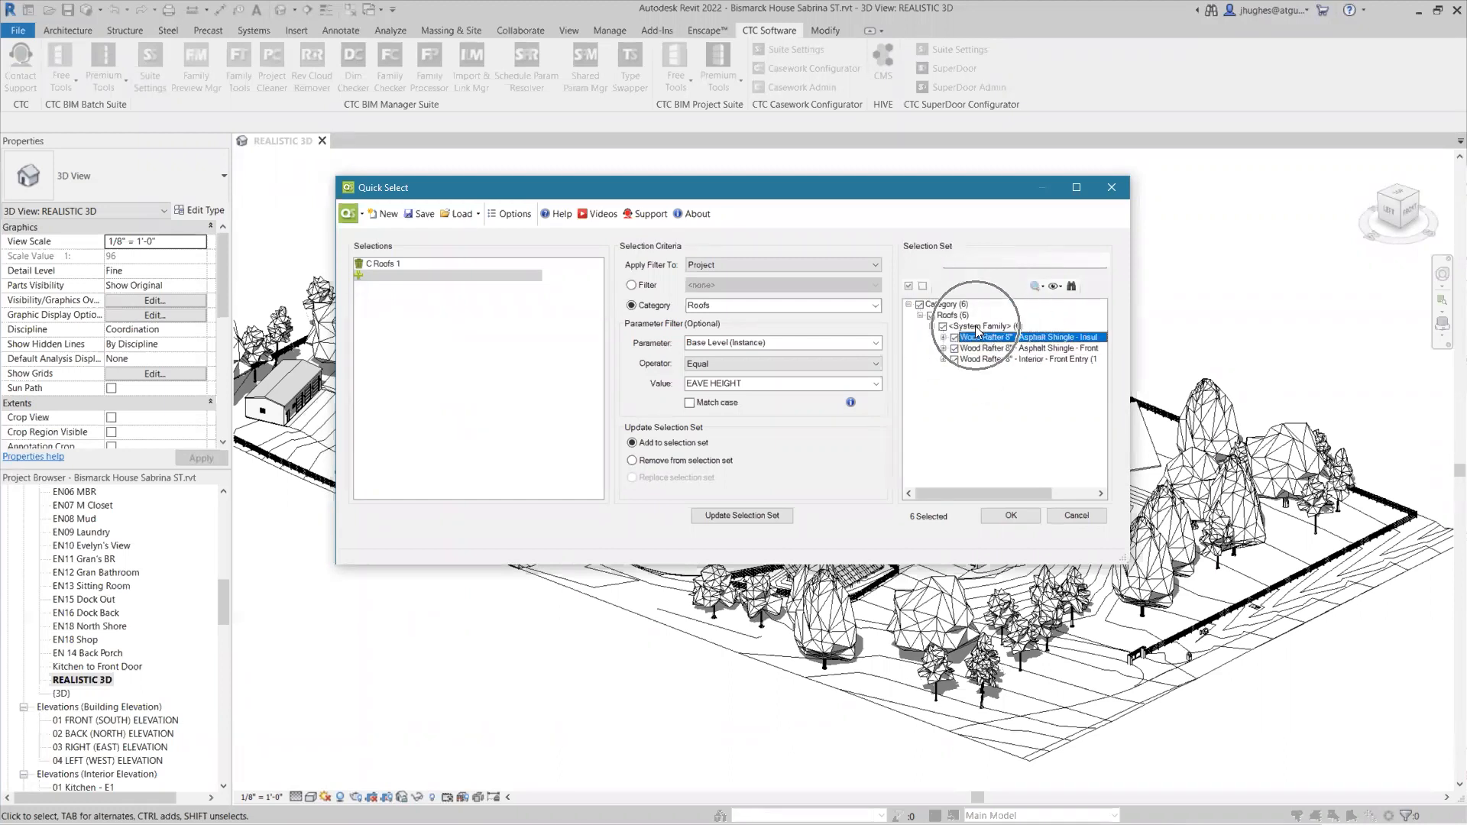
{"action": "left_click", "coordinate": [974, 328]}
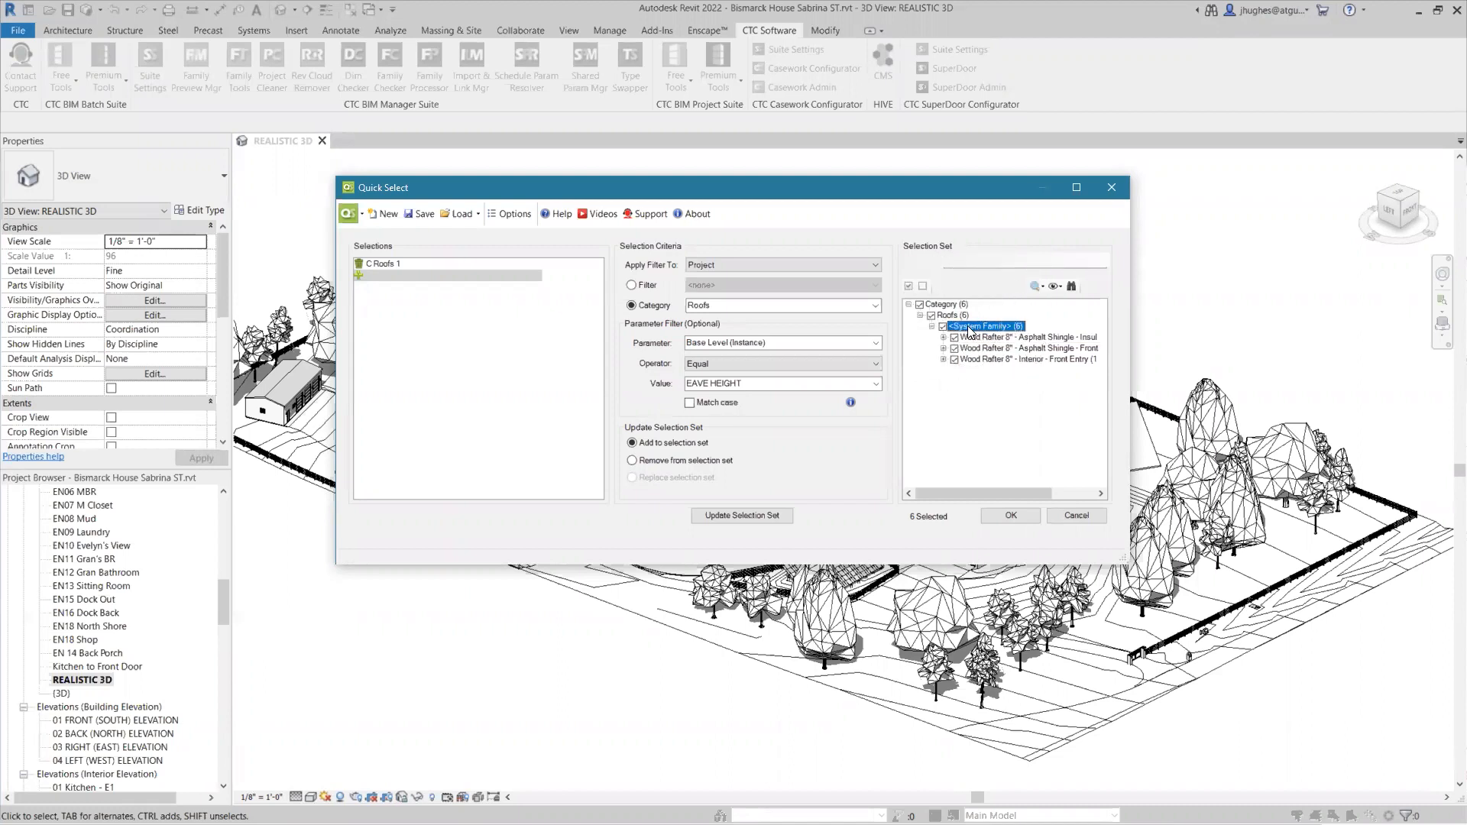
{"action": "left_click", "coordinate": [947, 315]}
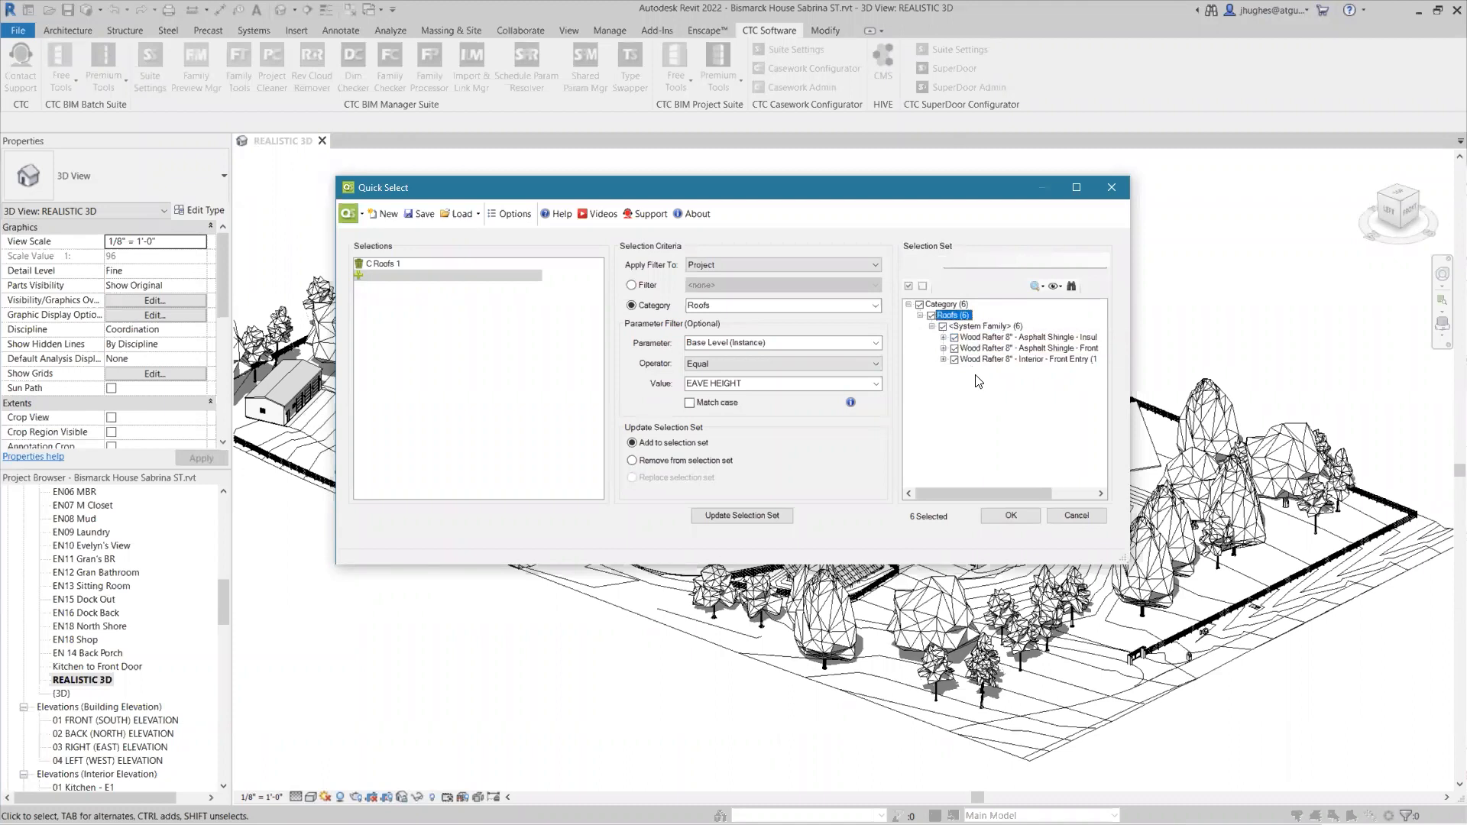
Exclude the Interior - Front Entry and Asphalt Shingle - Front Entry roofs from the selection set, keeping the house in view.
{"action": "left_click", "coordinate": [944, 360]}
{"action": "left_click", "coordinate": [966, 371]}
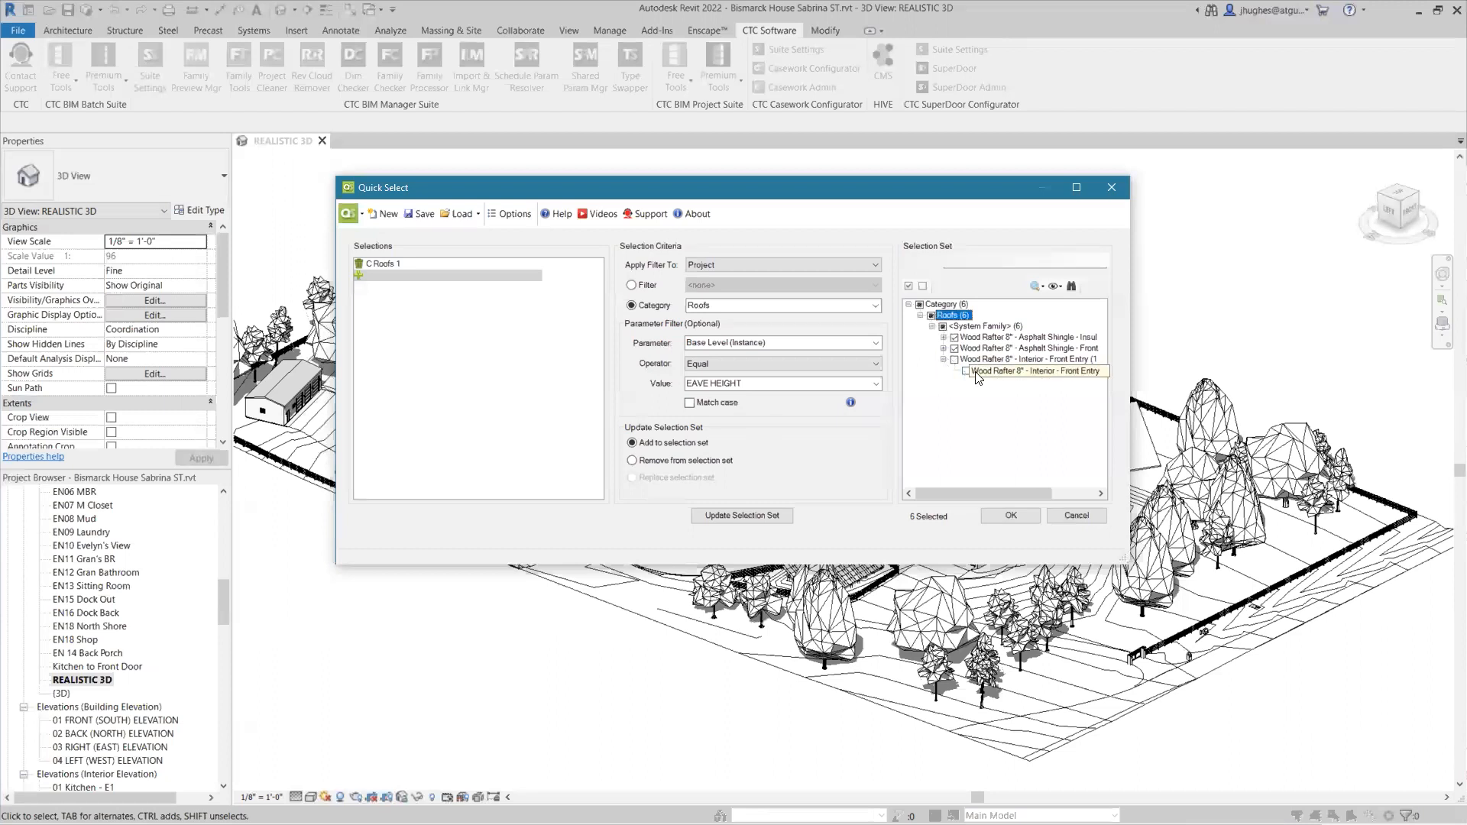
{"action": "left_click_drag", "start_coordinate": [996, 204], "coordinate": [644, 165]}
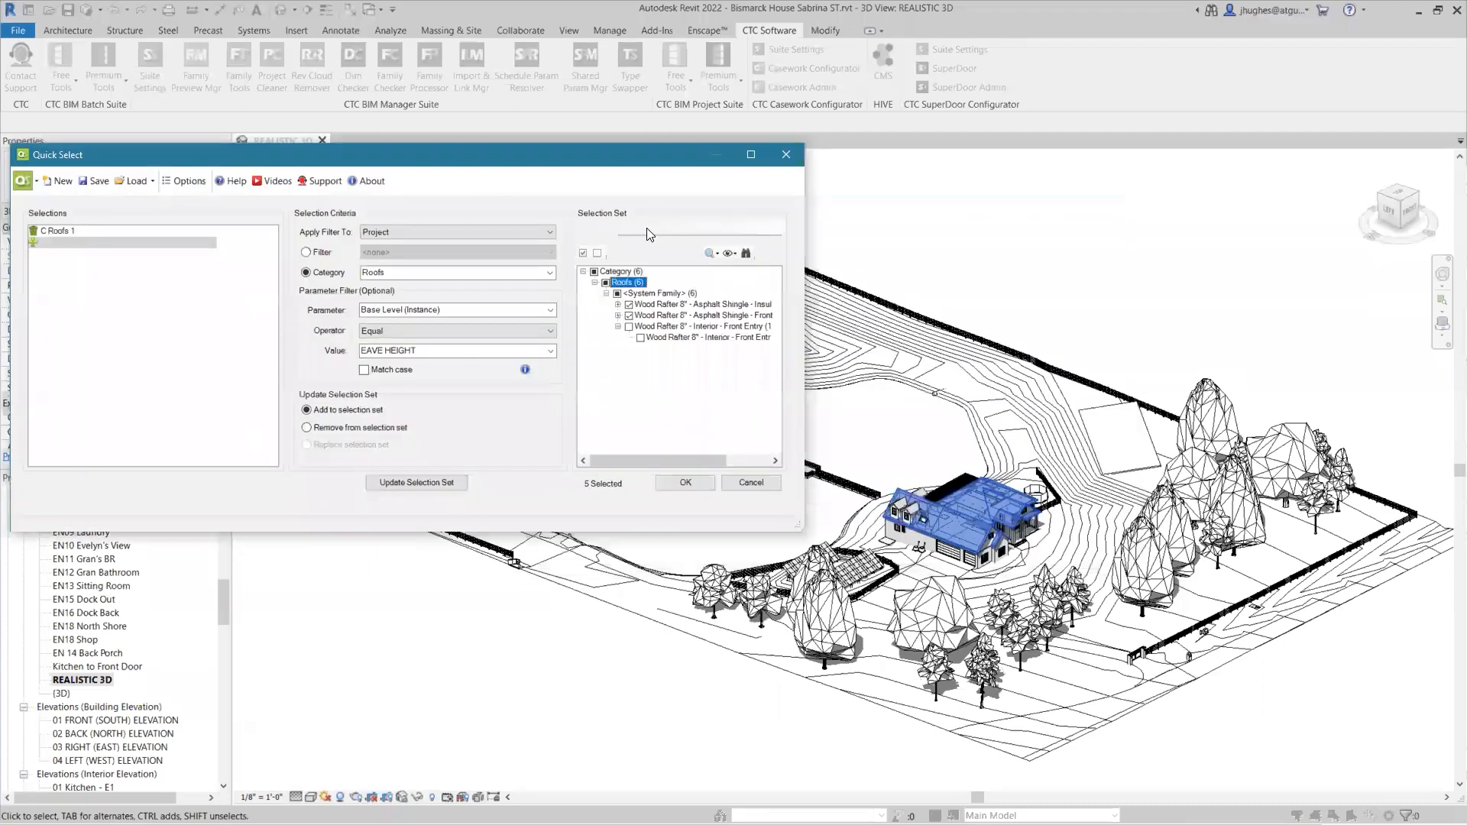
{"action": "left_click", "coordinate": [617, 315]}
{"action": "left_click", "coordinate": [619, 305]}
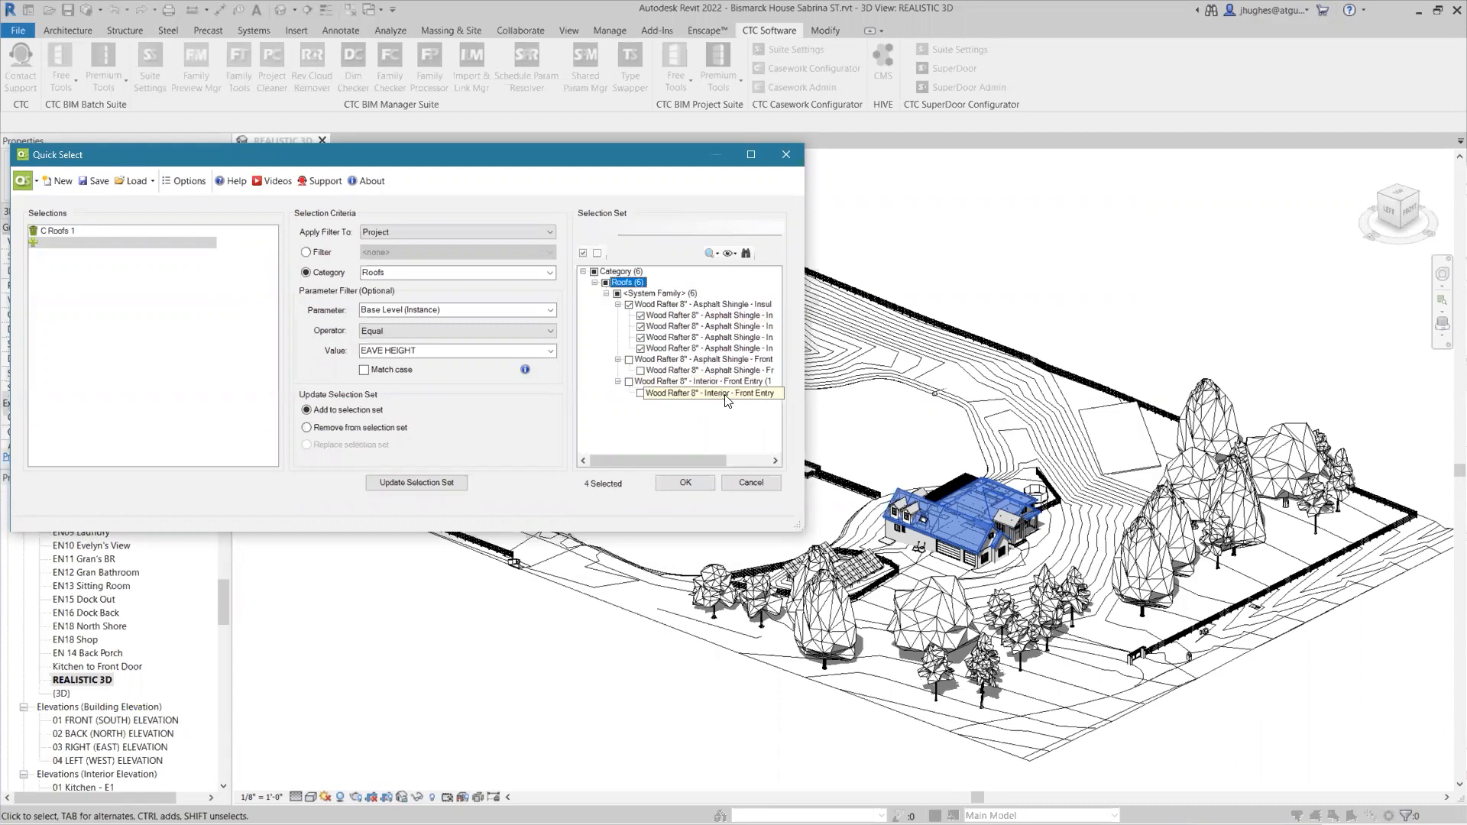
Include both front entry roofs in the selection set again and apply the selection to the model.
{"action": "left_click", "coordinate": [640, 371]}
{"action": "left_click", "coordinate": [641, 392]}
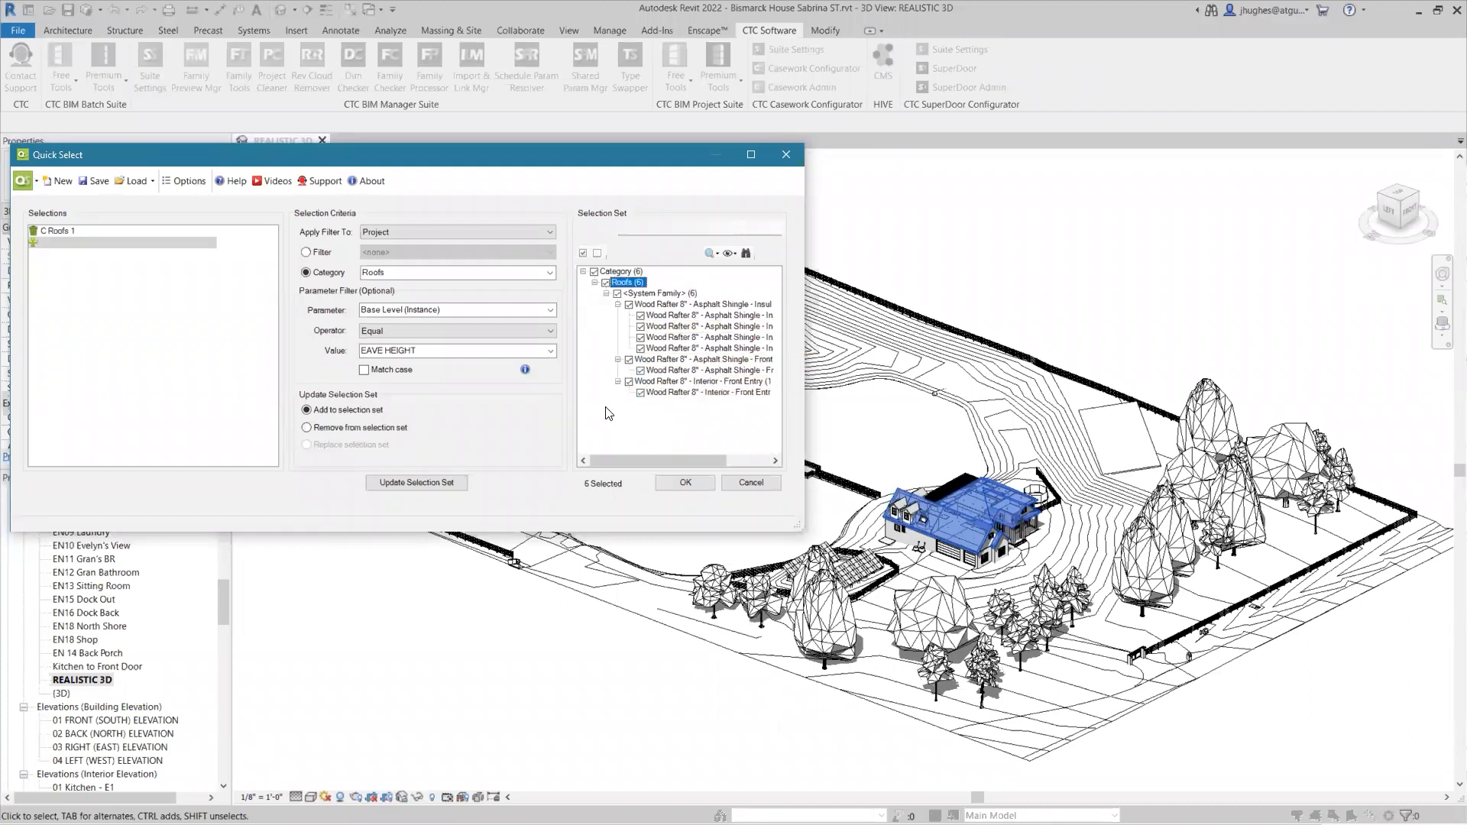
{"action": "left_click", "coordinate": [679, 480]}
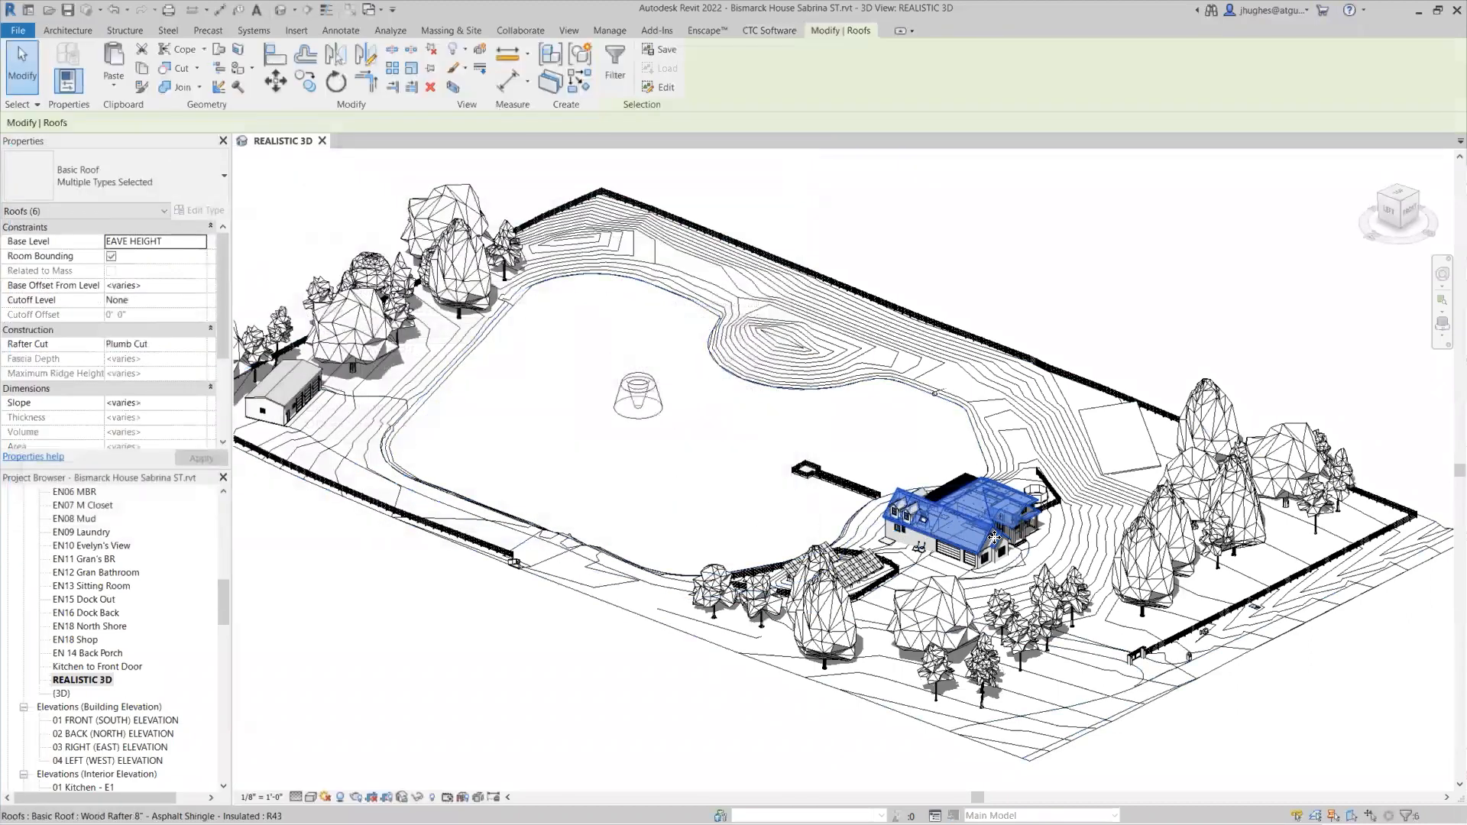
Check which roof types are offered for the selected roofs, and clear the selection without changing them.
{"action": "scroll", "coordinate": [992, 536], "scroll_direction": "up", "scroll_amount": 5}
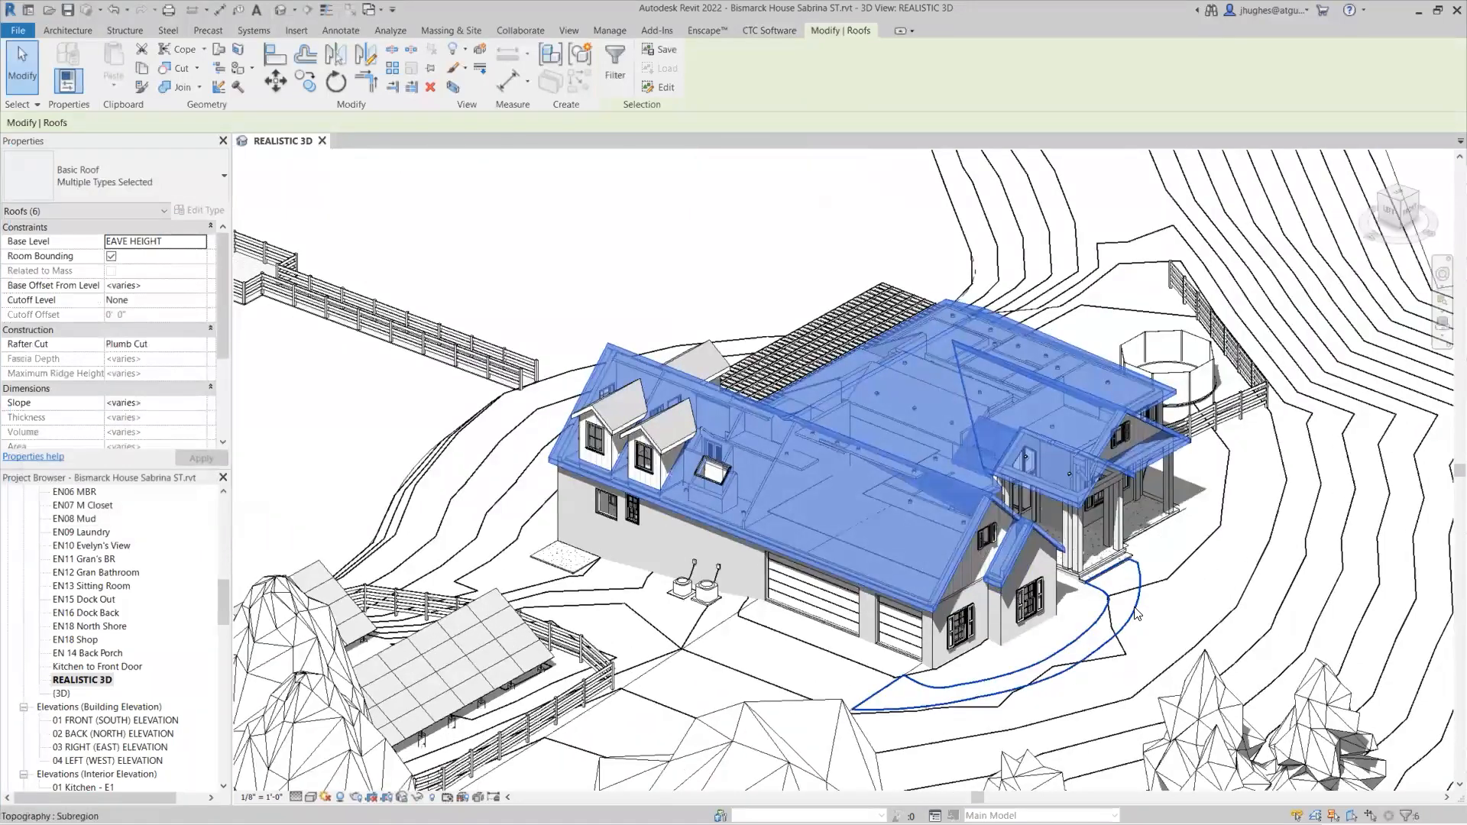
{"action": "left_click", "coordinate": [166, 179]}
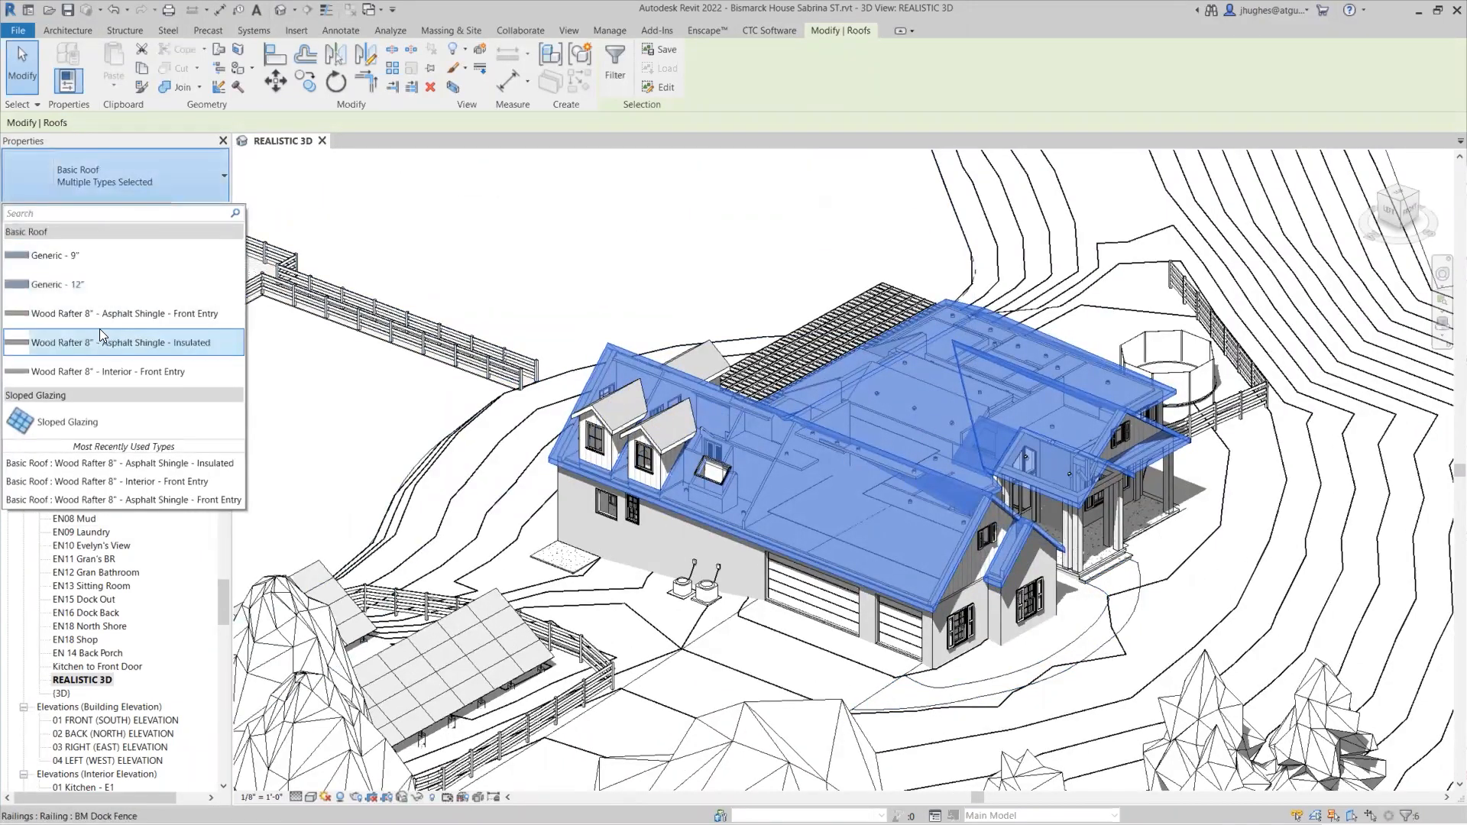
{"action": "left_click", "coordinate": [739, 218]}
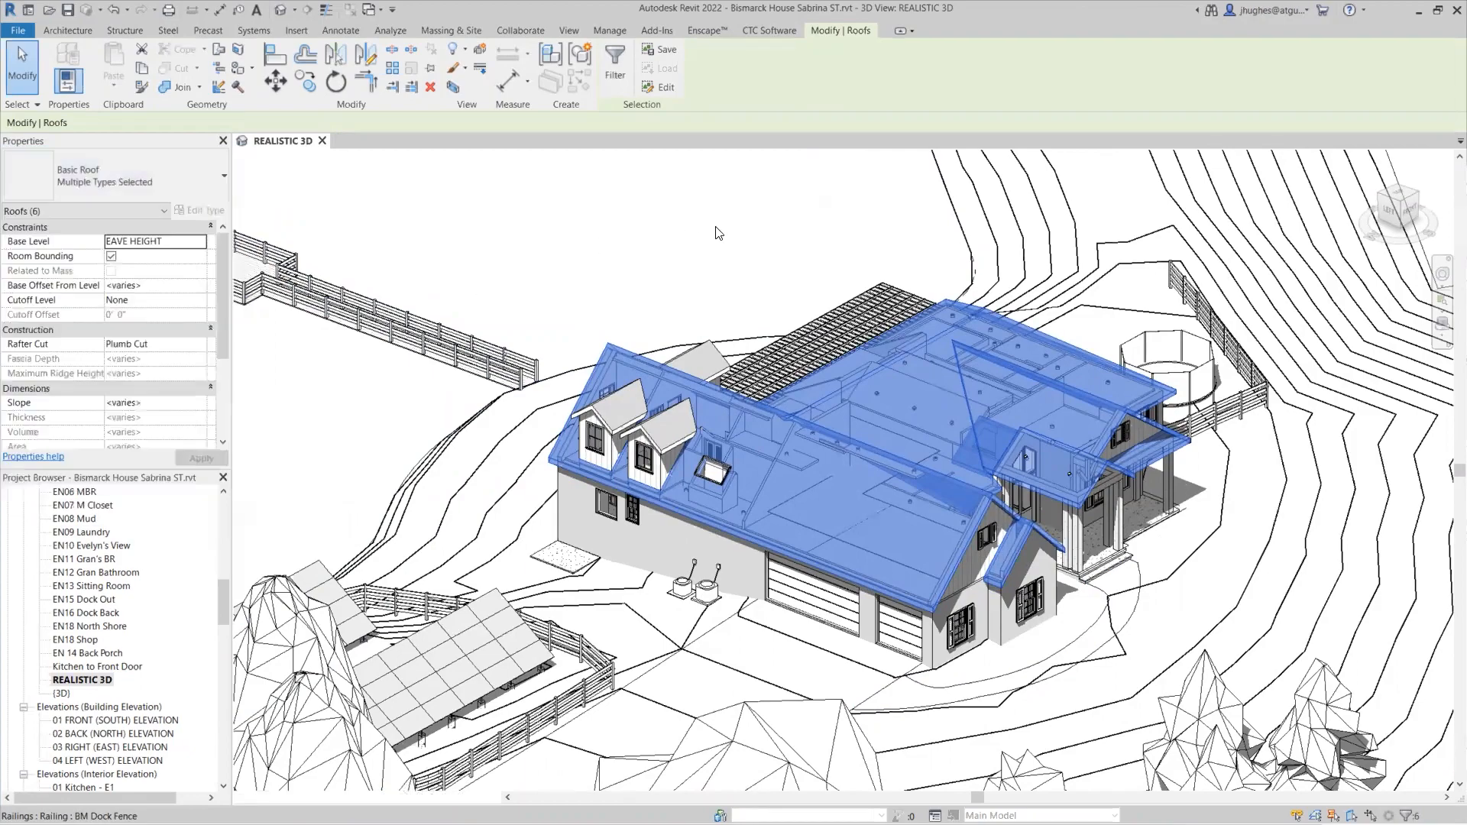
{"action": "left_click", "coordinate": [716, 227]}
{"action": "scroll", "coordinate": [1035, 492], "scroll_direction": "down", "scroll_amount": 1}
{"action": "scroll", "coordinate": [1037, 498], "scroll_direction": "down", "scroll_amount": 5}
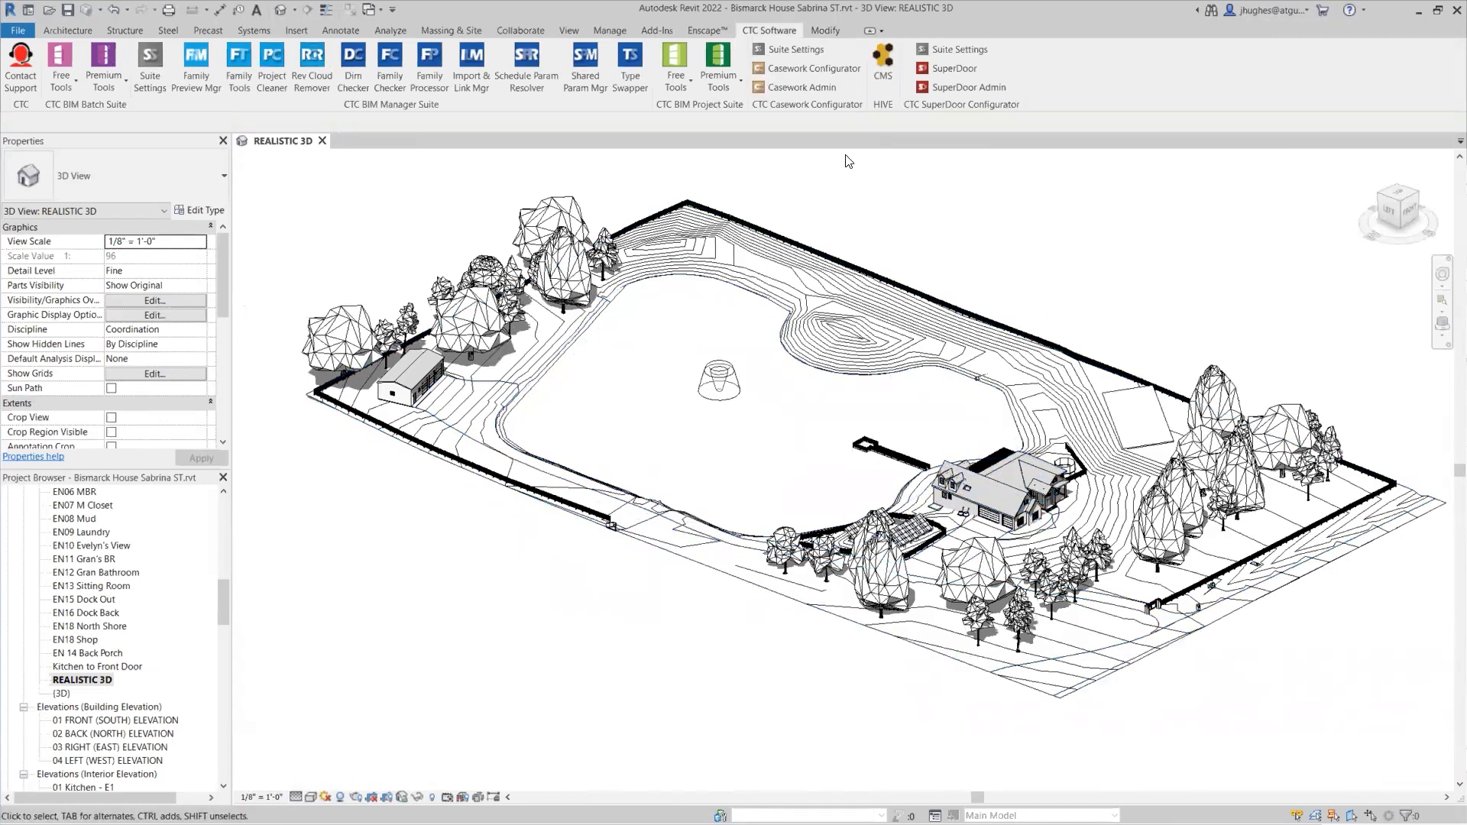
Start the free Quick Select tool again and set its category to Roofs.
{"action": "left_click", "coordinate": [674, 93]}
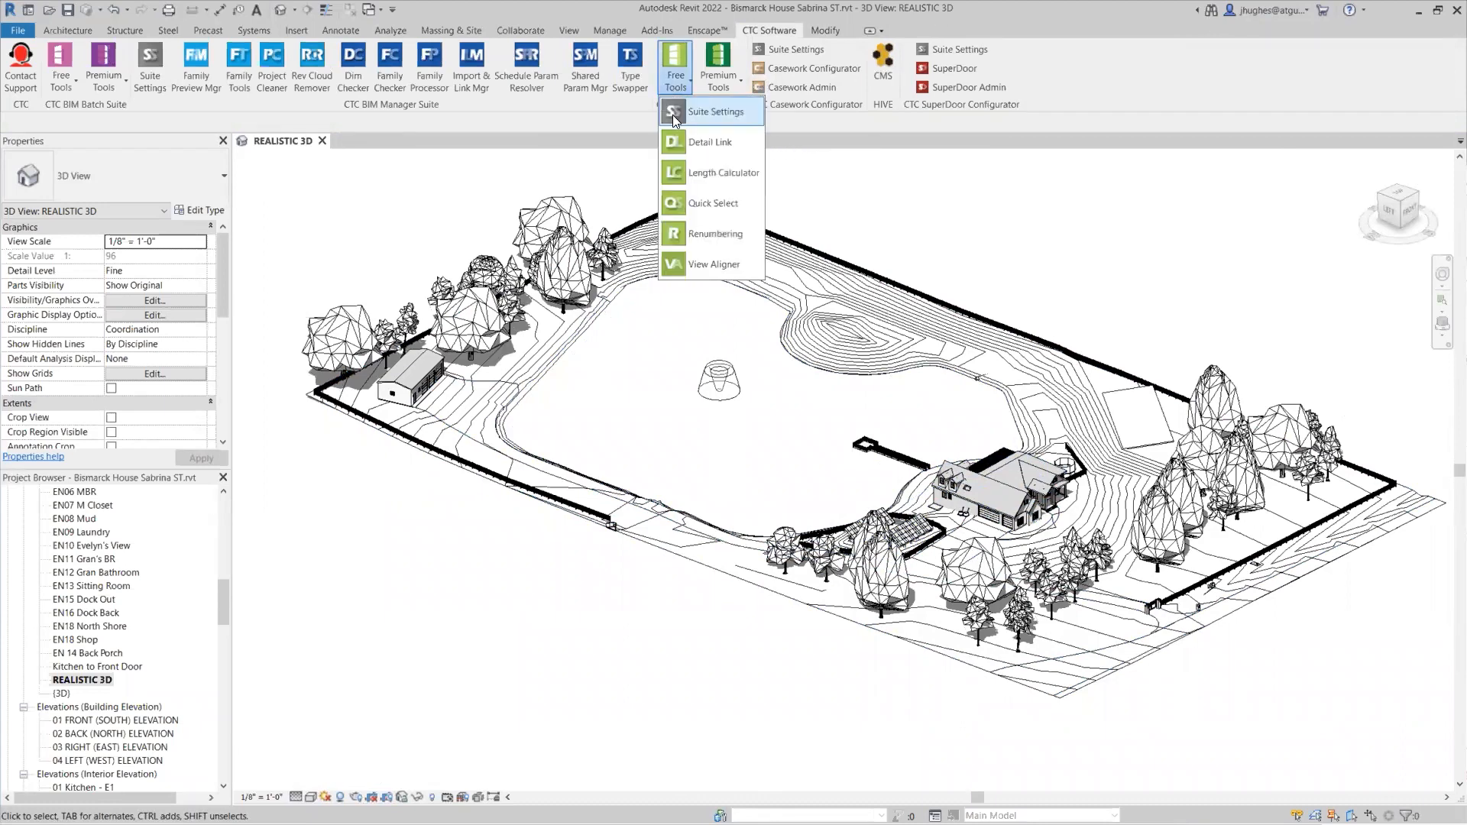
{"action": "left_click", "coordinate": [676, 201]}
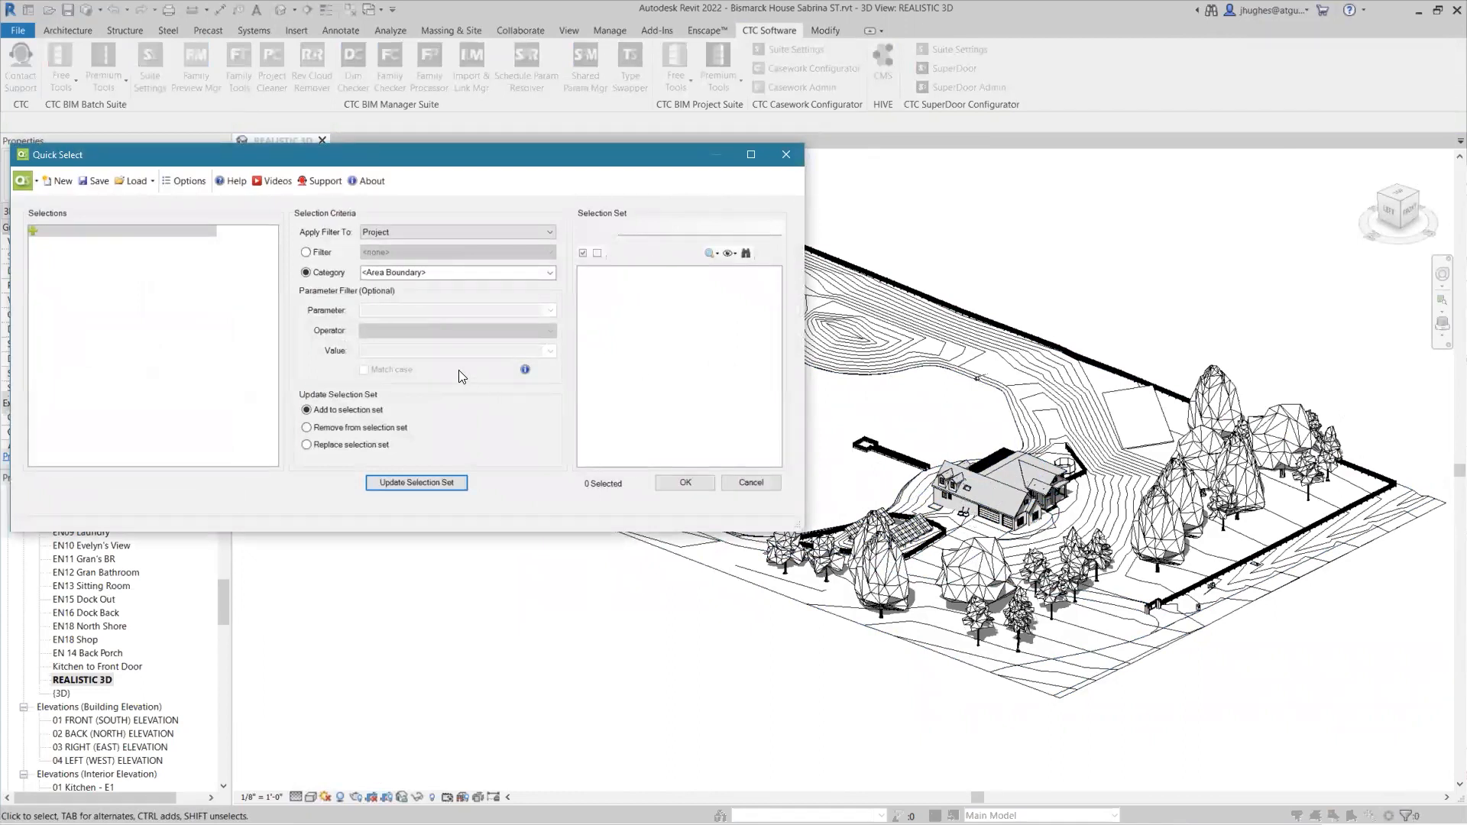
{"action": "left_click", "coordinate": [548, 273]}
{"action": "type", "text": "roof Soffits"}
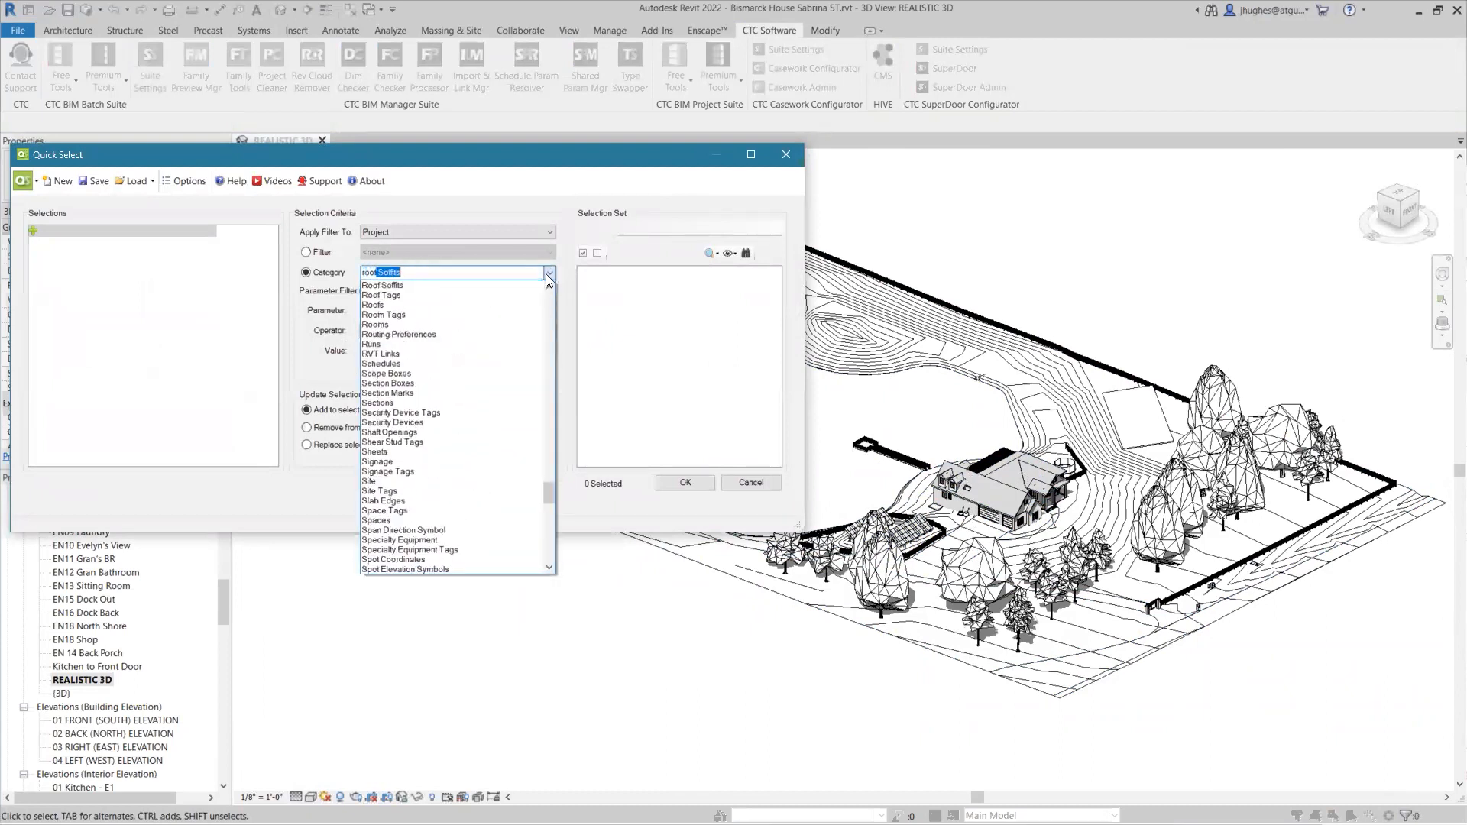
{"action": "left_click", "coordinate": [393, 305]}
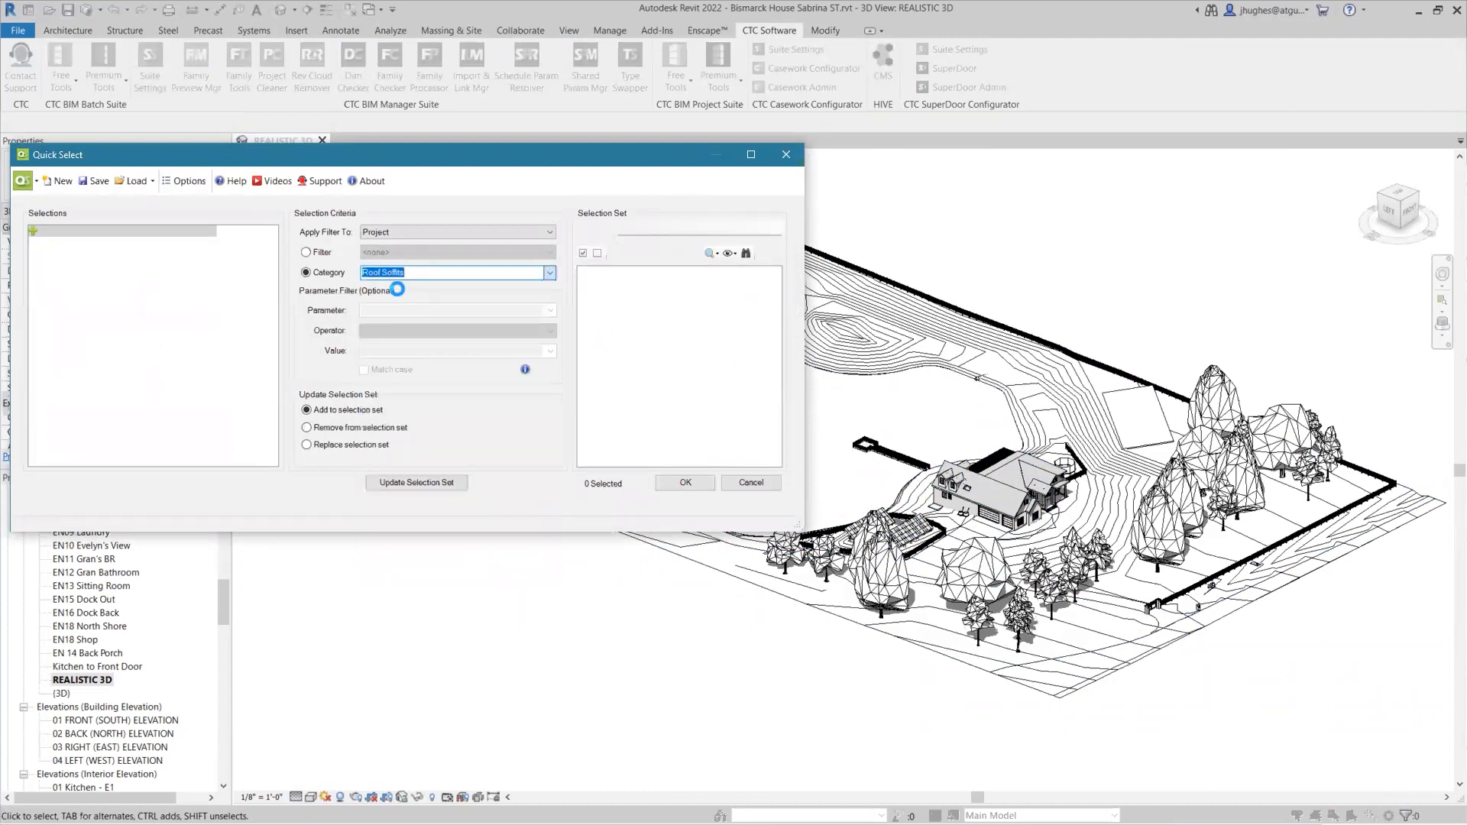
Filter the roofs by the Base Level (Instance) parameter equal to EAVE HEIGHT.
{"action": "left_click", "coordinate": [549, 311]}
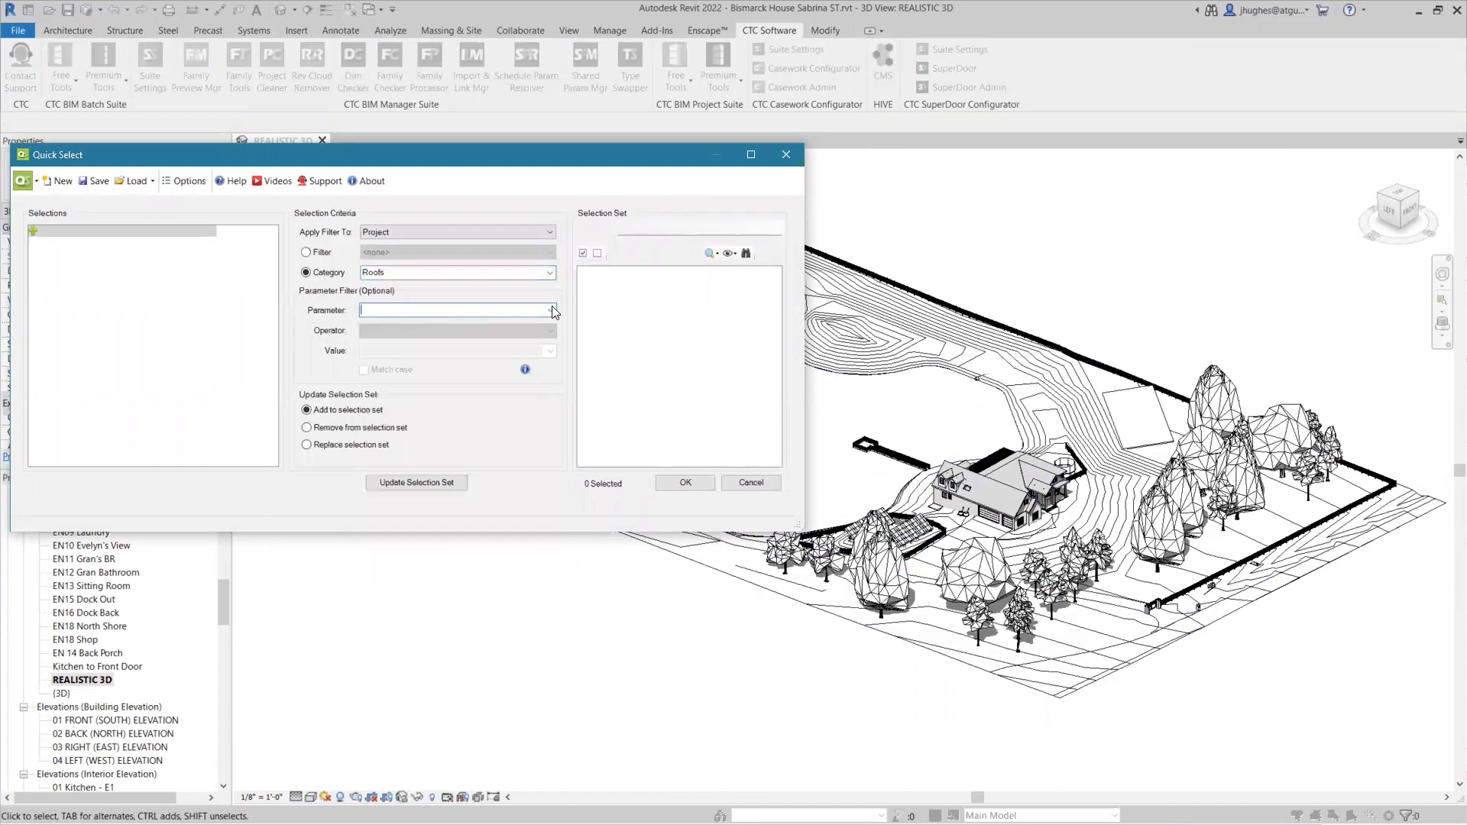
{"action": "type", "text": "base Level (Instance"}
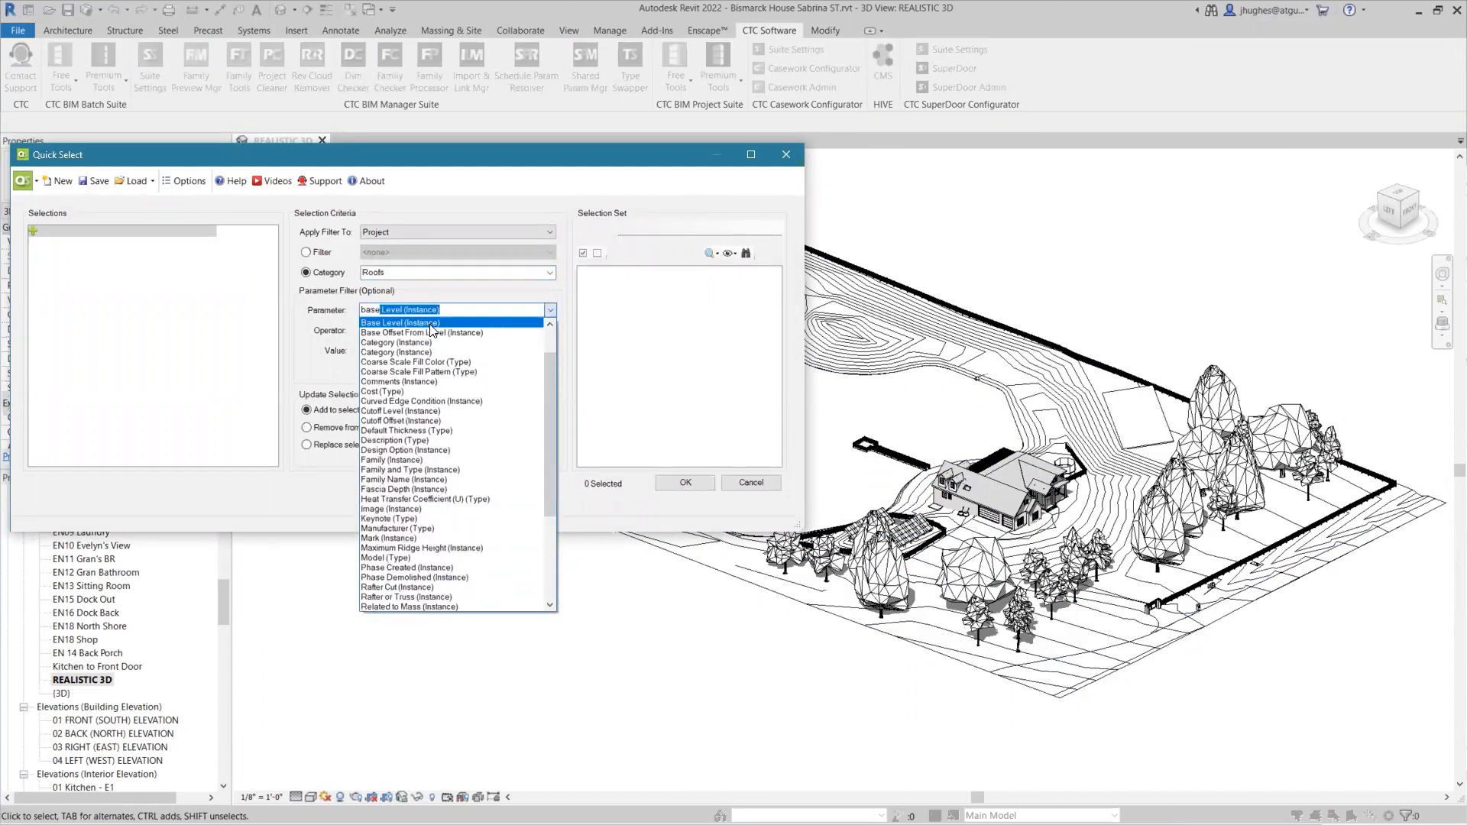
{"action": "left_click", "coordinate": [410, 320]}
{"action": "left_click", "coordinate": [550, 350]}
{"action": "left_click", "coordinate": [423, 379]}
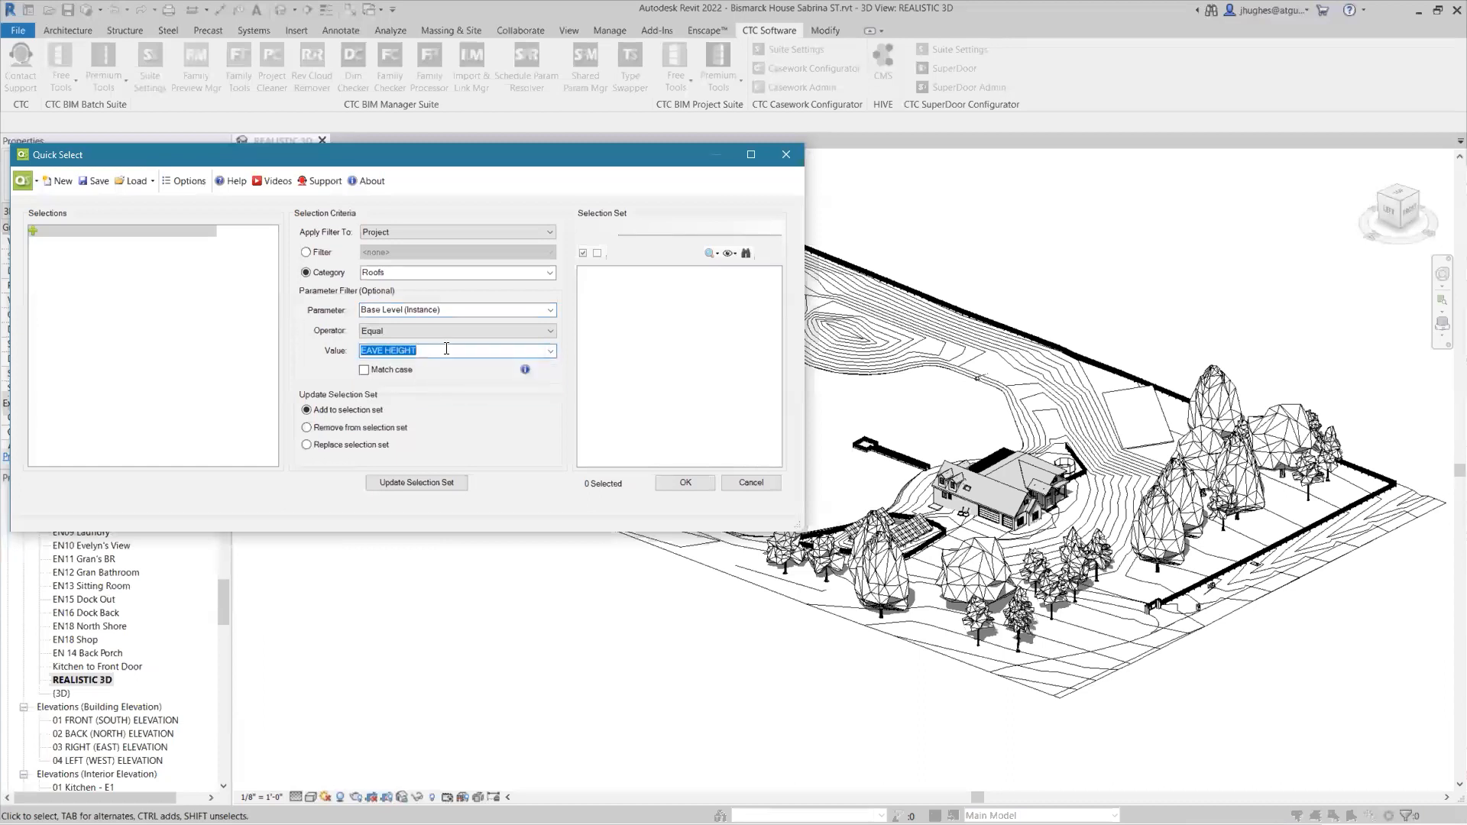
Add the roofs filtered by EAVE HEIGHT to the selection set and try to zoom the model view to fit them.
{"action": "left_click", "coordinate": [421, 483]}
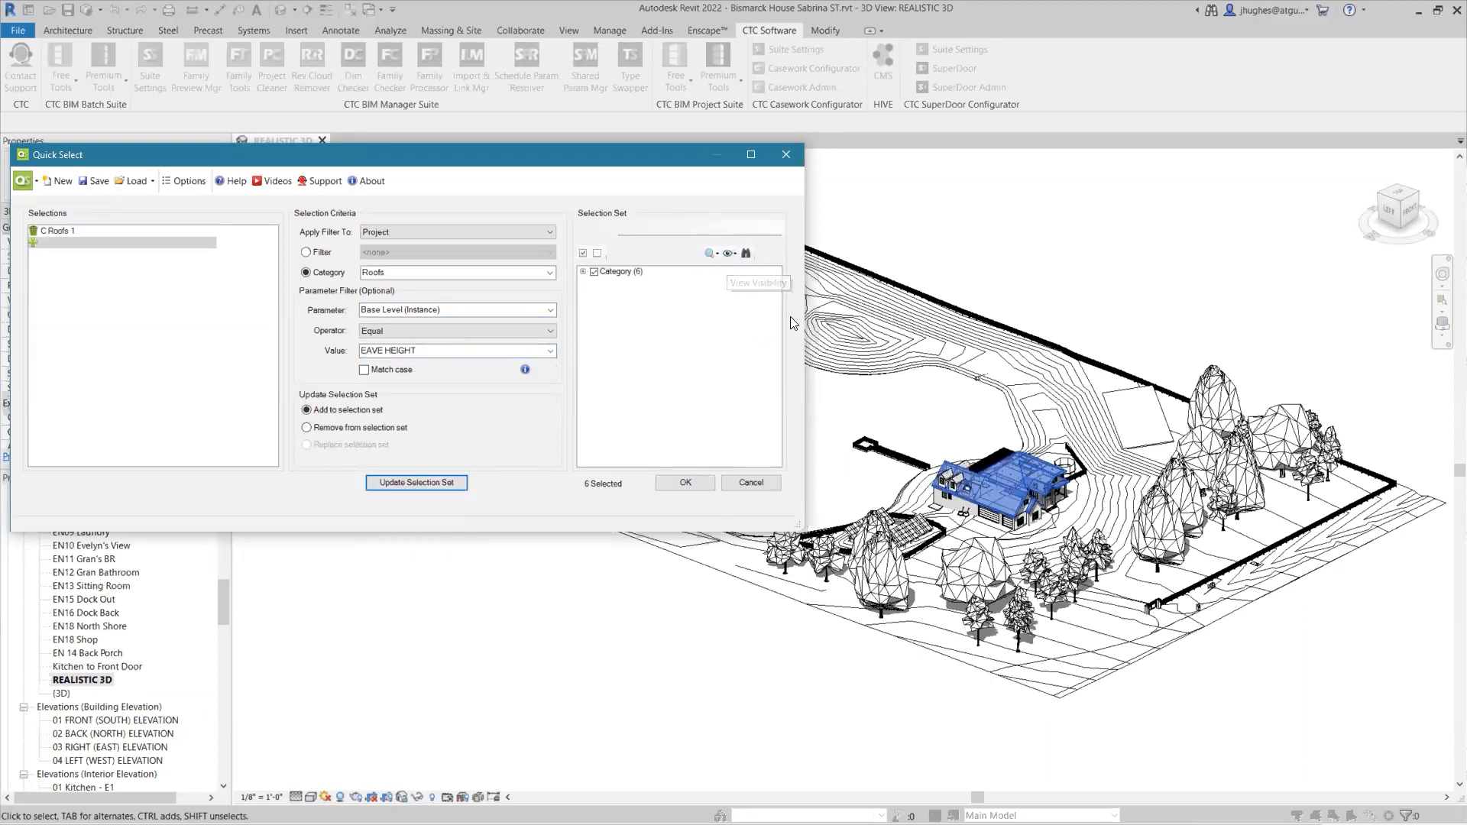
{"action": "left_click", "coordinate": [713, 253]}
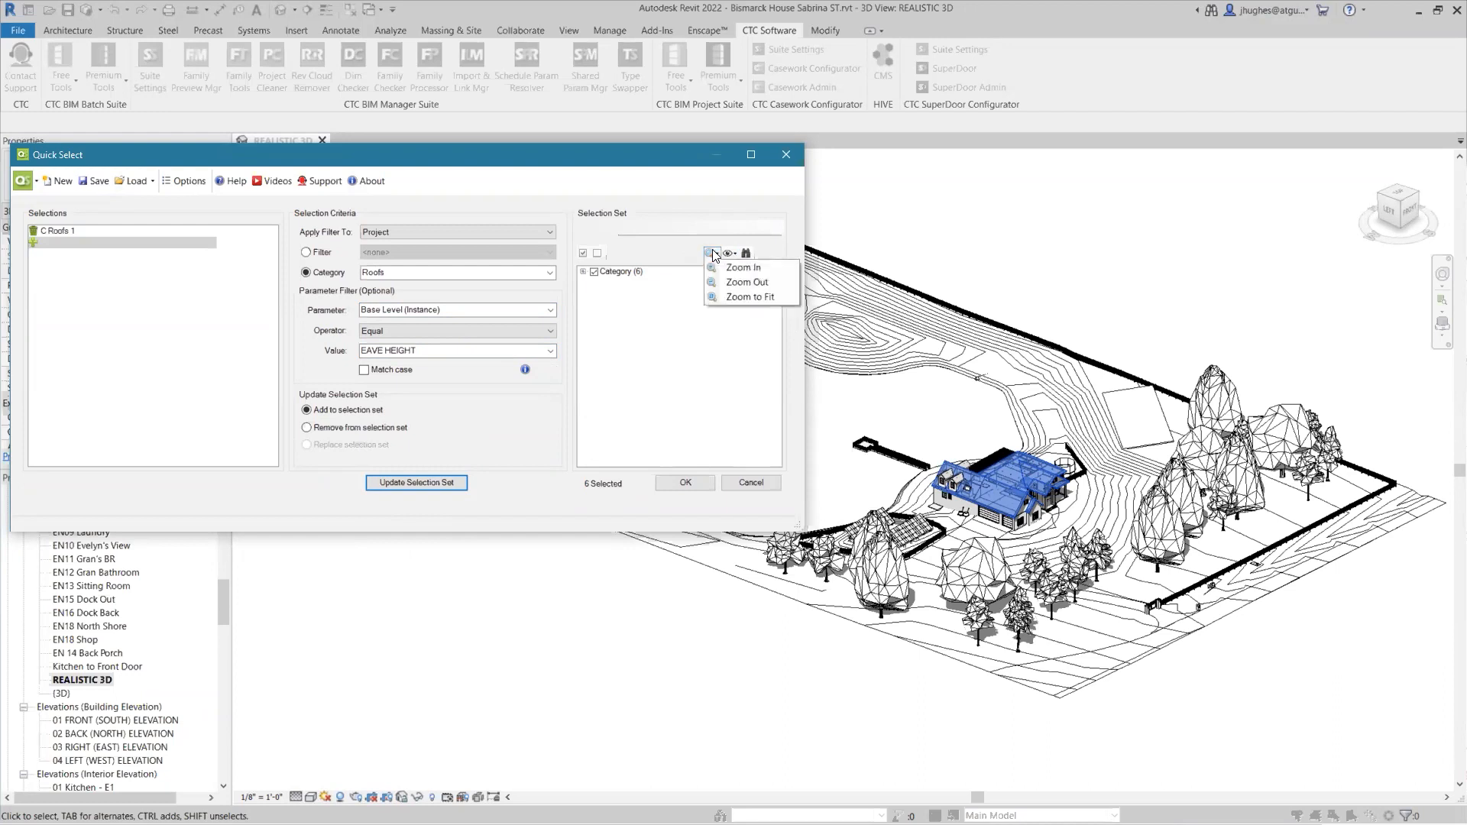
{"action": "left_click", "coordinate": [745, 296]}
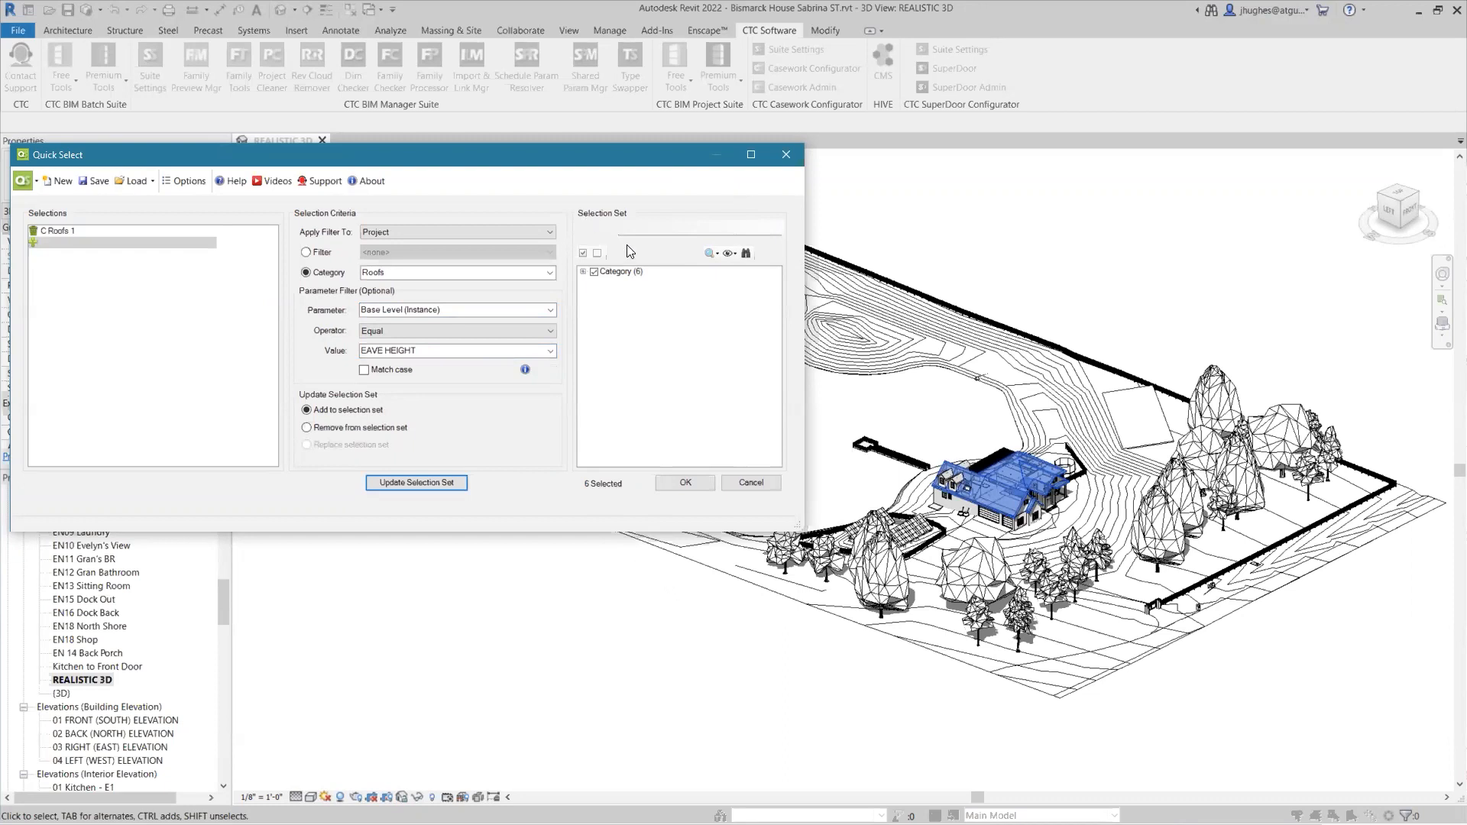
{"action": "left_click", "coordinate": [710, 253]}
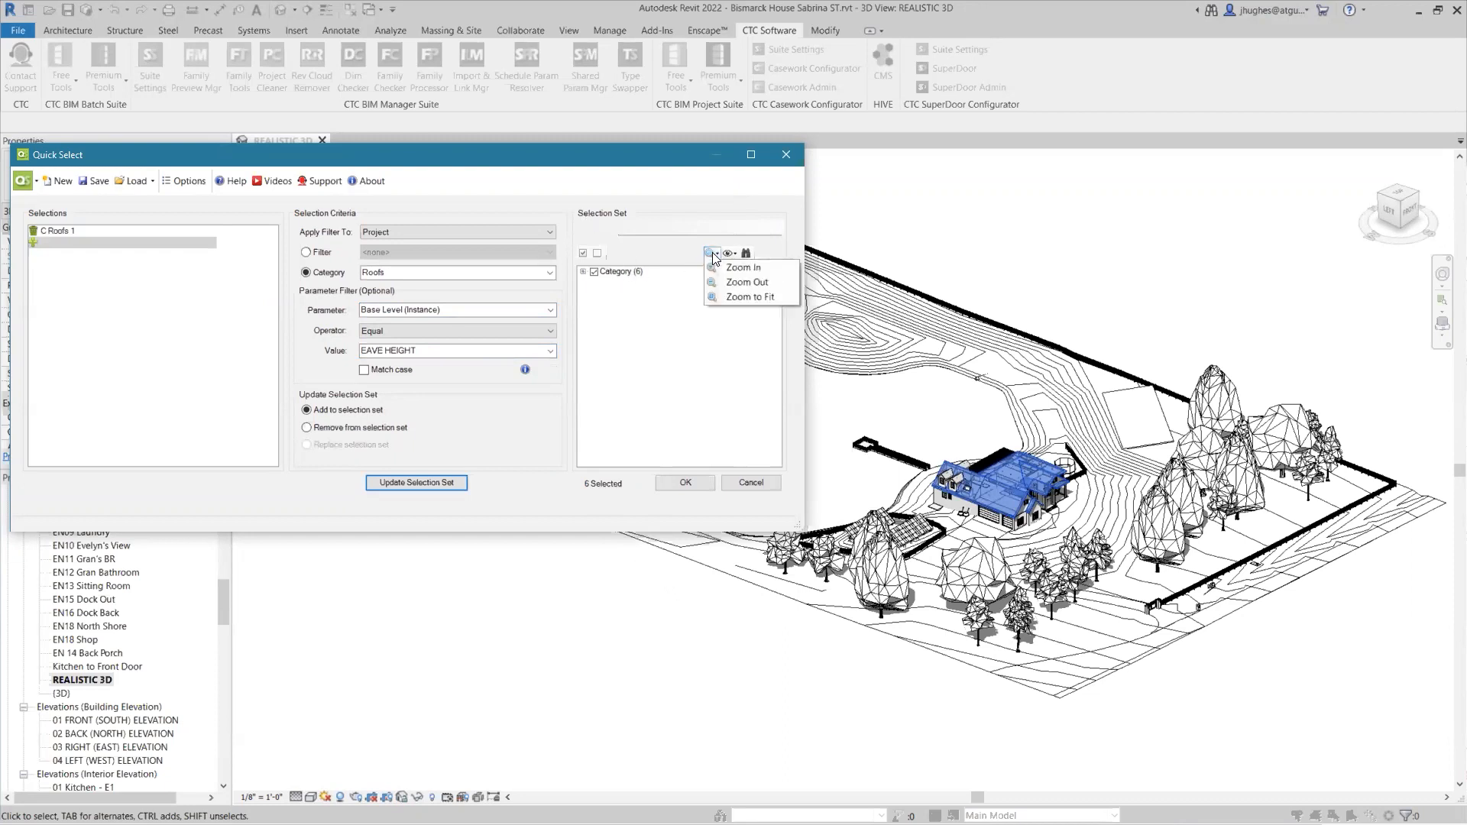
{"action": "left_click", "coordinate": [714, 296]}
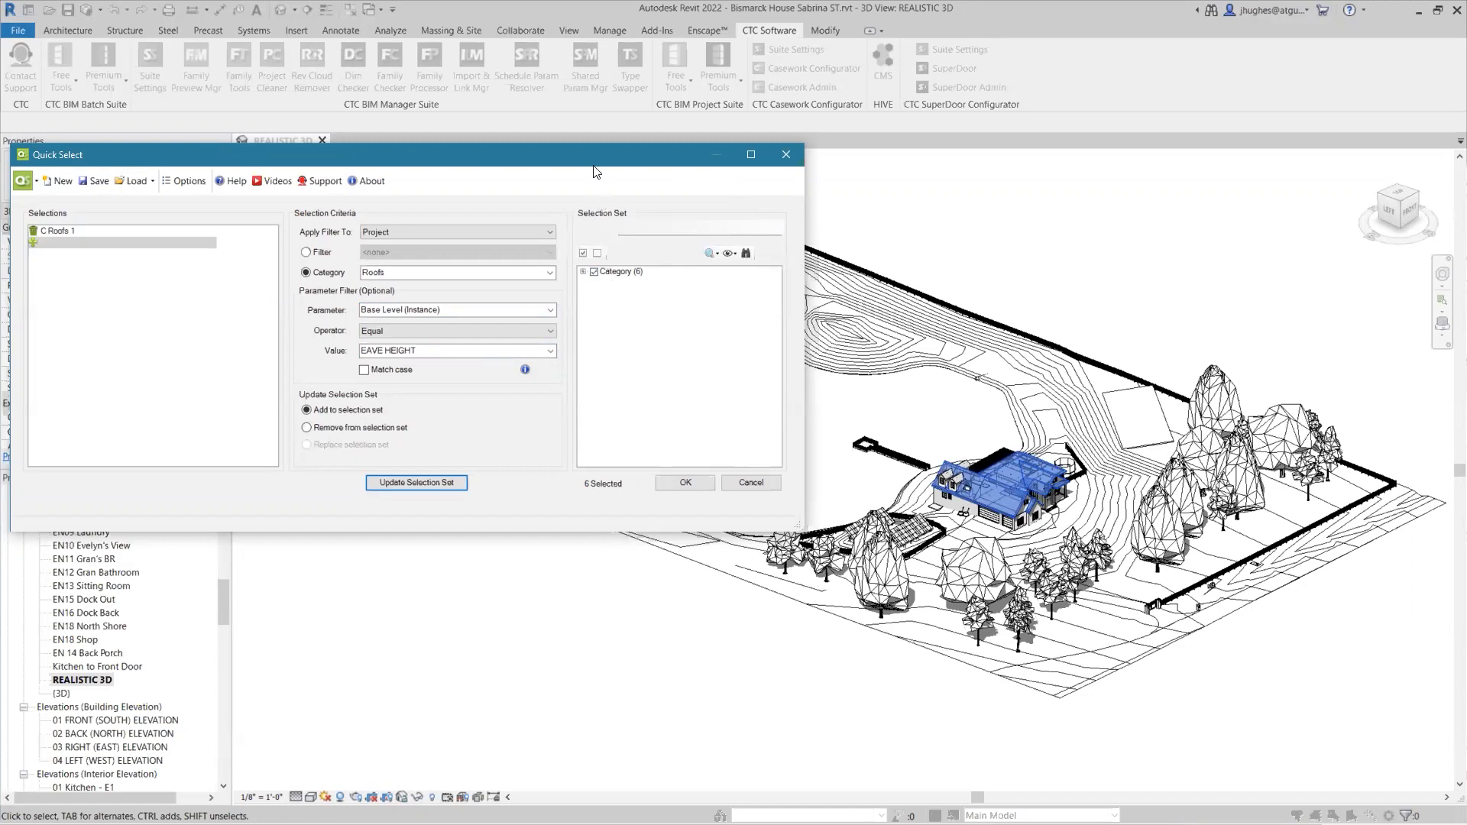
Try to isolate the selected roof elements from within Quick Select, and apply the selection set to the model.
{"action": "left_click_drag", "start_coordinate": [593, 162], "coordinate": [642, 266]}
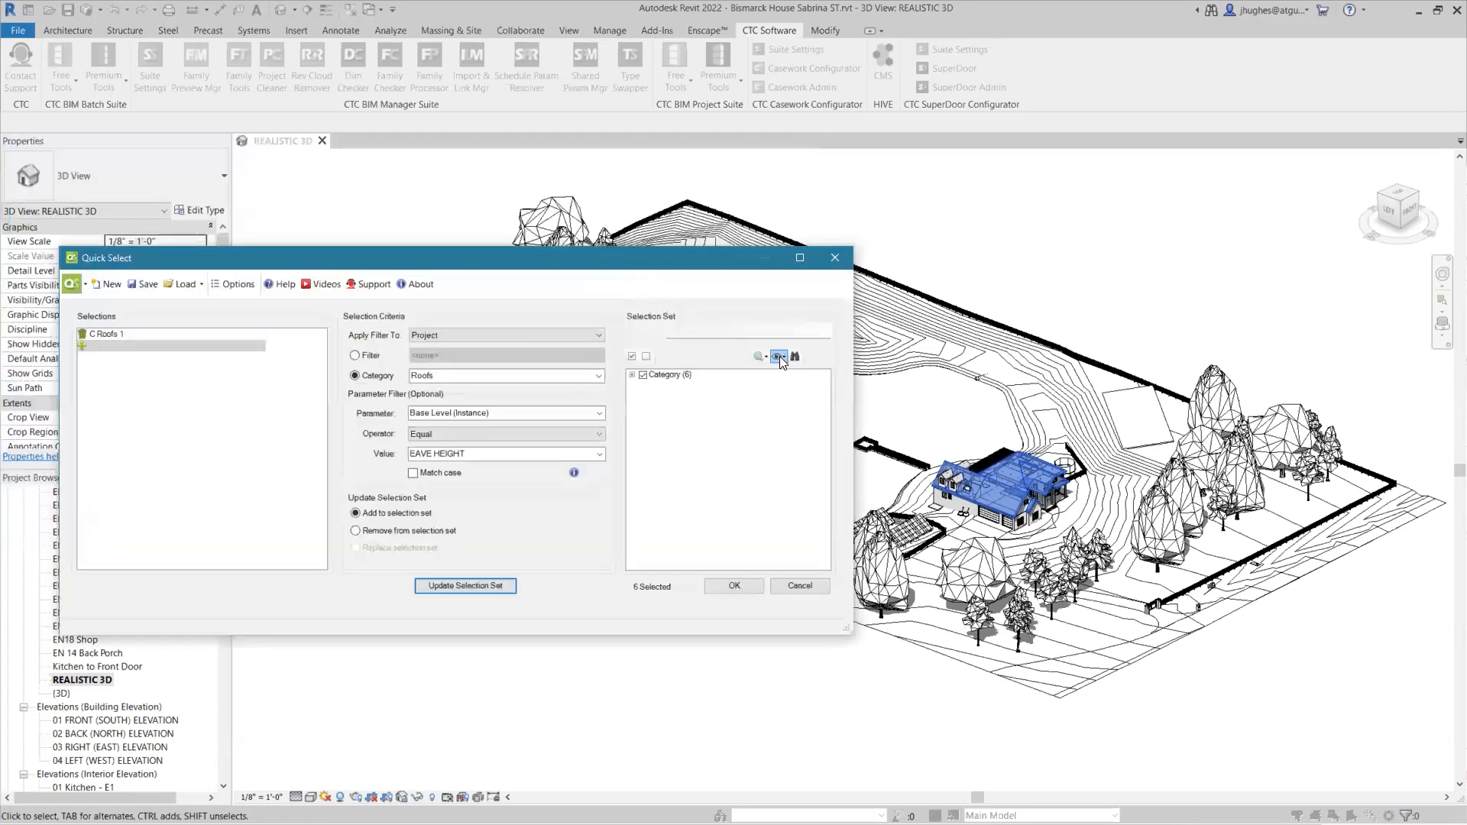
{"action": "left_click", "coordinate": [780, 356]}
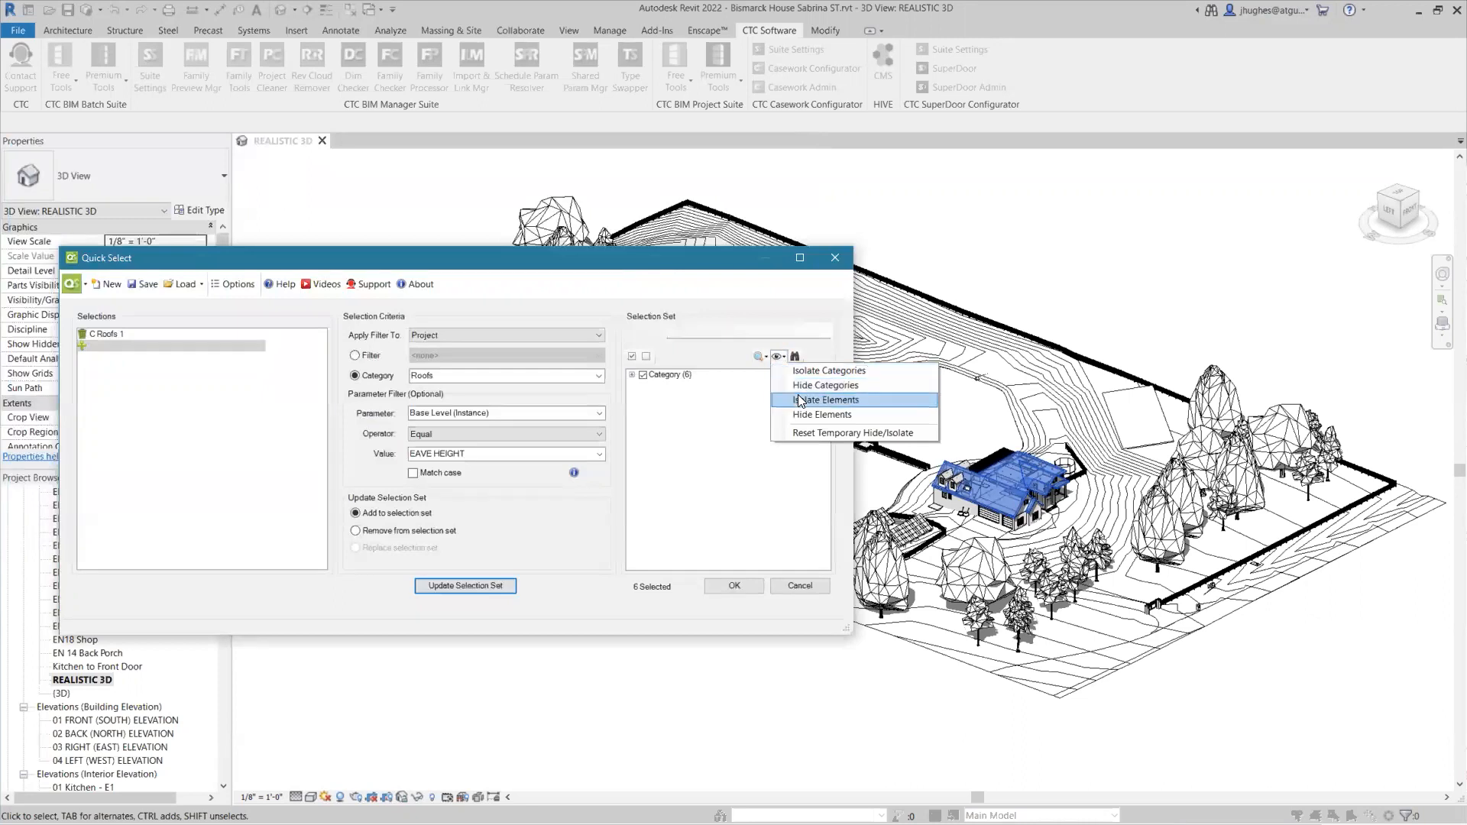
{"action": "left_click_drag", "start_coordinate": [730, 270], "coordinate": [713, 243]}
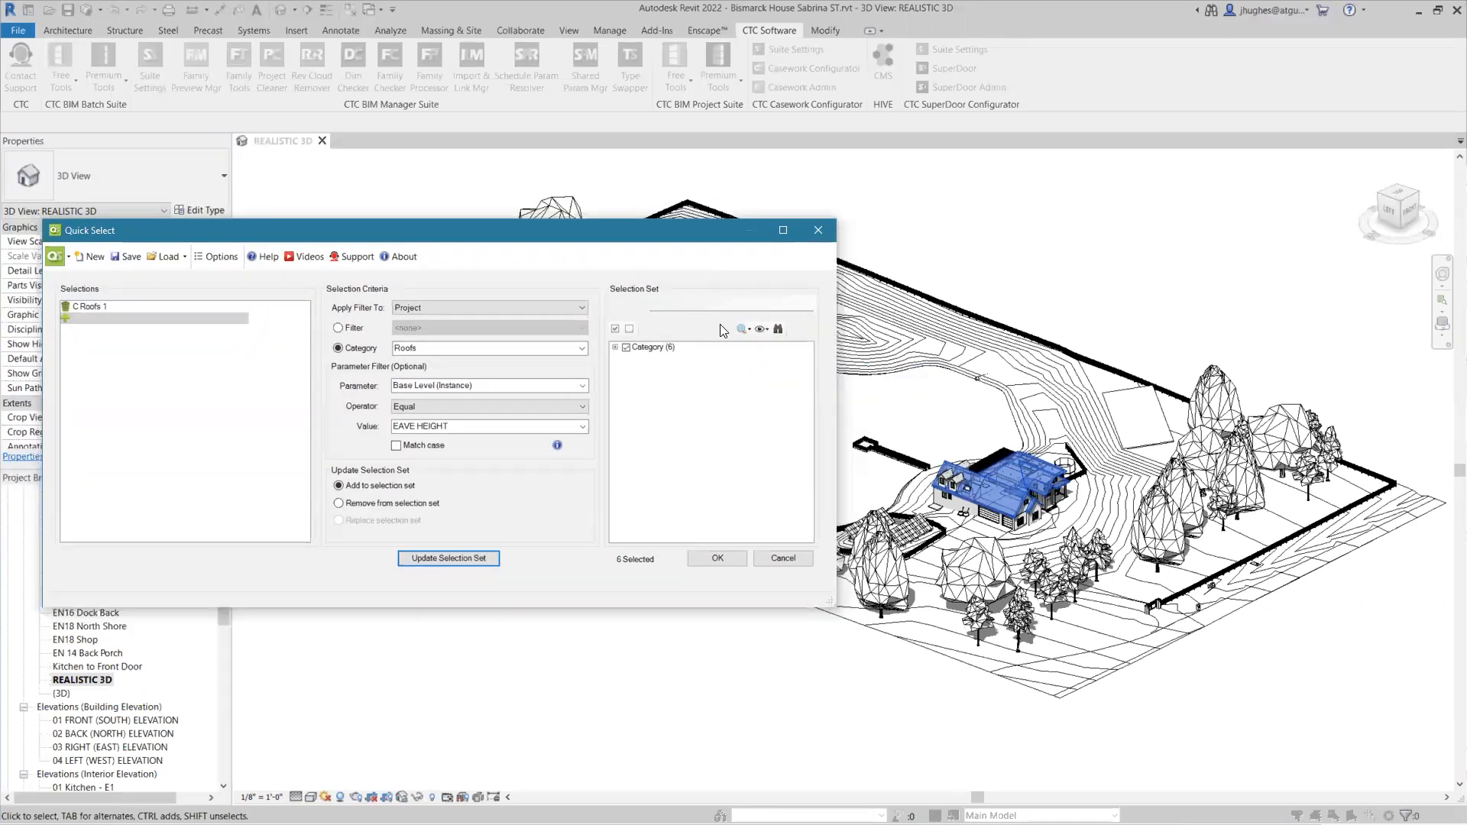
{"action": "left_click", "coordinate": [743, 330]}
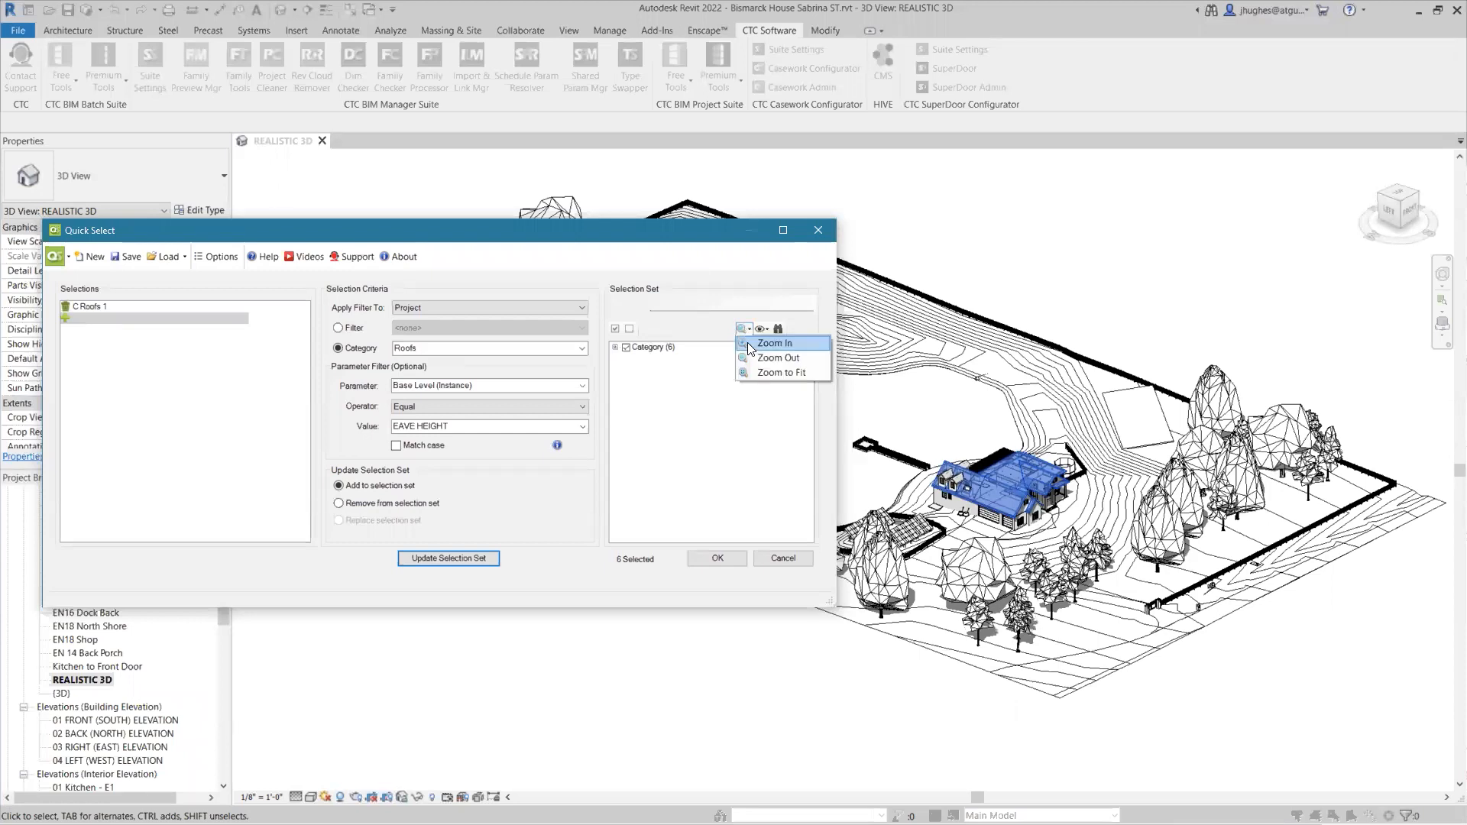
{"action": "left_click", "coordinate": [743, 329]}
{"action": "left_click", "coordinate": [744, 329]}
{"action": "left_click", "coordinate": [761, 329]}
{"action": "left_click", "coordinate": [762, 330]}
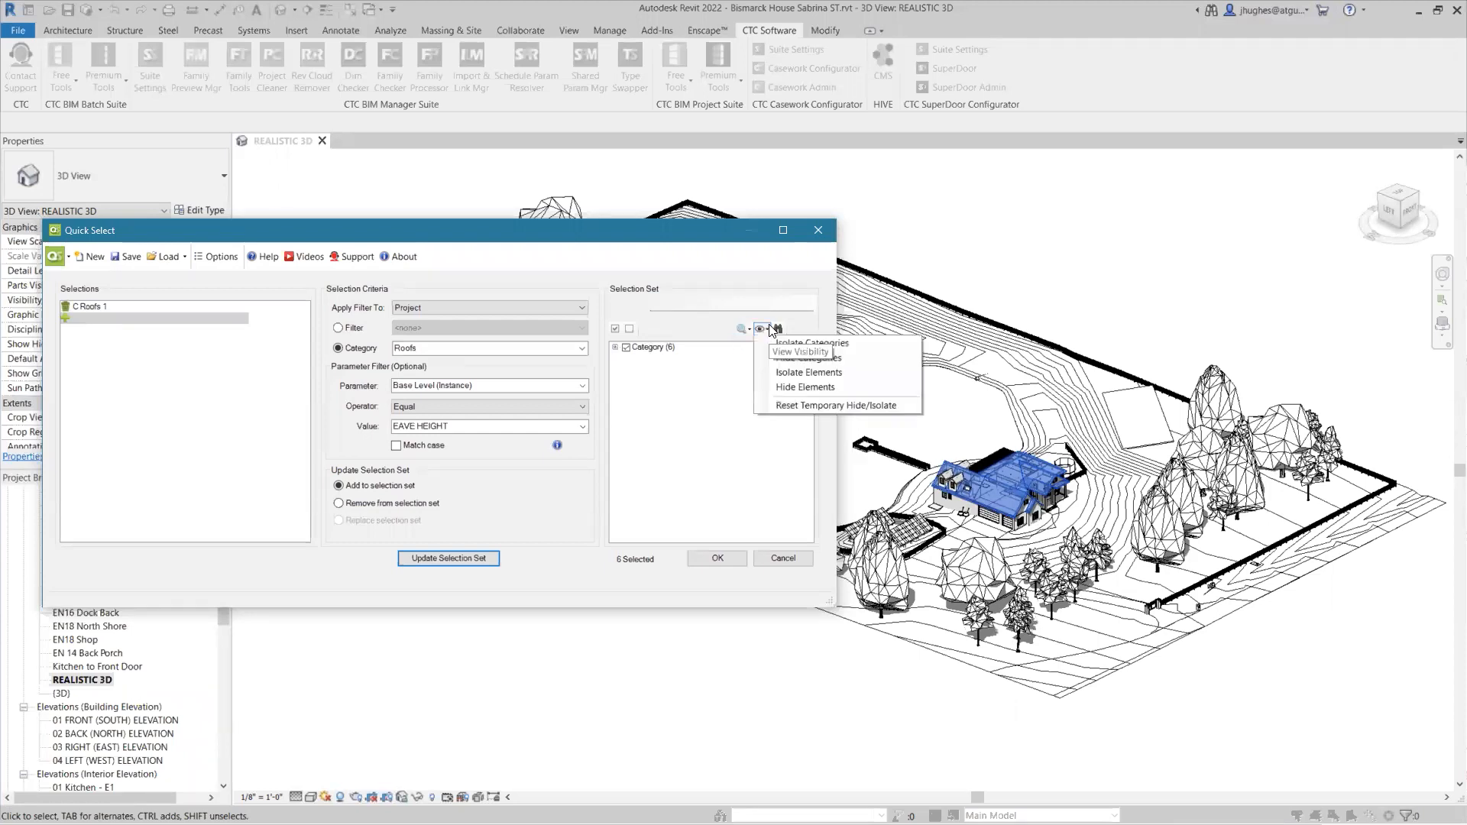
{"action": "left_click", "coordinate": [779, 374]}
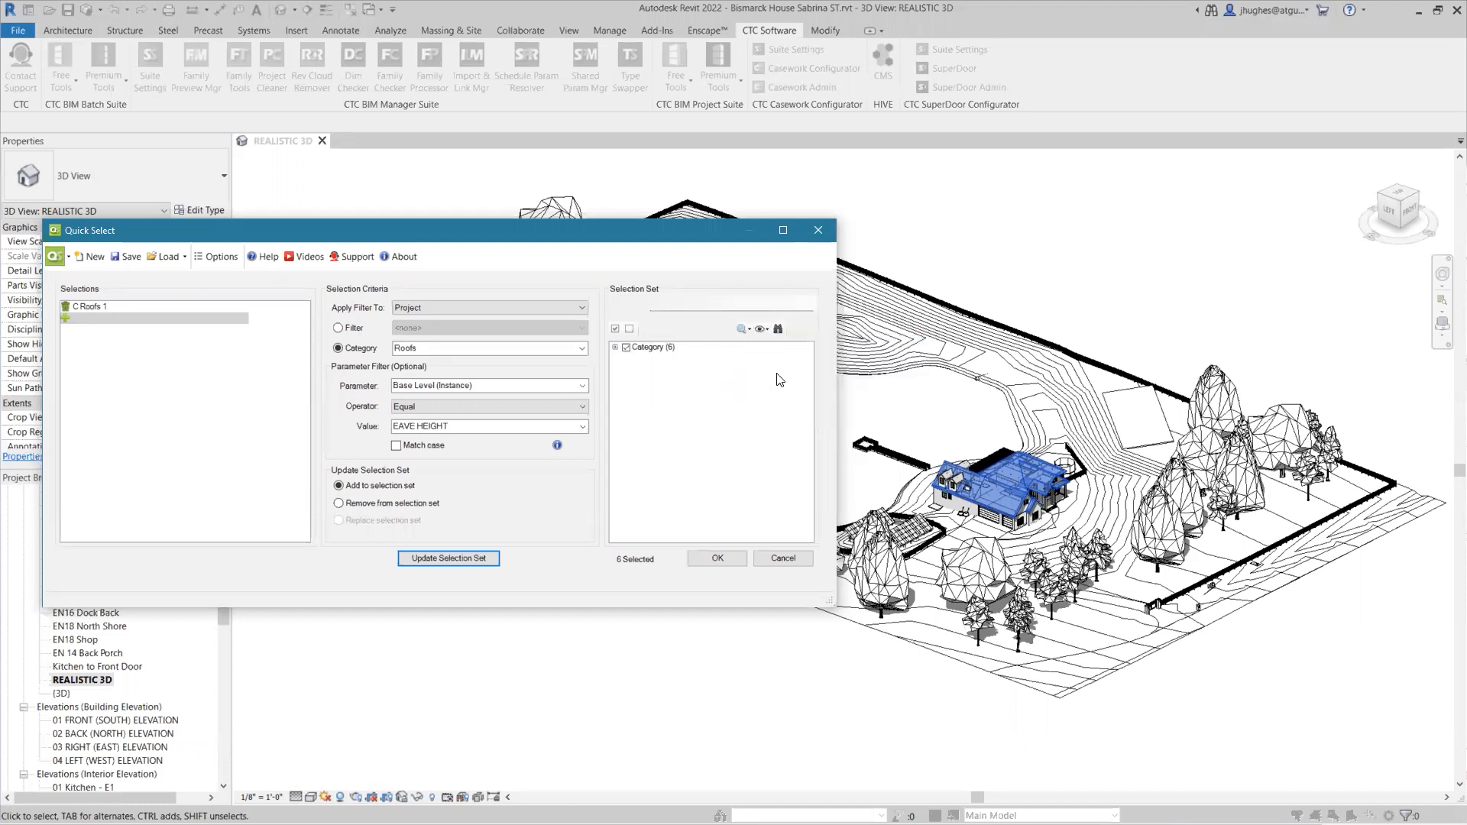
{"action": "left_click", "coordinate": [699, 560]}
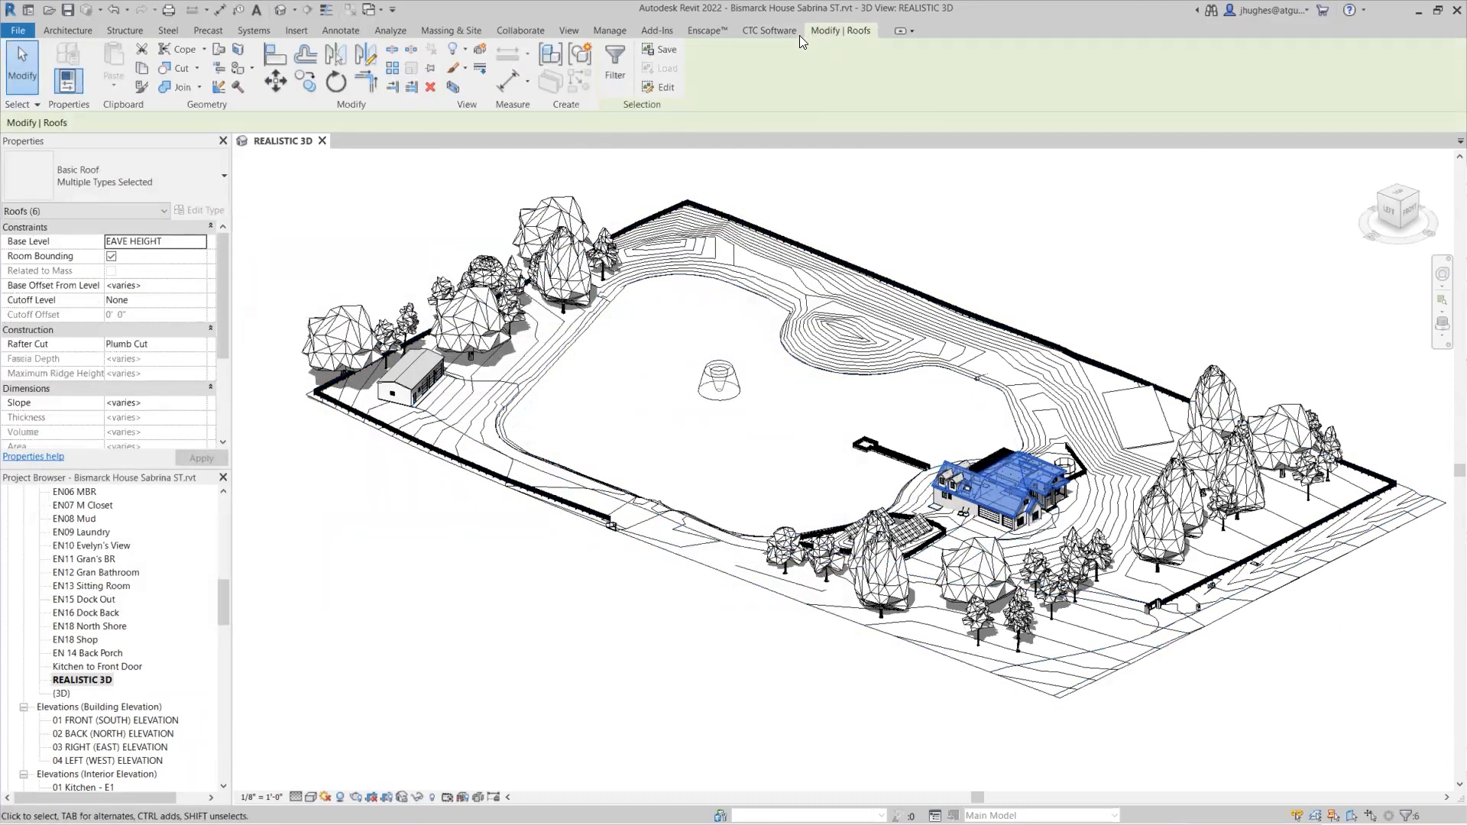
Restart Quick Select with the roofs still selected, try its Isolate Categories option, and close the tool.
{"action": "left_click", "coordinate": [768, 30]}
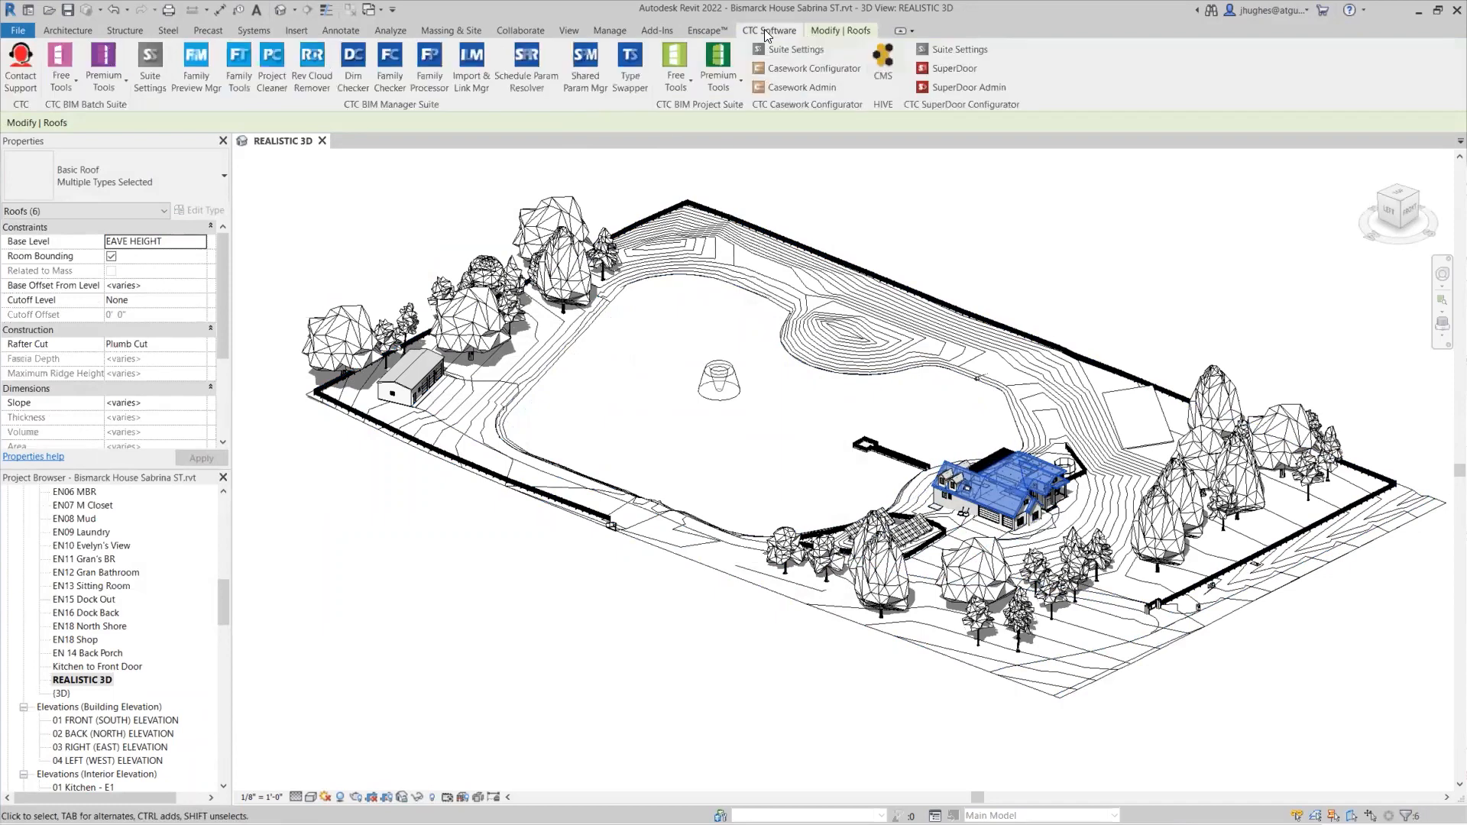
{"action": "left_click", "coordinate": [676, 68]}
{"action": "left_click", "coordinate": [679, 205]}
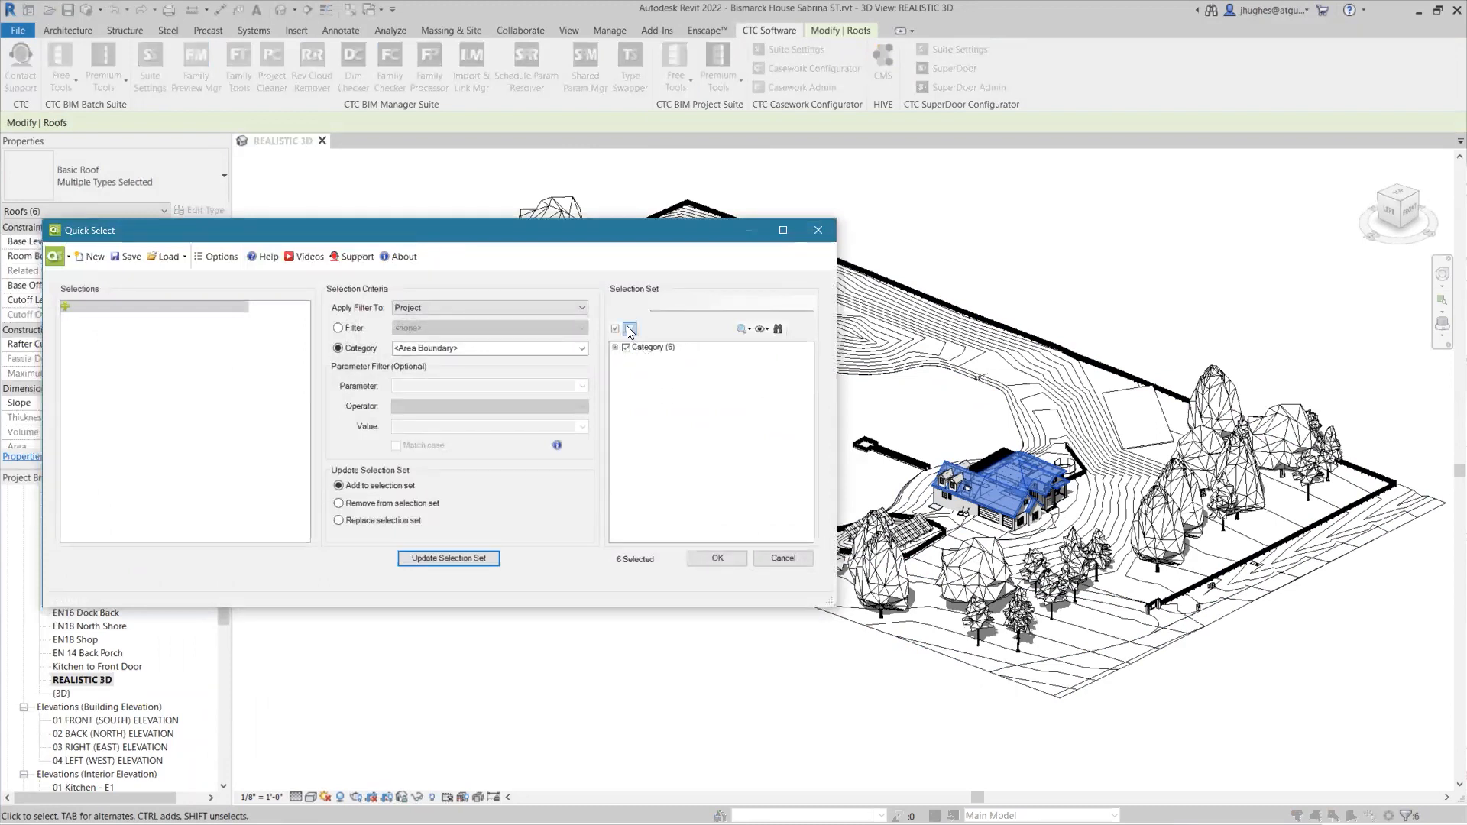
{"action": "left_click", "coordinate": [763, 330]}
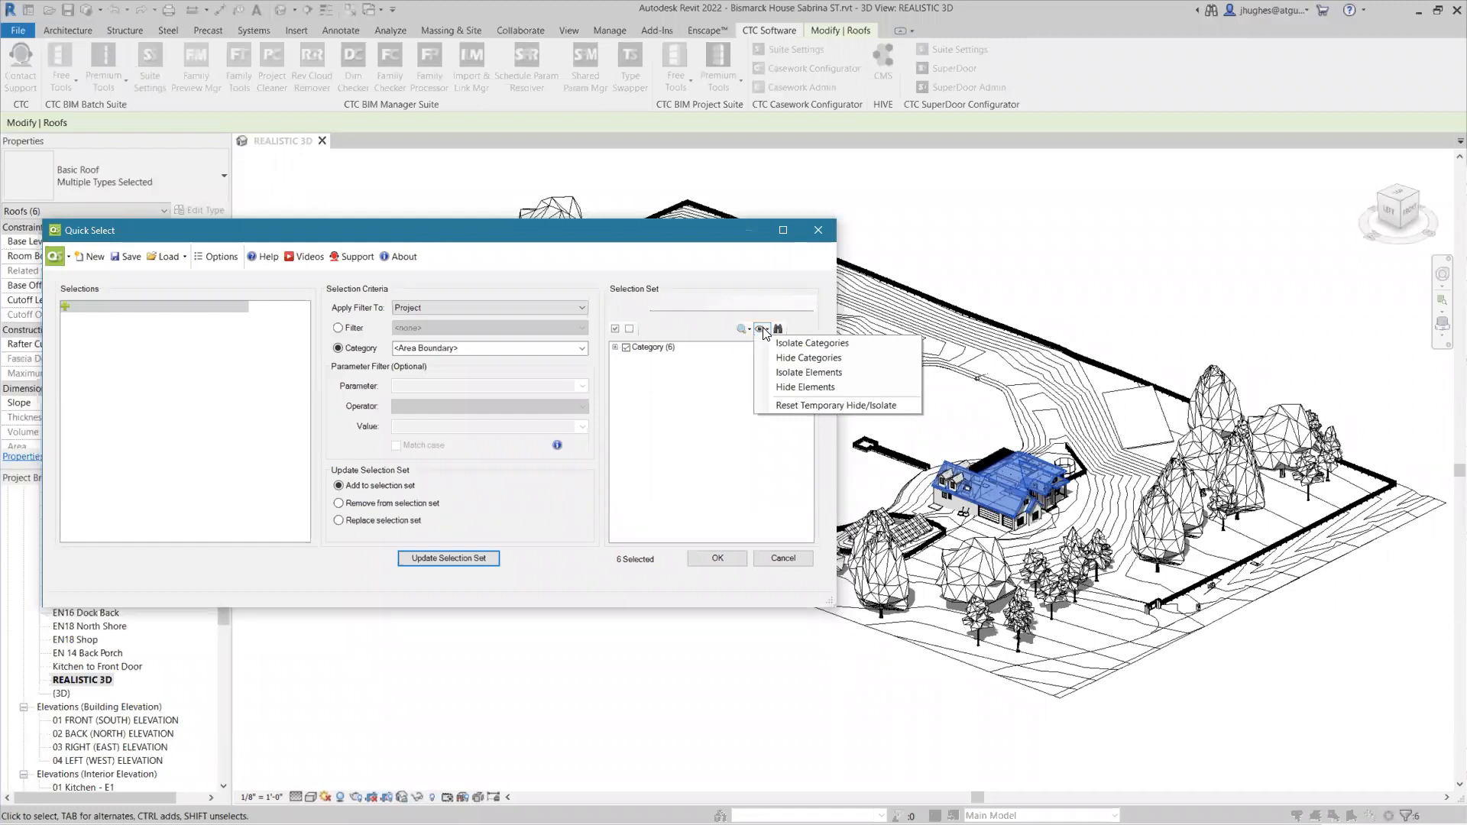
{"action": "left_click", "coordinate": [784, 341]}
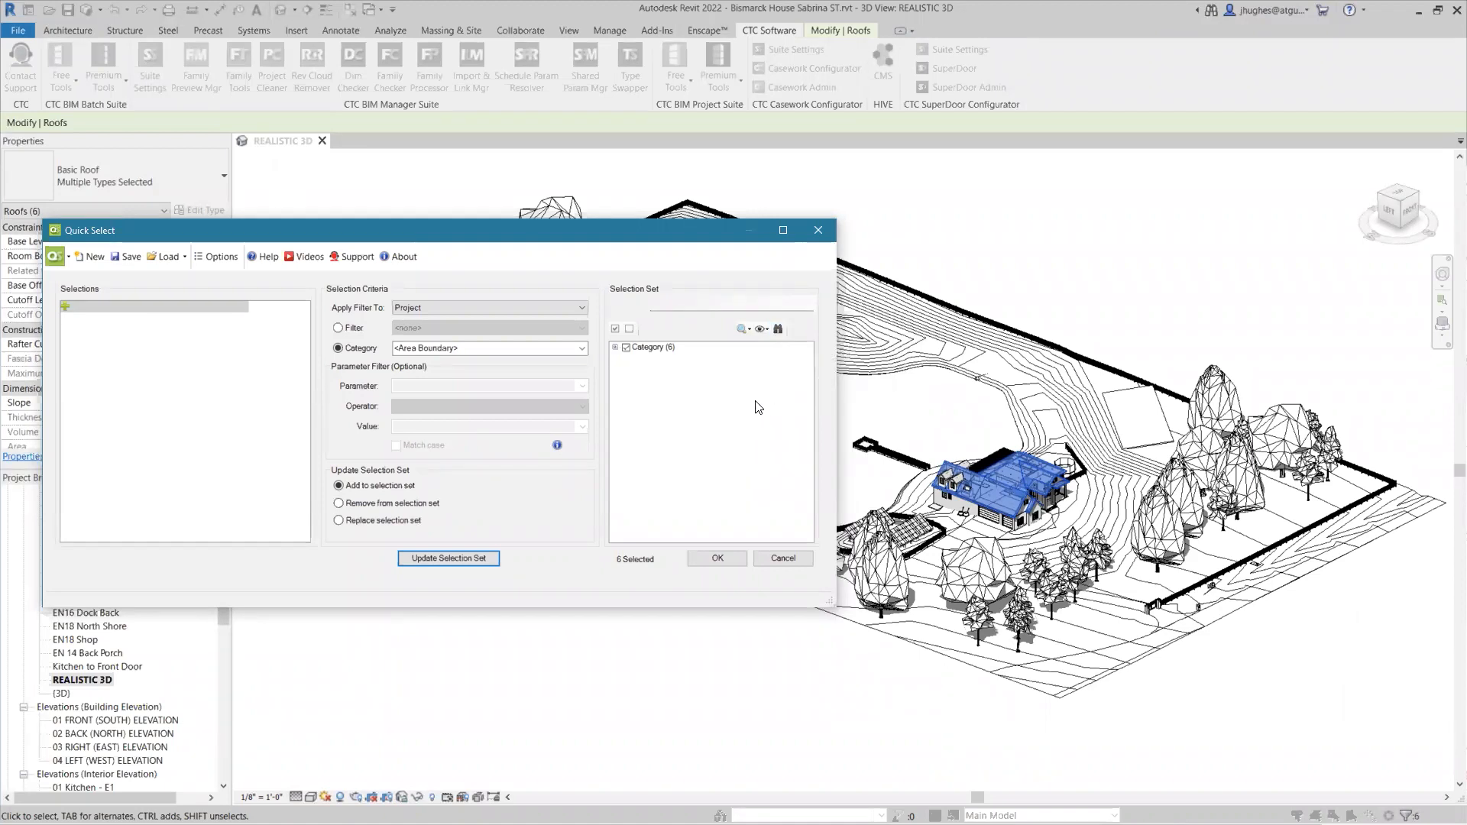
{"action": "left_click", "coordinate": [764, 331]}
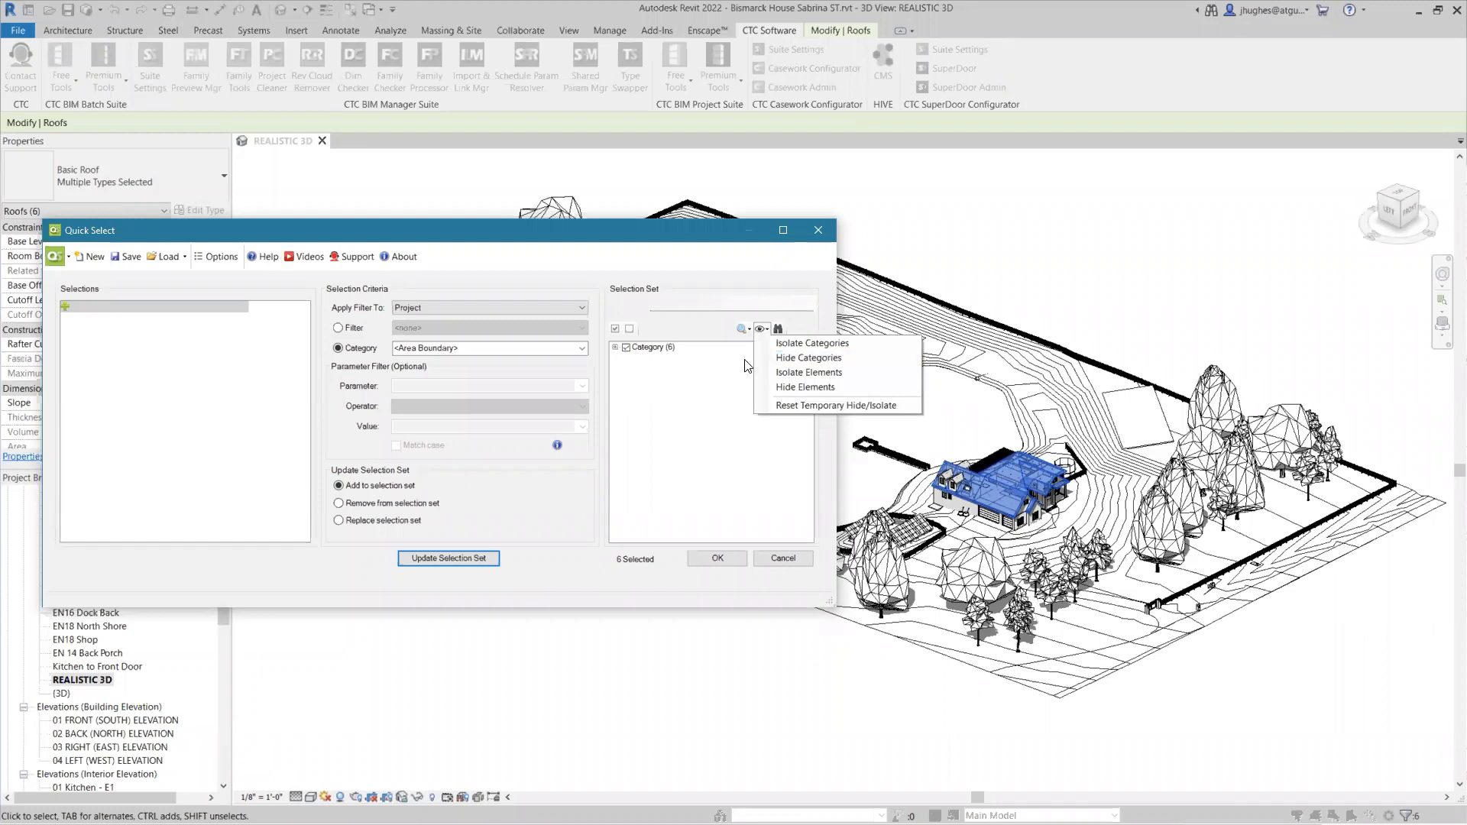
{"action": "left_click", "coordinate": [745, 355]}
{"action": "left_click", "coordinate": [818, 230]}
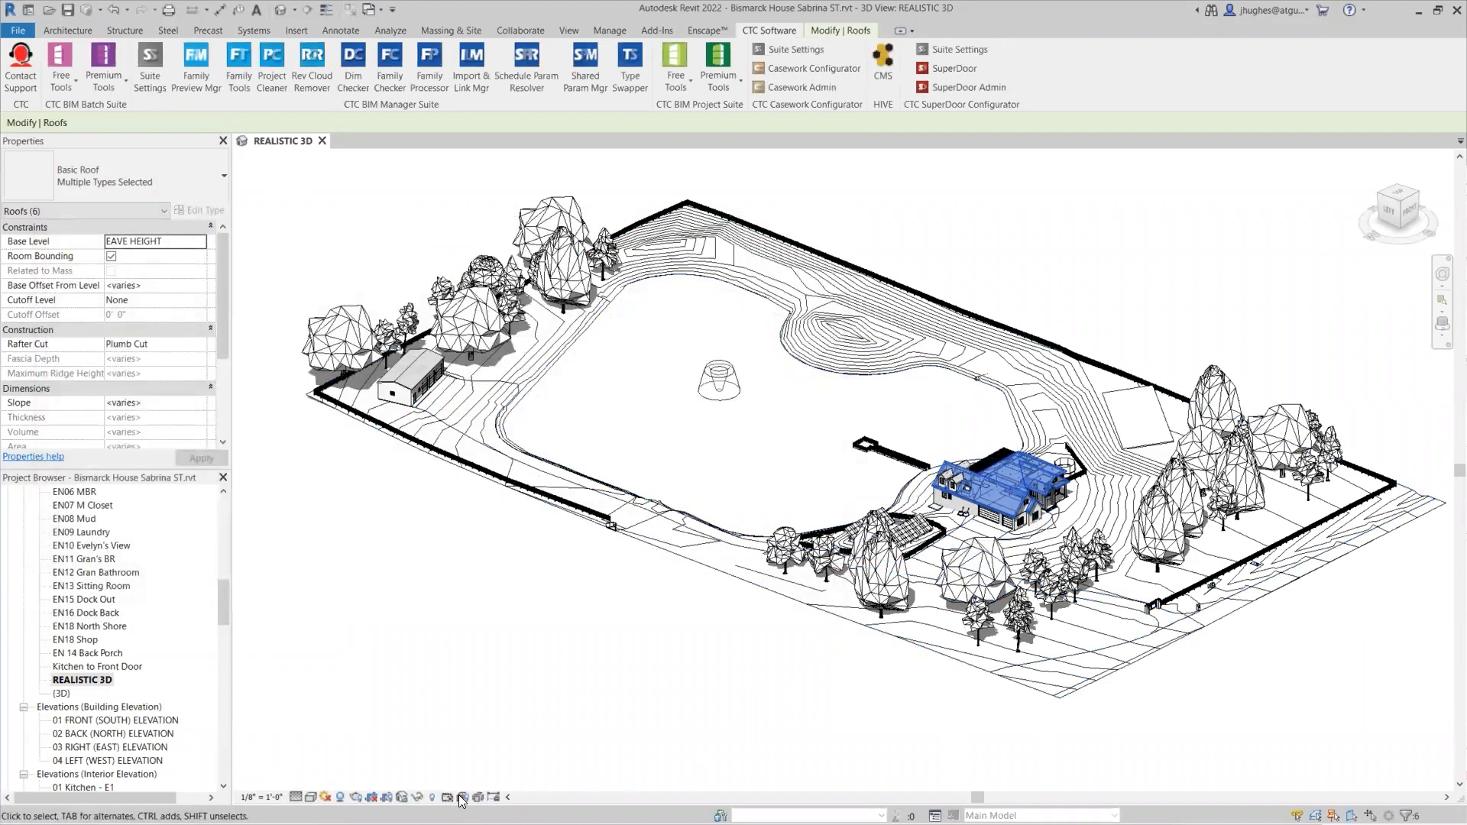
Temporarily isolate the selected roof elements in the REALISTIC 3D view and inspect them from below and above.
{"action": "left_click", "coordinate": [417, 797]}
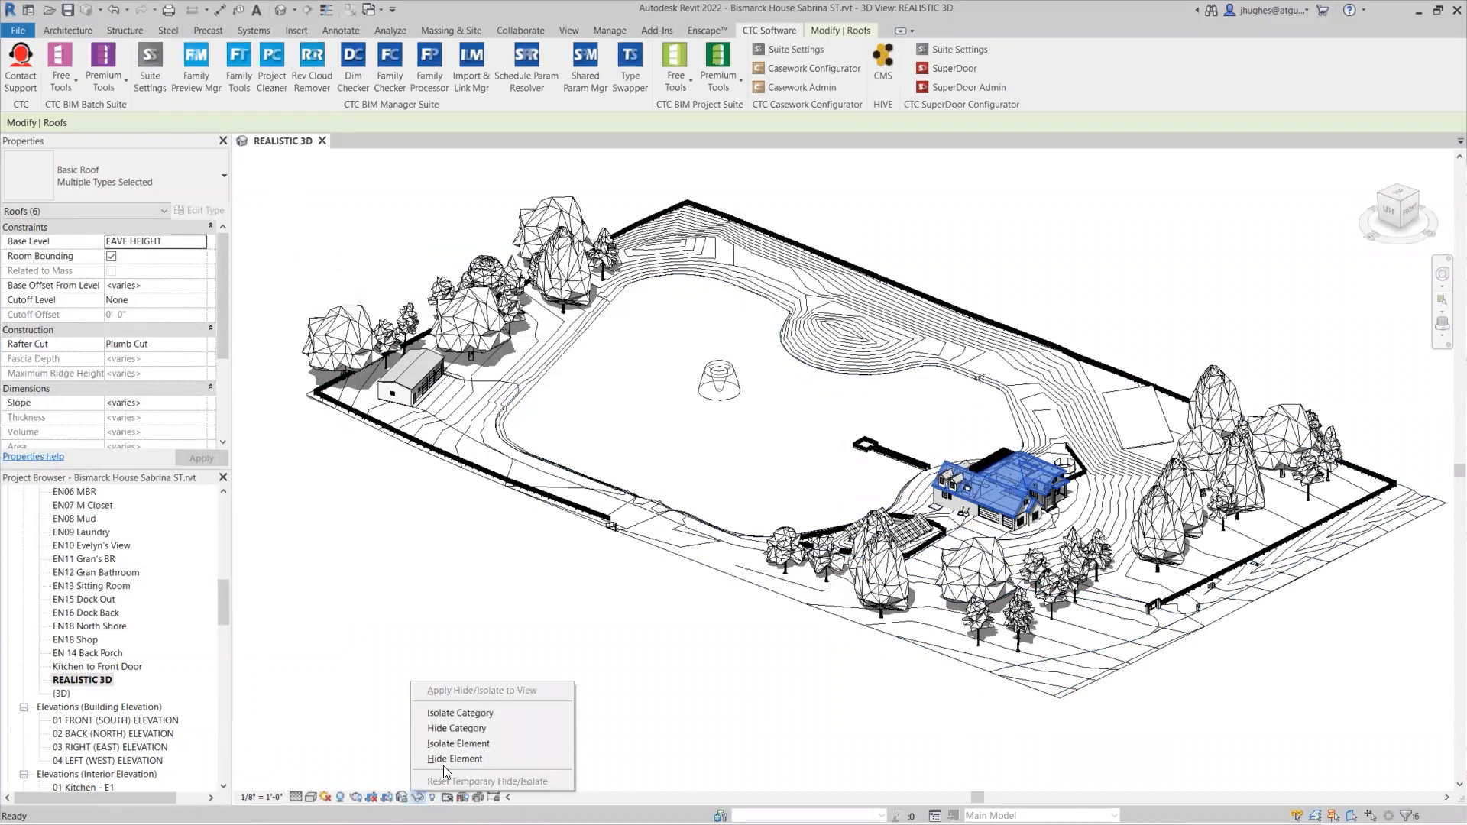
{"action": "left_click", "coordinate": [443, 744]}
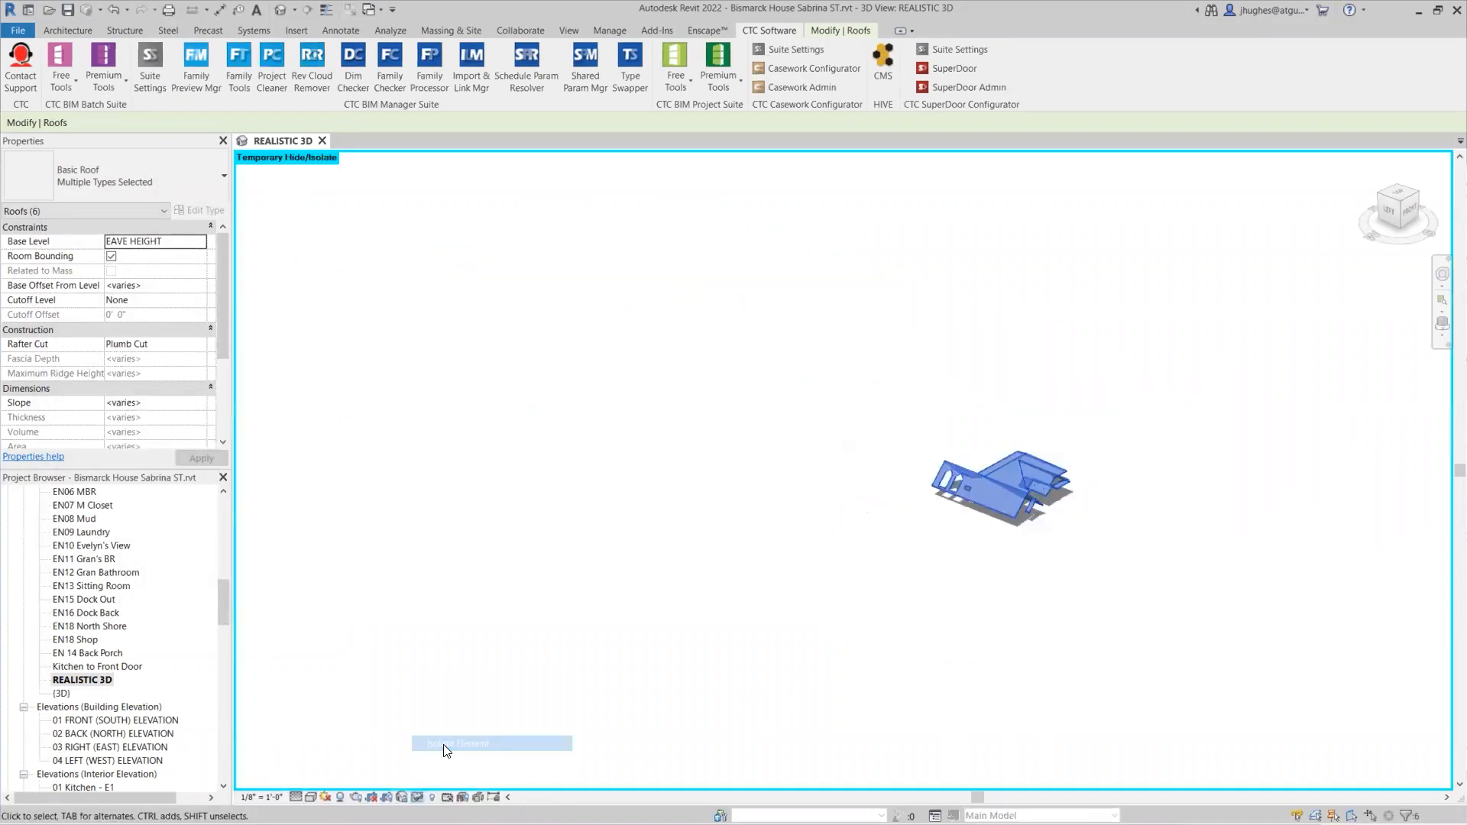
{"action": "scroll", "coordinate": [1039, 519], "scroll_direction": "up", "scroll_amount": 5}
{"action": "mouse_move", "coordinate": [835, 460]}
{"action": "middle_mouse_down", "text": "shift"}
{"action": "mouse_move", "coordinate": [846, 389]}
{"action": "mouse_move", "coordinate": [691, 177]}
{"action": "mouse_move", "coordinate": [626, 171]}
{"action": "middle_mouse_up", "text": "shift"}
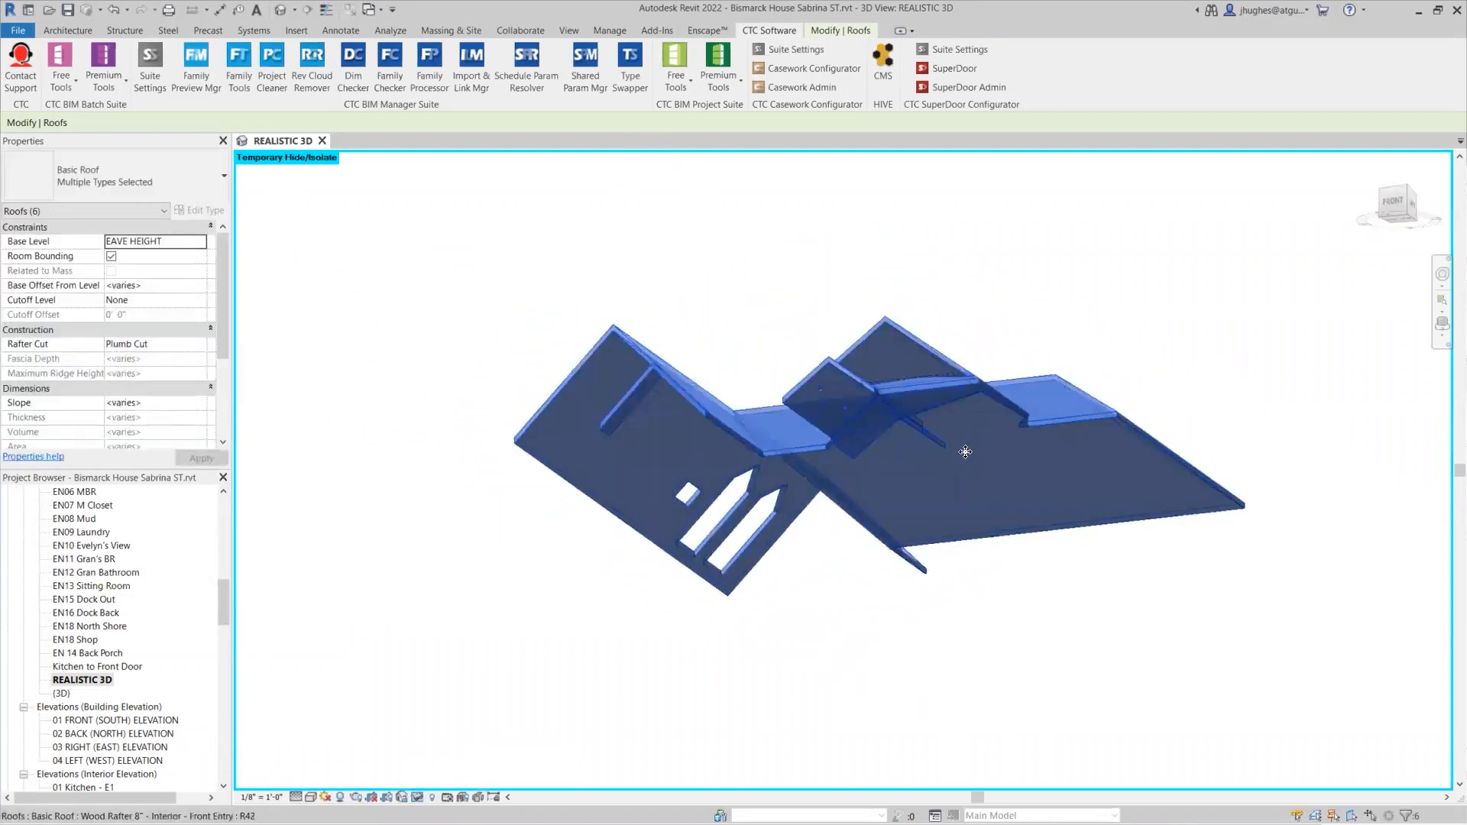
{"action": "middle_click_drag", "start_coordinate": [842, 416], "coordinate": [736, 585], "text": "shift"}
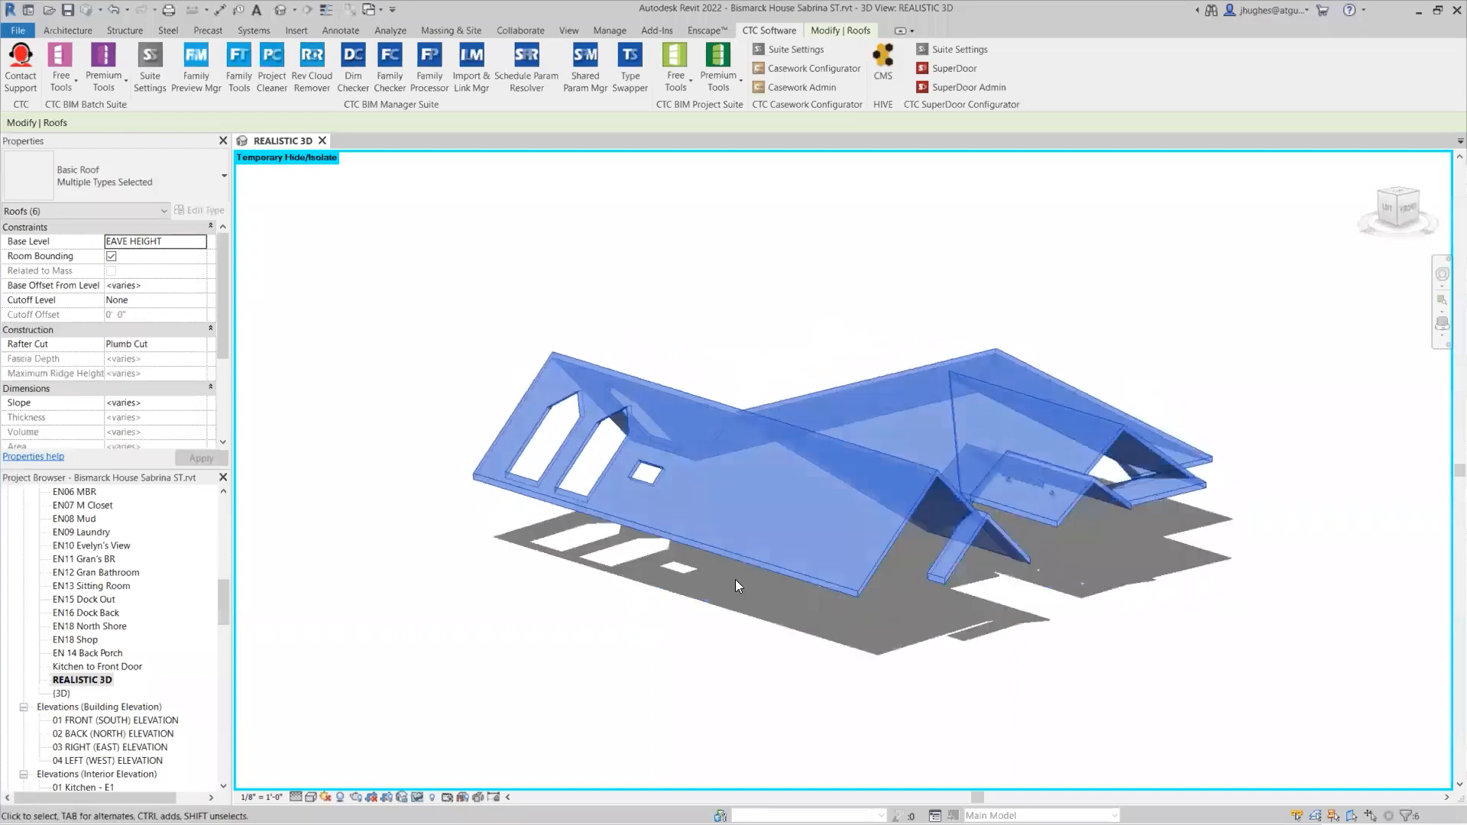
Duplicate the REALISTIC 3D view without detailing and rename the copy Roofs at Eave Ht.
{"action": "right_click", "coordinate": [97, 682]}
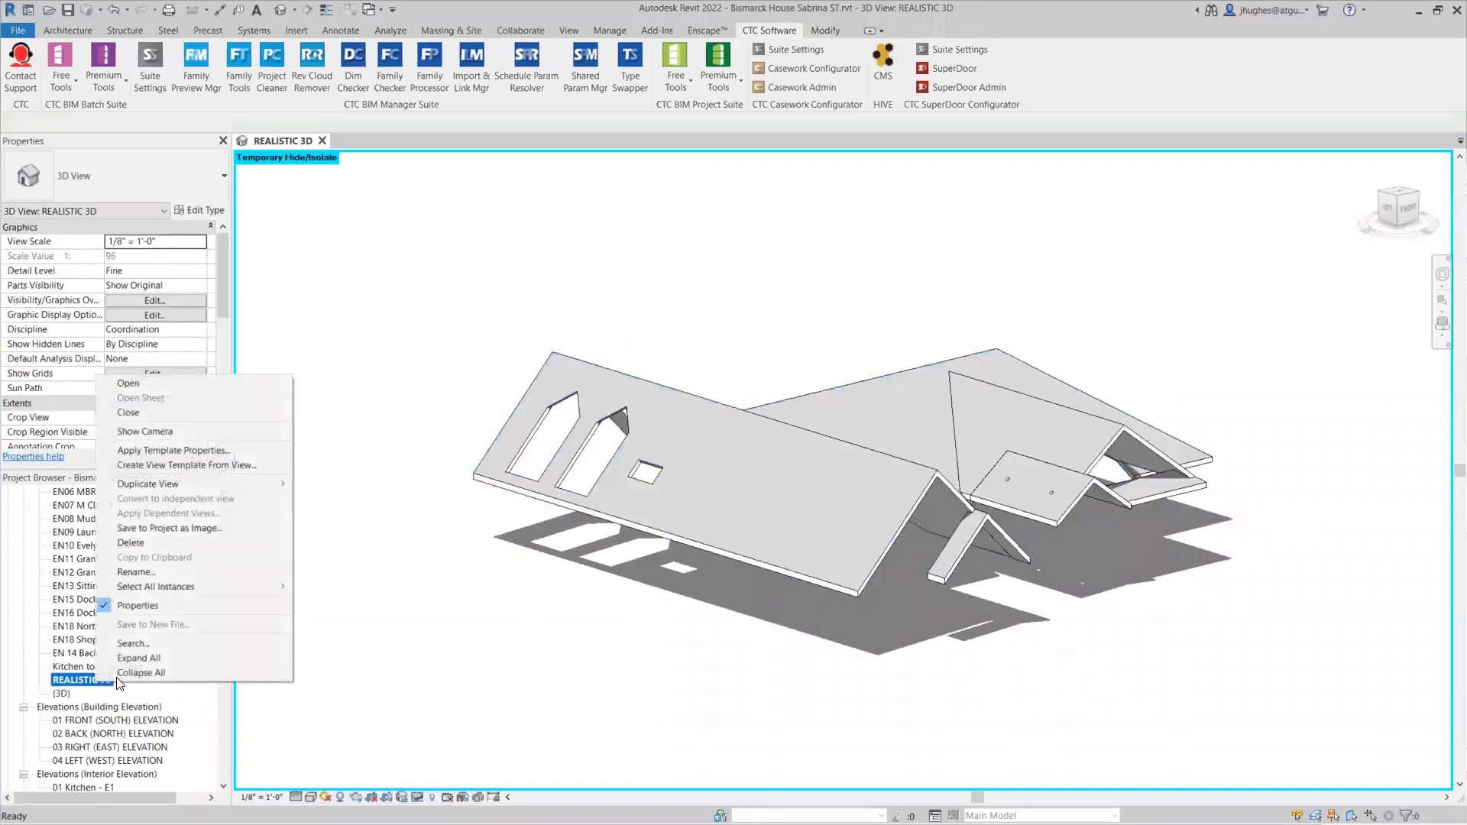
{"action": "mouse_move", "coordinate": [215, 485]}
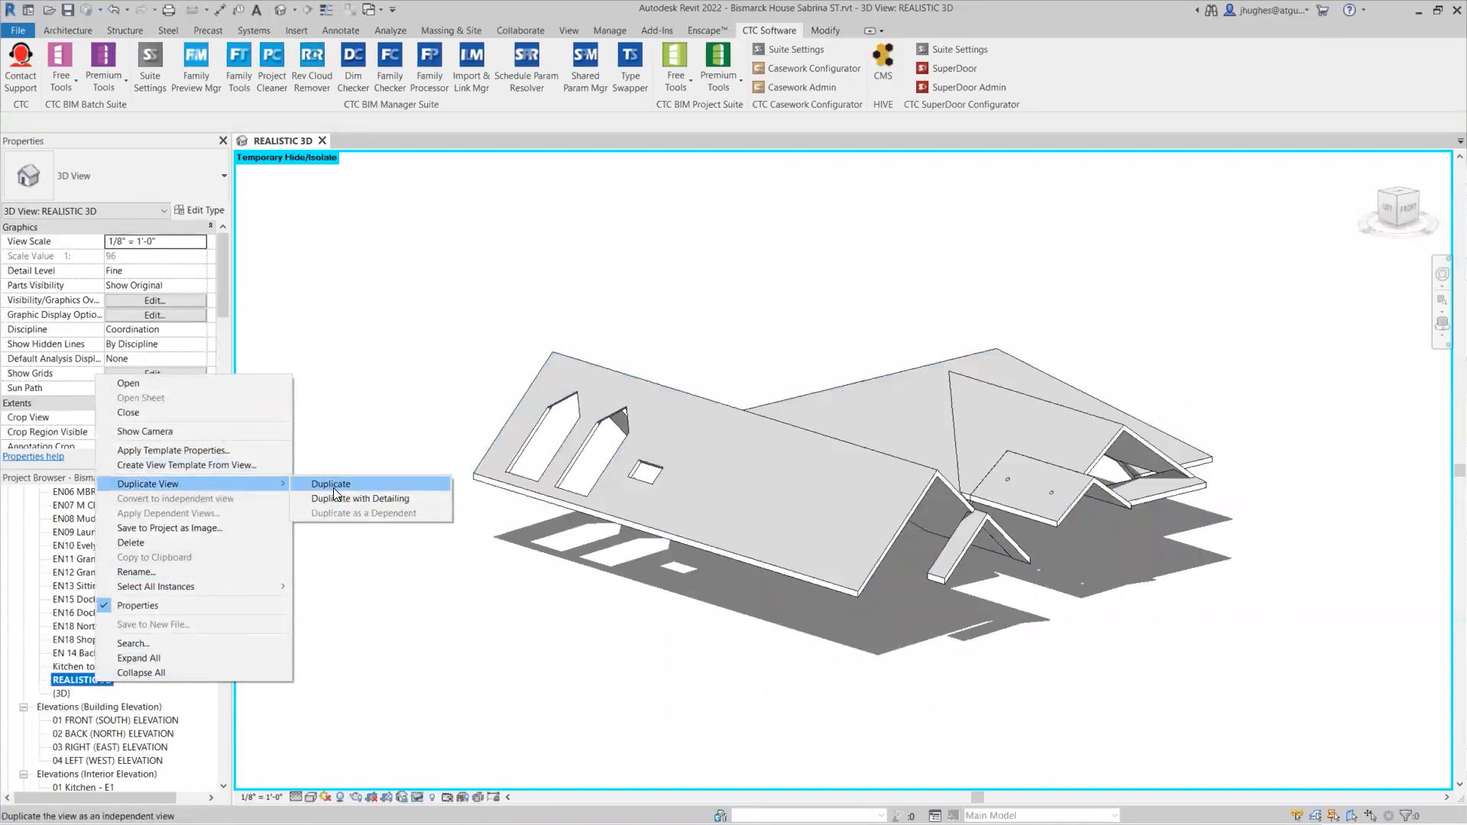
{"action": "left_click", "coordinate": [394, 481]}
{"action": "right_click", "coordinate": [115, 693]}
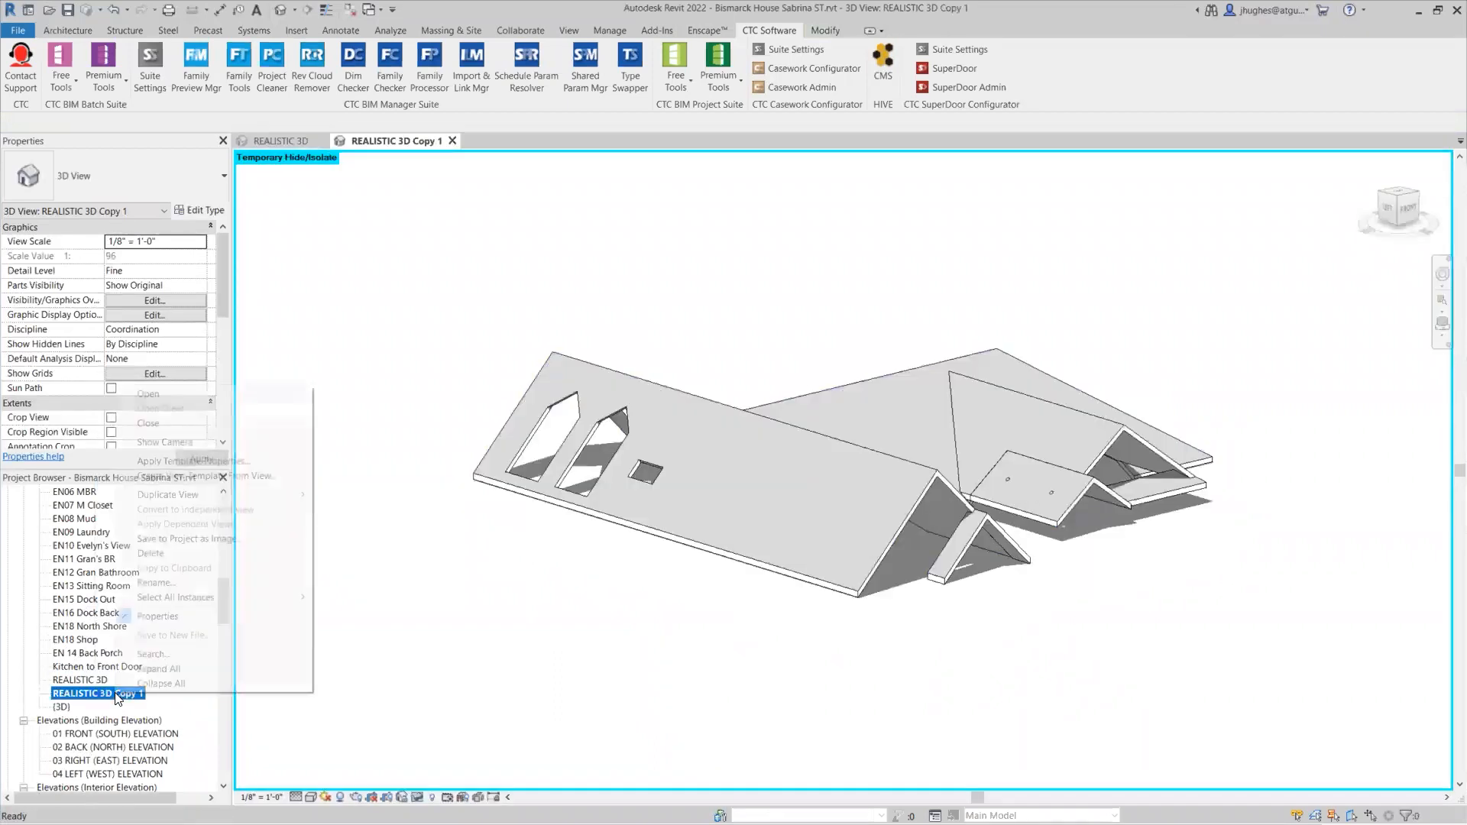
{"action": "left_click", "coordinate": [182, 583]}
{"action": "type", "text": "Roofs at Eave Ht"}
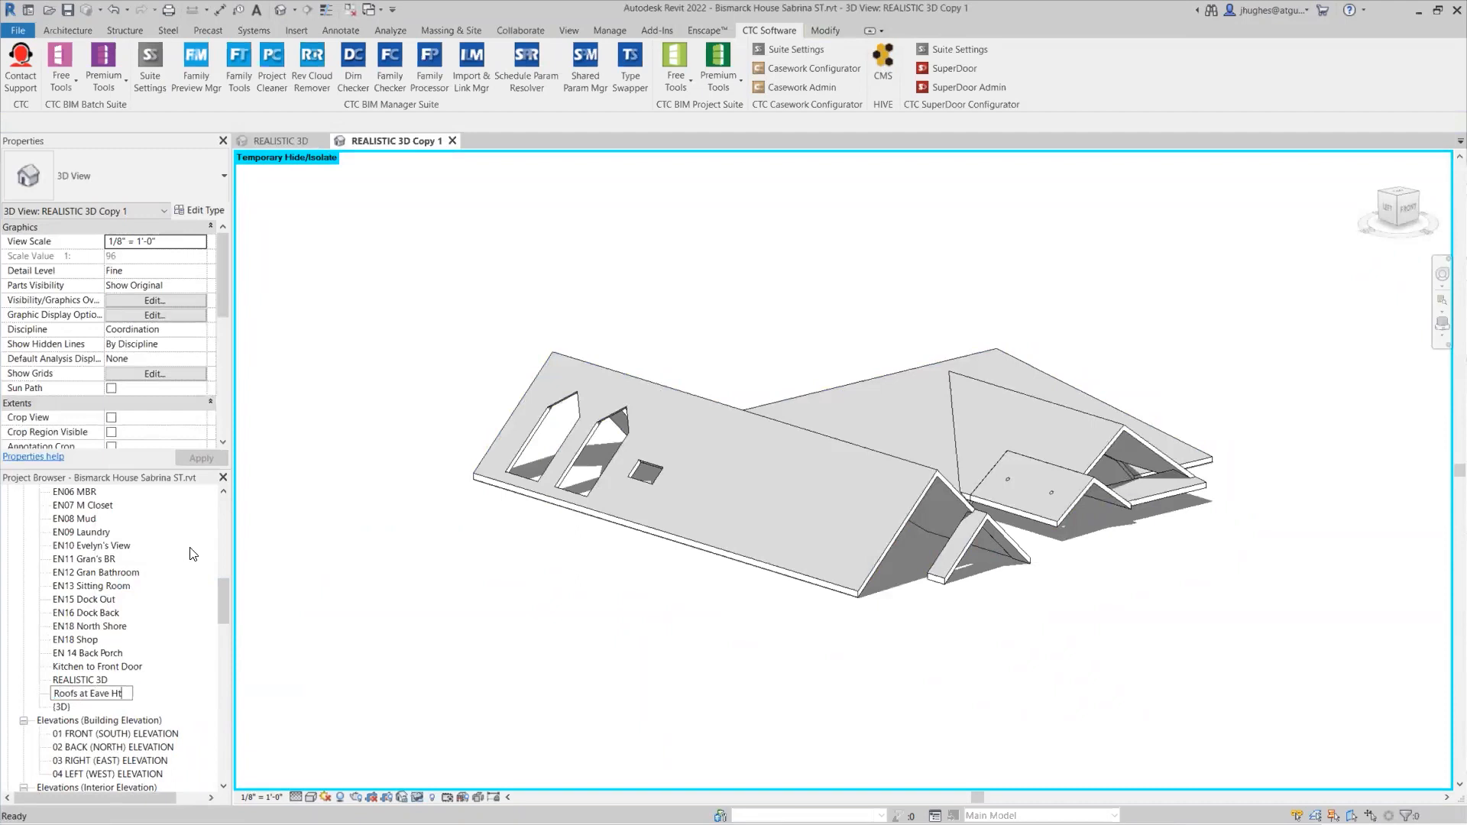
{"action": "key", "text": "Return"}
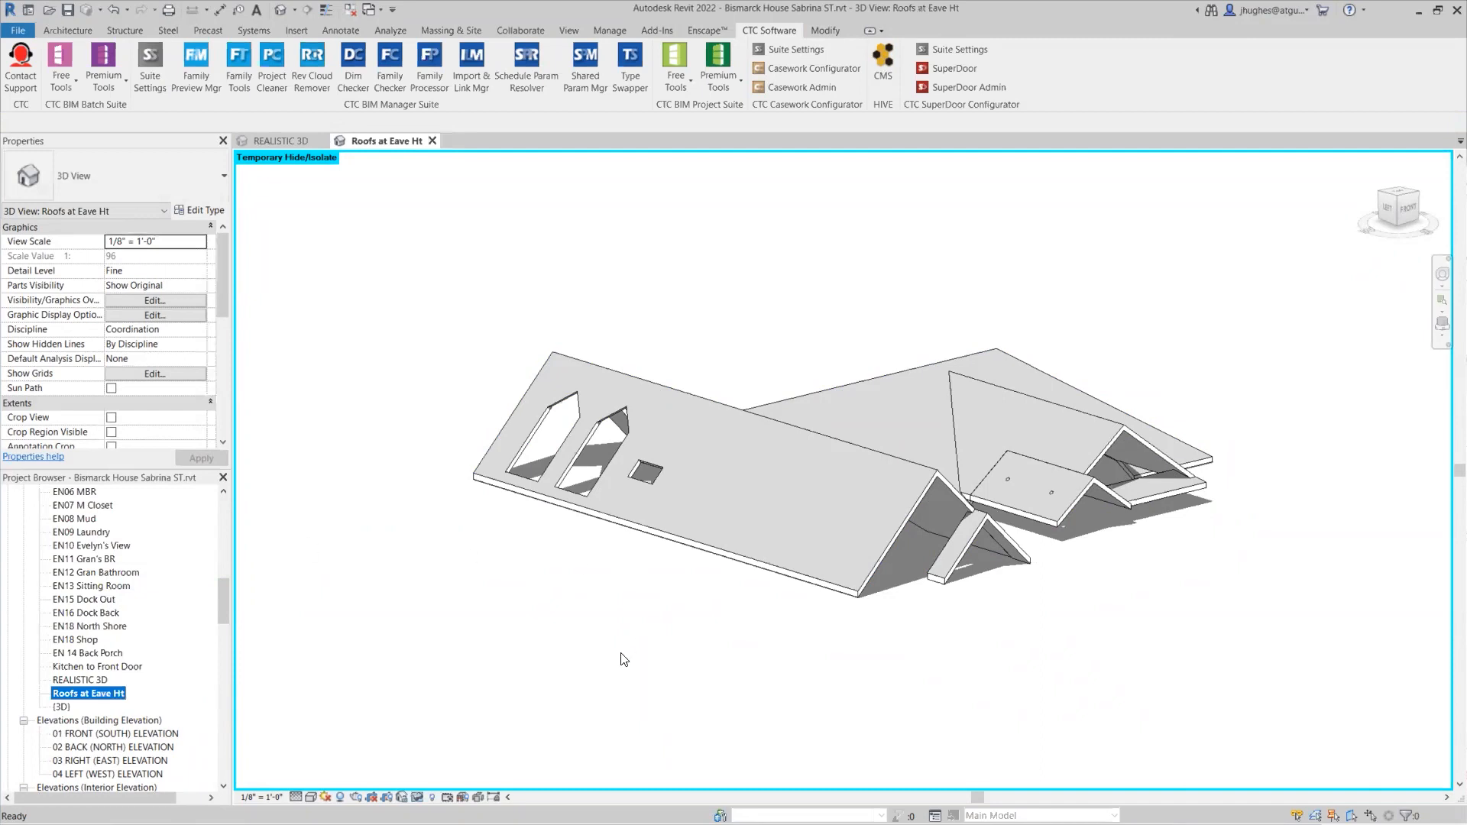
Apply the temporary hide/isolate permanently to the Roofs at Eave Ht view and inspect the roofs.
{"action": "left_click", "coordinate": [418, 797]}
{"action": "left_click", "coordinate": [419, 796]}
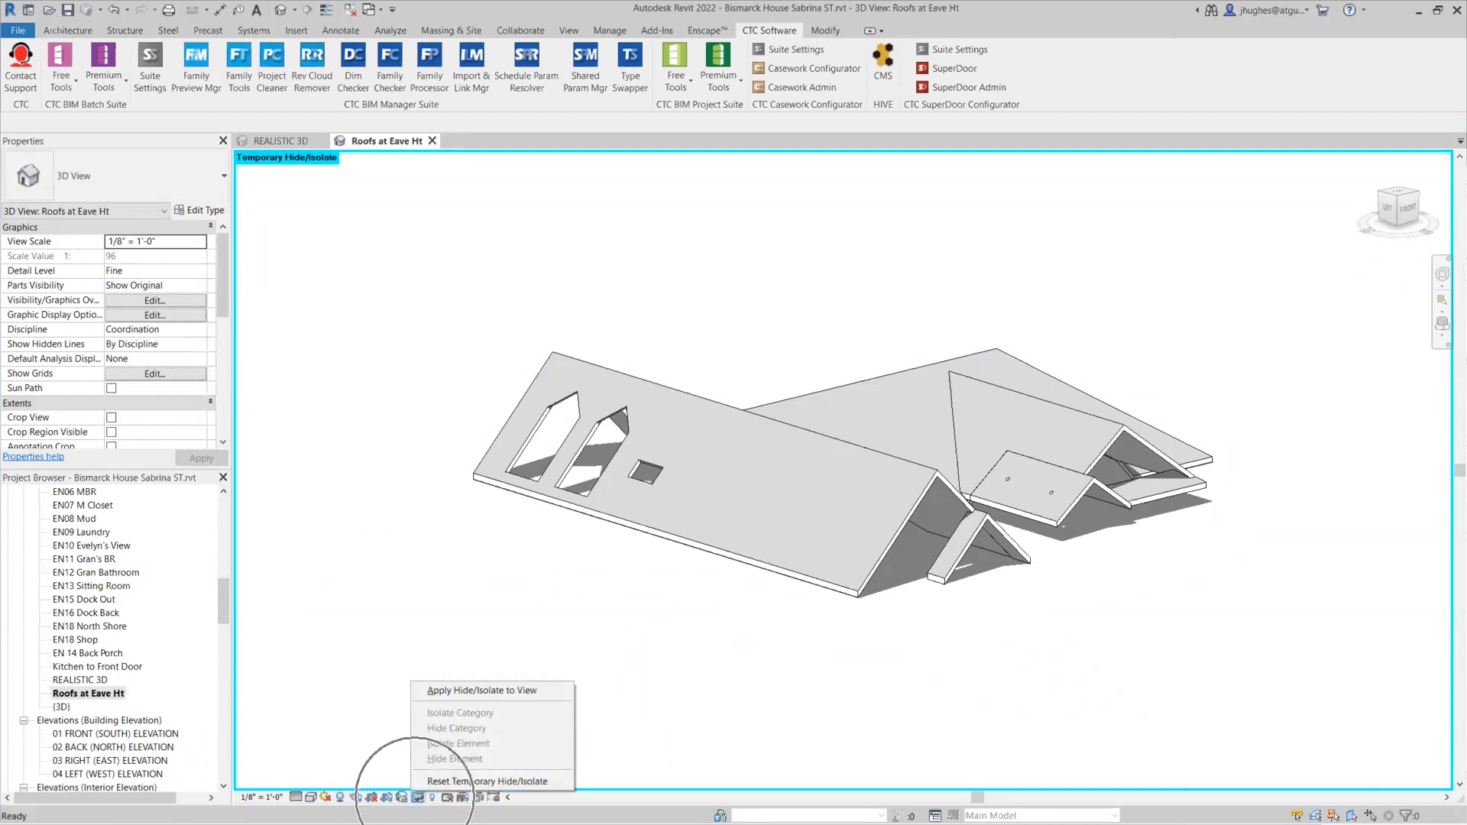
{"action": "left_click", "coordinate": [429, 691]}
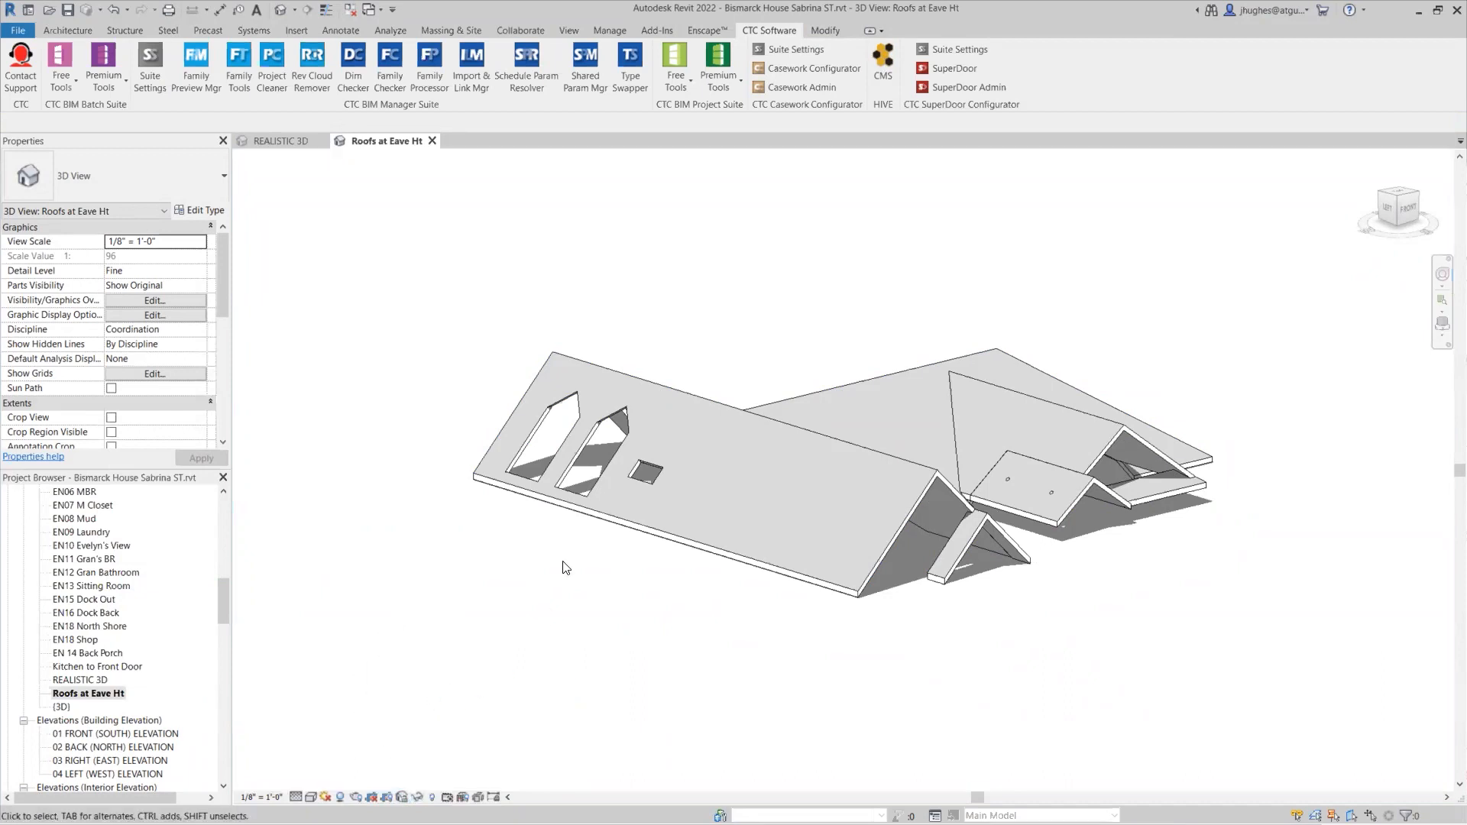
{"action": "scroll", "coordinate": [1001, 648], "scroll_direction": "down", "scroll_amount": 3}
{"action": "middle_click_drag", "start_coordinate": [793, 636], "coordinate": [939, 697], "text": "shift"}
{"action": "middle_click_drag", "start_coordinate": [1003, 645], "coordinate": [797, 649], "text": "shift"}
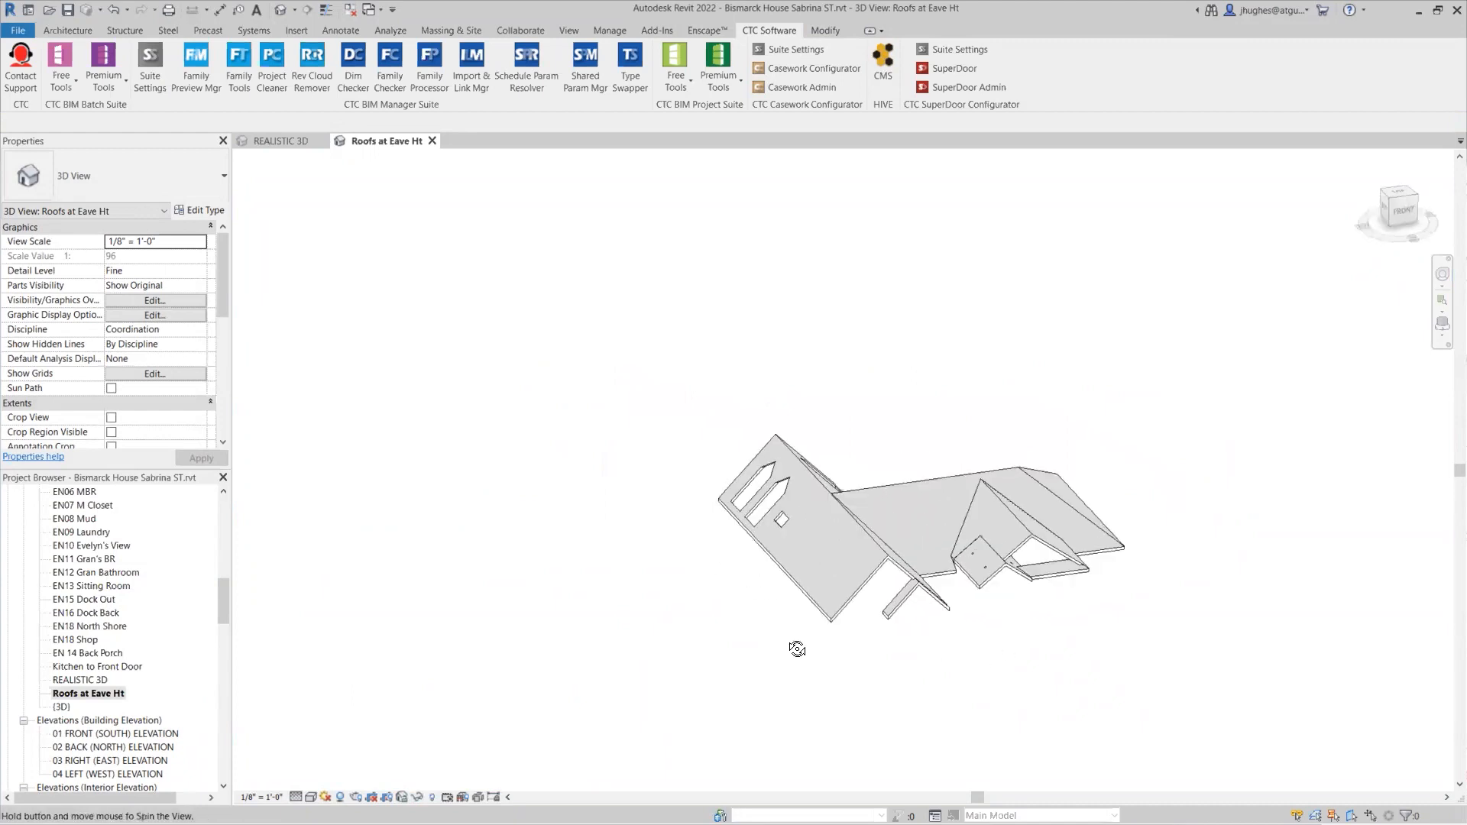
Return to the REALISTIC 3D view and reset its temporary hide/isolate to bring back the whole site model.
{"action": "left_click", "coordinate": [78, 694]}
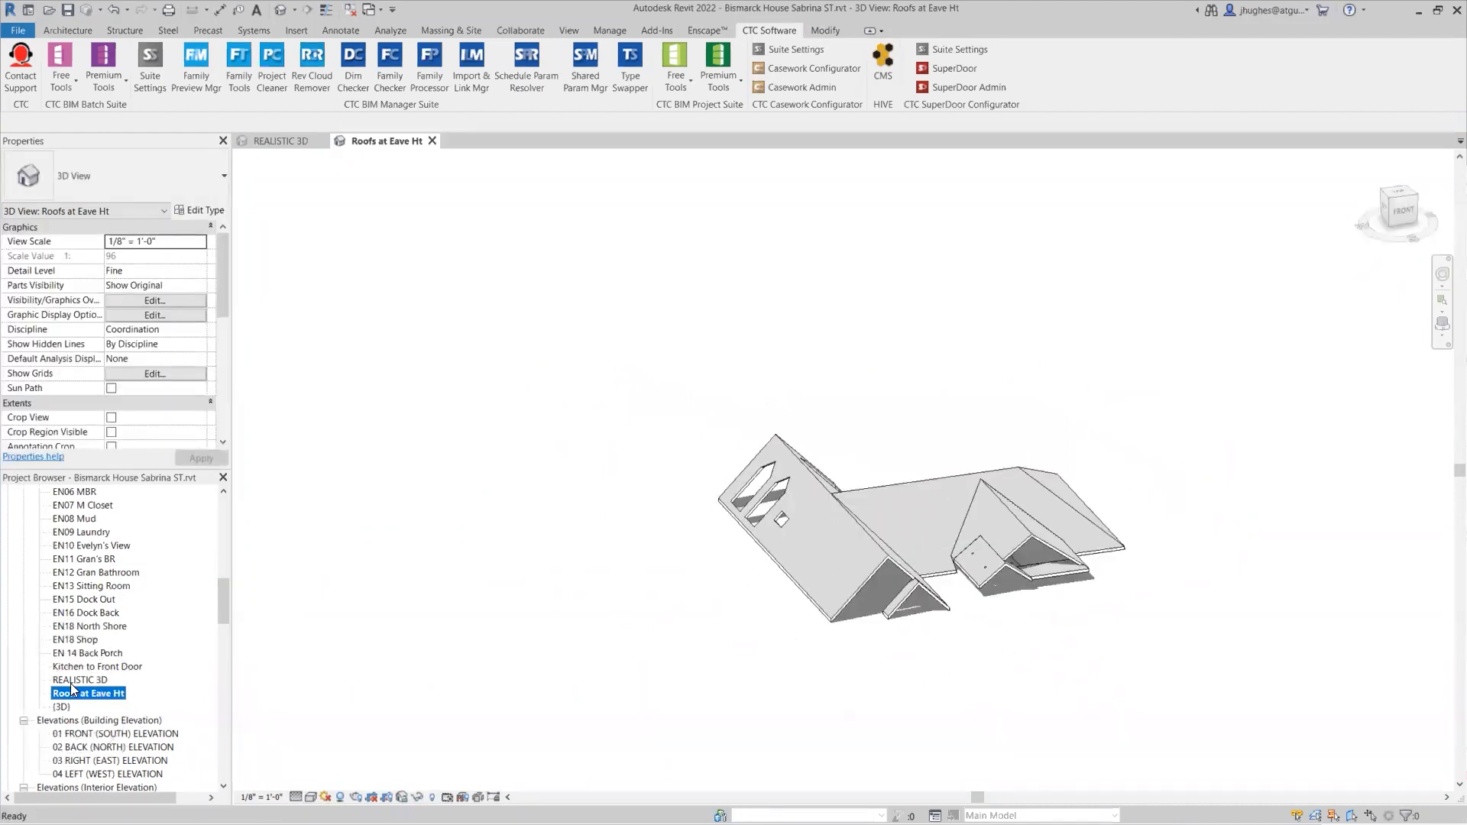
{"action": "double_click", "coordinate": [71, 680]}
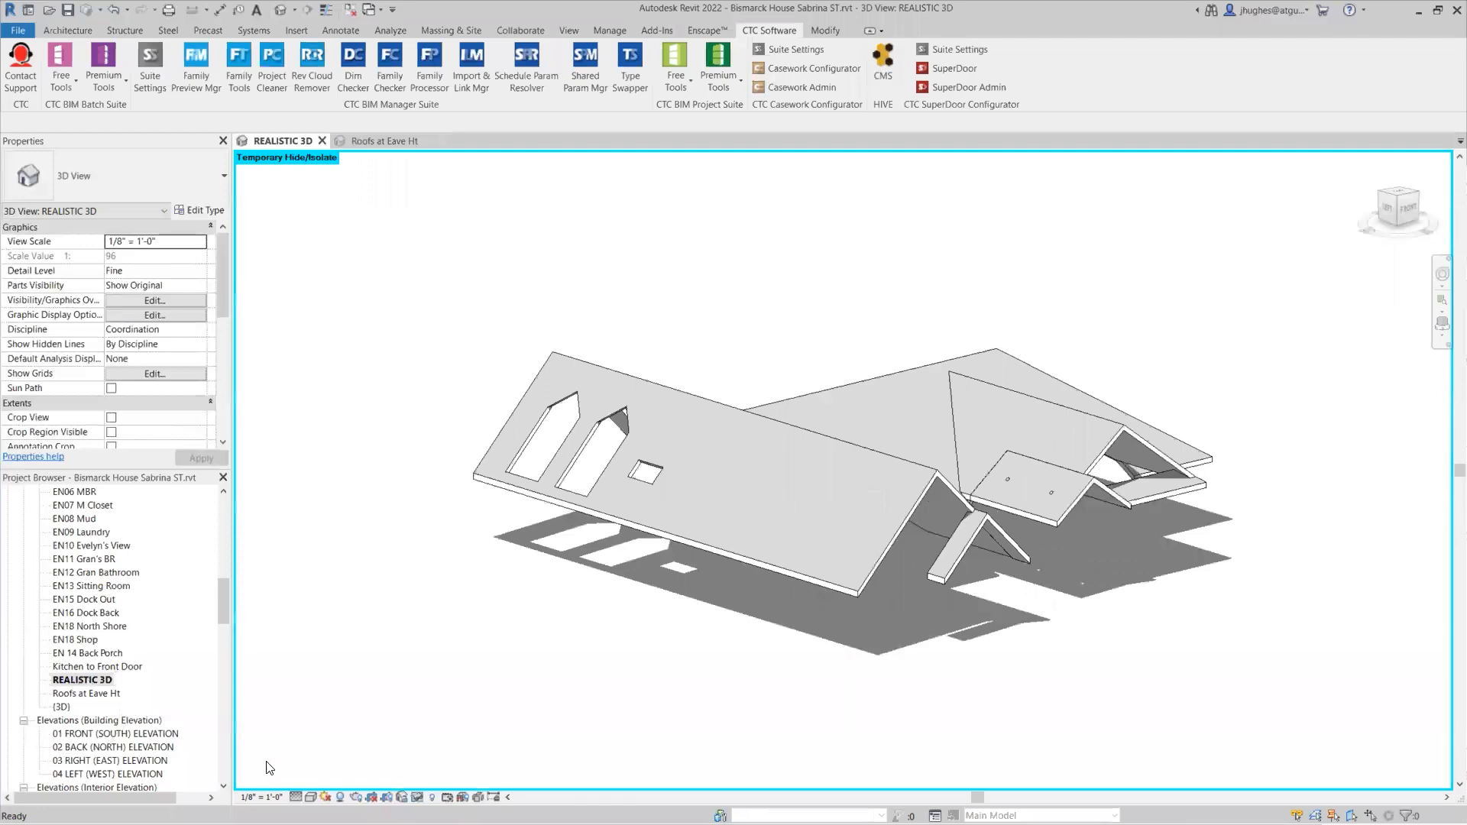
{"action": "left_click", "coordinate": [417, 797]}
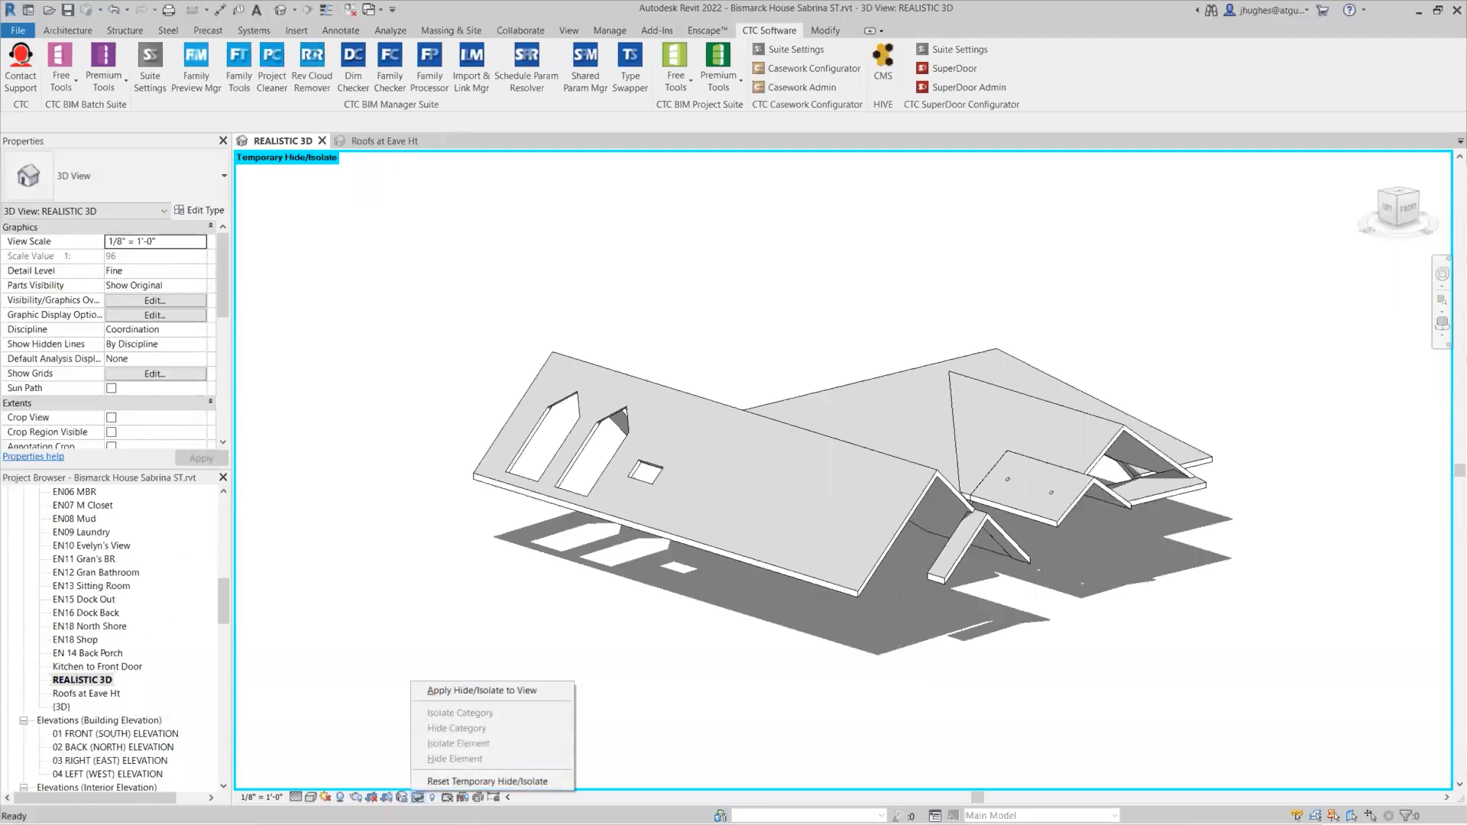
{"action": "left_click", "coordinate": [424, 781]}
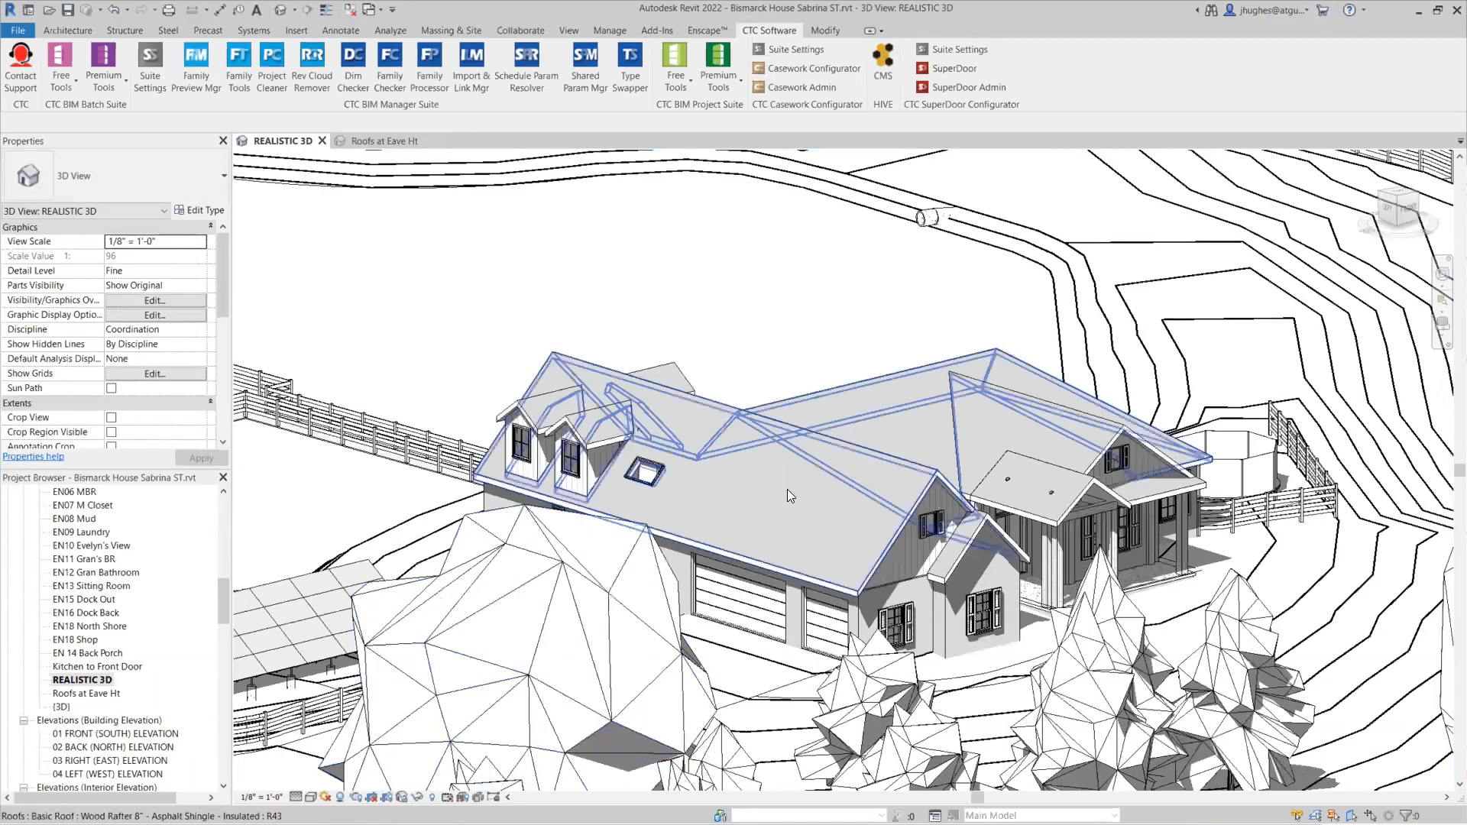
{"action": "scroll", "coordinate": [787, 494], "scroll_direction": "down", "scroll_amount": 3}
{"action": "middle_click_drag", "start_coordinate": [766, 573], "coordinate": [742, 684], "text": "shift"}
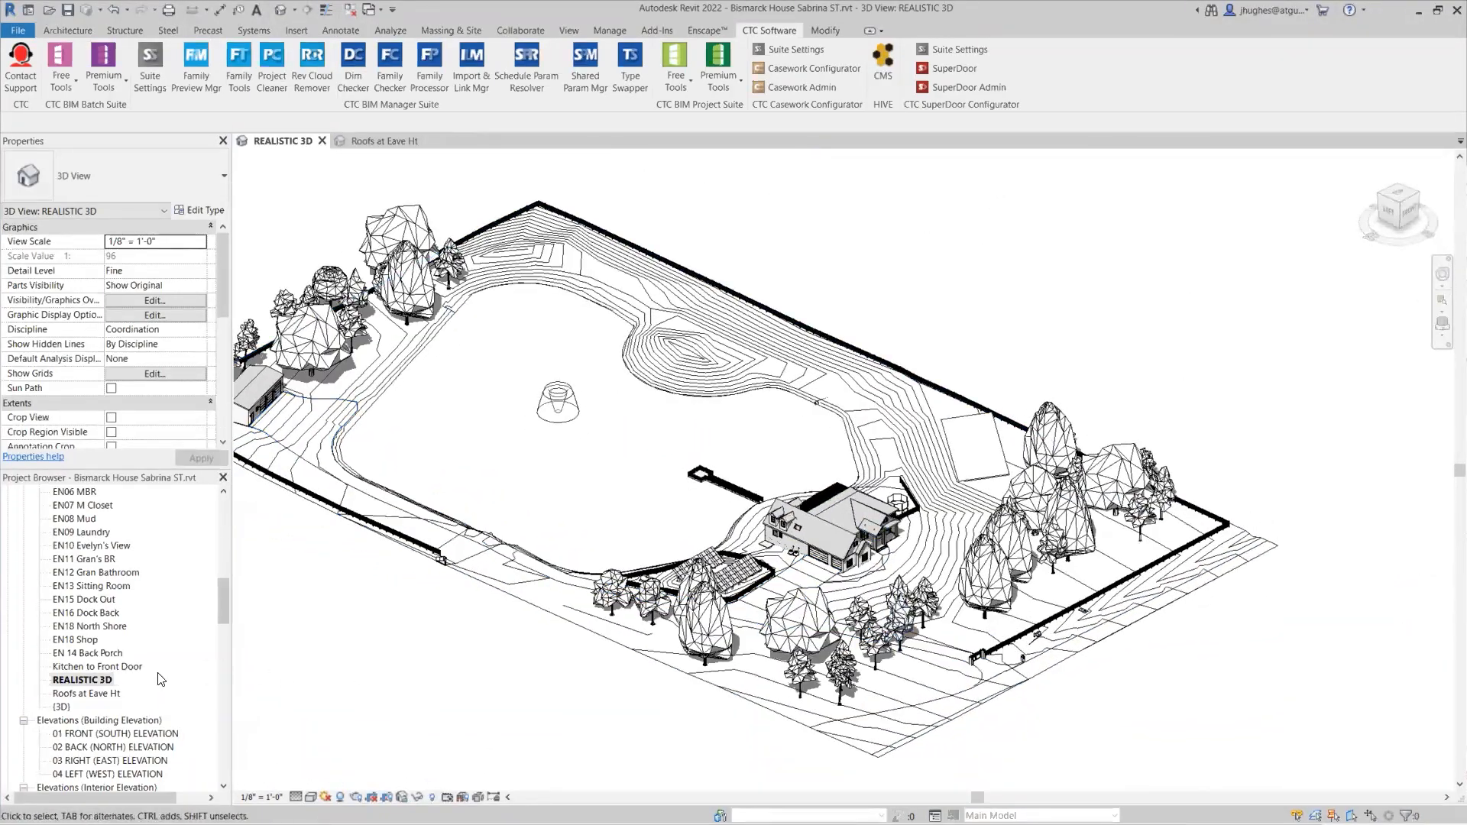
Open the Roofs at Eave Ht view, inspect the isolated roofs from another angle, and return to the REALISTIC 3D view.
{"action": "left_click", "coordinate": [114, 695]}
{"action": "left_click", "coordinate": [111, 694]}
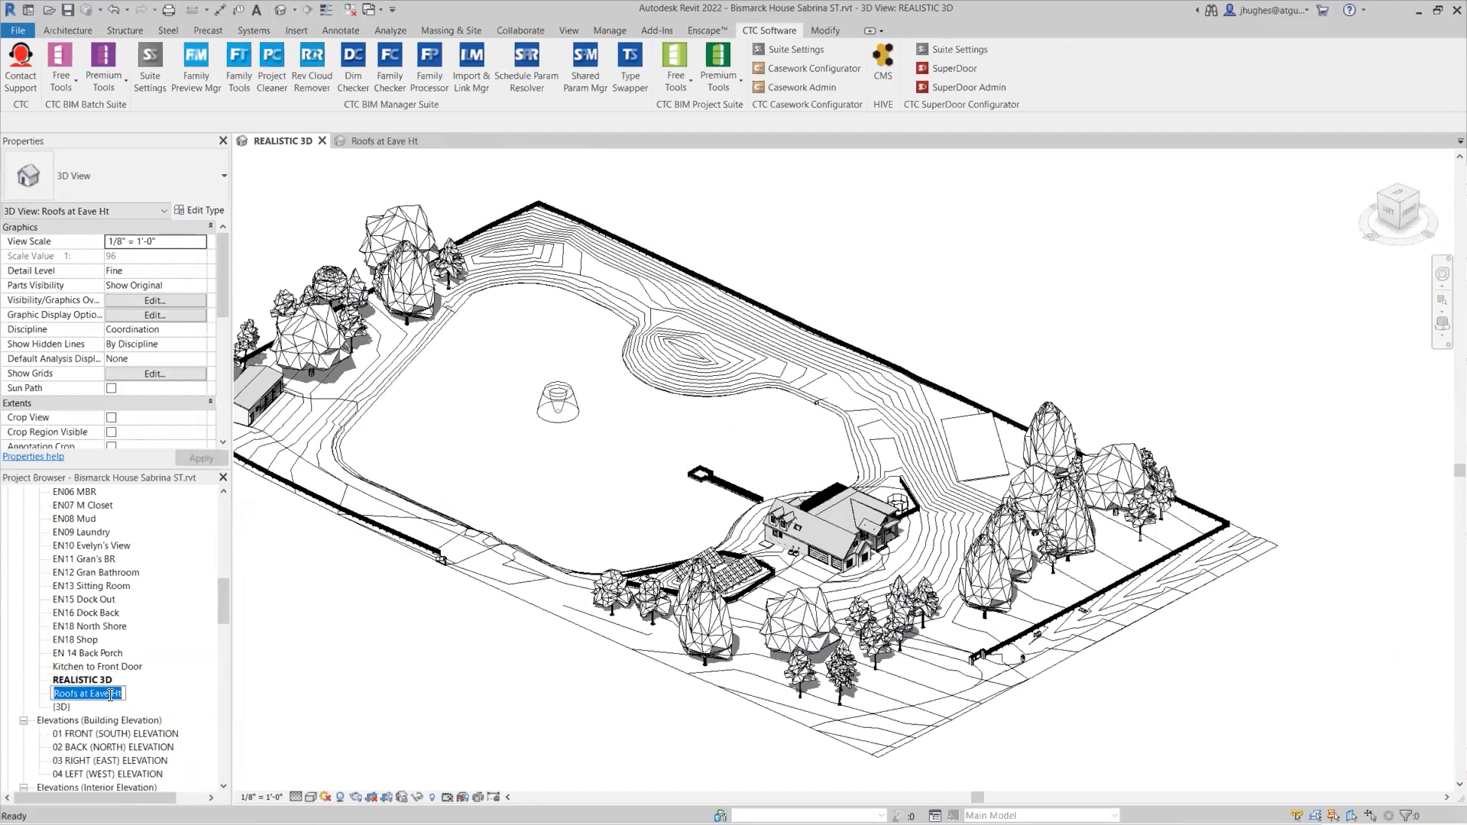
{"action": "key", "text": "Return"}
{"action": "double_click", "coordinate": [117, 695]}
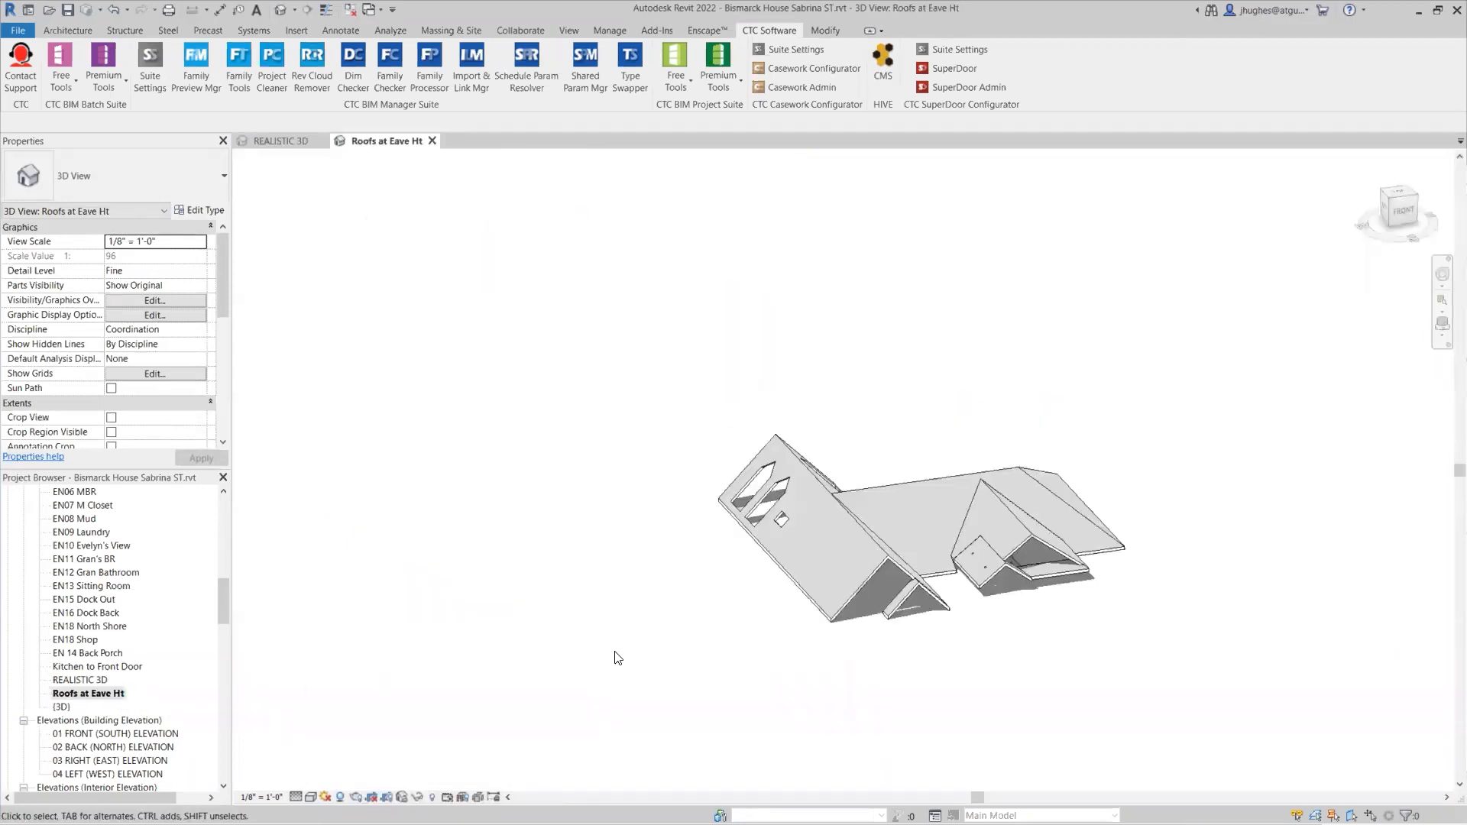
{"action": "middle_click_drag", "start_coordinate": [761, 672], "coordinate": [738, 686], "text": "shift"}
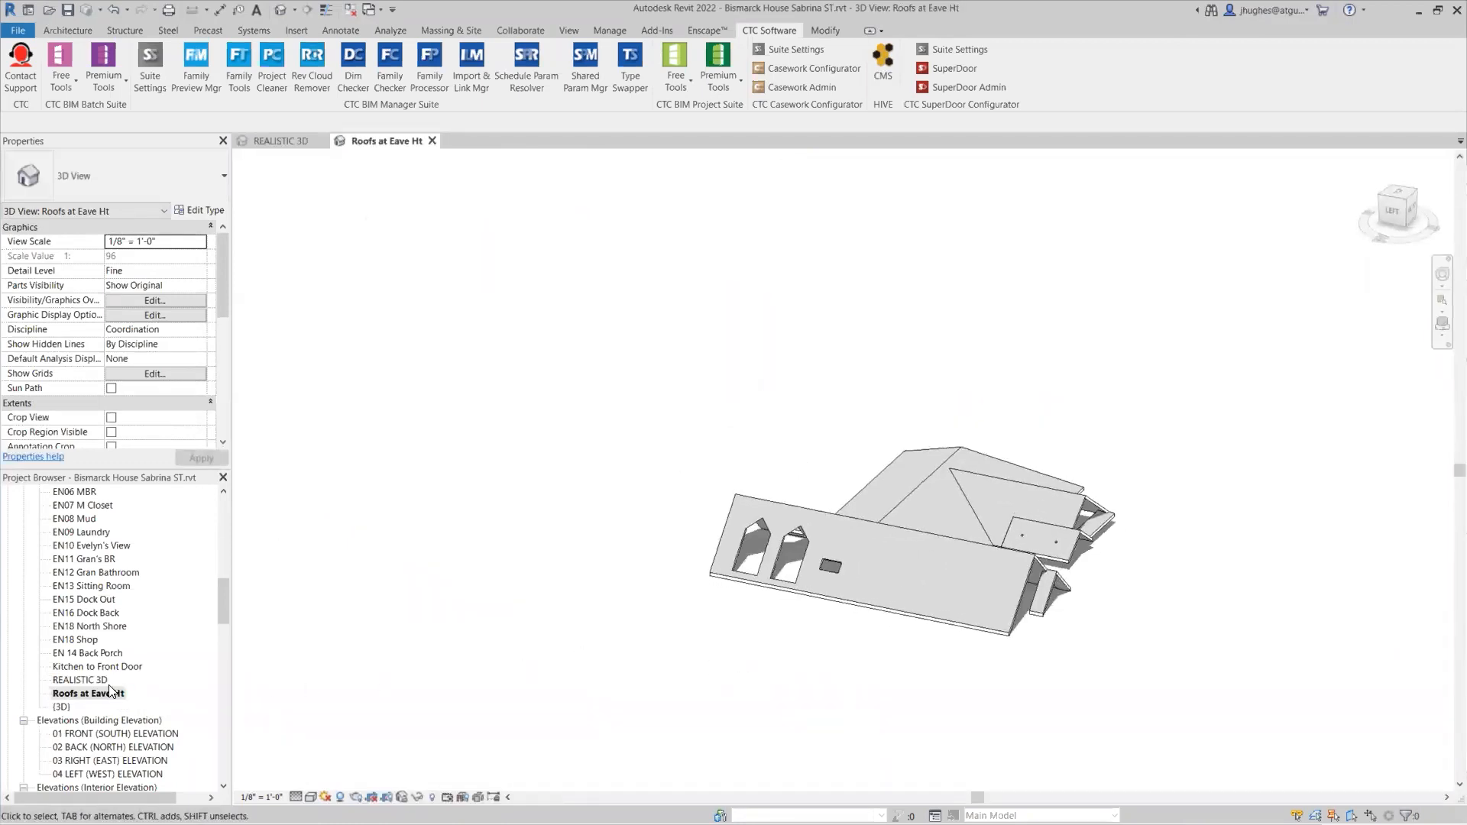
{"action": "double_click", "coordinate": [91, 679]}
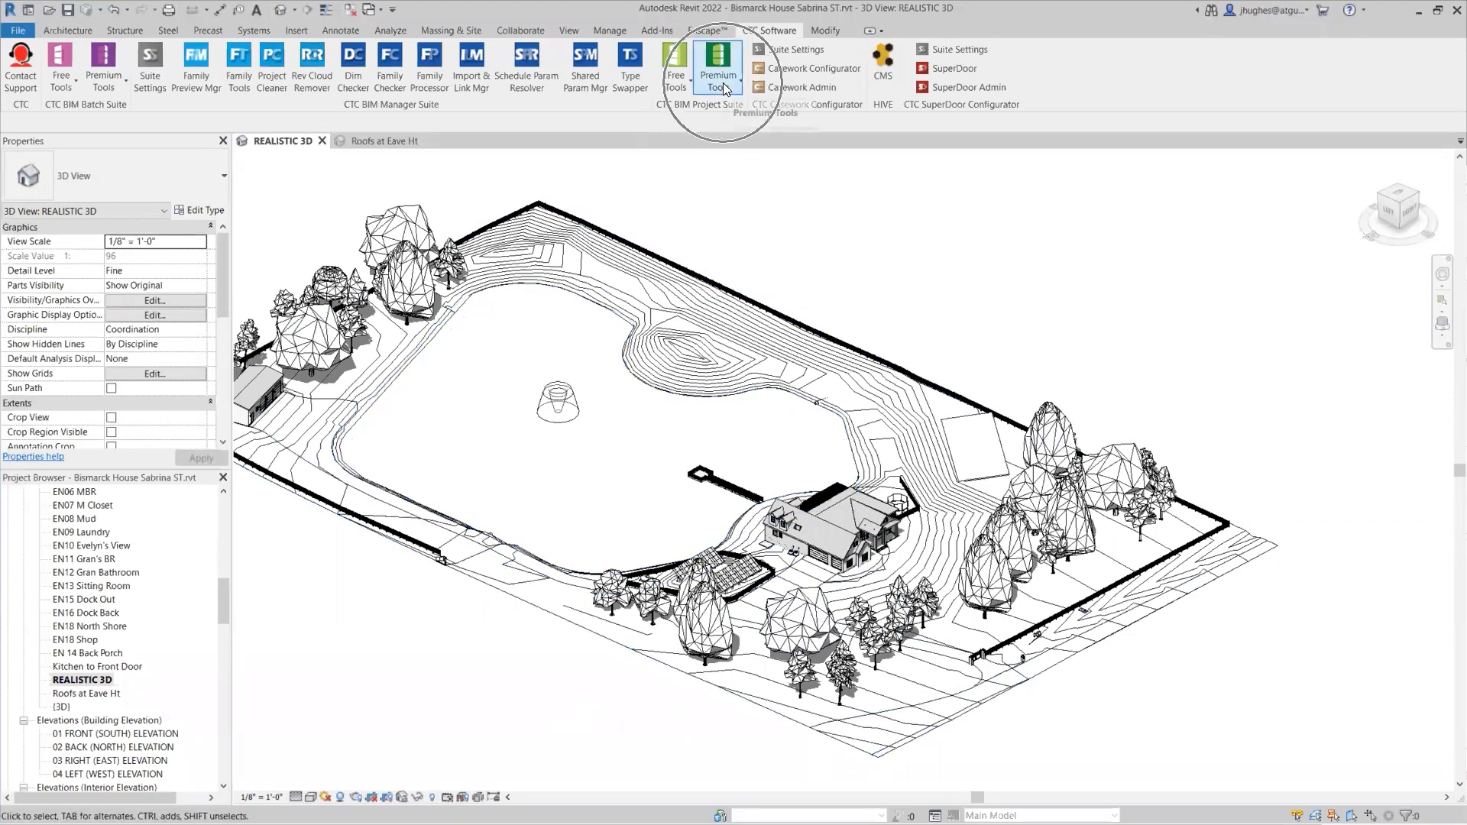
Start a new Quick Select on the project and set its category to Lighting Fixtures.
{"action": "left_click", "coordinate": [689, 81]}
{"action": "left_click", "coordinate": [694, 203]}
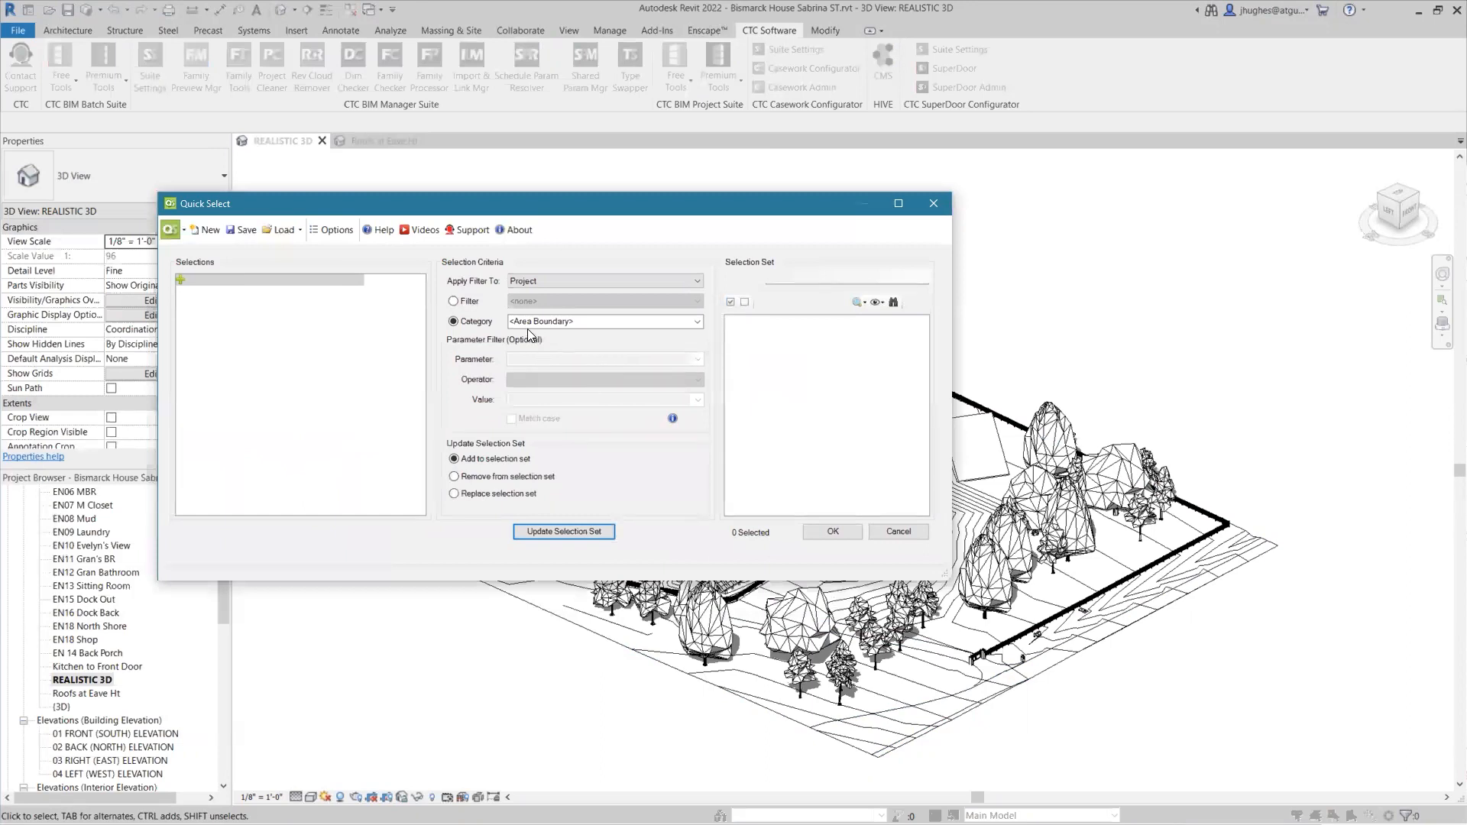
{"action": "left_click", "coordinate": [696, 321]}
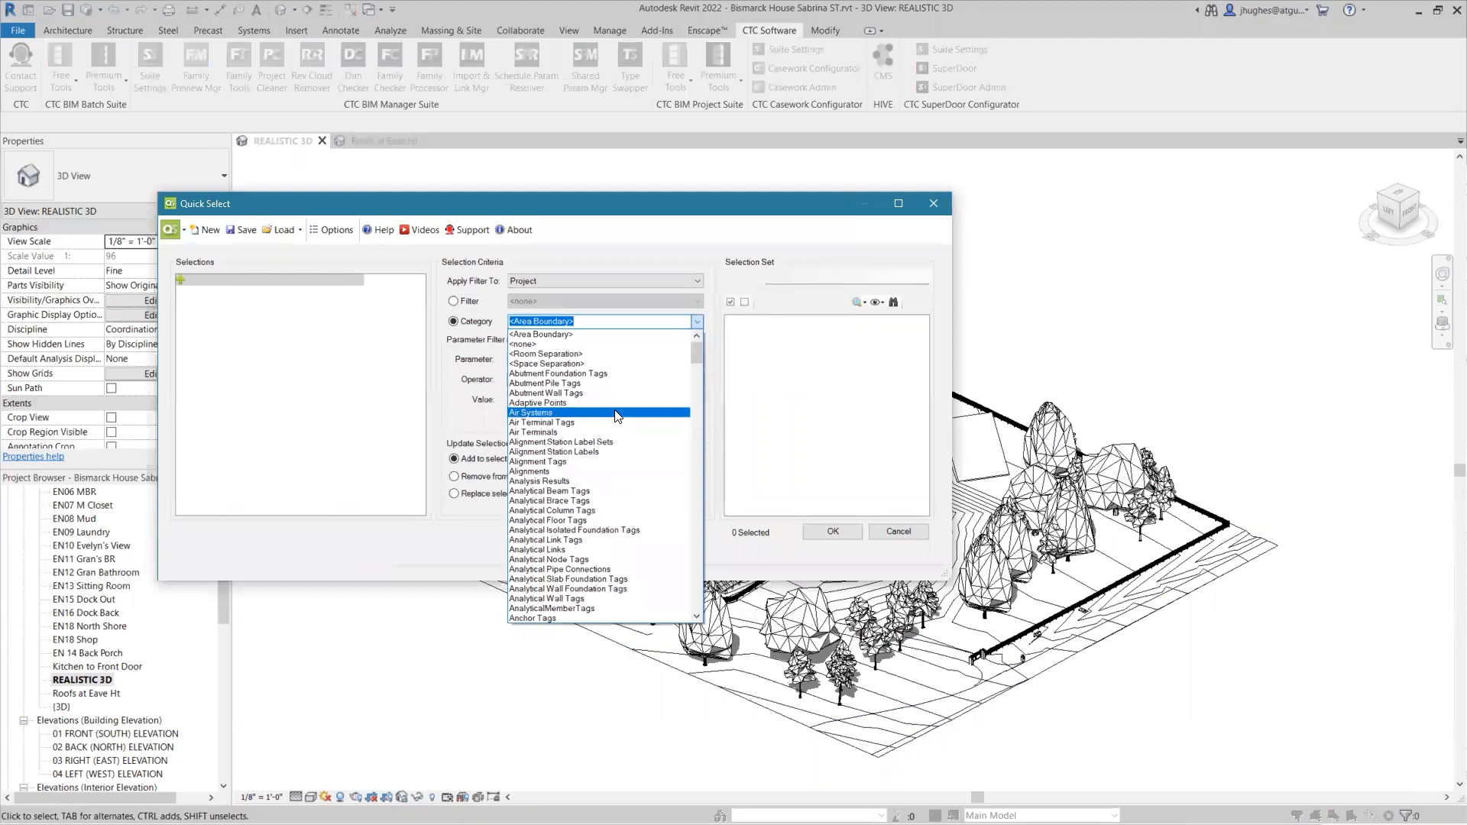
{"action": "type", "text": "lighting Device Tags"}
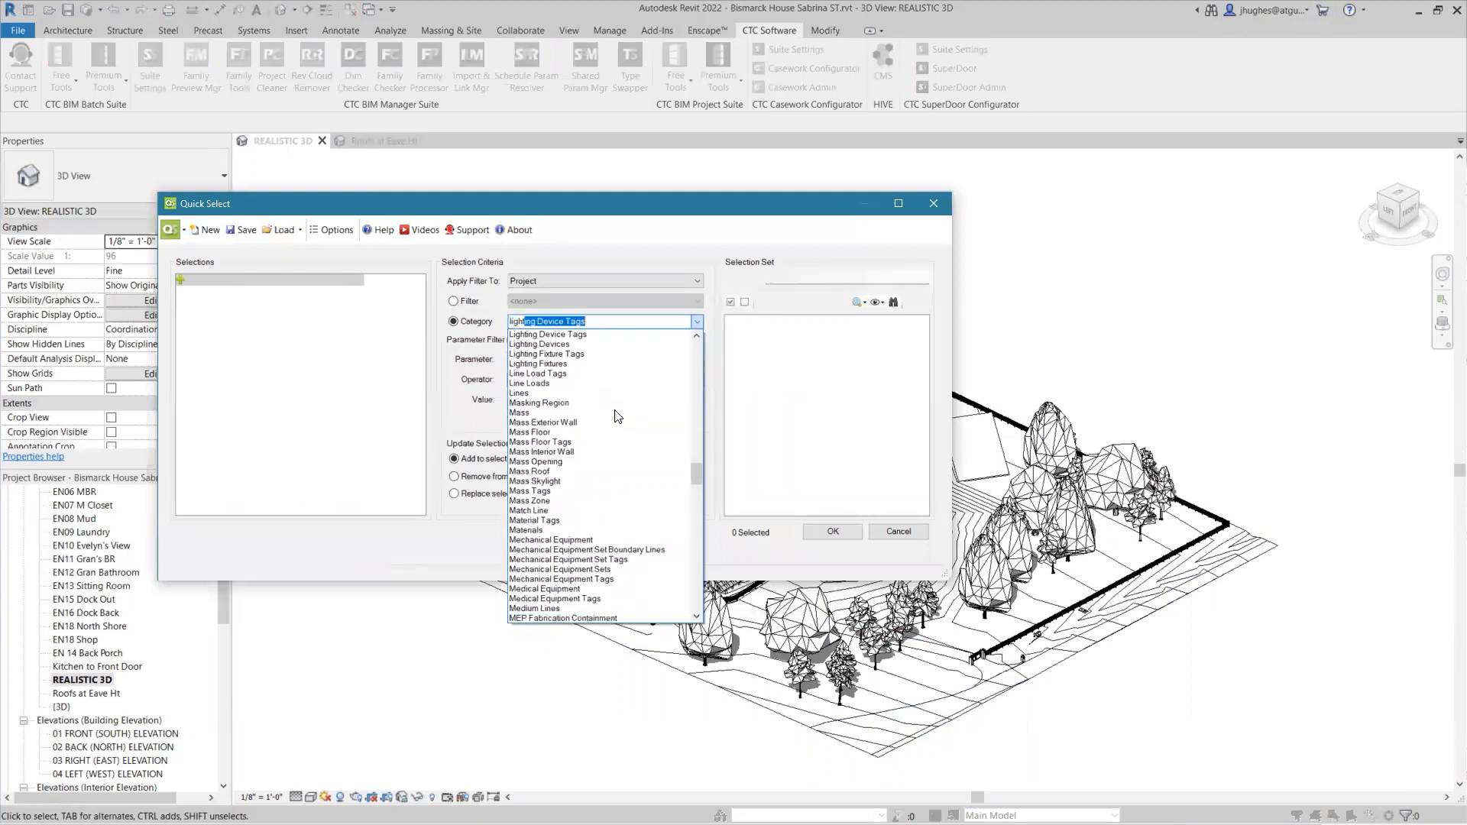
{"action": "left_click", "coordinate": [558, 364]}
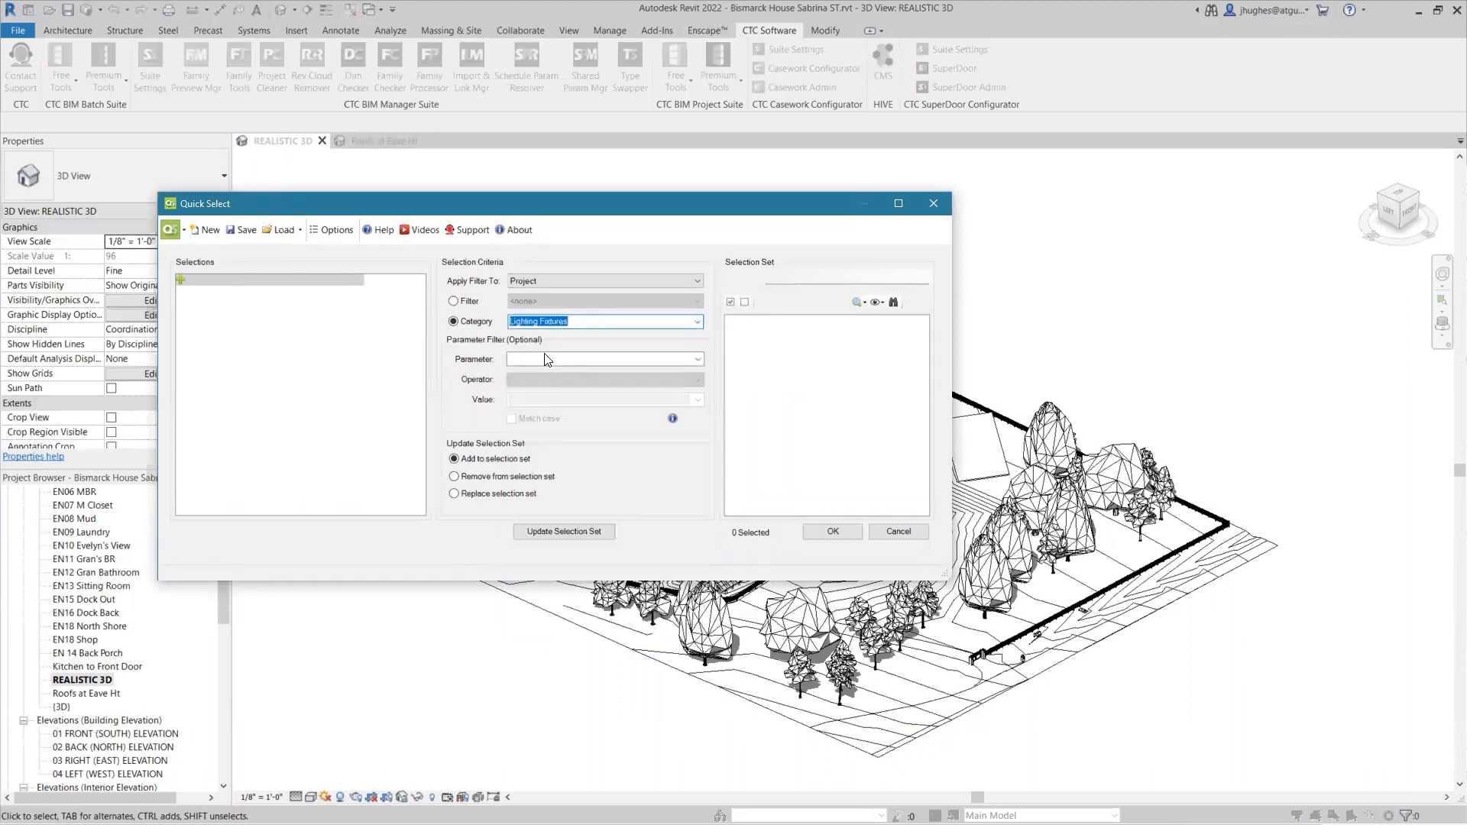
Filter the lighting fixtures by the Cost (Type) parameter with the operator Equal and the value (Not Set).
{"action": "left_click", "coordinate": [697, 359]}
{"action": "scroll", "coordinate": [609, 469], "scroll_direction": "down", "scroll_amount": 8}
{"action": "scroll", "coordinate": [578, 533], "scroll_direction": "down", "scroll_amount": 5}
{"action": "left_click_drag", "start_coordinate": [694, 569], "coordinate": [687, 378]}
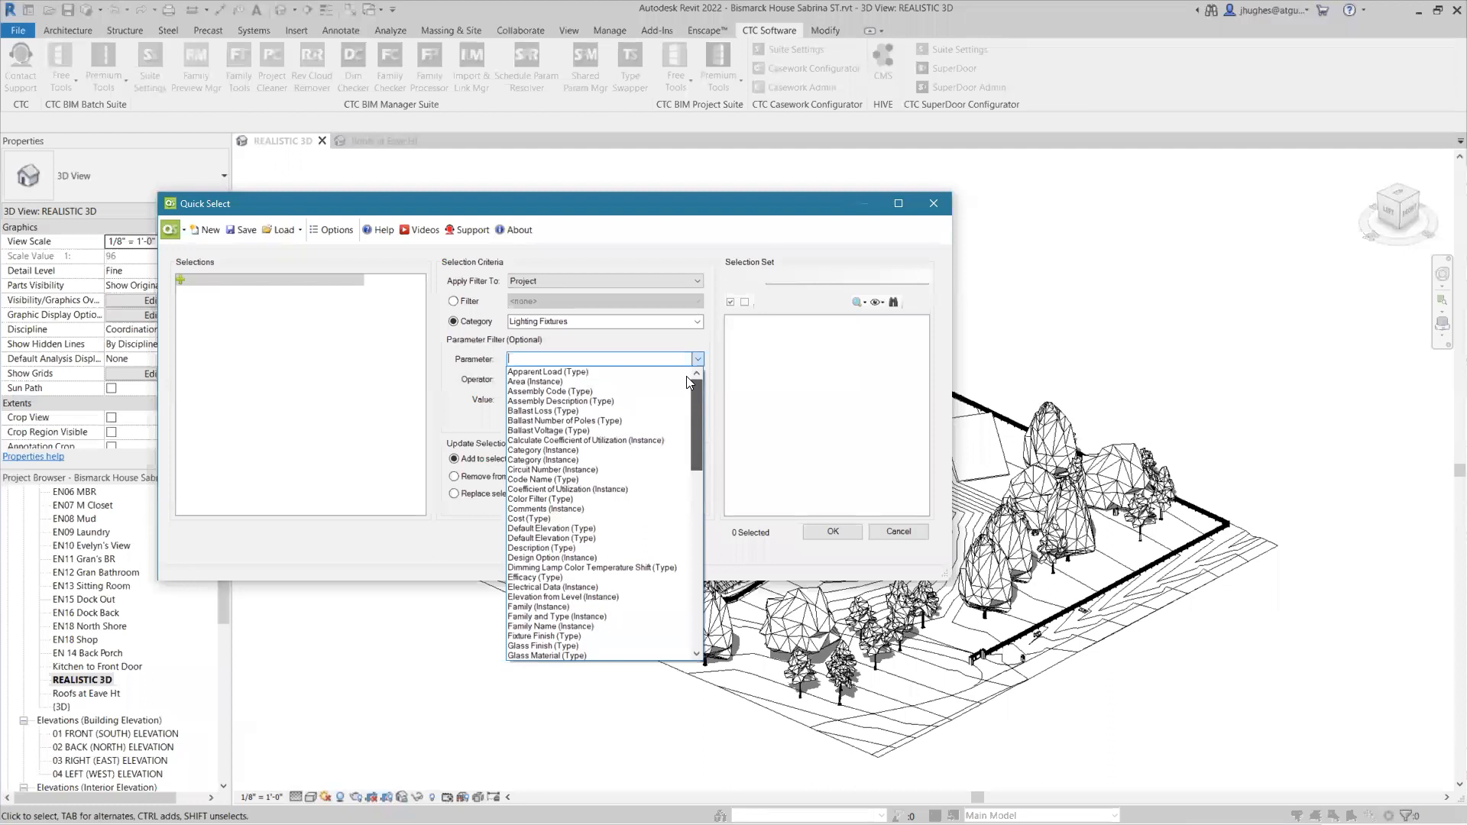
{"action": "left_click", "coordinate": [535, 520]}
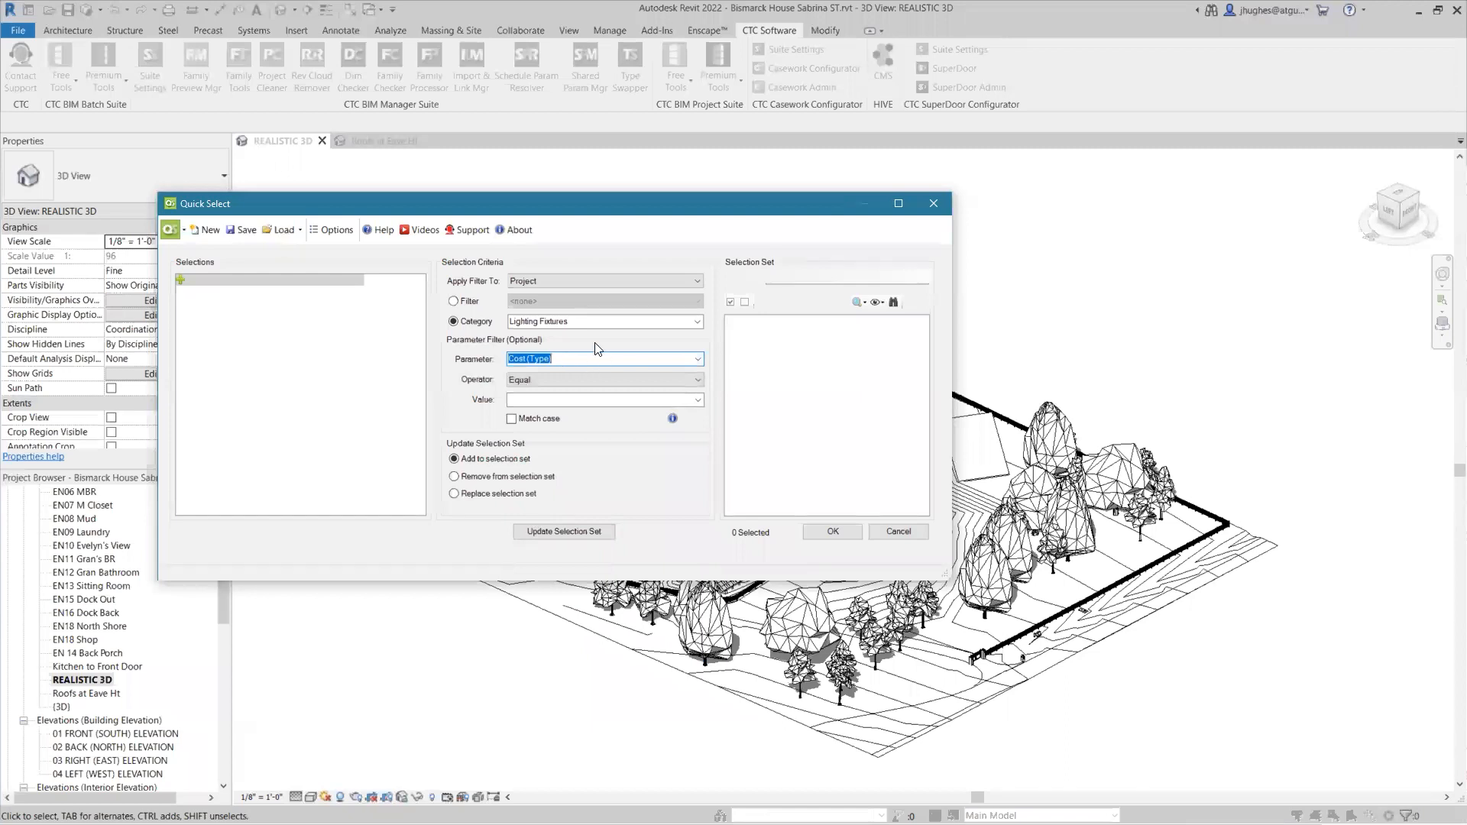
{"action": "left_click", "coordinate": [697, 401]}
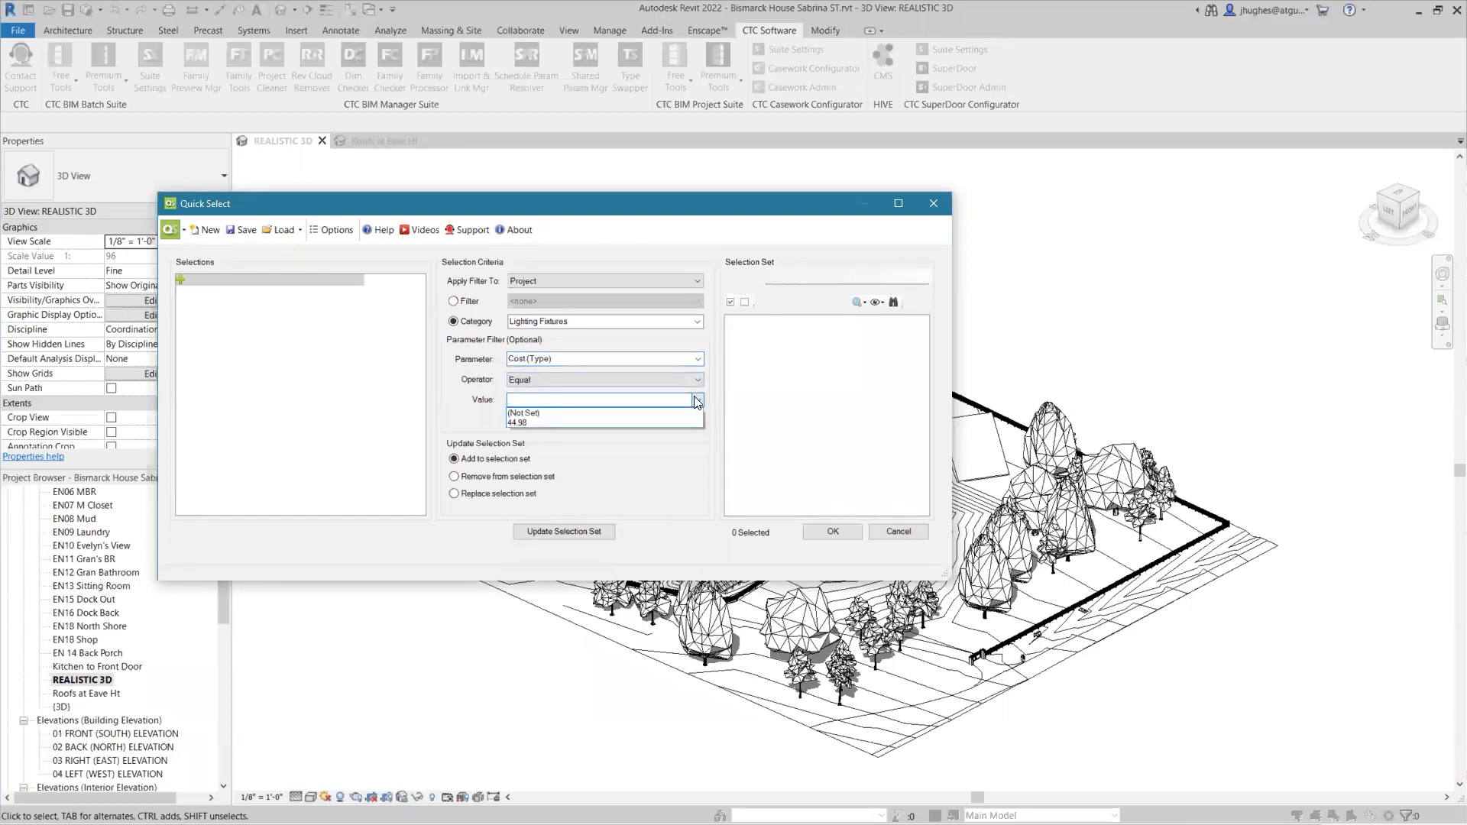
{"action": "left_click", "coordinate": [567, 414]}
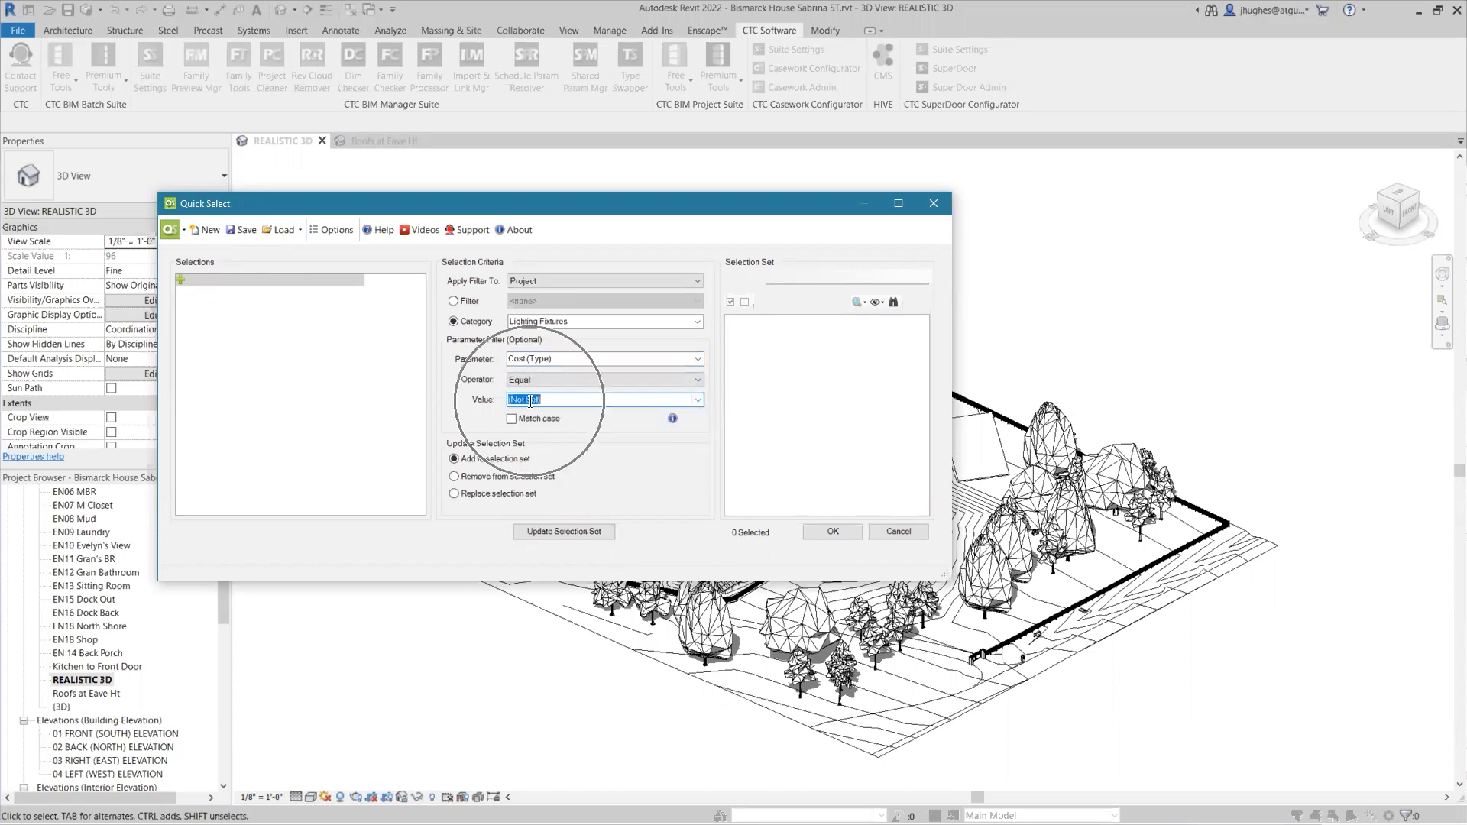
Add the matching fixtures to the selection set and select only the Ramond Vanity Wall Fixture elements in the model.
{"action": "left_click", "coordinate": [561, 527]}
{"action": "left_click", "coordinate": [730, 321]}
{"action": "left_click", "coordinate": [742, 332]}
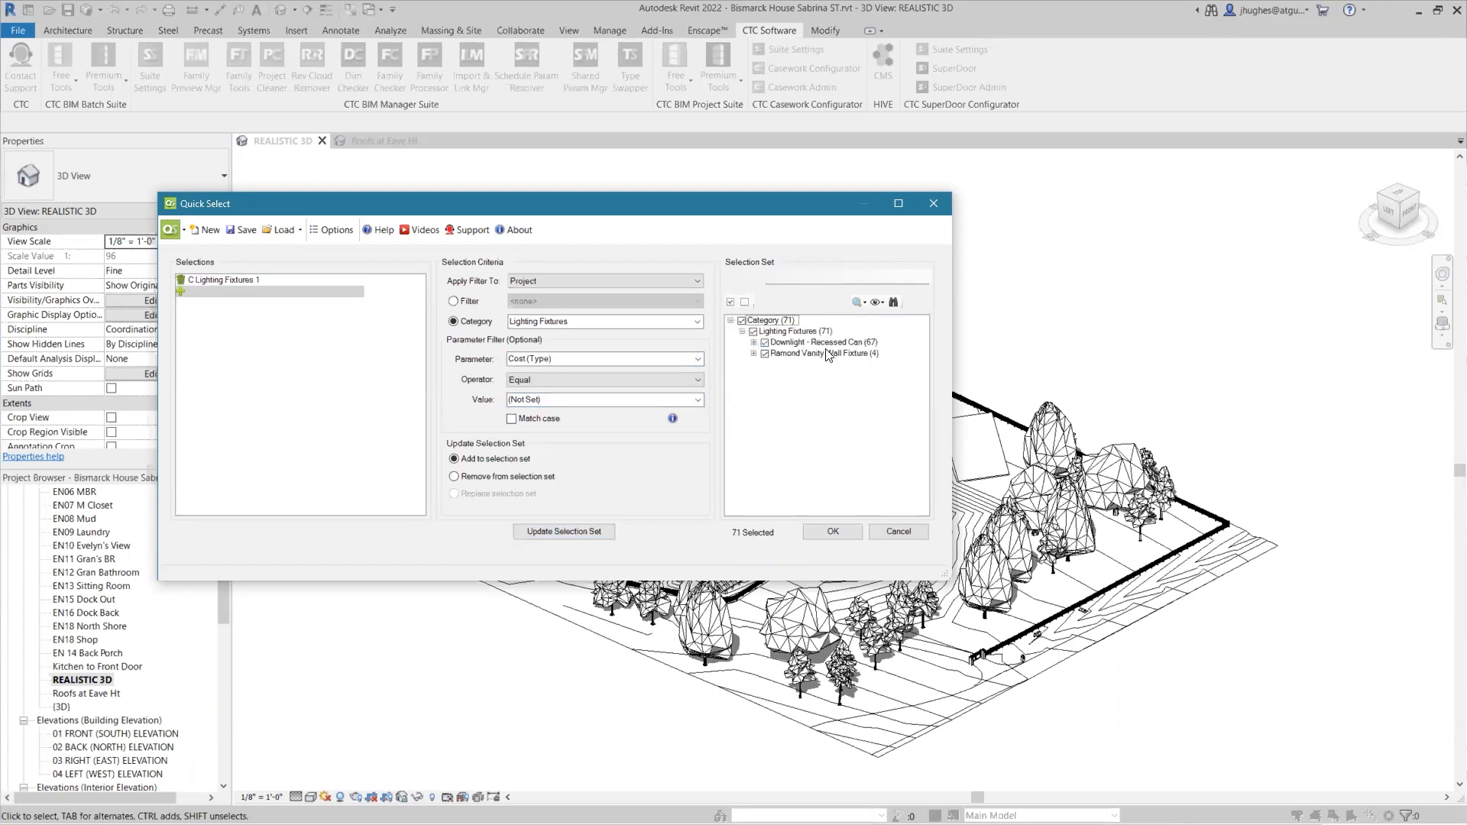
{"action": "left_click", "coordinate": [753, 353]}
{"action": "left_click", "coordinate": [765, 365]}
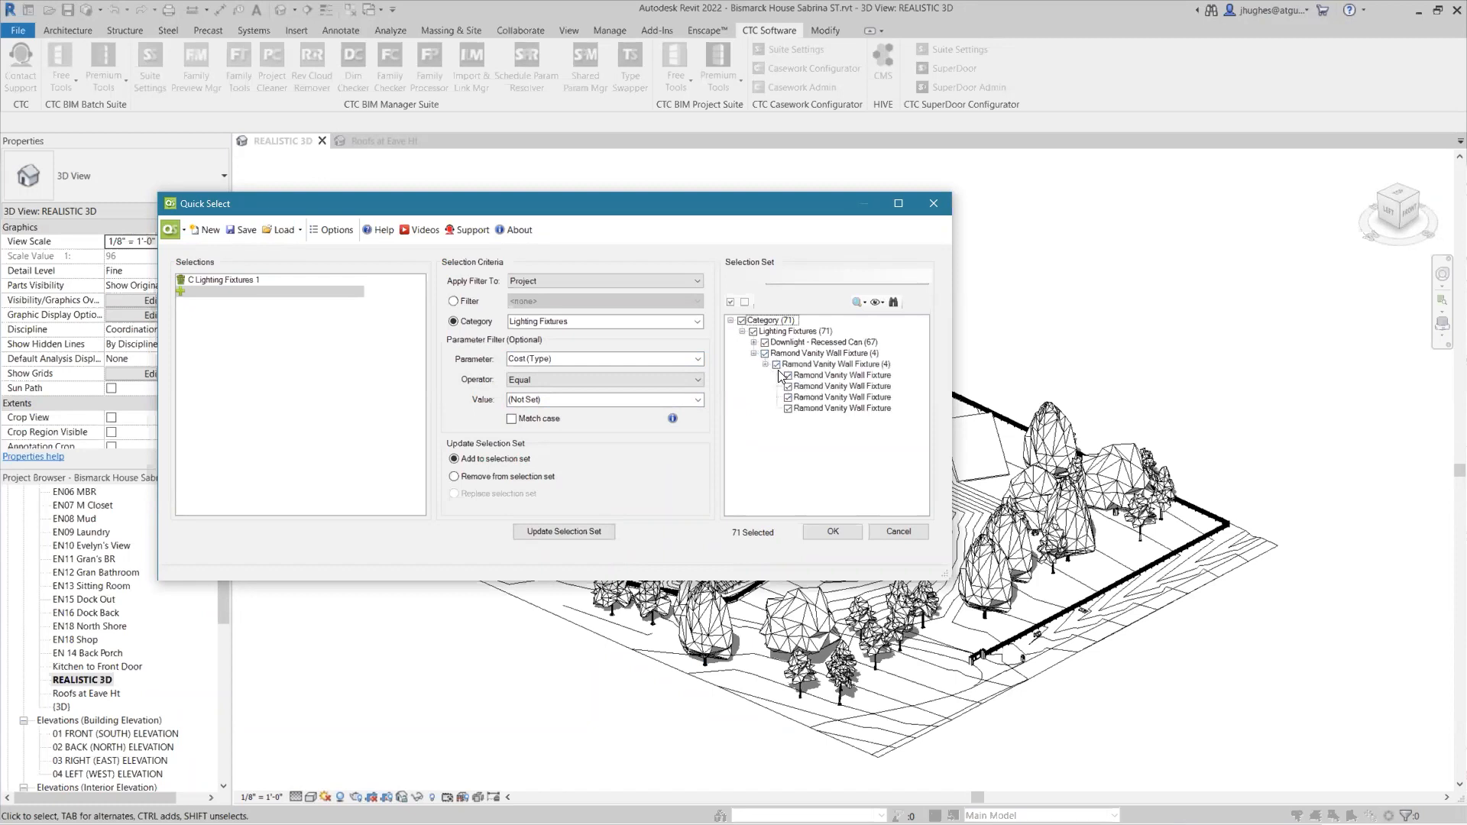
{"action": "left_click", "coordinate": [805, 365]}
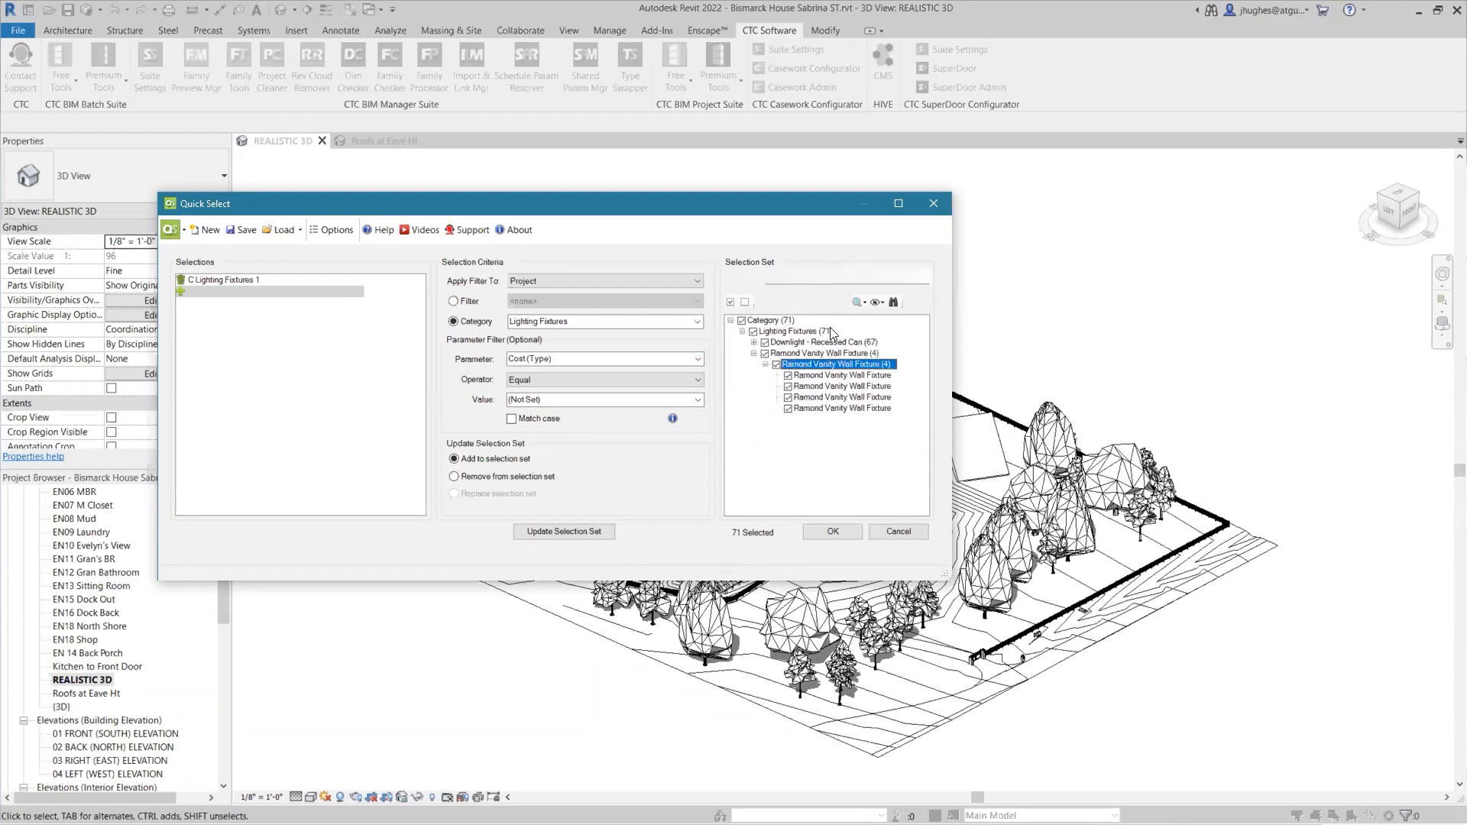
{"action": "left_click", "coordinate": [746, 301]}
{"action": "left_click", "coordinate": [833, 530]}
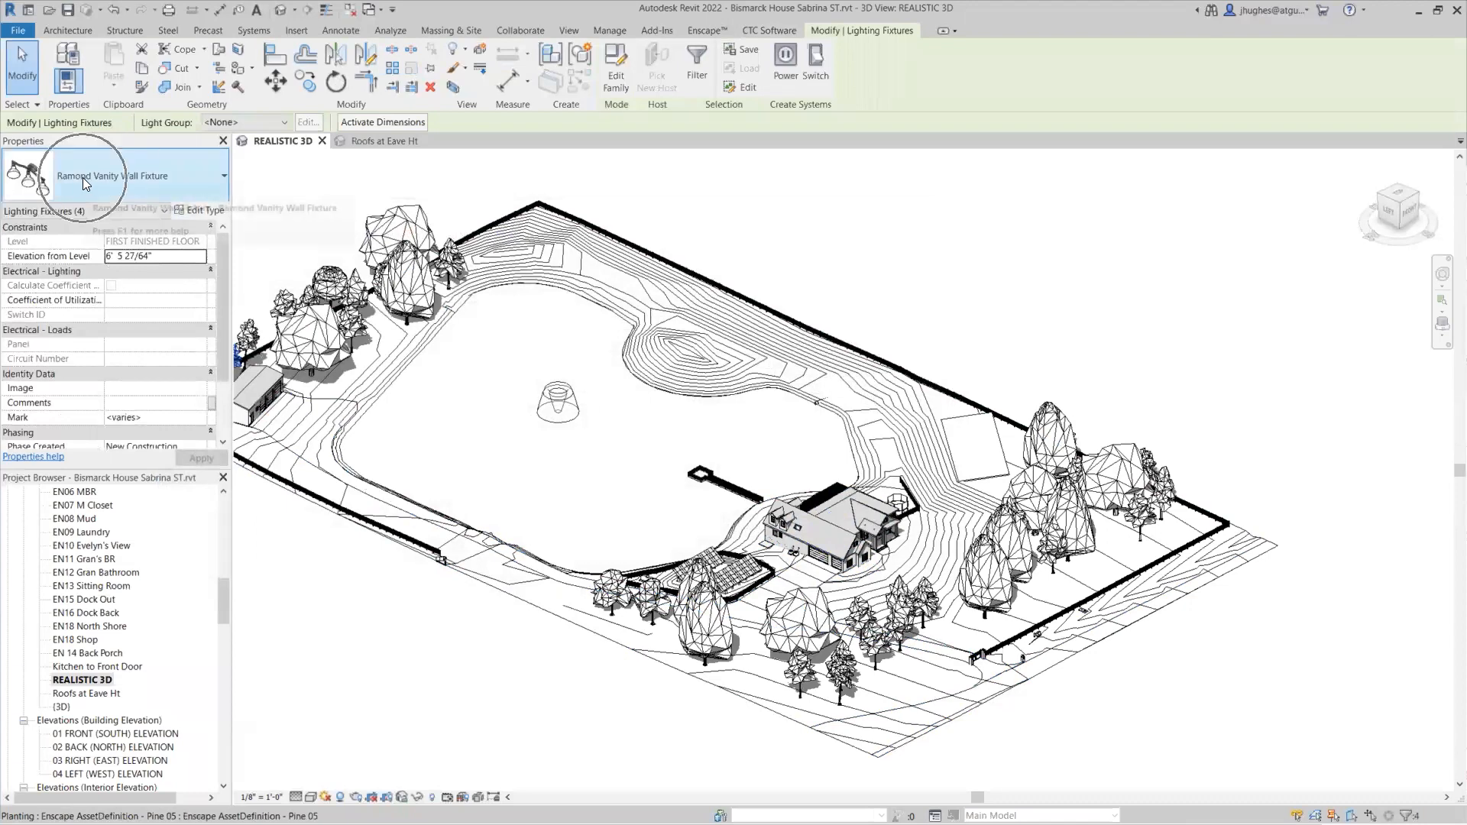
Set the Ramond Vanity Wall Fixture type's Cost to 60.00 in its type properties and clear the selection.
{"action": "left_click", "coordinate": [205, 214]}
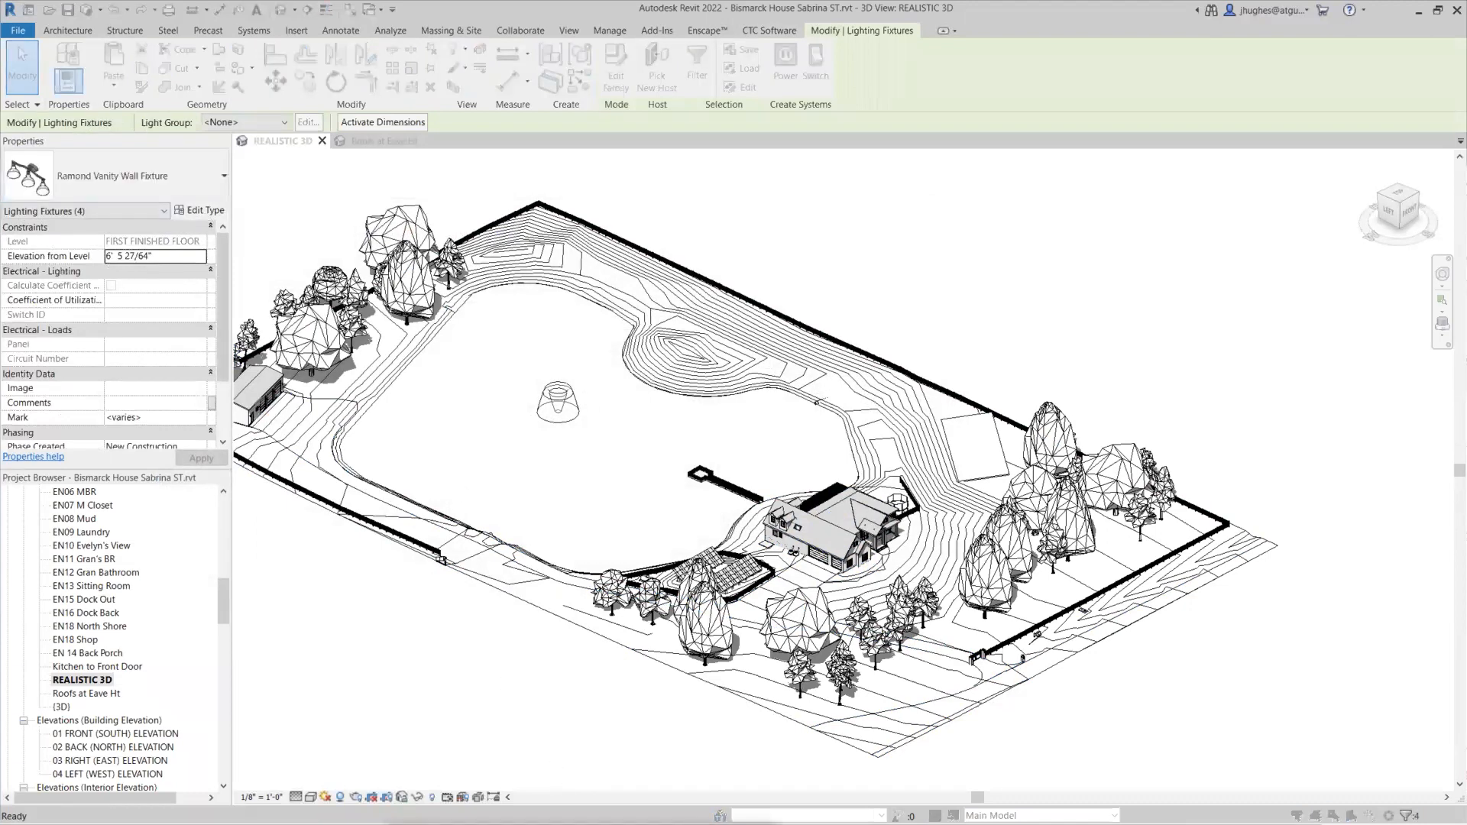
{"action": "scroll", "coordinate": [1133, 435], "scroll_direction": "down", "scroll_amount": 5}
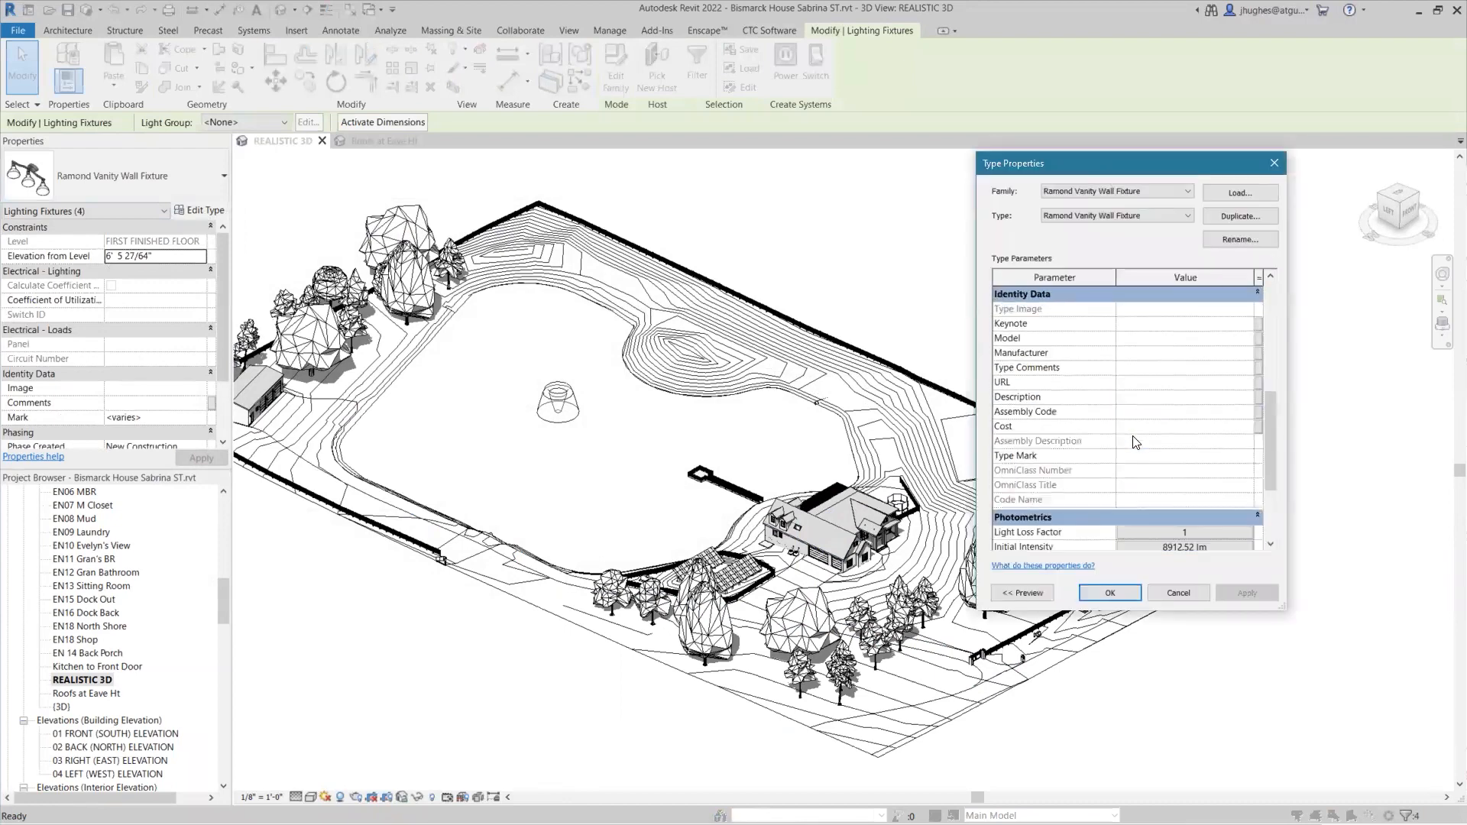
{"action": "scroll", "coordinate": [1124, 435], "scroll_direction": "up", "scroll_amount": 2}
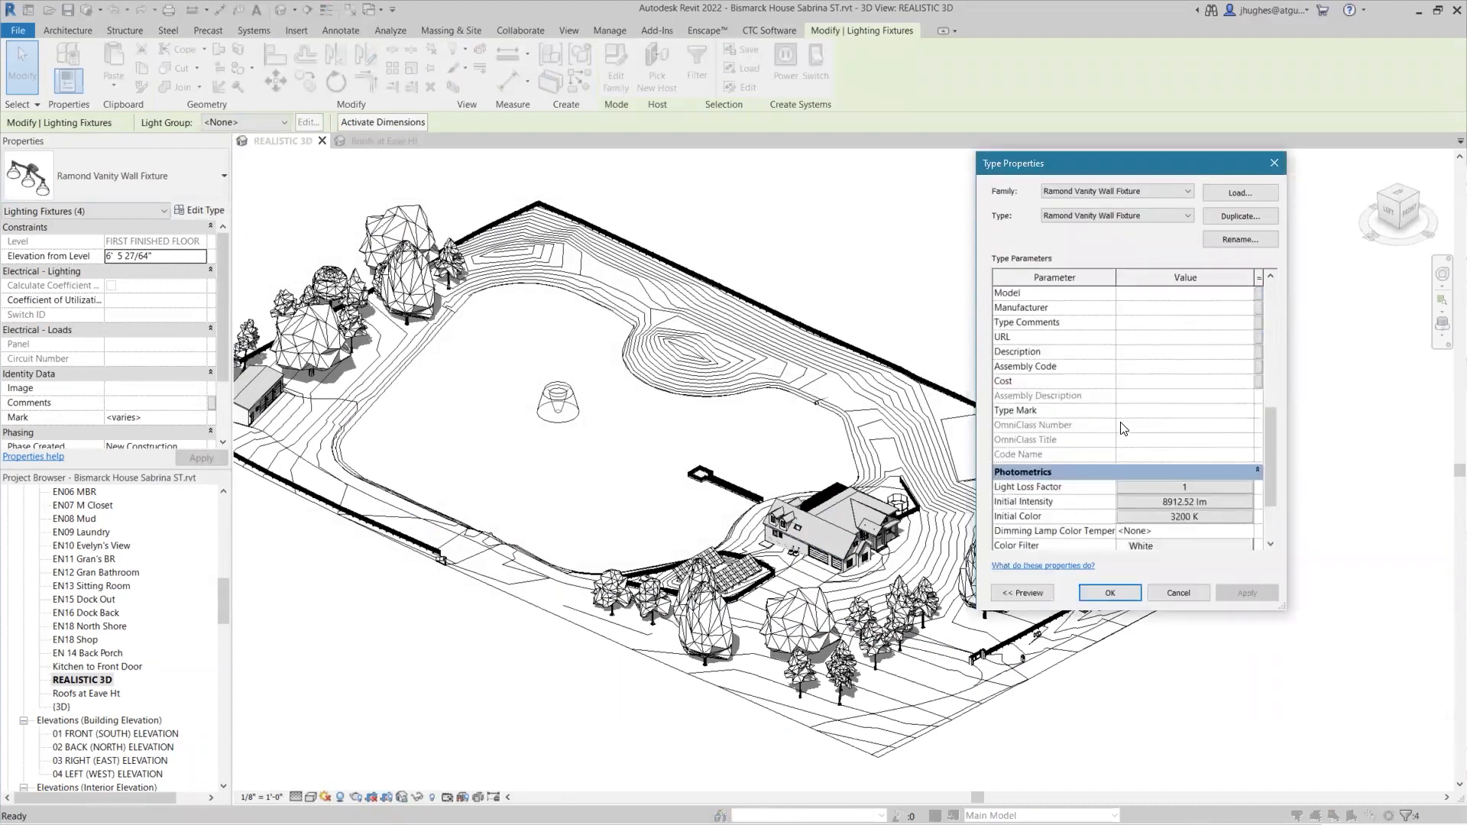
{"action": "left_click", "coordinate": [1138, 383]}
{"action": "type", "text": "60.00"}
{"action": "left_click", "coordinate": [1232, 593]}
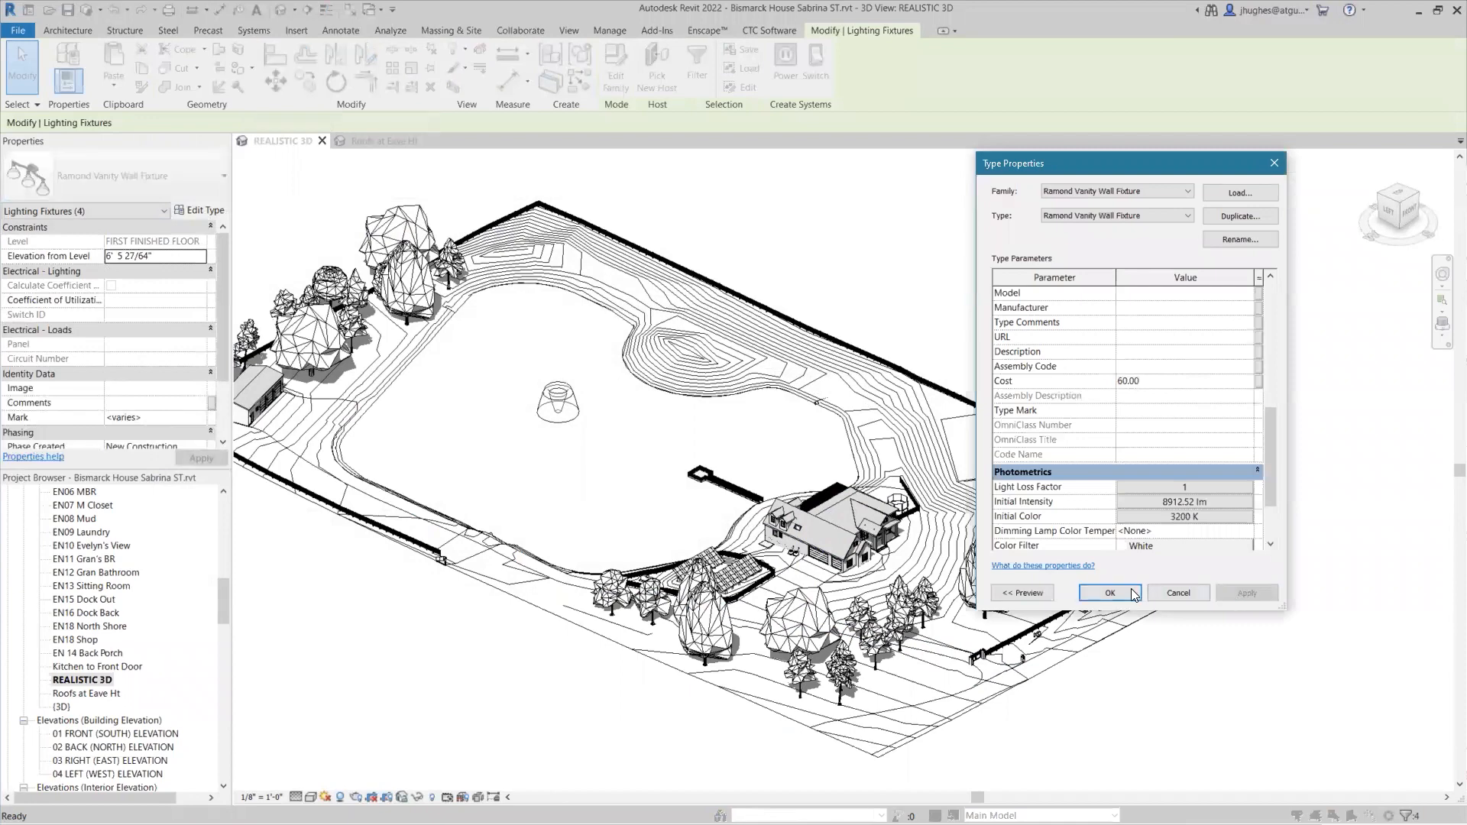
{"action": "left_click", "coordinate": [1119, 596]}
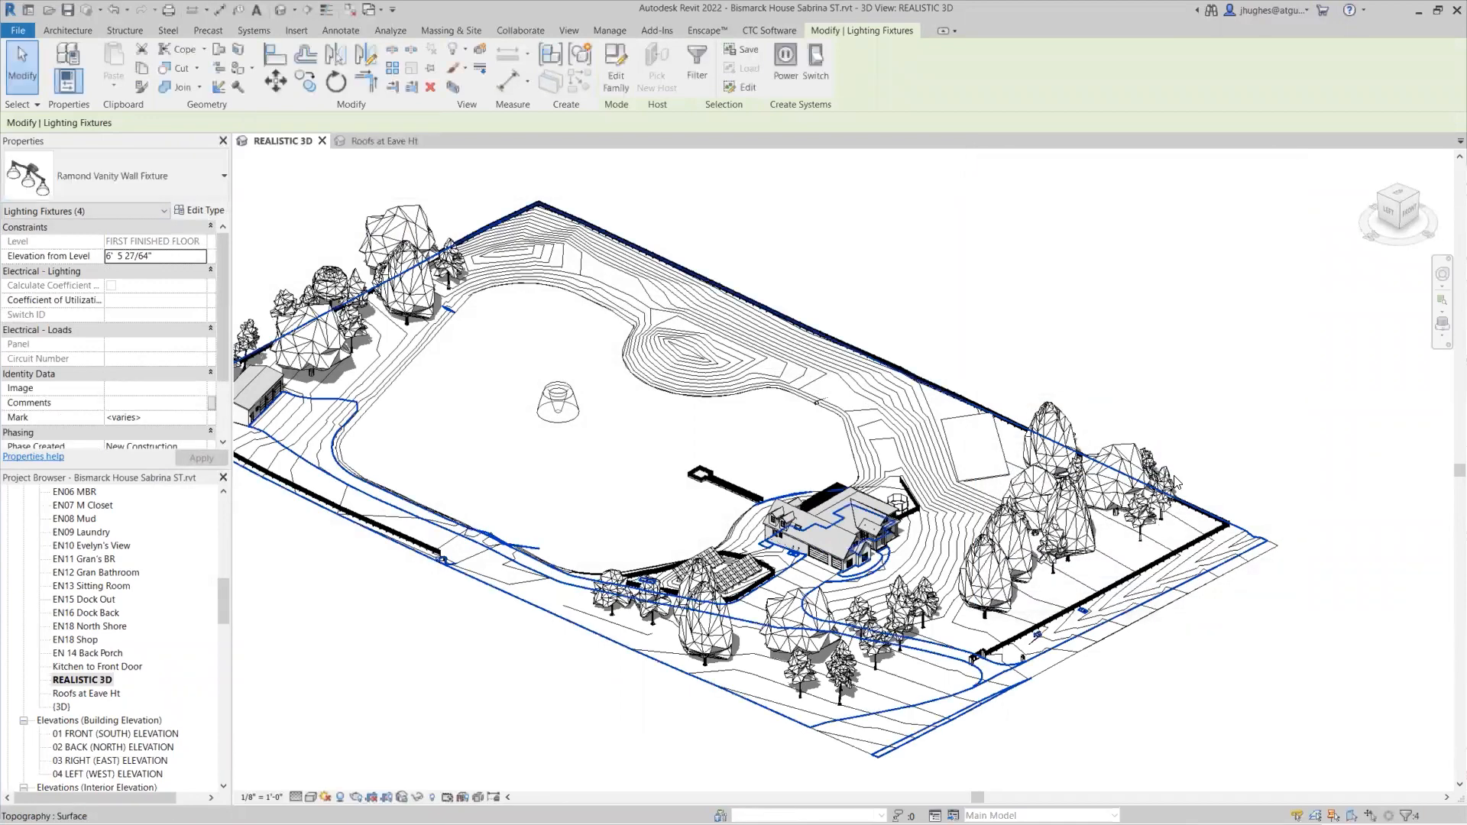
{"action": "left_click", "coordinate": [1202, 385]}
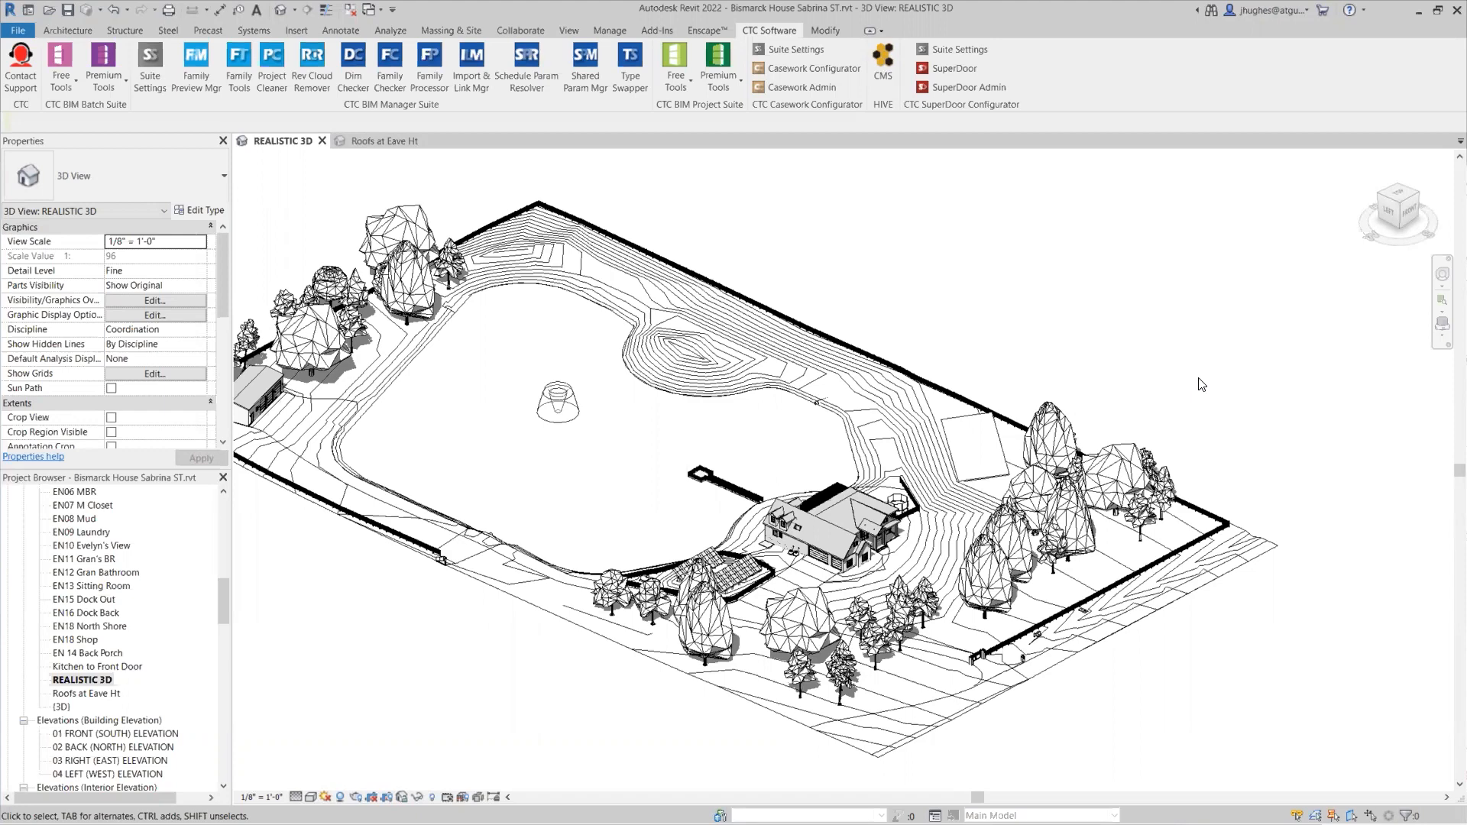
In a new Quick Select, add the elements of the Roof Selection filter to the selection set and expand its roof types.
{"action": "left_click", "coordinate": [686, 82]}
{"action": "left_click", "coordinate": [701, 196]}
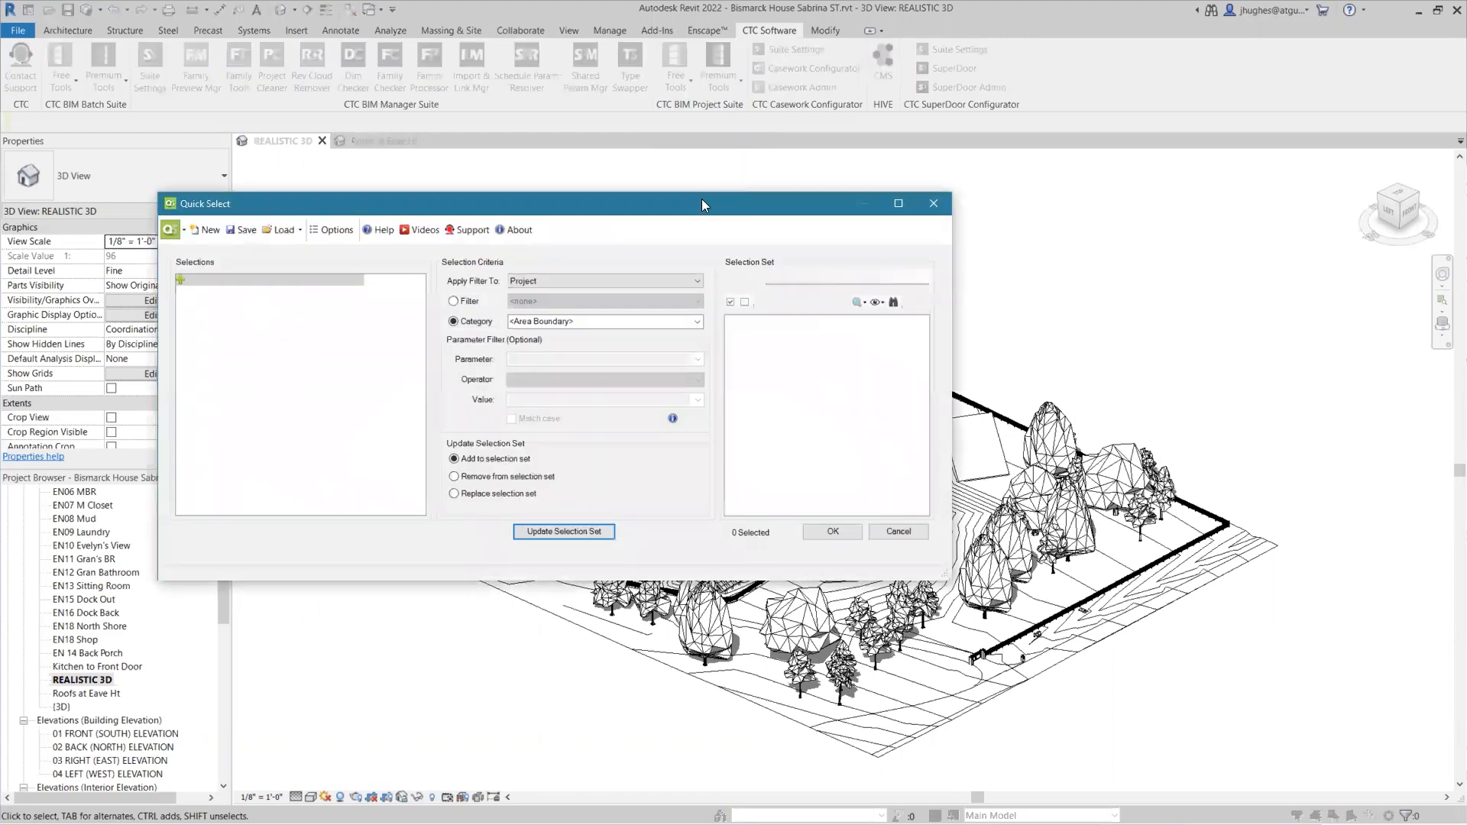
{"action": "left_click", "coordinate": [454, 302]}
{"action": "left_click", "coordinate": [529, 303]}
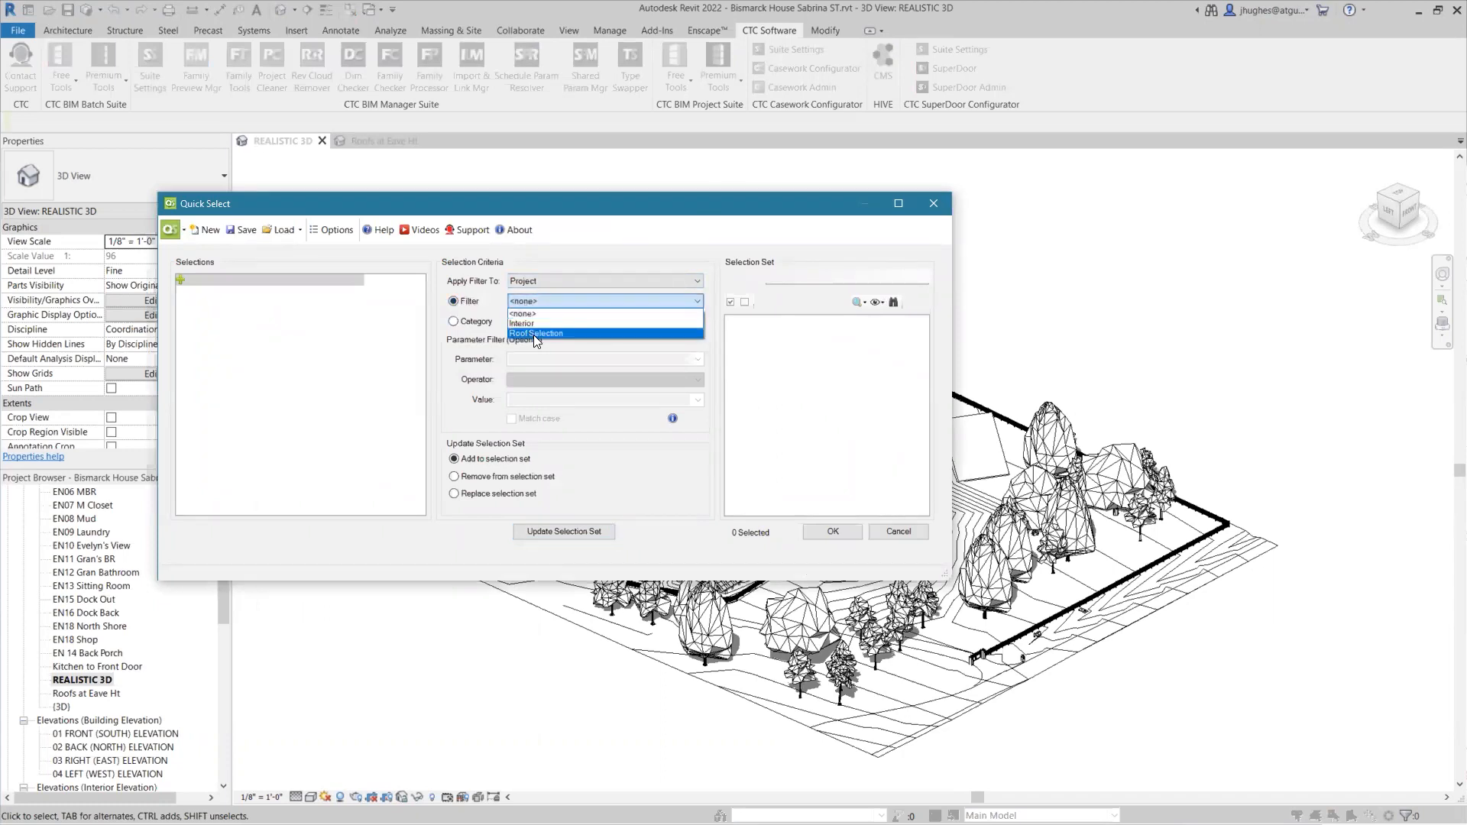
{"action": "left_click", "coordinate": [535, 333]}
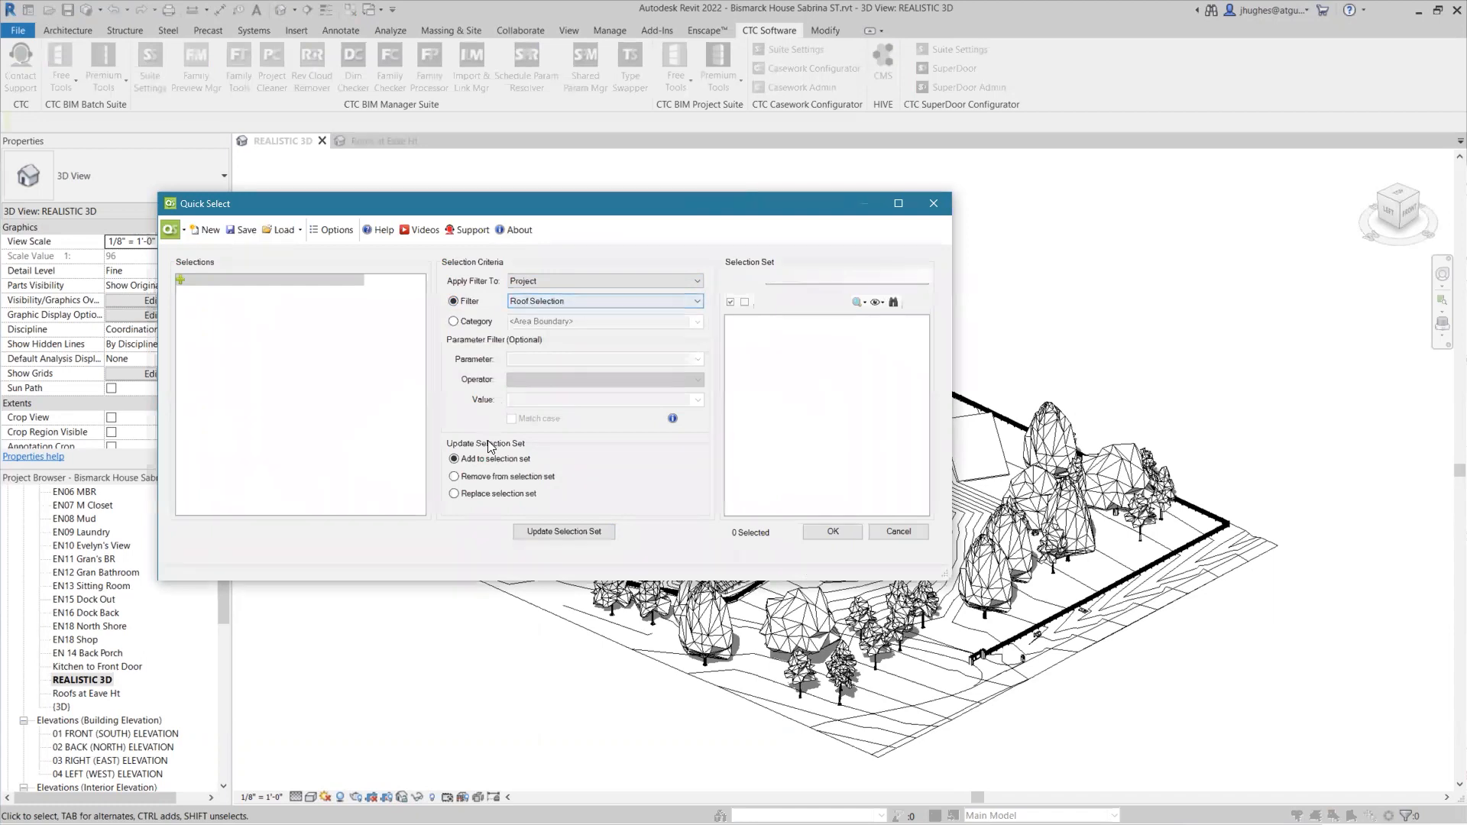
{"action": "left_click", "coordinate": [554, 527]}
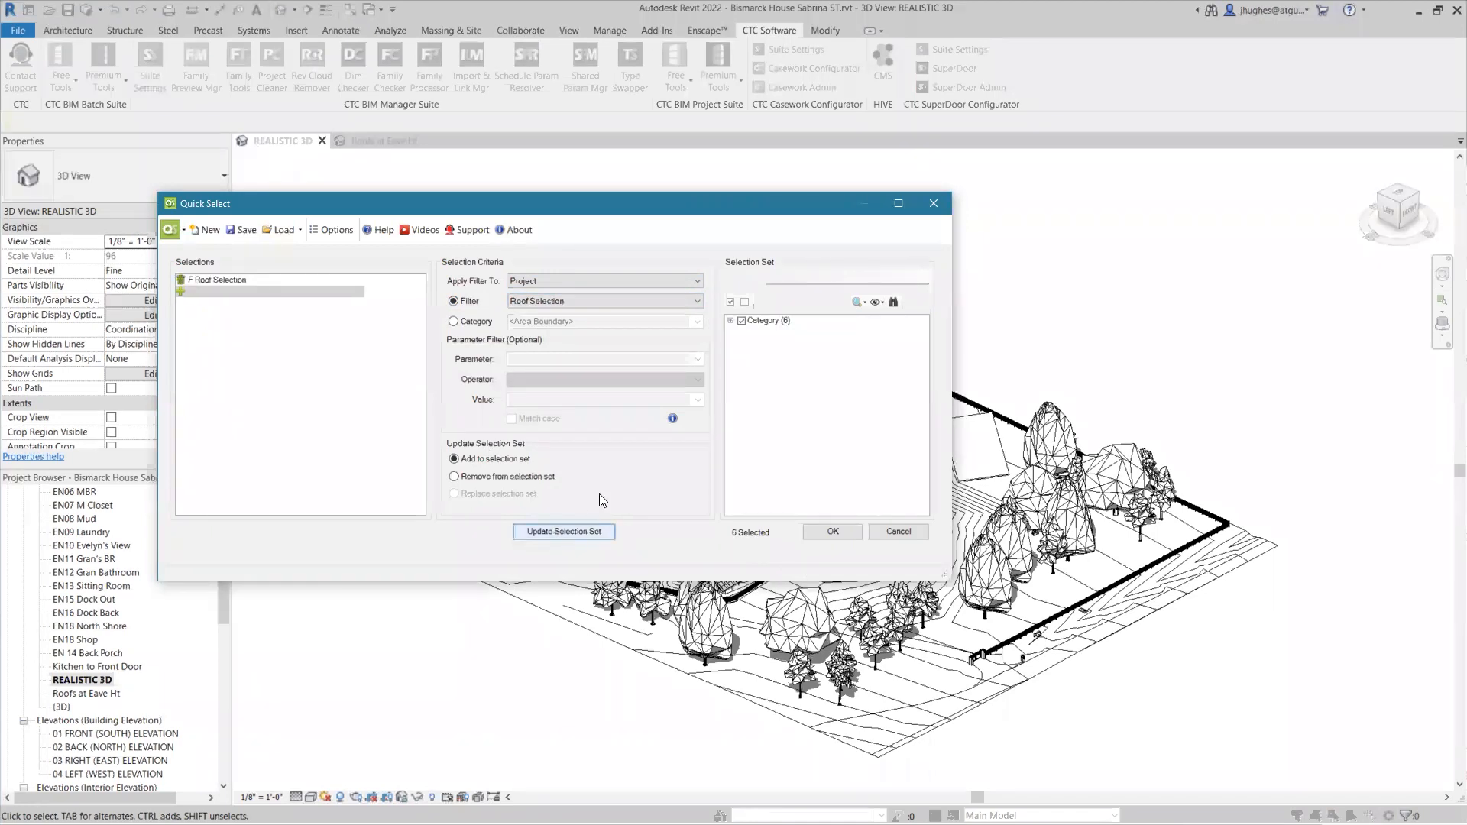
{"action": "left_click", "coordinate": [732, 321]}
{"action": "left_click", "coordinate": [742, 332]}
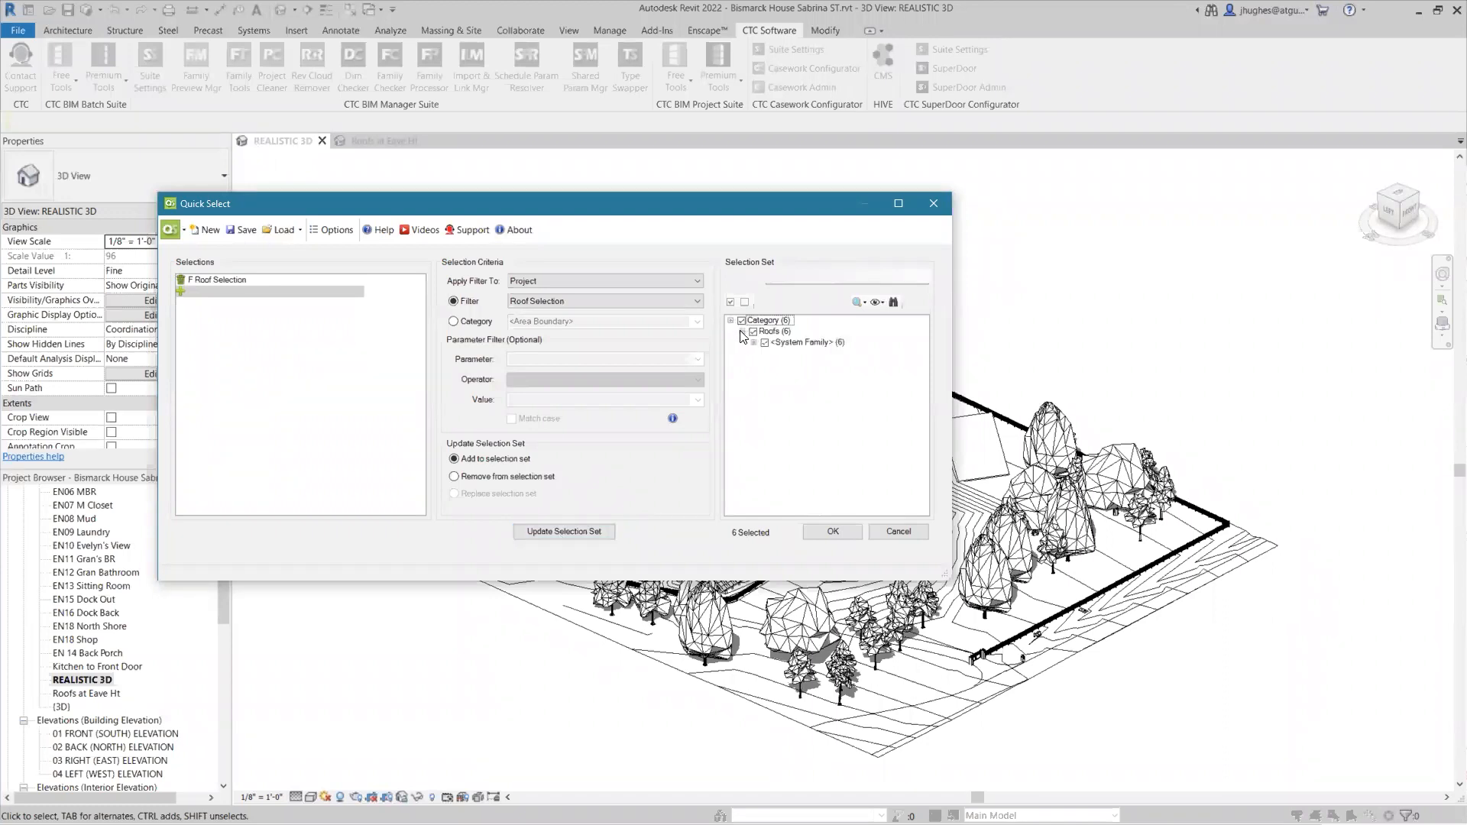
{"action": "left_click", "coordinate": [754, 343]}
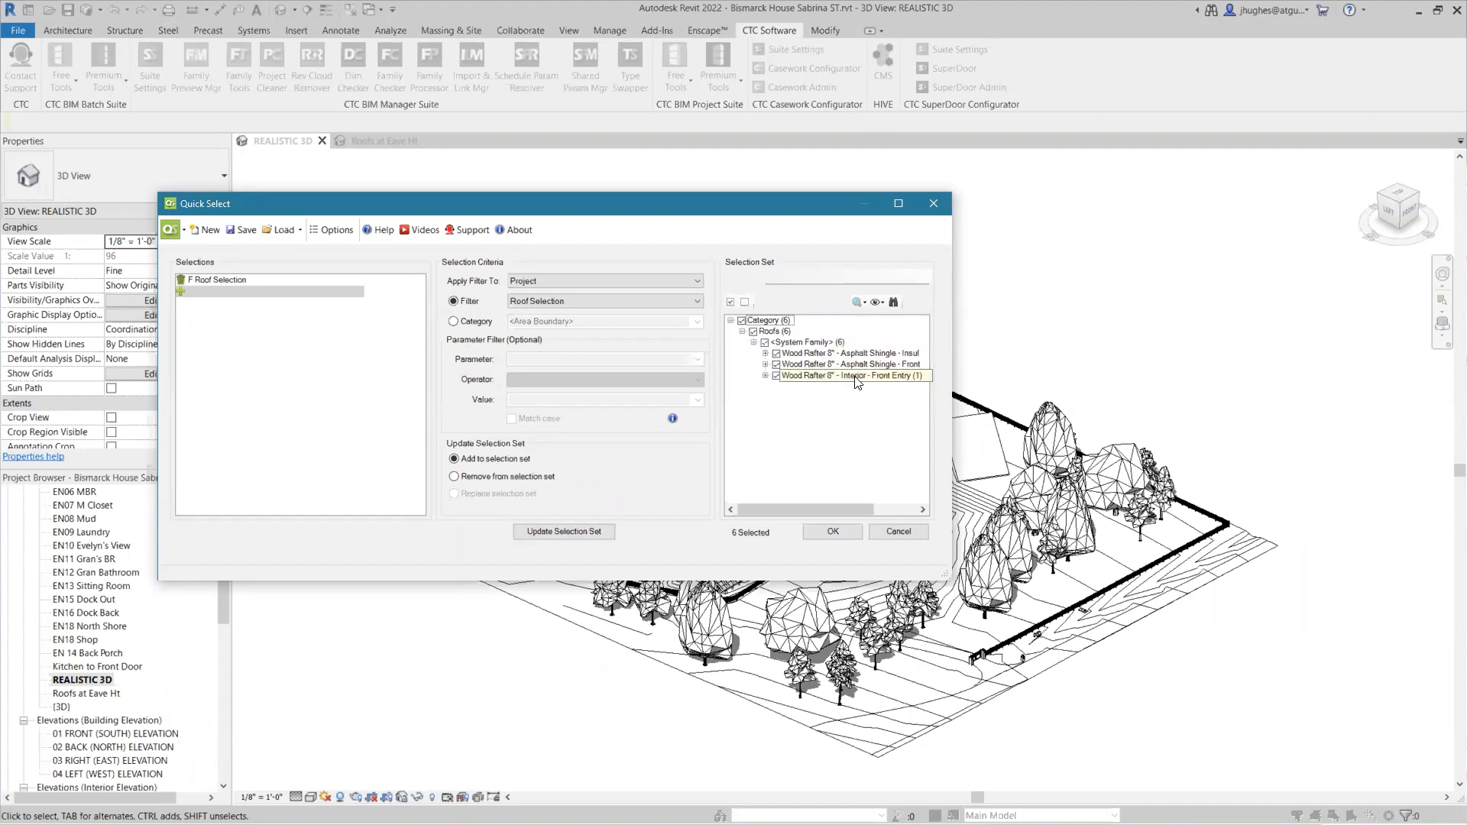
{"action": "left_click_drag", "start_coordinate": [802, 509], "coordinate": [839, 511]}
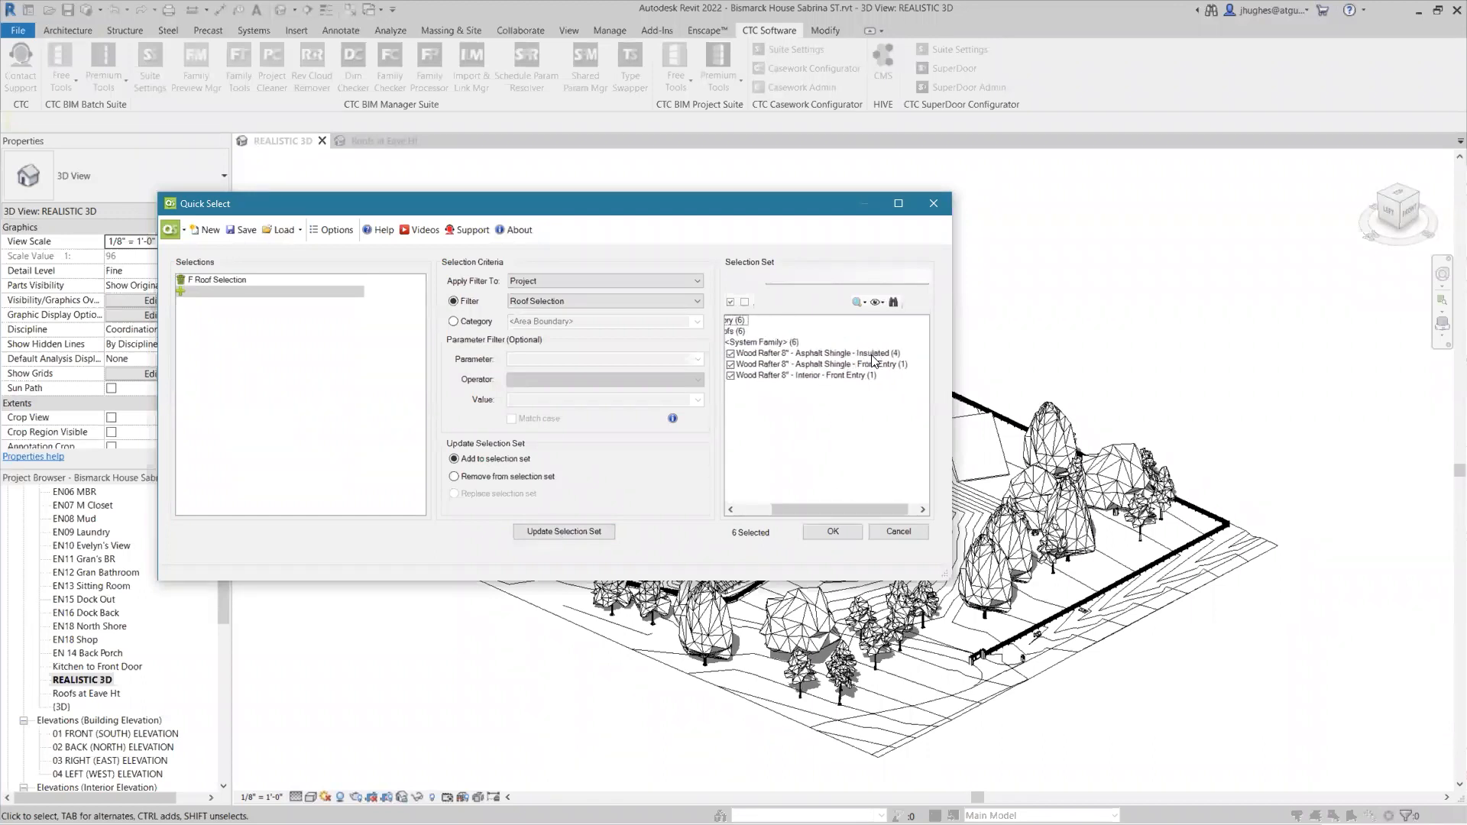
{"action": "left_click_drag", "start_coordinate": [833, 506], "coordinate": [799, 497]}
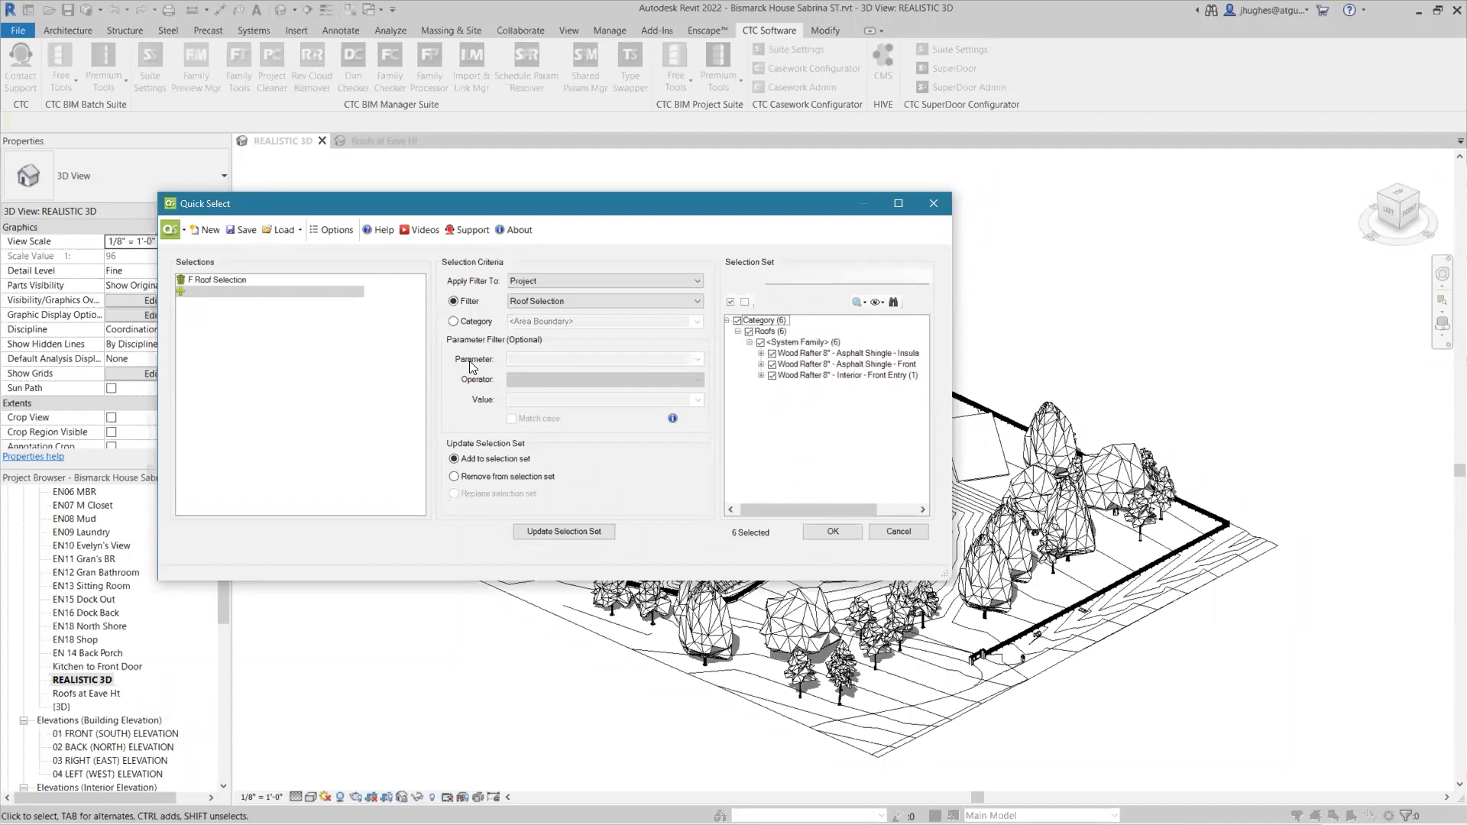
Try to remove the elements matching the Roof Selection filter from the selection set.
{"action": "left_click", "coordinate": [454, 476]}
{"action": "left_click", "coordinate": [483, 479]}
{"action": "left_click", "coordinate": [541, 529]}
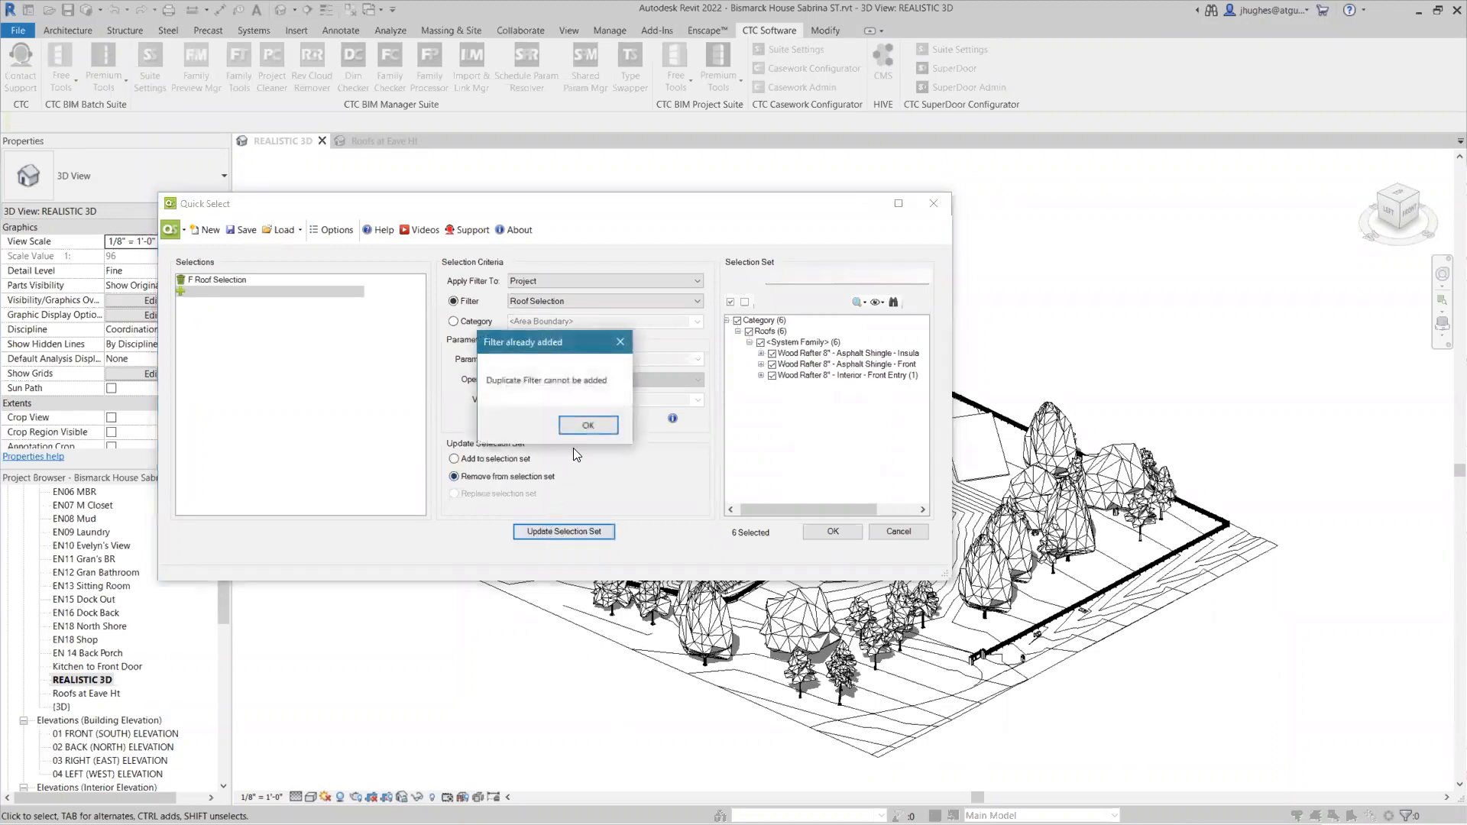
{"action": "left_click", "coordinate": [583, 426]}
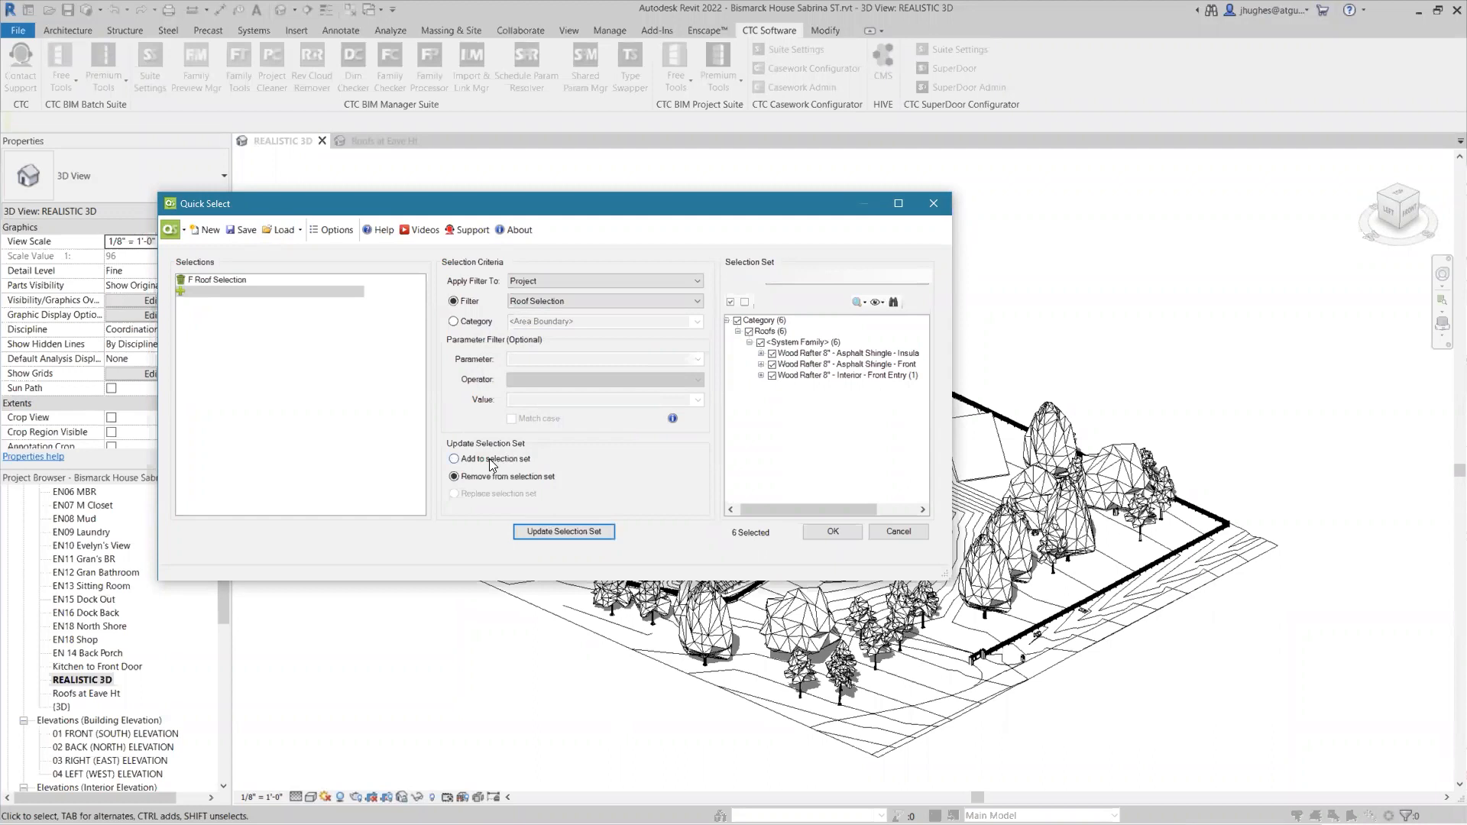
Switch the selection criteria from the saved filter to the Roofs category.
{"action": "left_click", "coordinate": [479, 323]}
{"action": "left_click", "coordinate": [695, 321]}
{"action": "type", "text": "roof Soffits"}
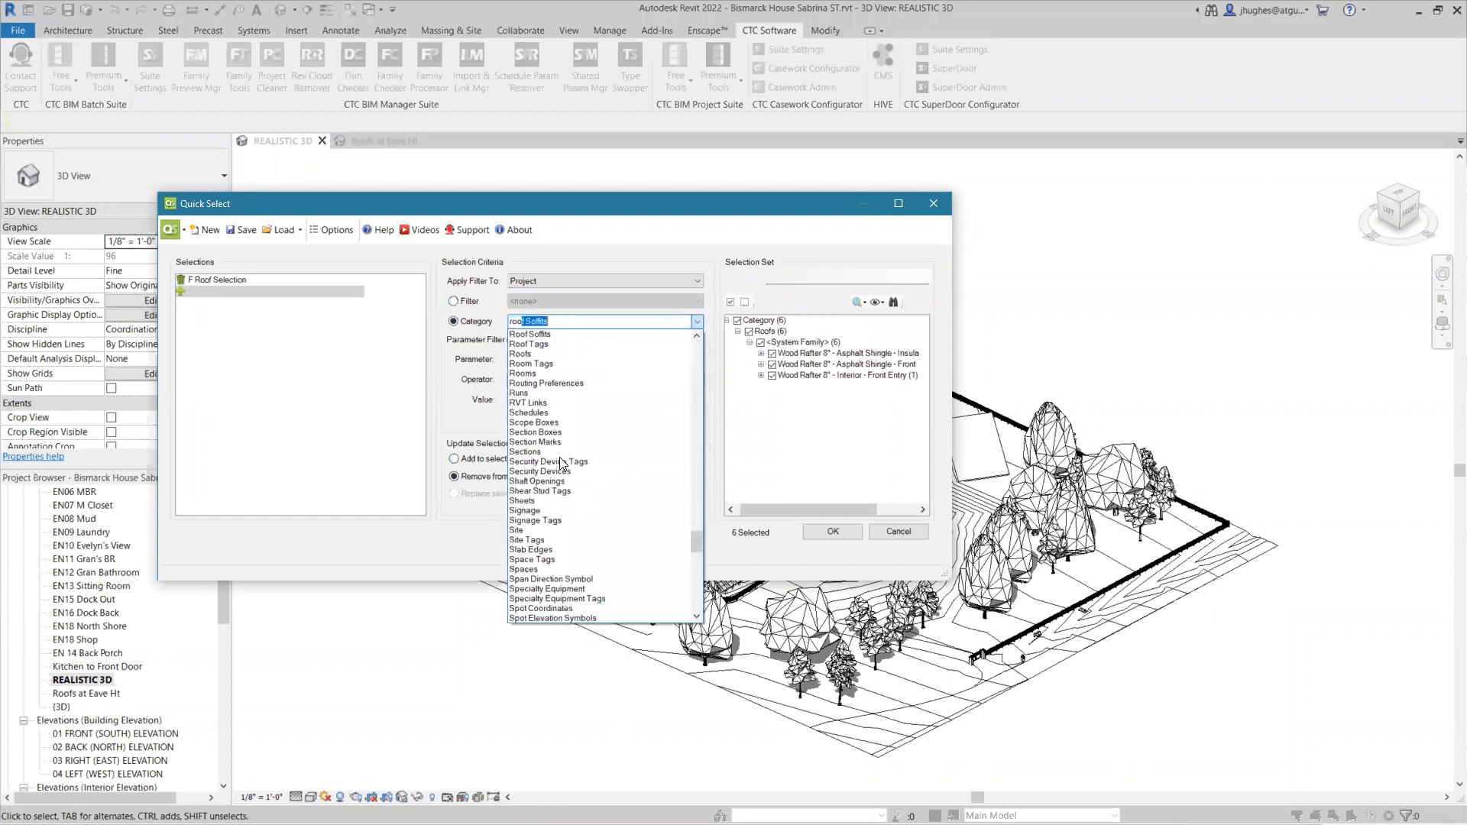
{"action": "left_click", "coordinate": [535, 354]}
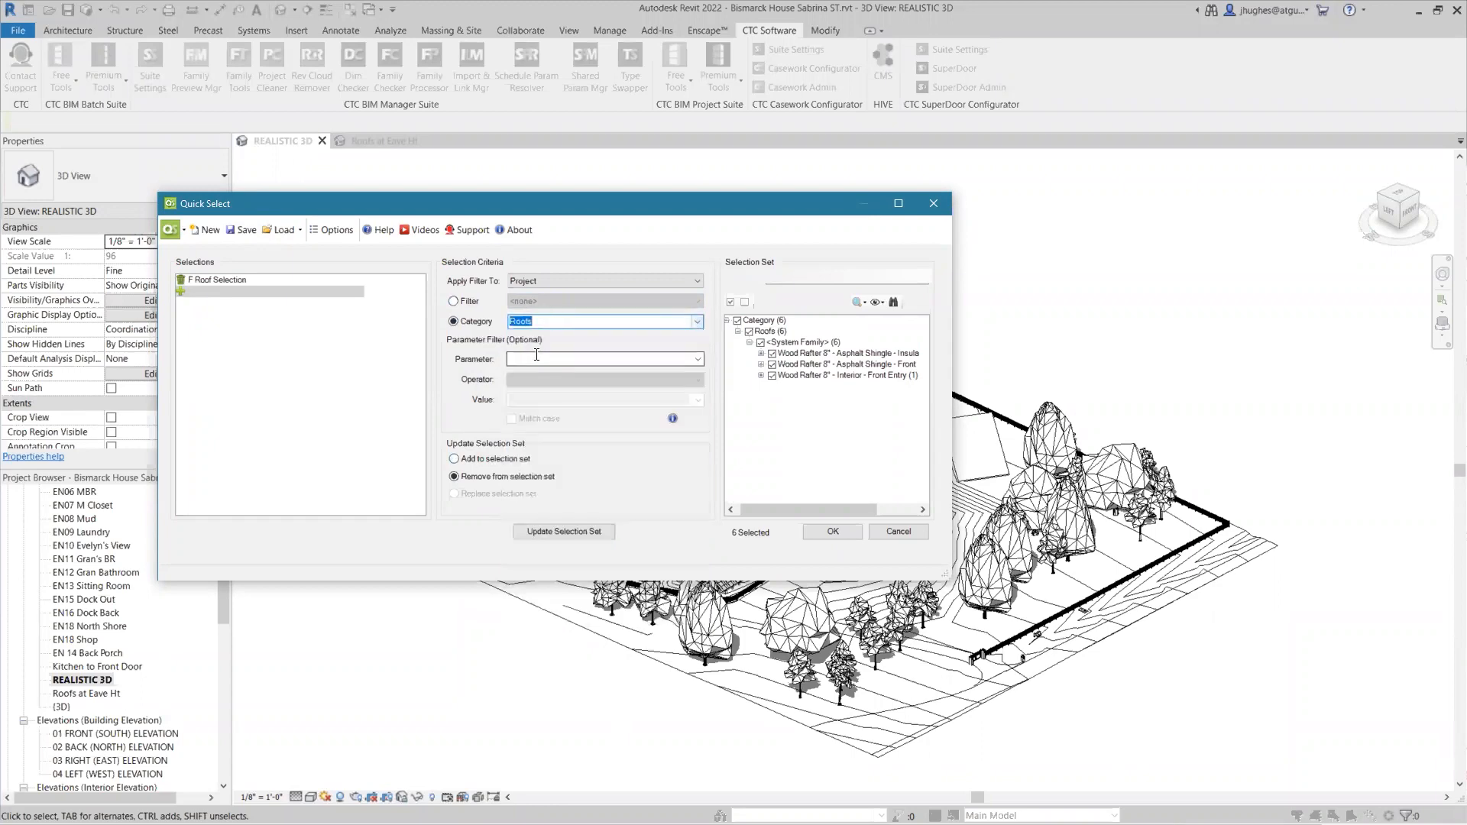
{"action": "left_click", "coordinate": [697, 359]}
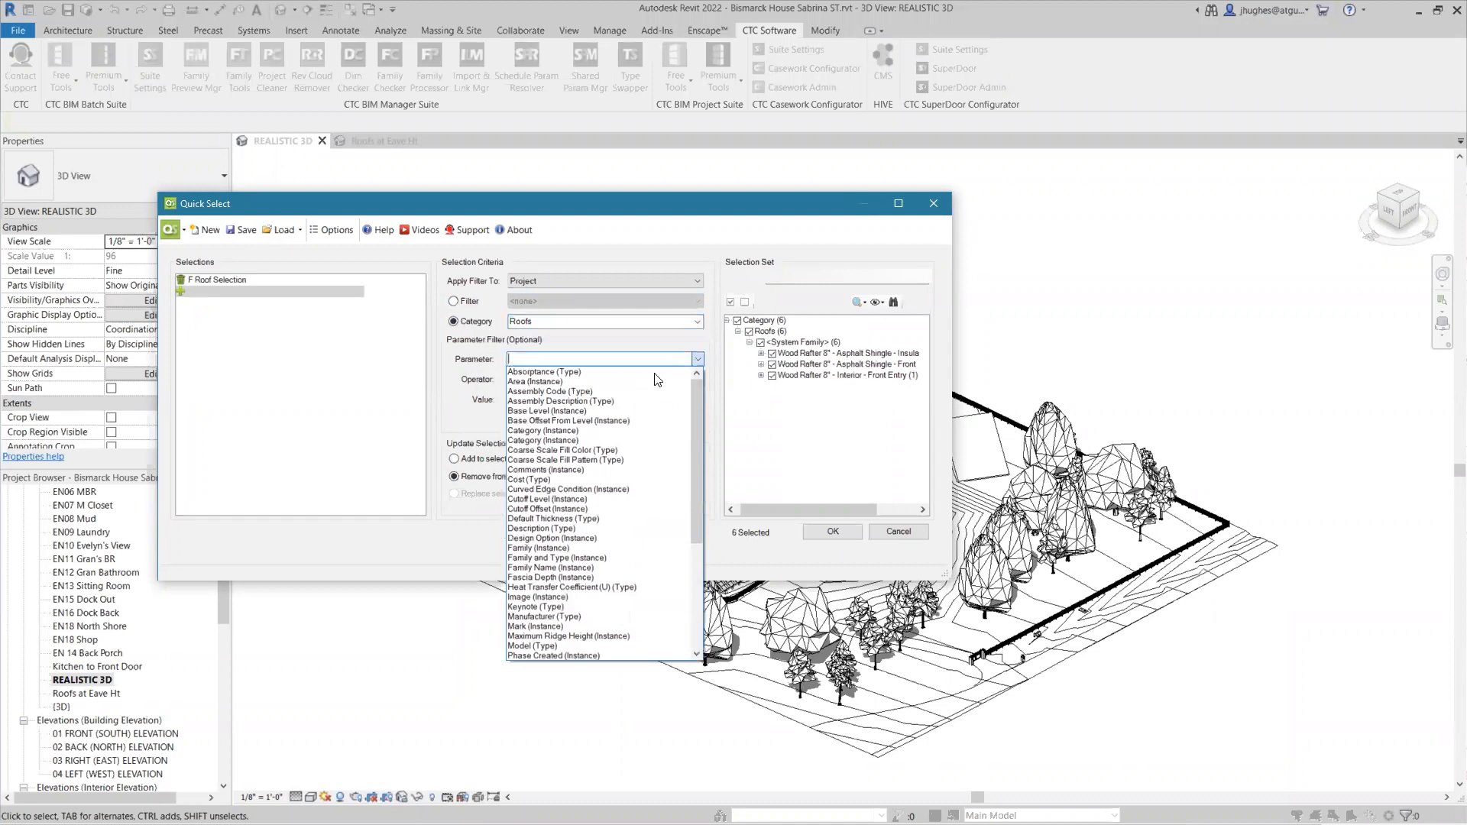
{"action": "left_click", "coordinate": [607, 410]}
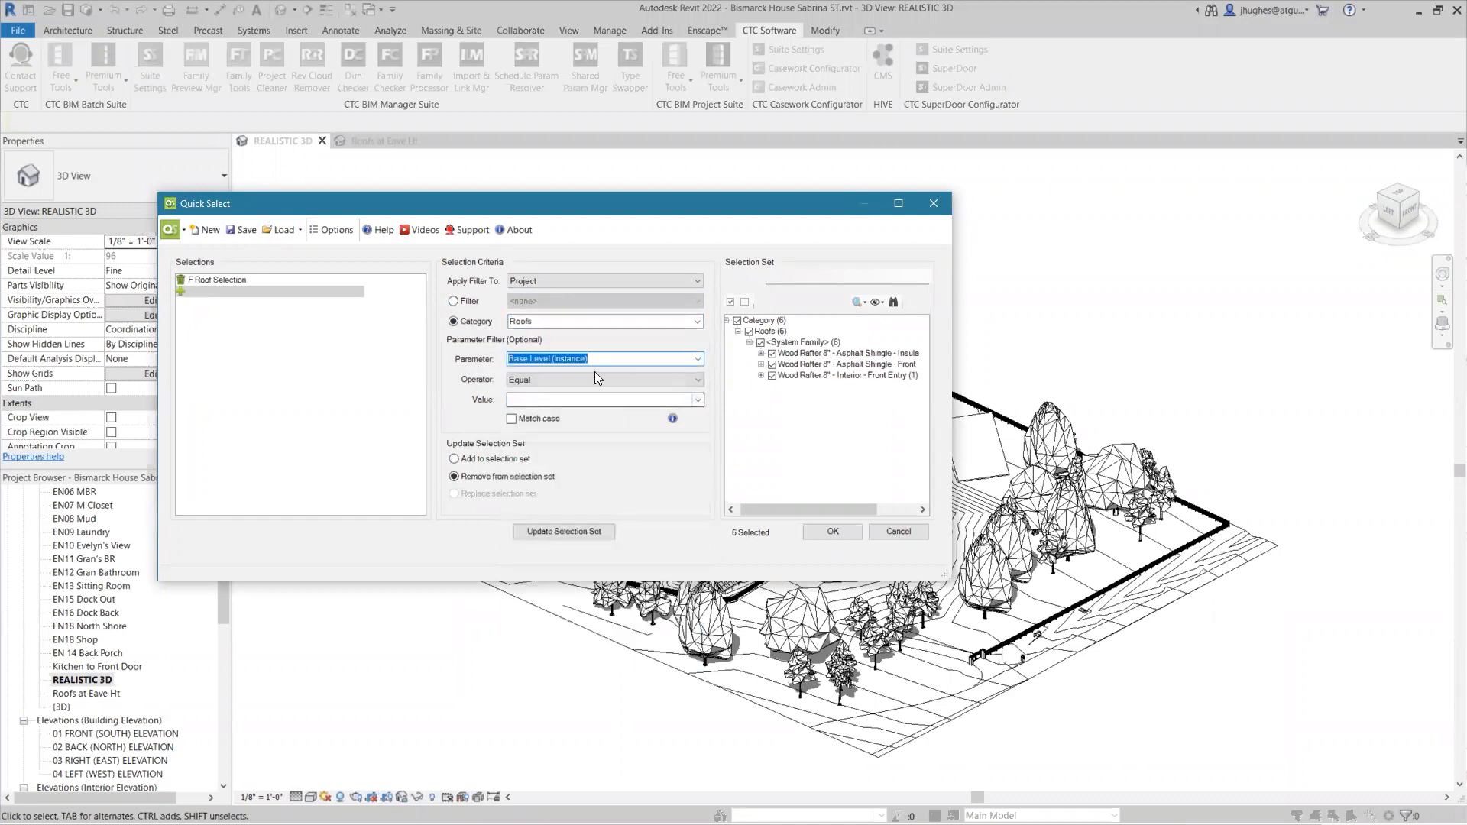
{"action": "left_click", "coordinate": [695, 401]}
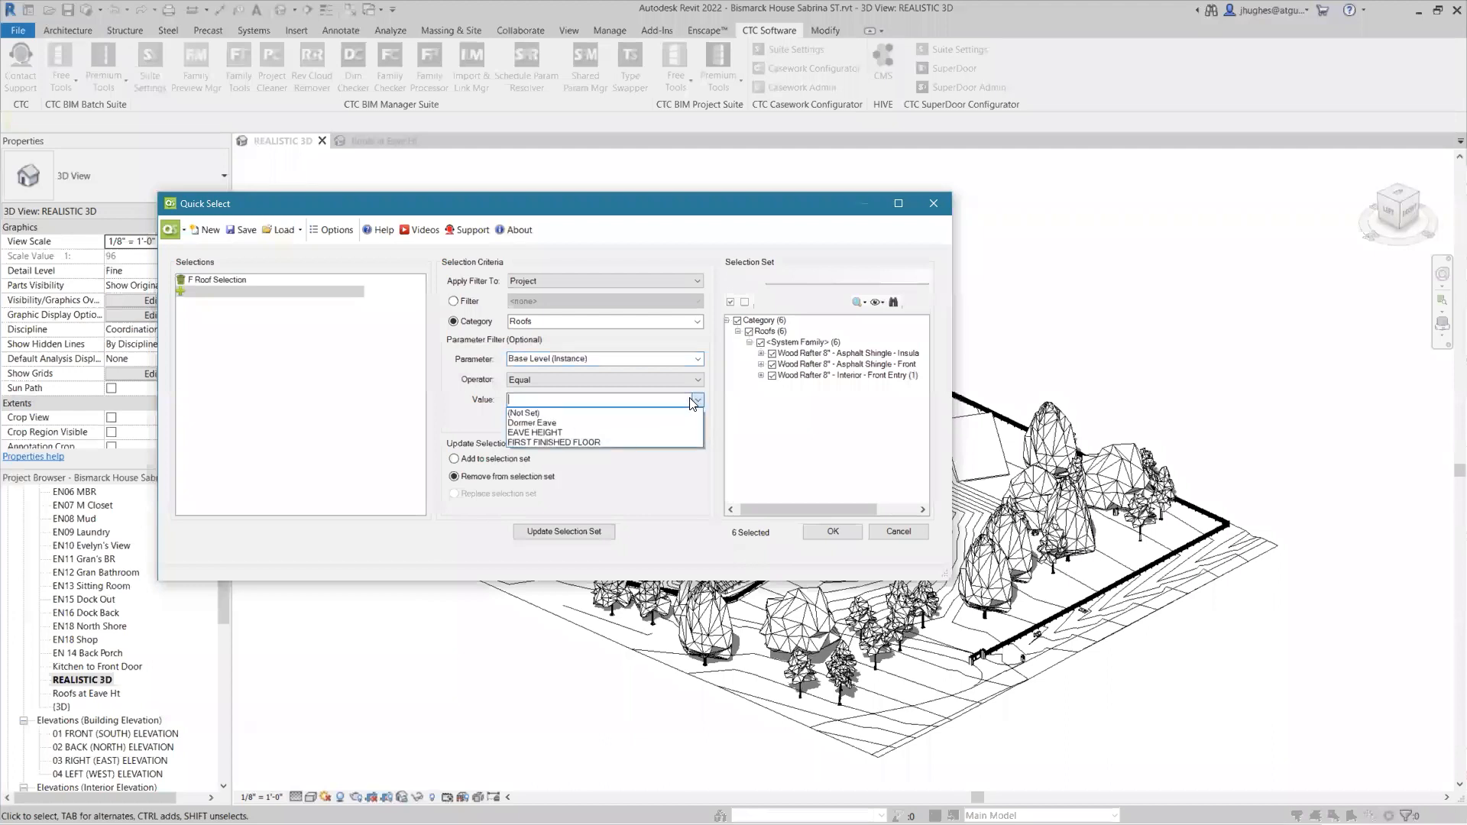
{"action": "left_click", "coordinate": [564, 432]}
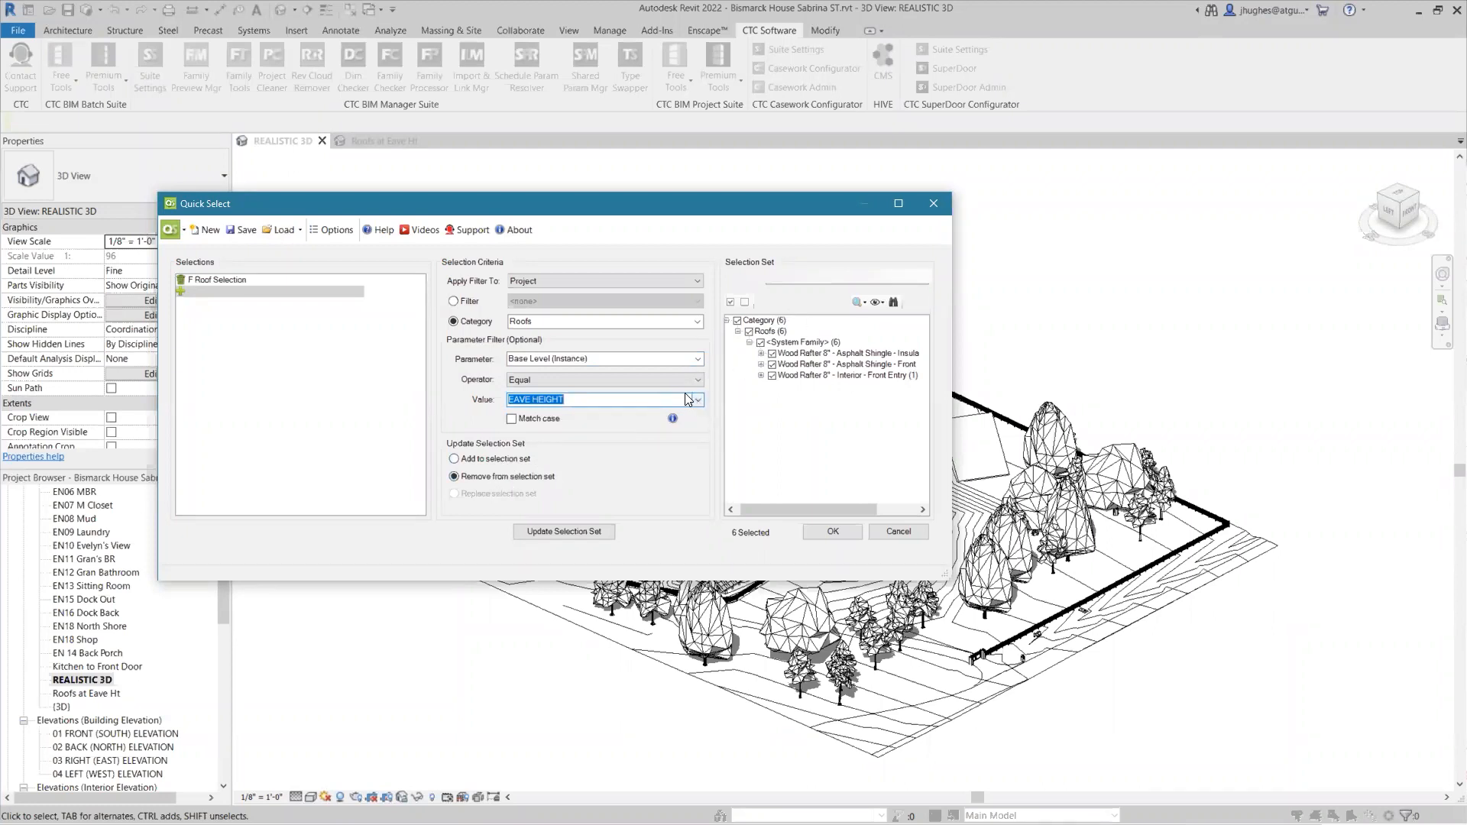
{"action": "left_click", "coordinate": [469, 458]}
Remove the roofs whose Type (Instance) parameter contains Asphalt from the selection set.
{"action": "left_click", "coordinate": [697, 358]}
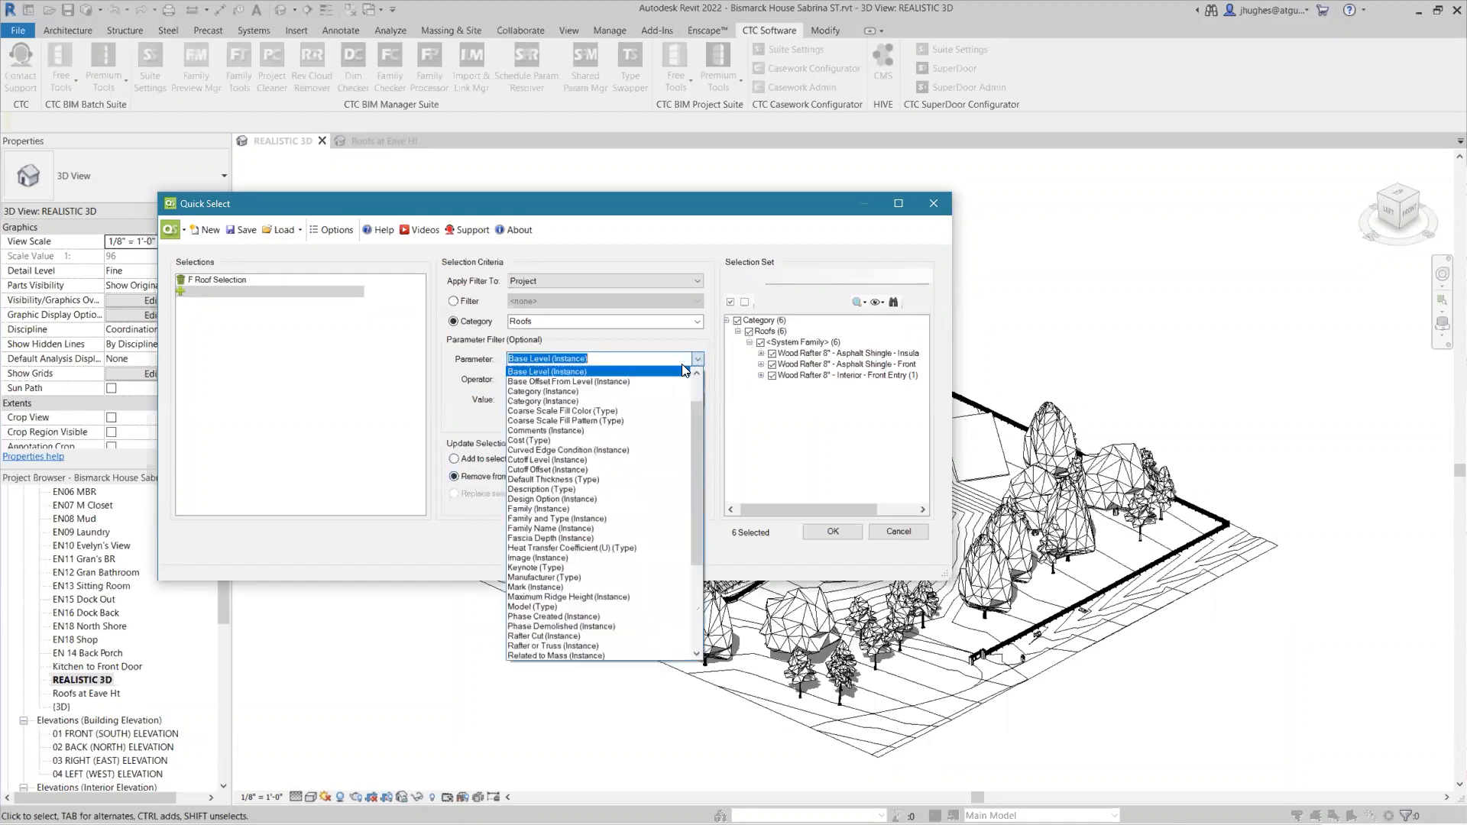
{"action": "scroll", "coordinate": [651, 418], "scroll_direction": "up", "scroll_amount": 6}
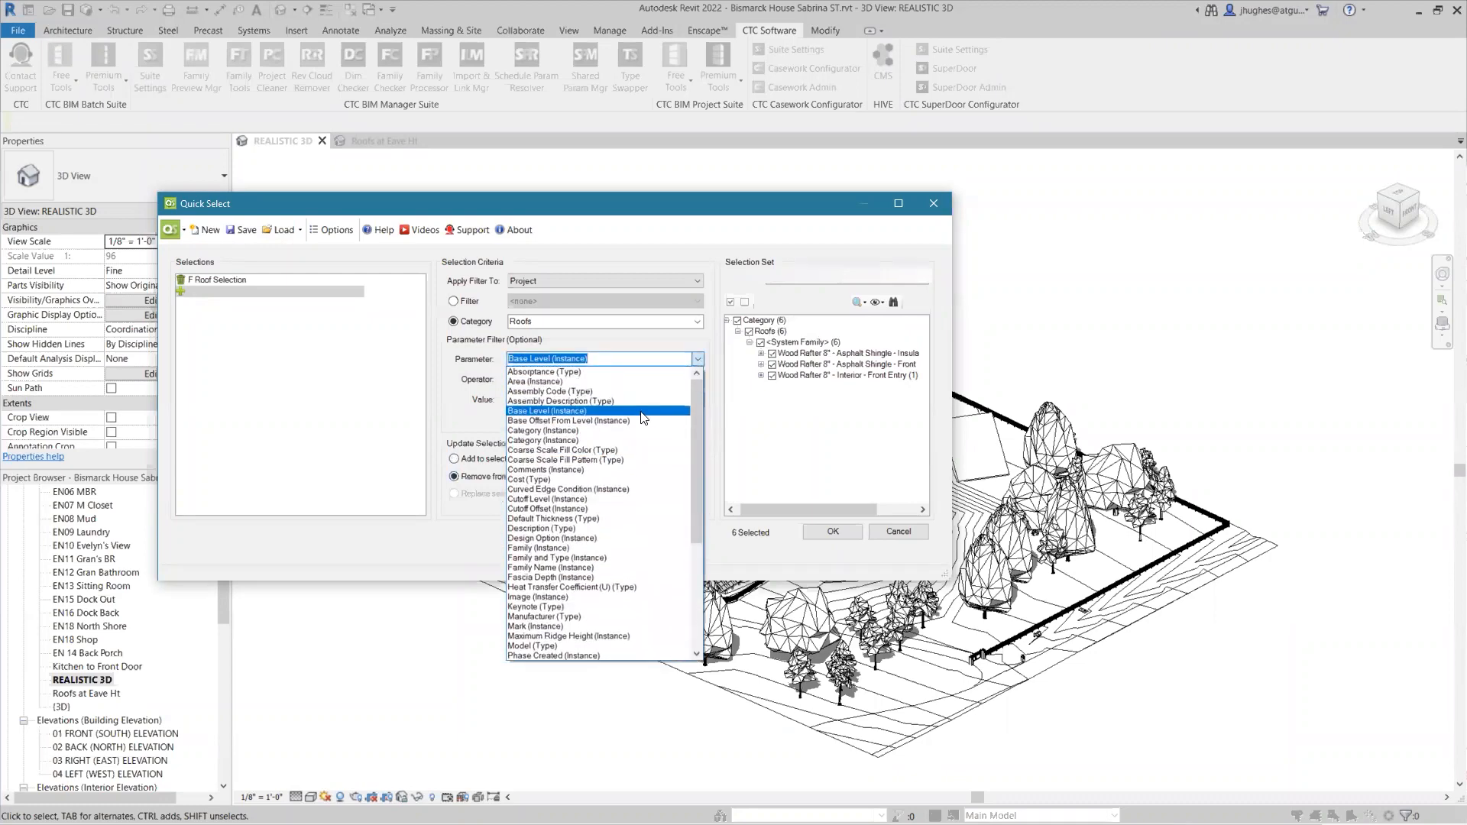
{"action": "scroll", "coordinate": [641, 418], "scroll_direction": "down", "scroll_amount": 1}
{"action": "scroll", "coordinate": [634, 435], "scroll_direction": "down", "scroll_amount": 5}
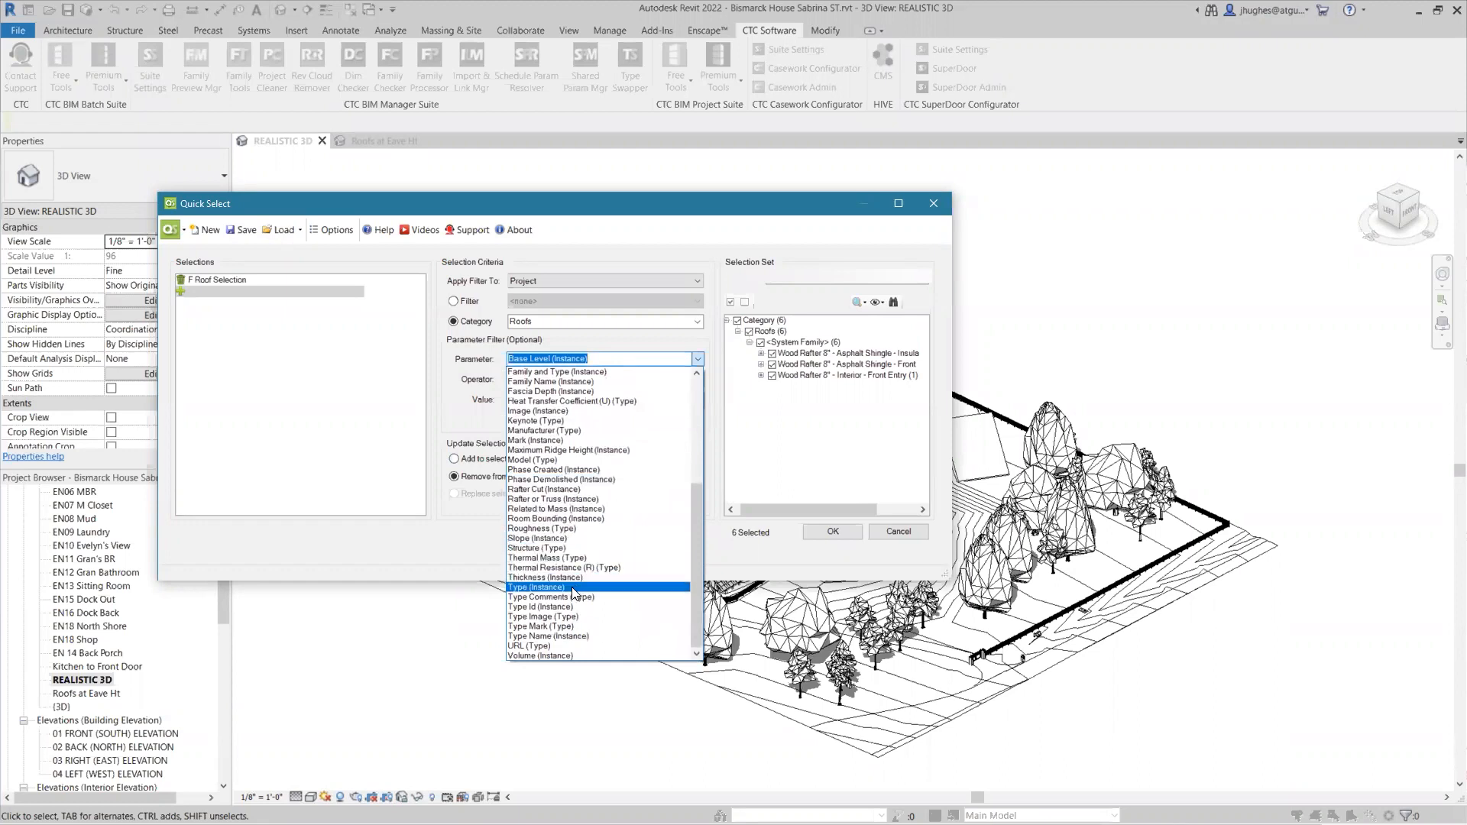
{"action": "left_click", "coordinate": [564, 587]}
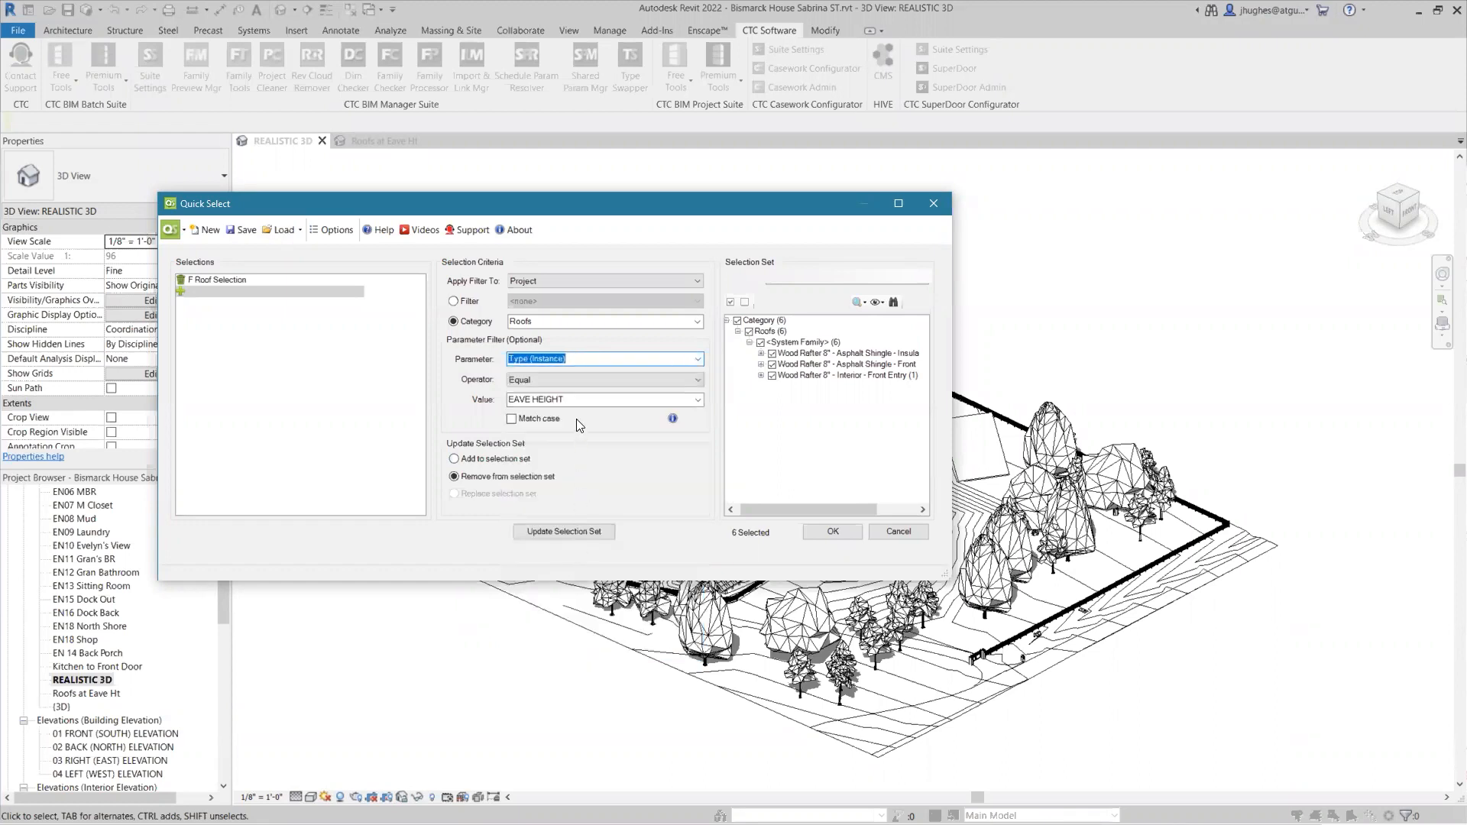
{"action": "left_click", "coordinate": [632, 379]}
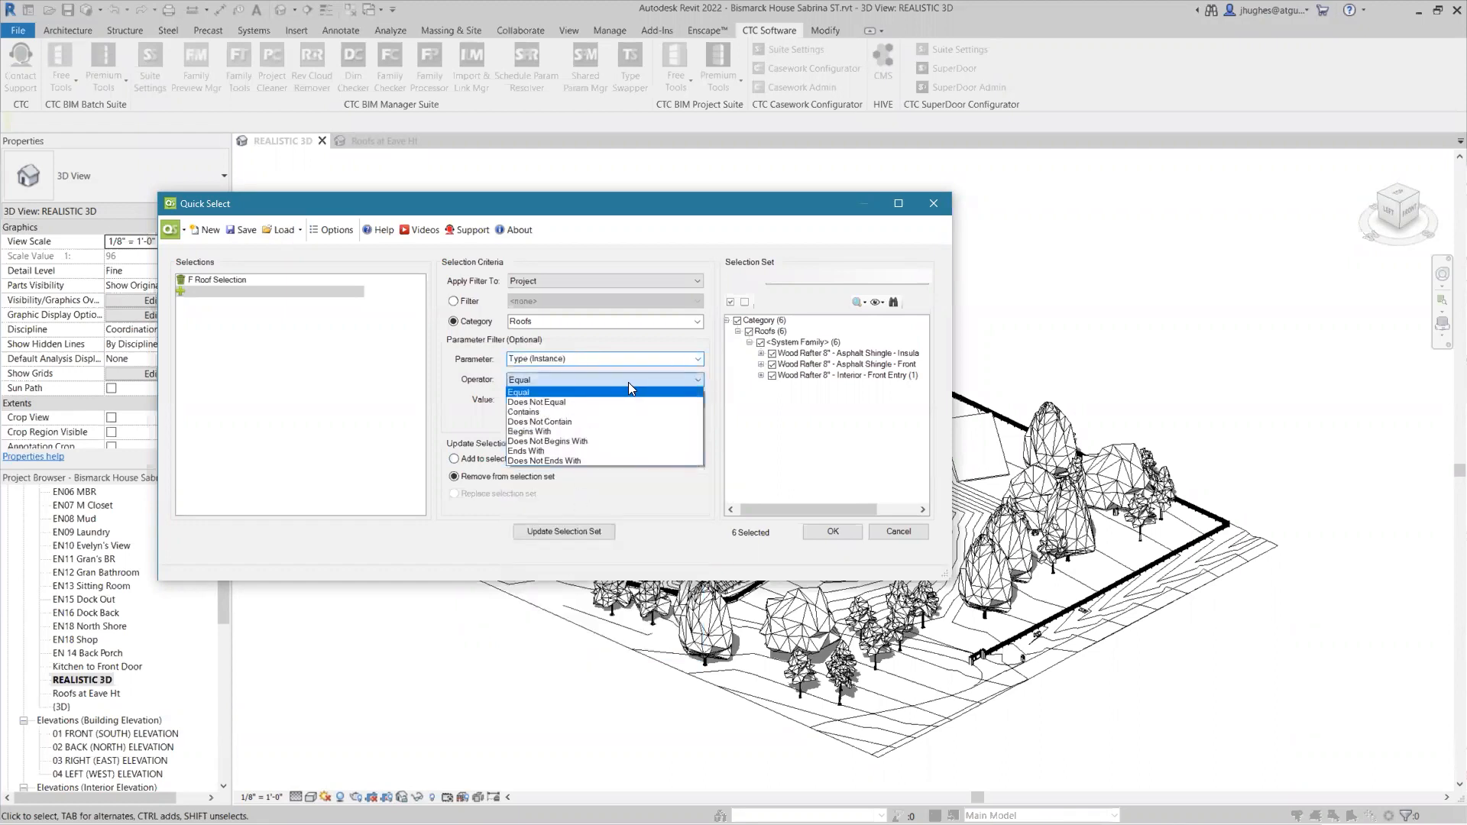
{"action": "left_click", "coordinate": [582, 412]}
{"action": "left_click", "coordinate": [588, 400]}
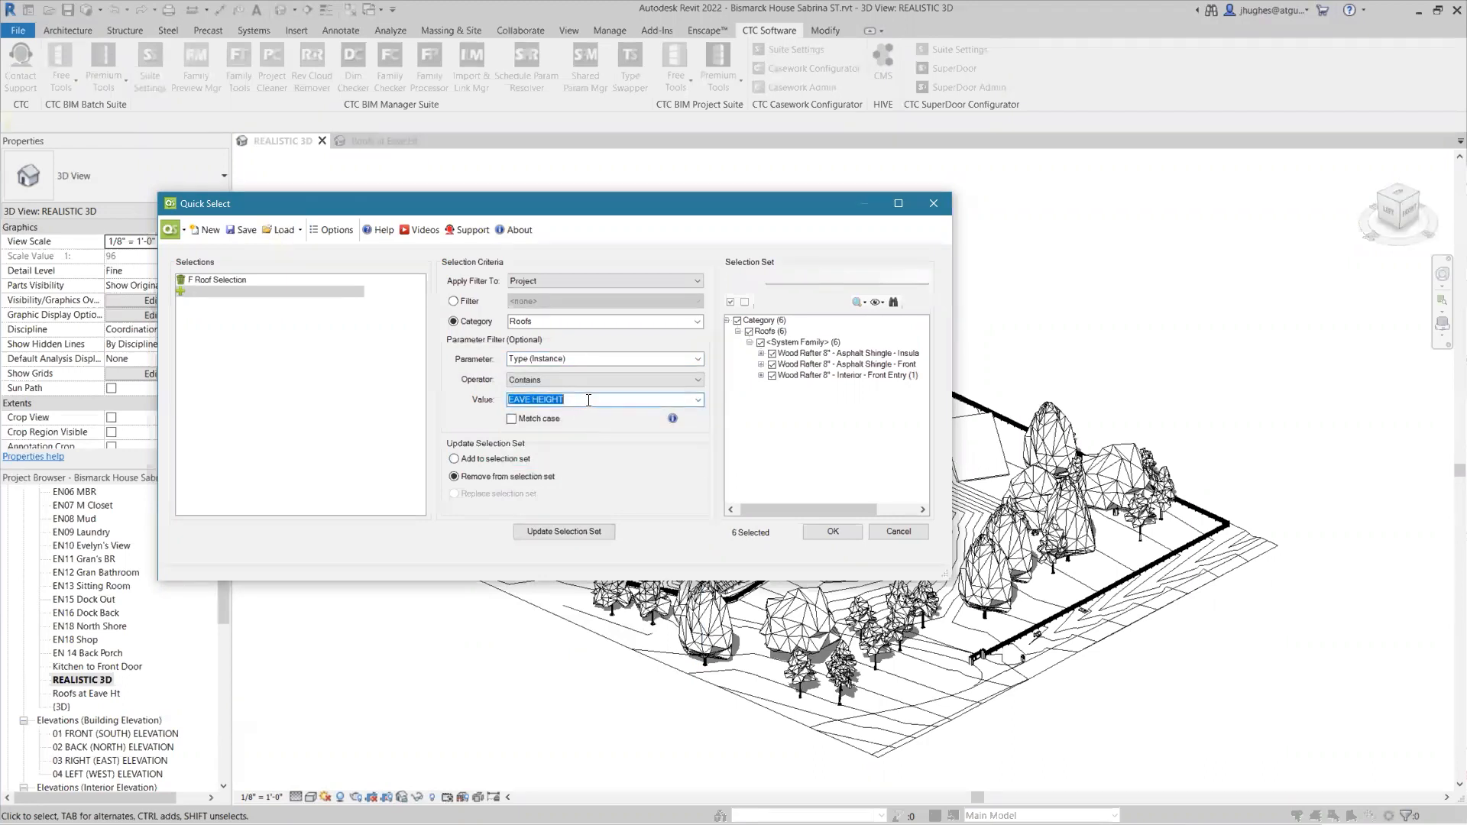
{"action": "type", "text": "Asphalt"}
{"action": "left_click", "coordinate": [579, 530]}
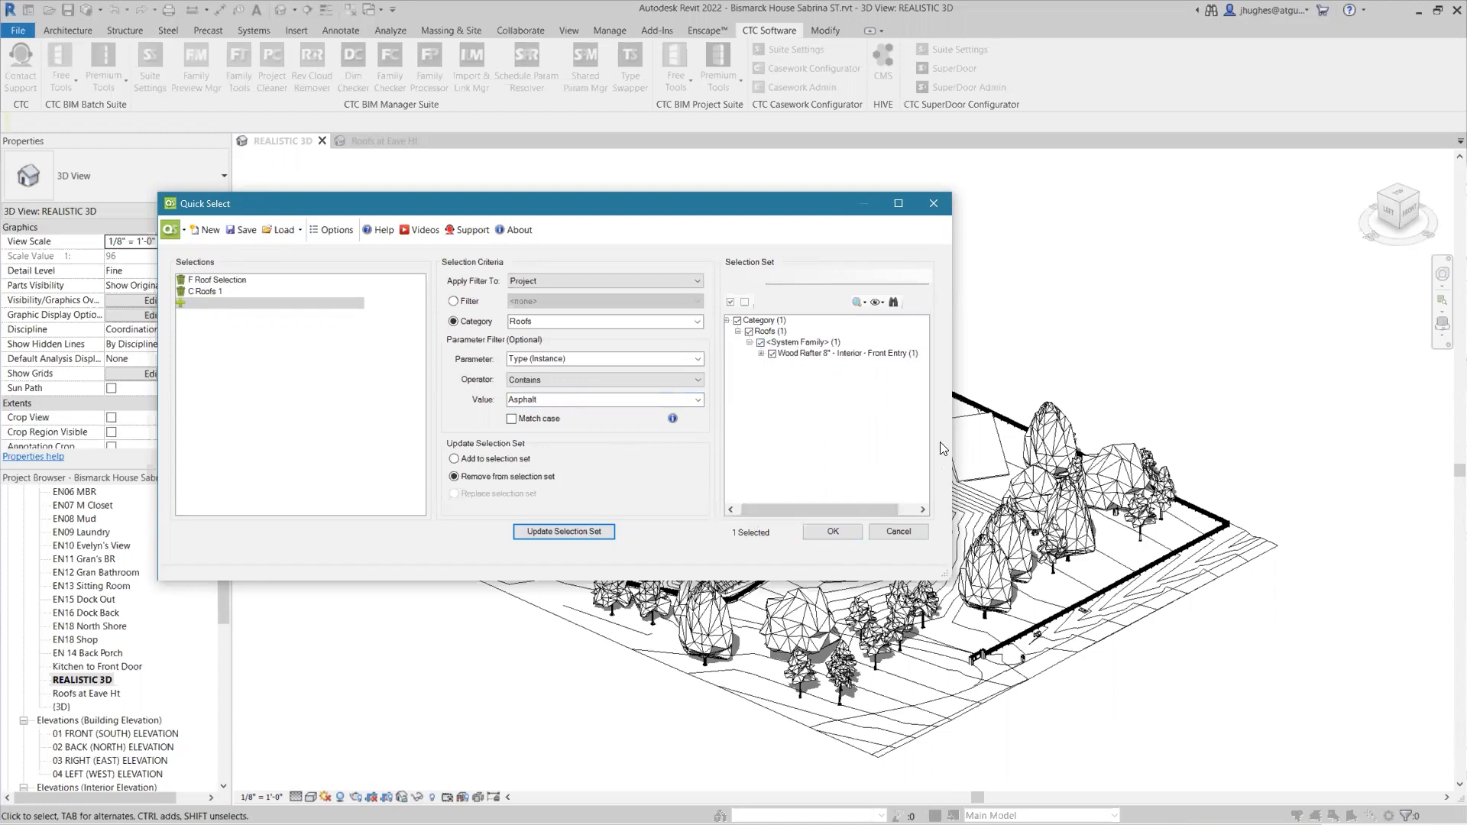
Select the remaining front entry roof in the model and temporarily isolate it in the 3D view.
{"action": "left_click", "coordinate": [838, 529]}
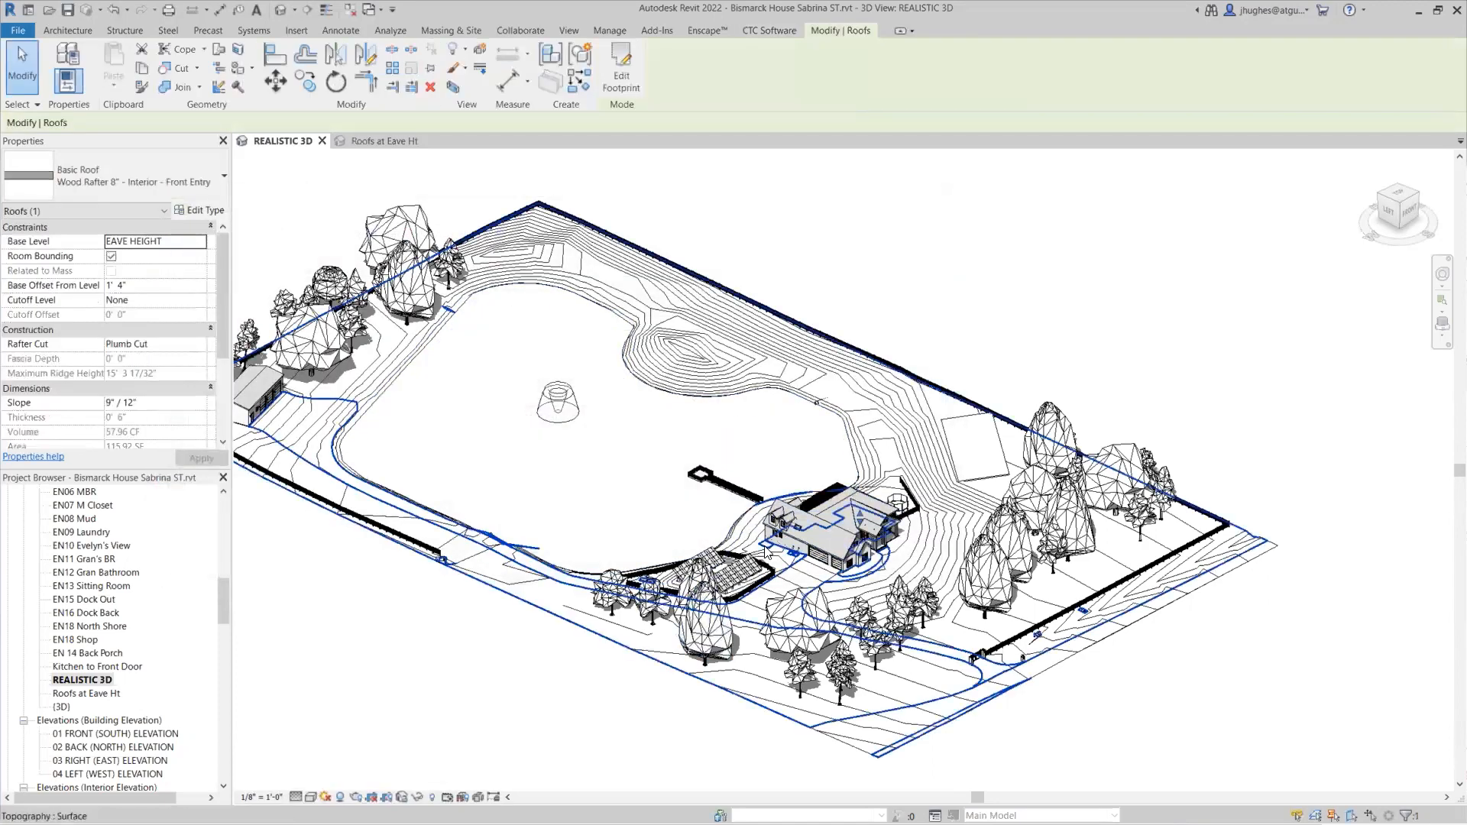
{"action": "scroll", "coordinate": [856, 522], "scroll_direction": "up", "scroll_amount": 10}
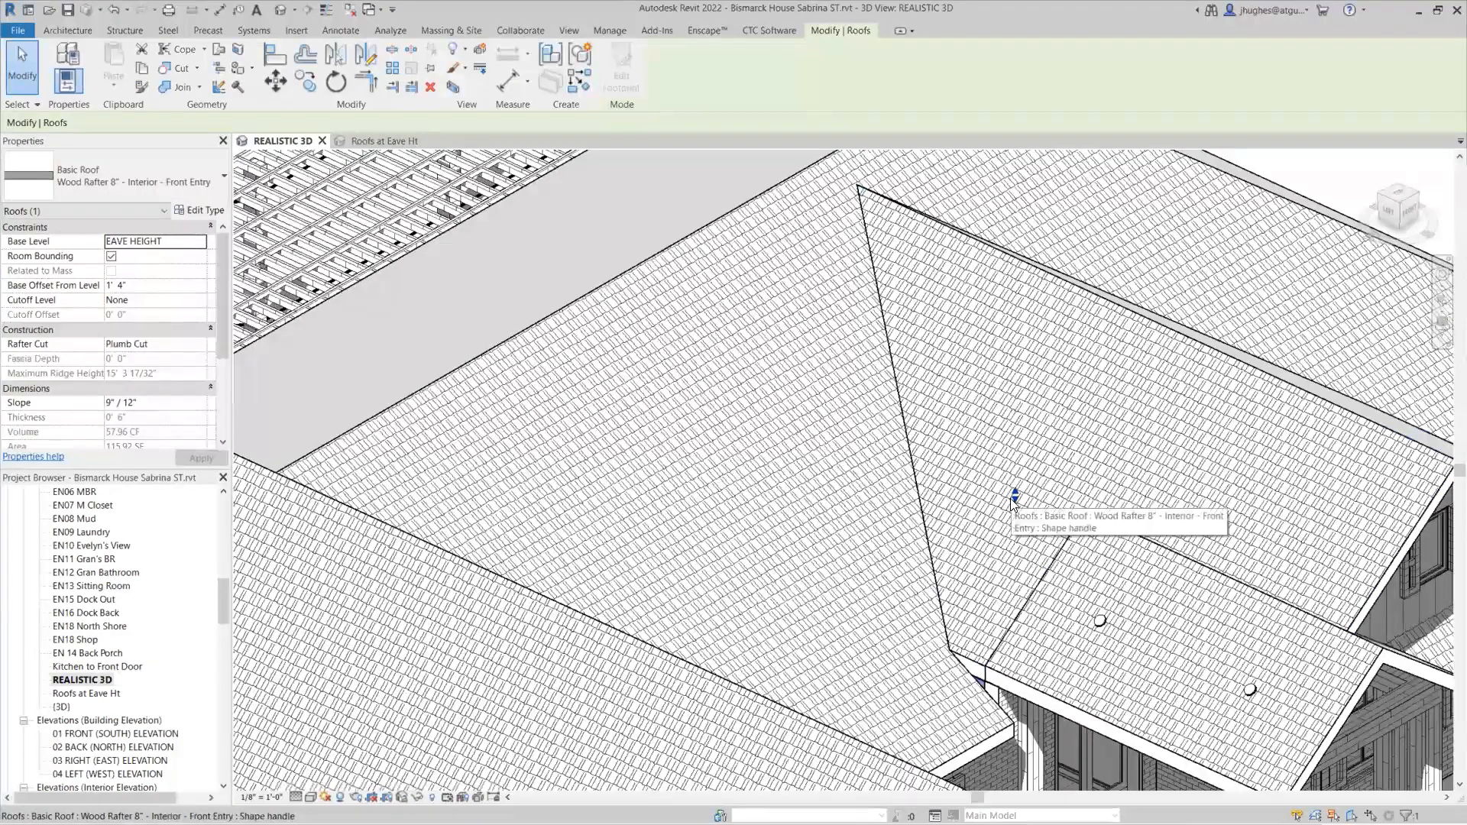
{"action": "scroll", "coordinate": [1013, 500], "scroll_direction": "down", "scroll_amount": 8}
{"action": "left_click", "coordinate": [418, 797]}
{"action": "left_click", "coordinate": [443, 743]}
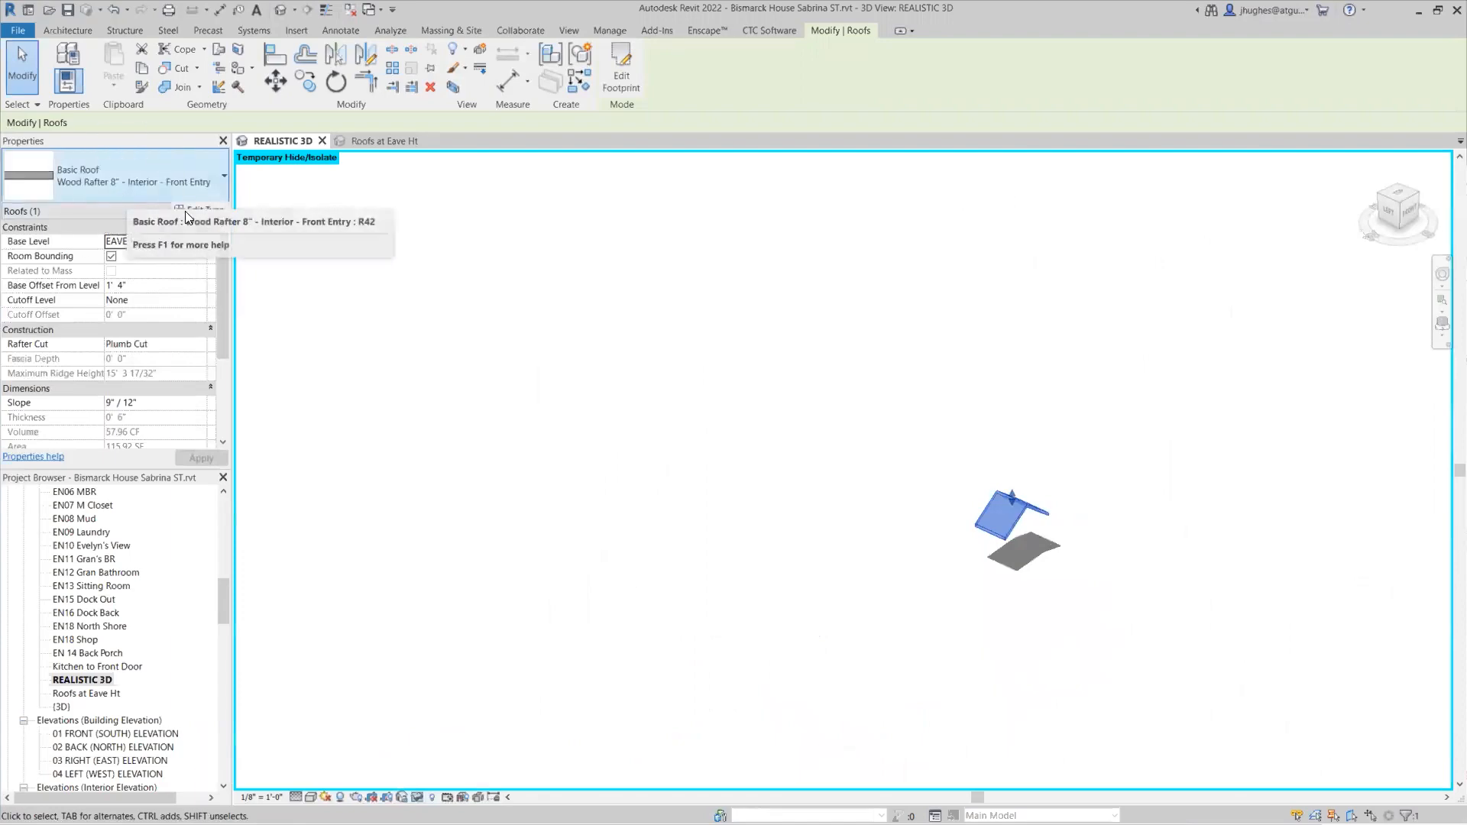
Reset the temporary isolation to bring back the whole model and clear the selection.
{"action": "left_click", "coordinate": [417, 797]}
{"action": "left_click", "coordinate": [427, 780]}
{"action": "left_click", "coordinate": [853, 328]}
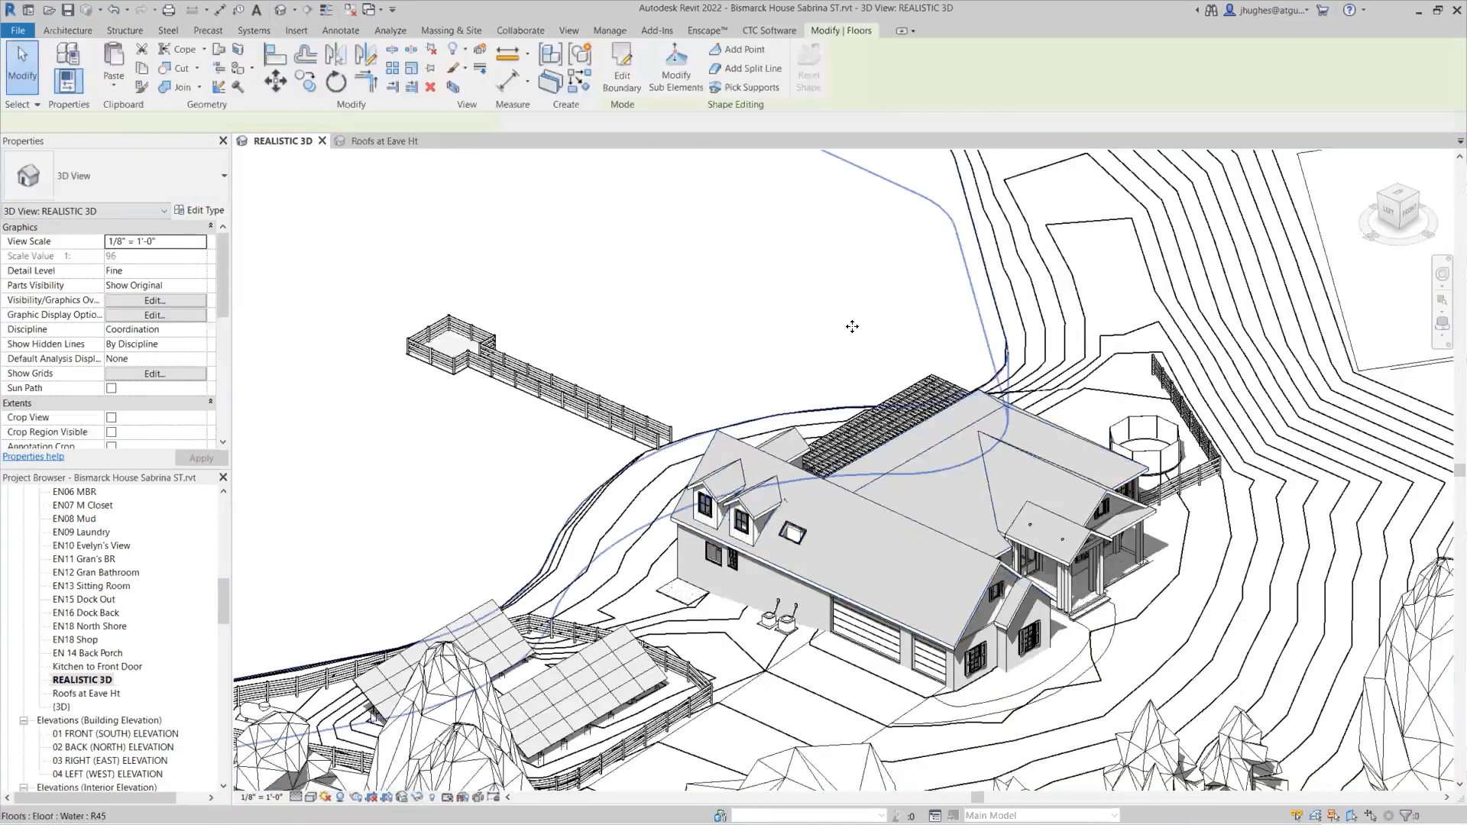
{"action": "key", "text": "Escape"}
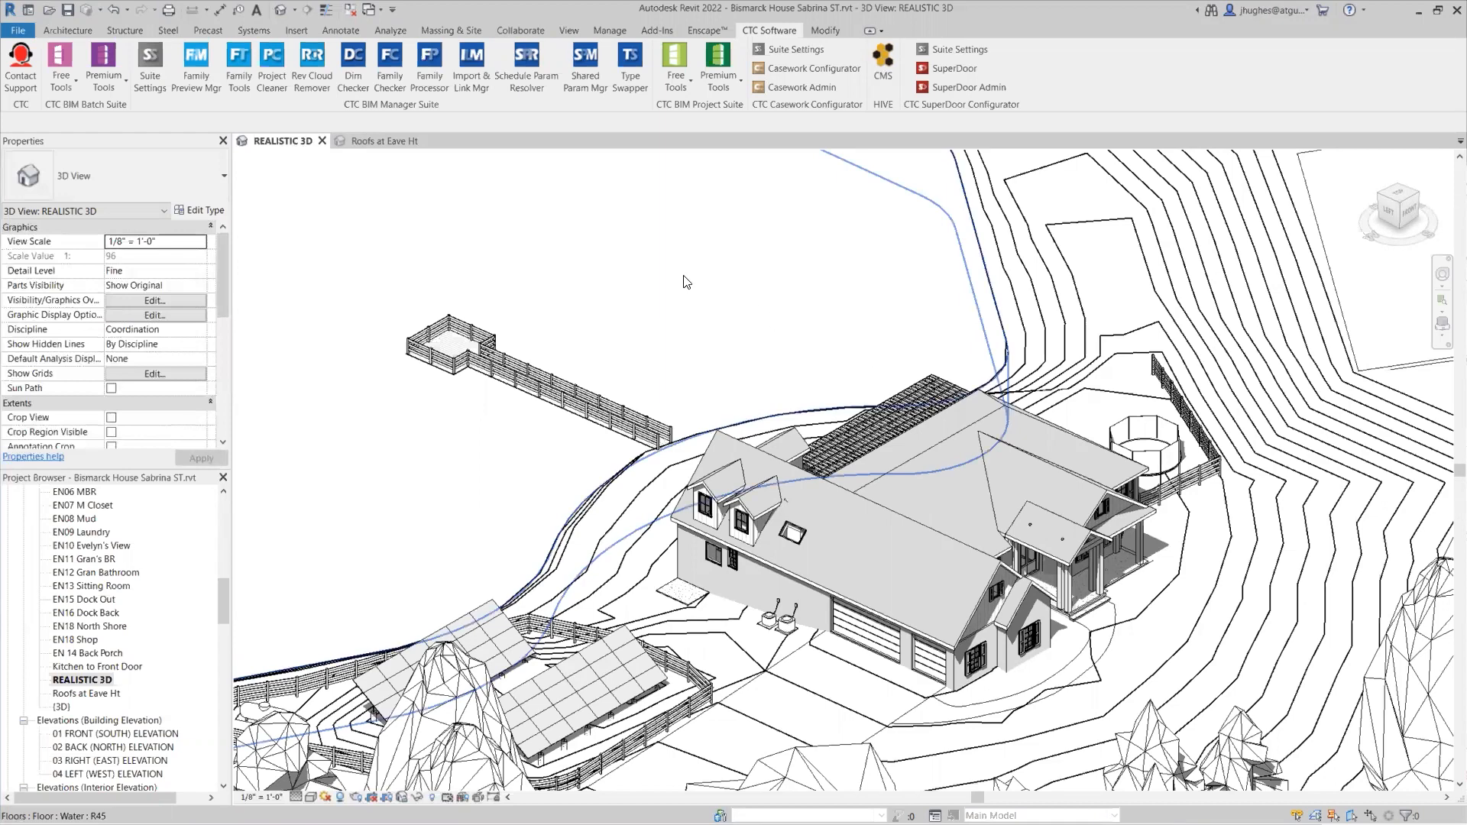
Start a new Quick Select and set its category to Lighting Fixtures.
{"action": "left_click", "coordinate": [675, 76]}
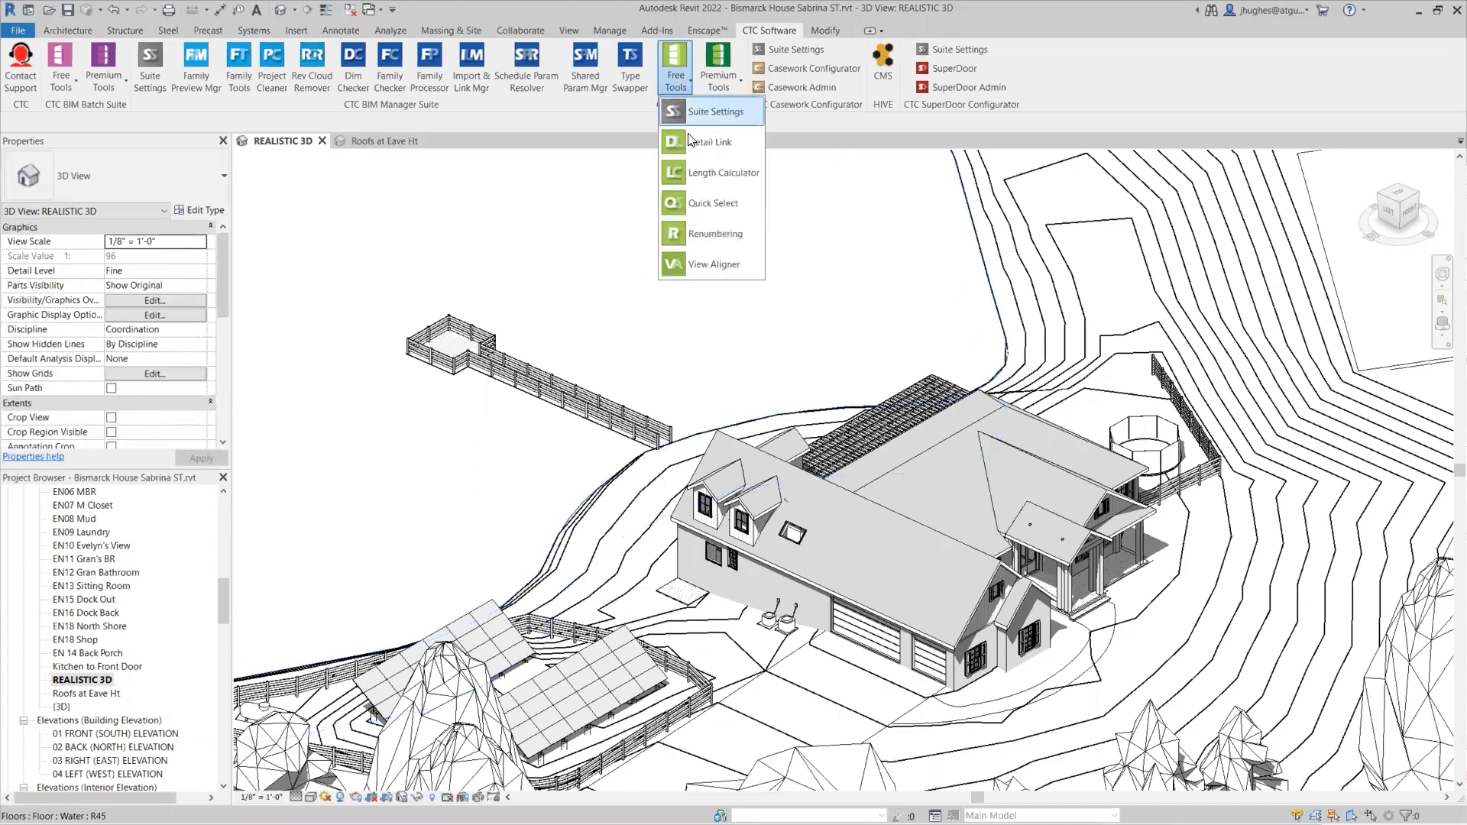
{"action": "left_click", "coordinate": [692, 204]}
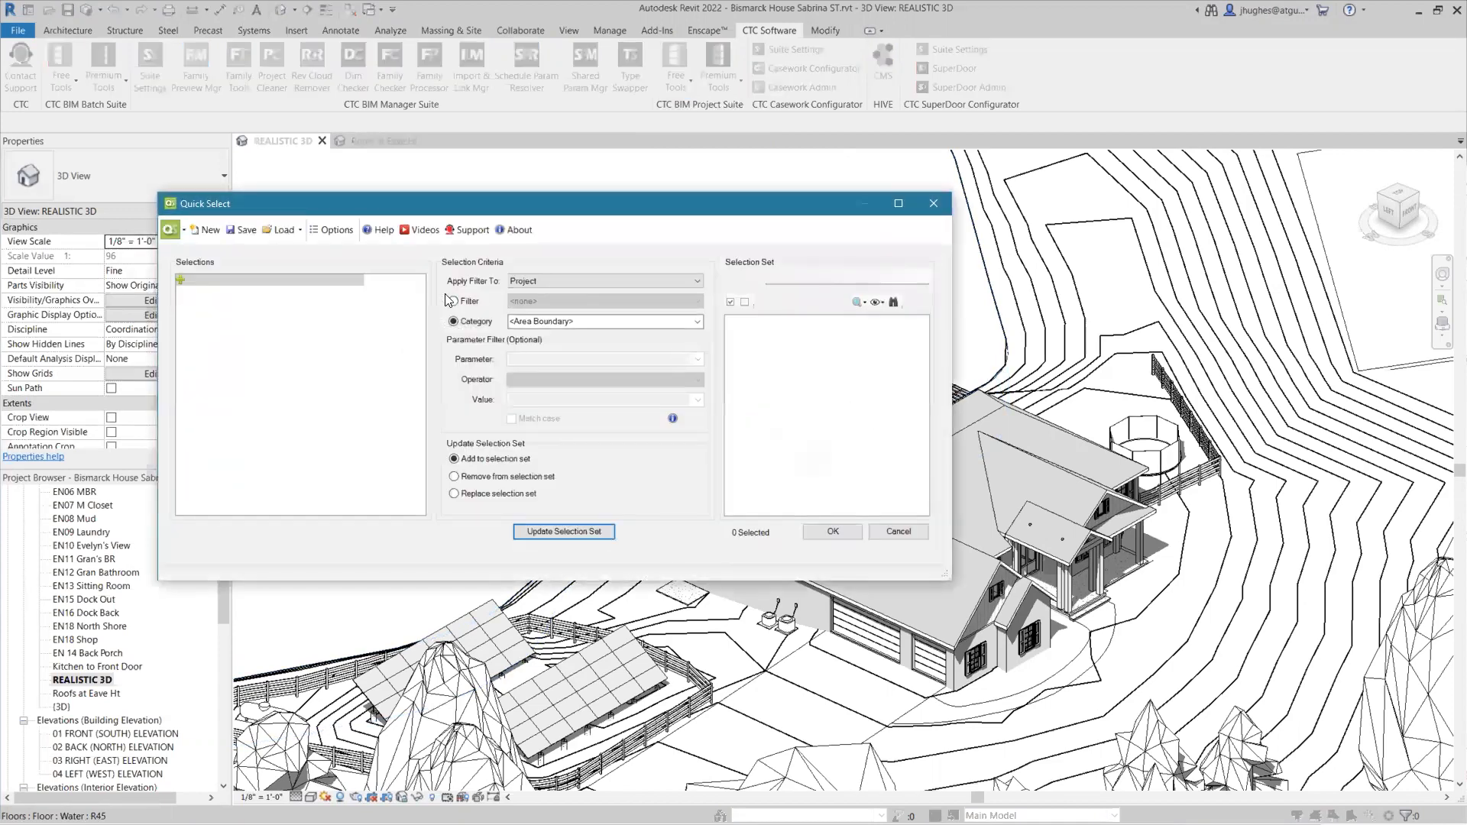
{"action": "left_click", "coordinate": [535, 322]}
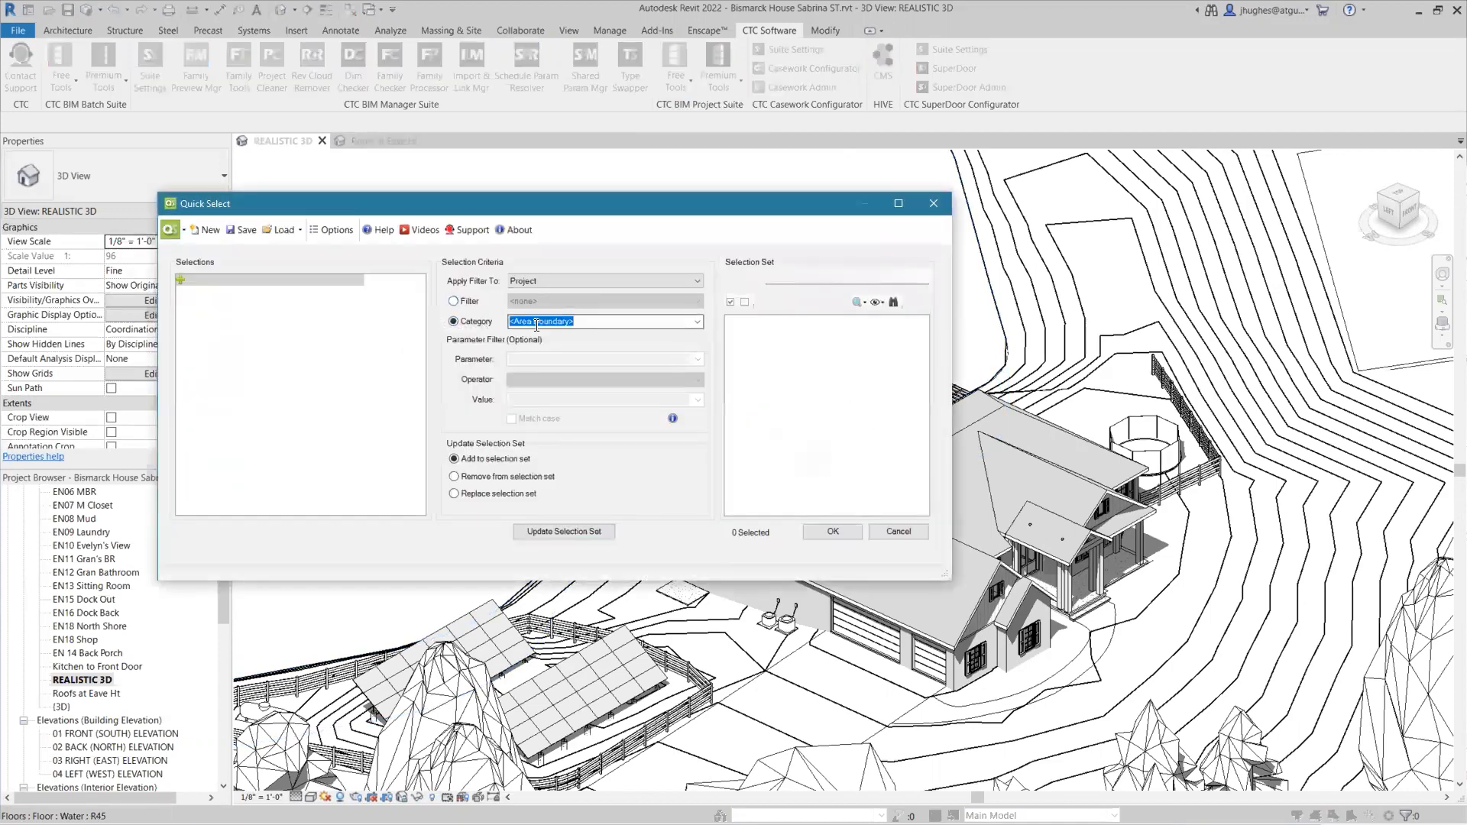
{"action": "left_click", "coordinate": [697, 323]}
{"action": "type", "text": "lighting Device Tags"}
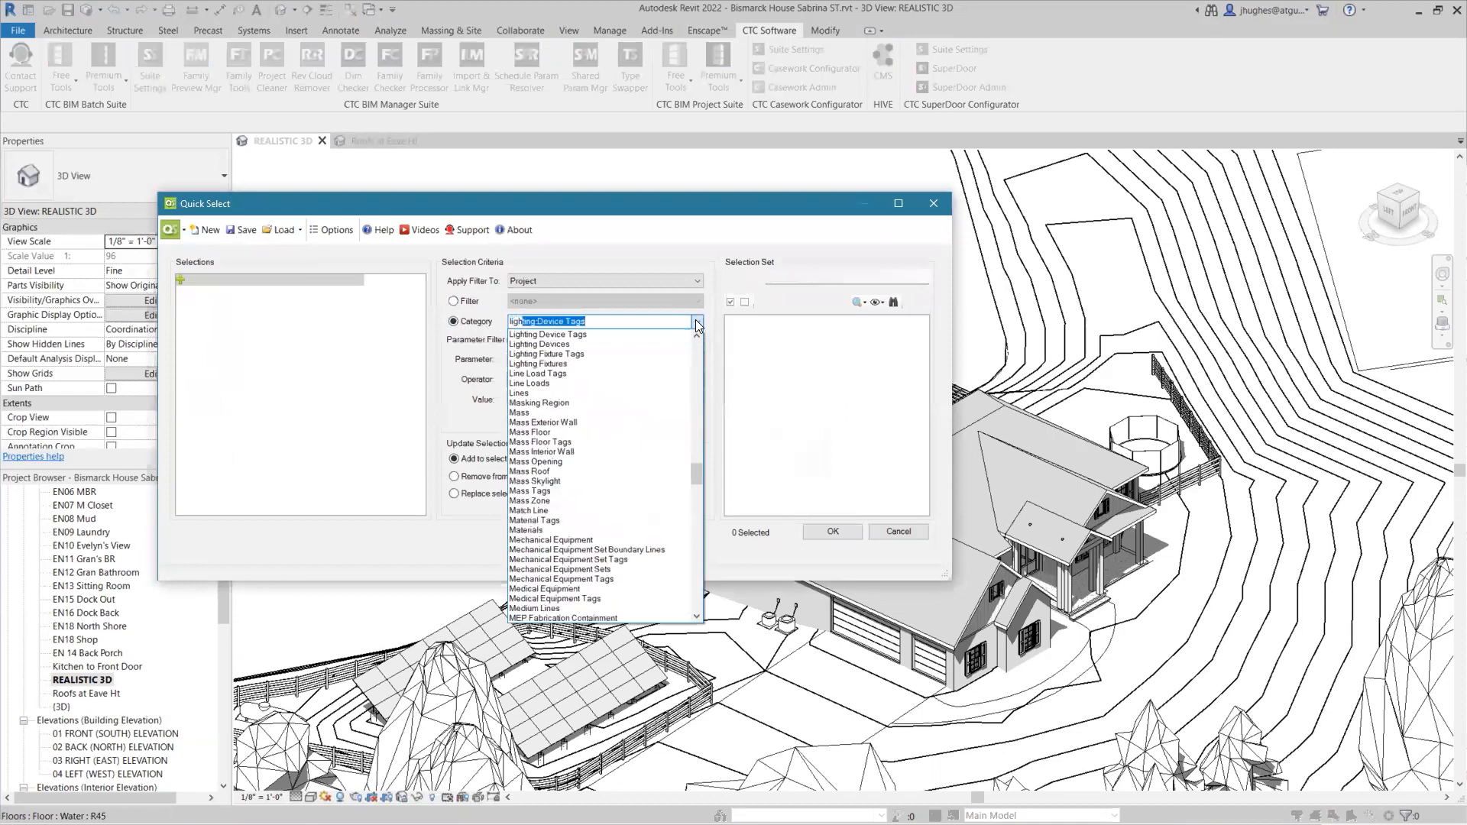
{"action": "left_click", "coordinate": [574, 364]}
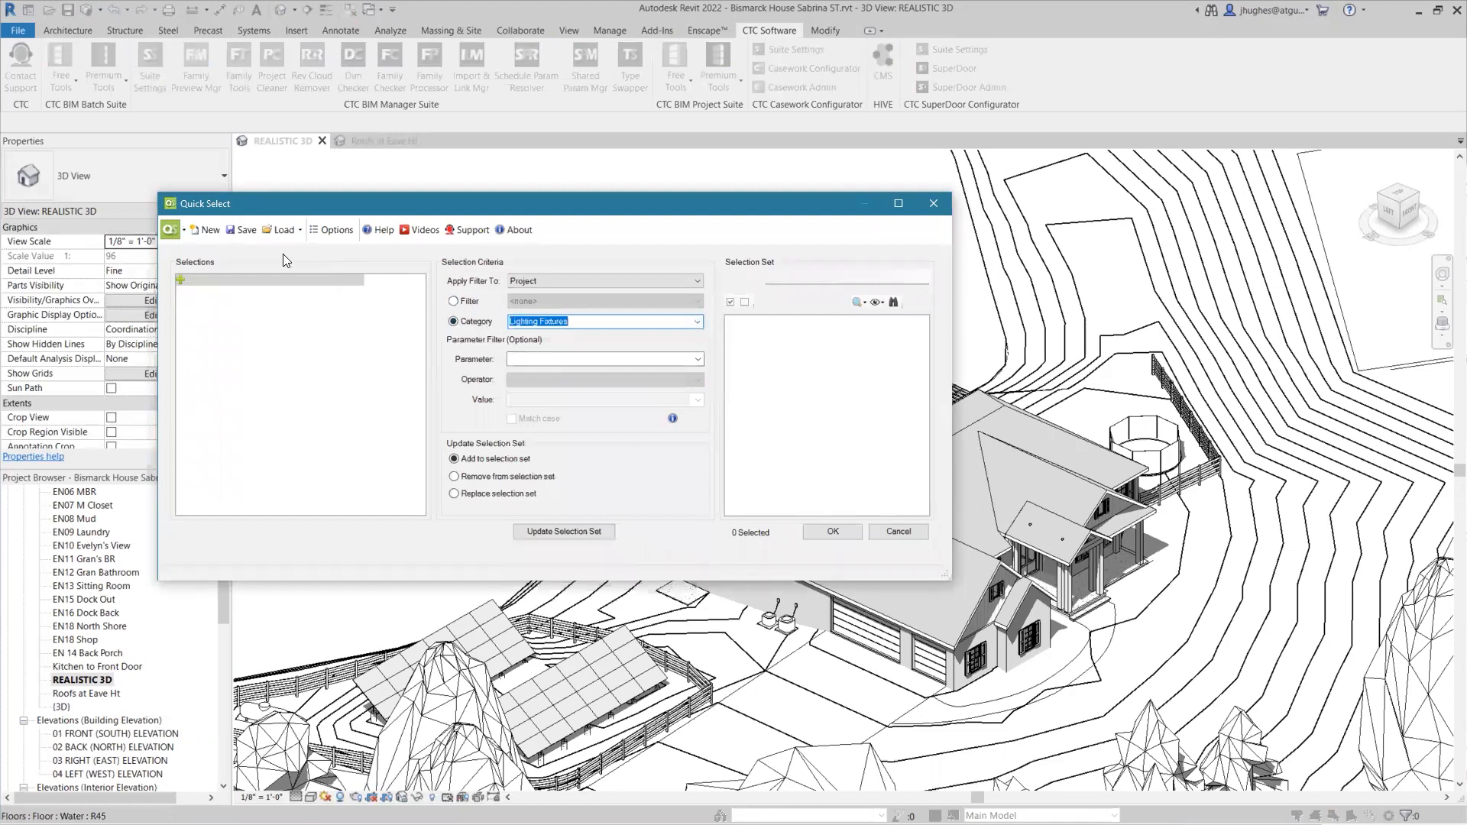
{"action": "left_click", "coordinate": [236, 233]}
{"action": "left_click", "coordinate": [286, 234]}
Choose Type Mark (Type) as the filter parameter for the lighting fixtures.
{"action": "left_click", "coordinate": [697, 359]}
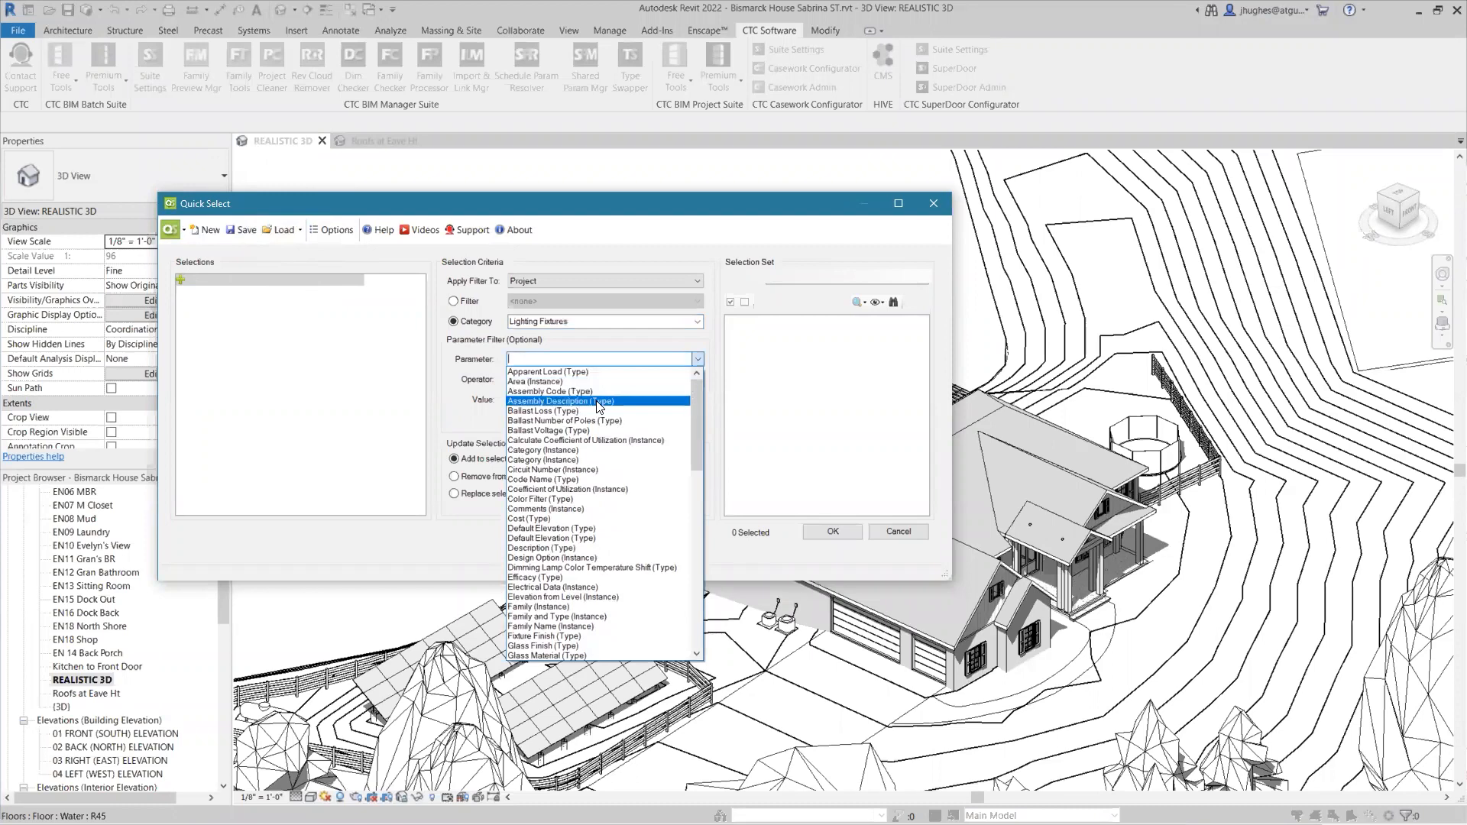
{"action": "scroll", "coordinate": [604, 436], "scroll_direction": "down", "scroll_amount": 13}
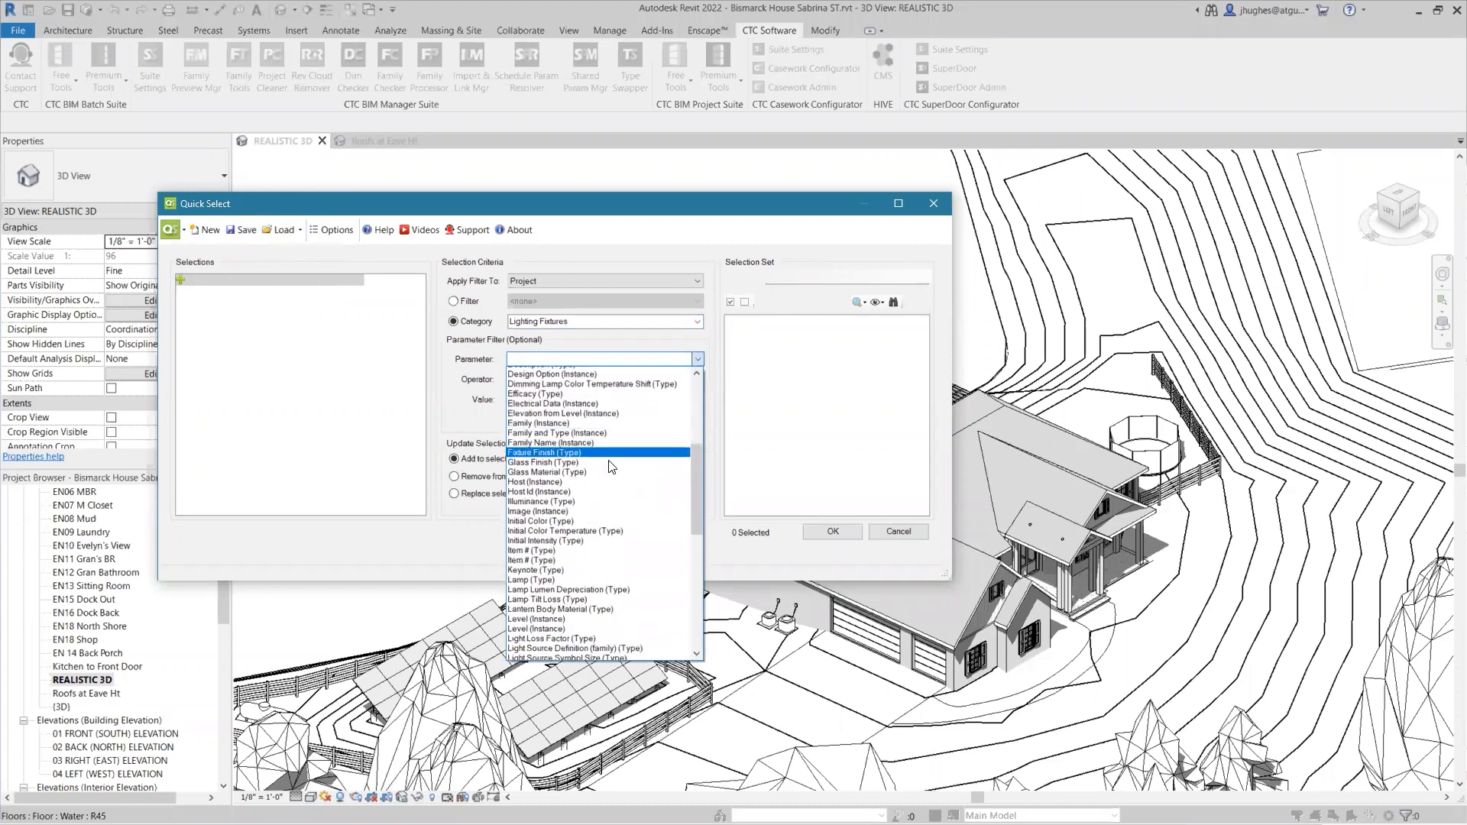
{"action": "scroll", "coordinate": [608, 463], "scroll_direction": "down", "scroll_amount": 4}
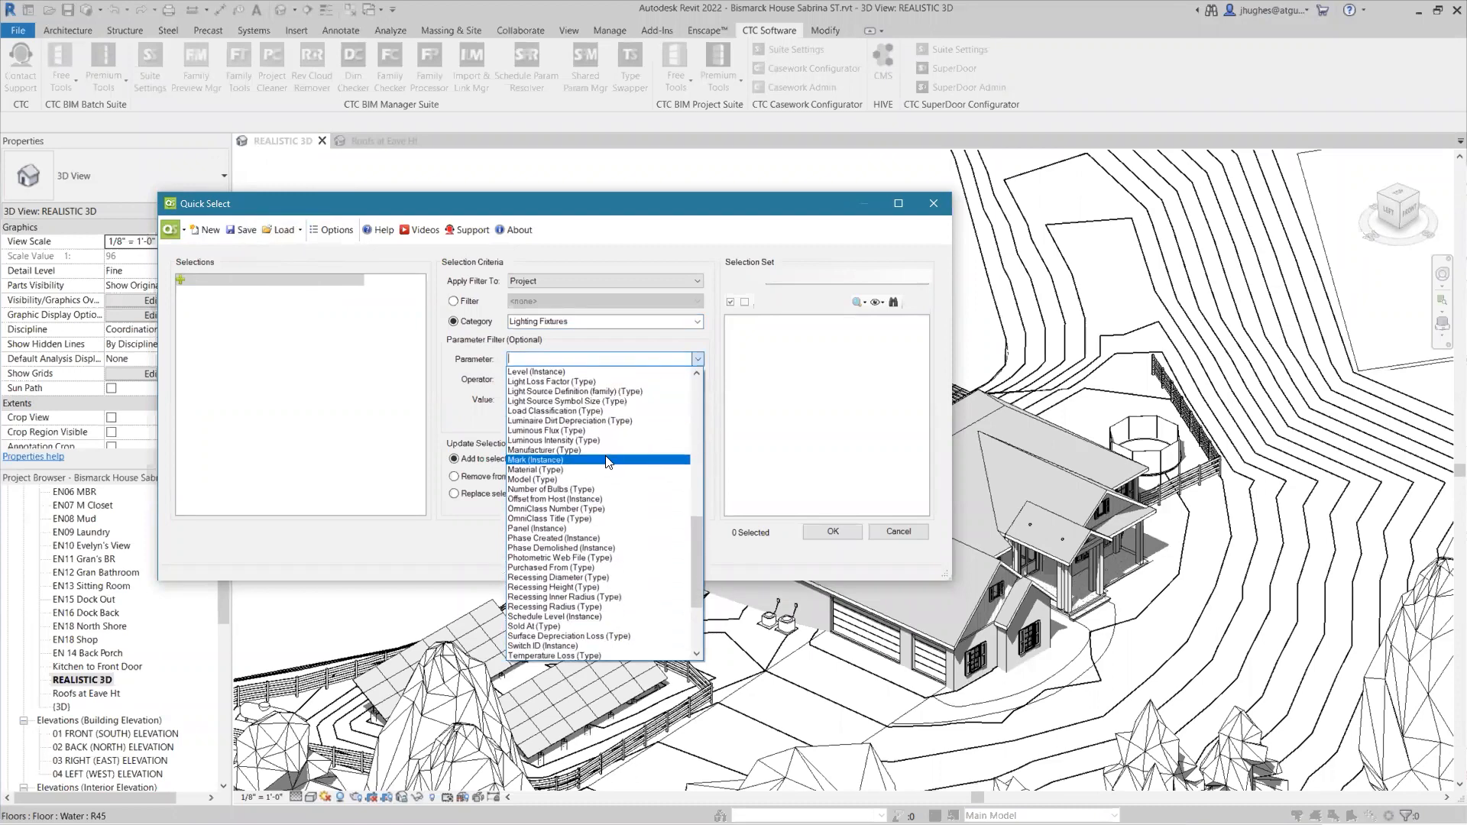
{"action": "scroll", "coordinate": [603, 461], "scroll_direction": "down", "scroll_amount": 3}
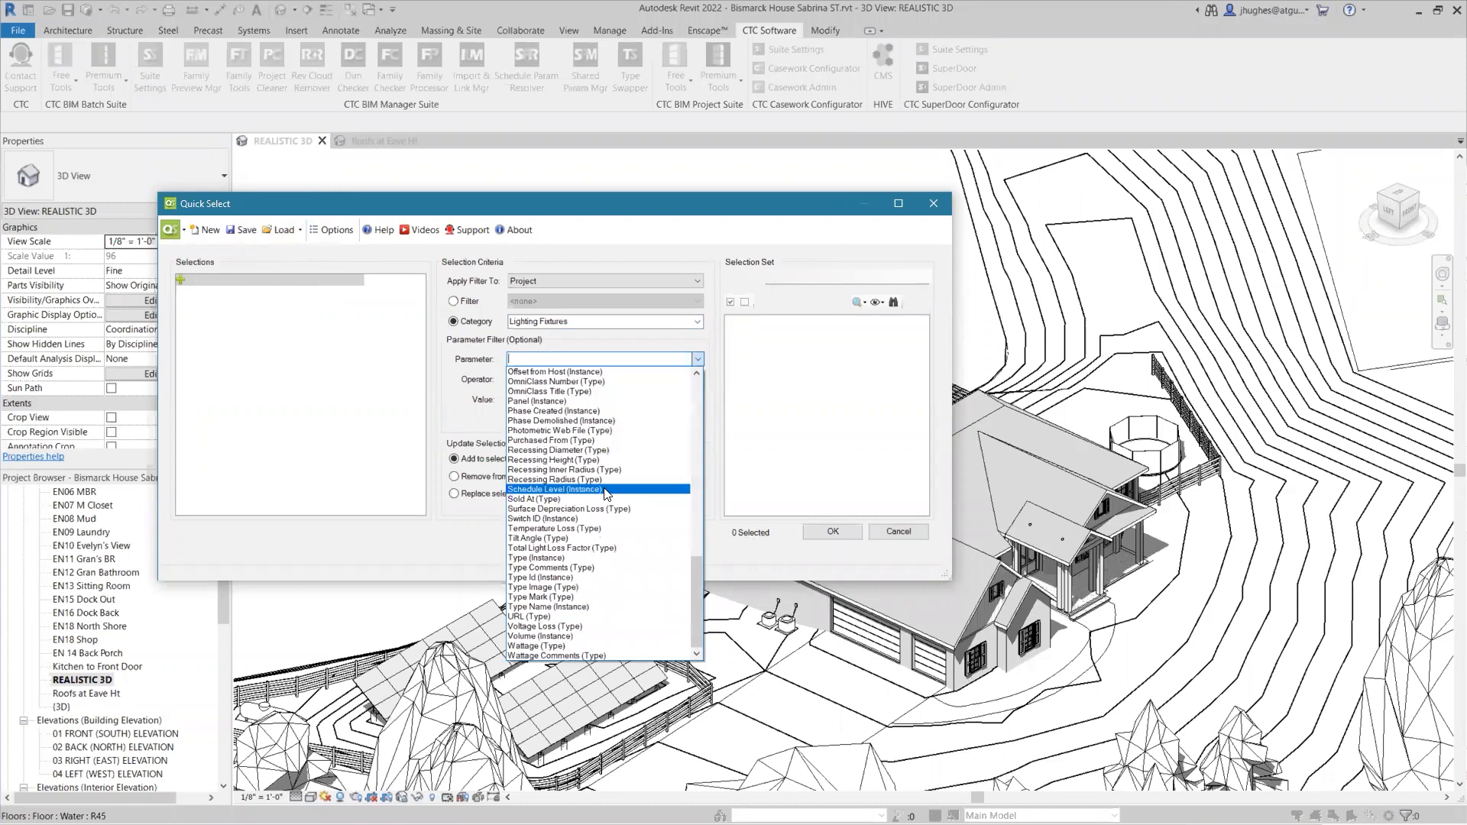
{"action": "left_click_drag", "start_coordinate": [692, 576], "coordinate": [688, 507]}
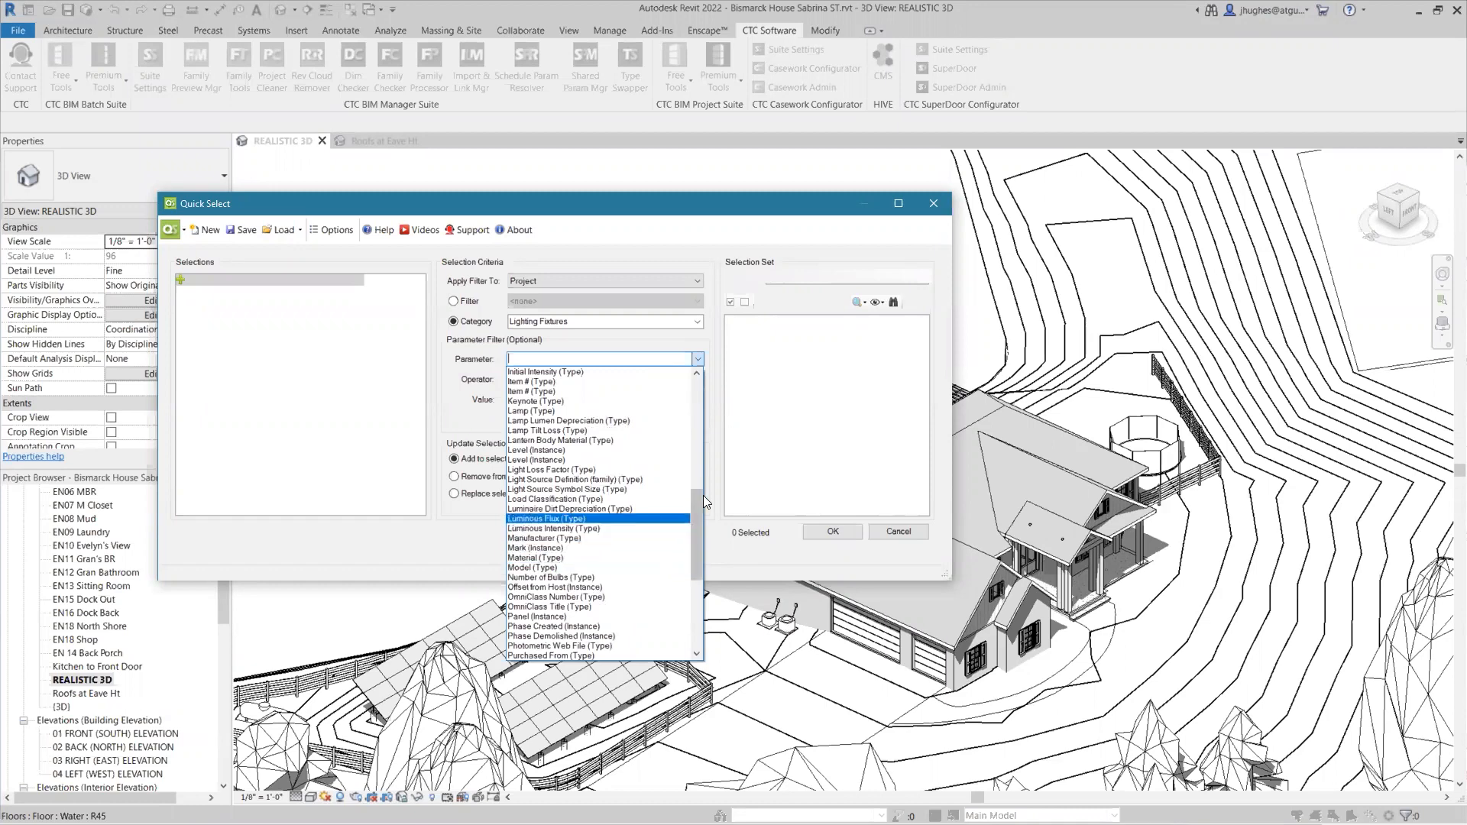
{"action": "left_click_drag", "start_coordinate": [694, 498], "coordinate": [690, 565]}
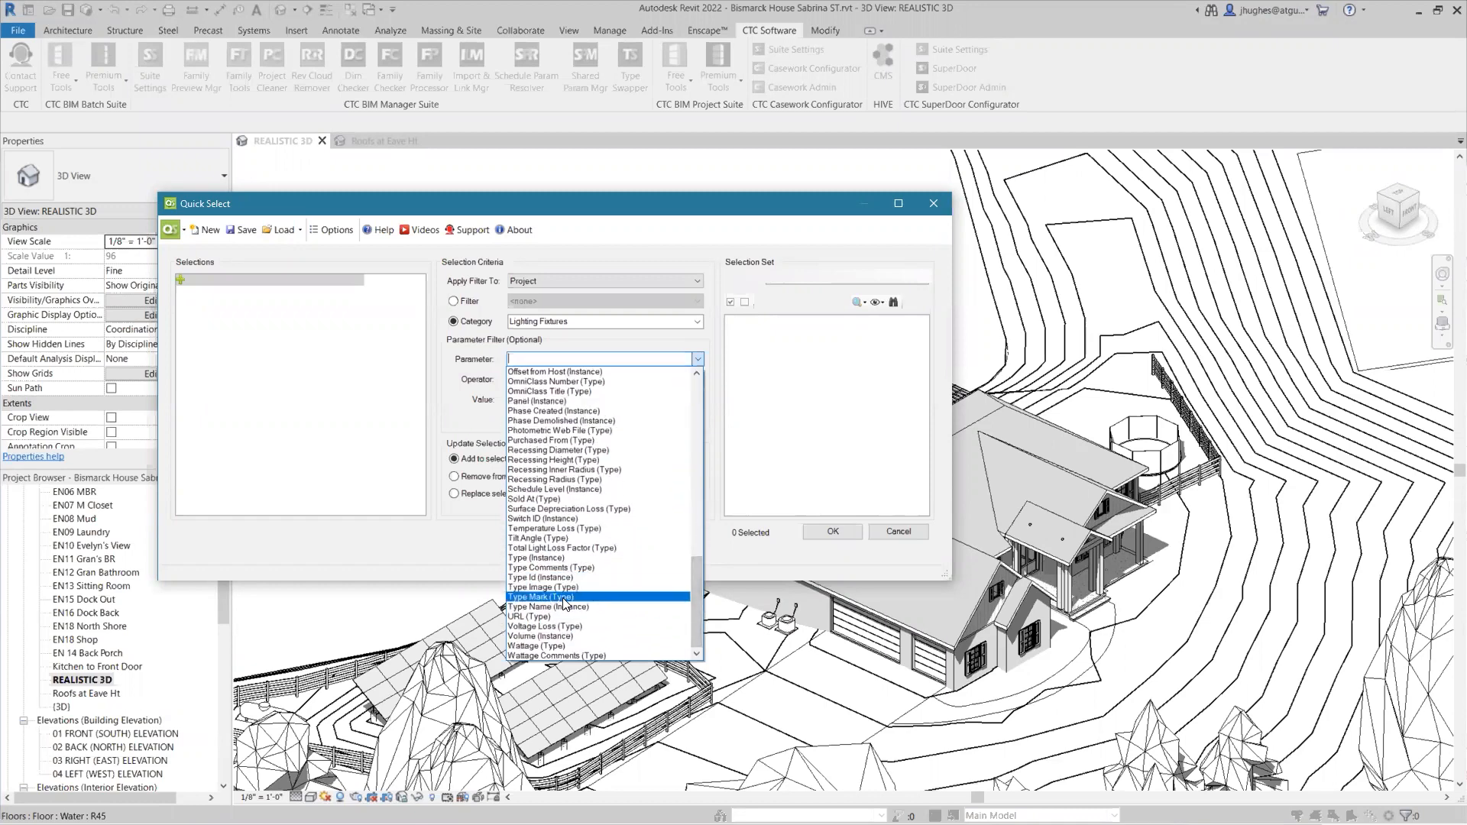
{"action": "left_click", "coordinate": [567, 597]}
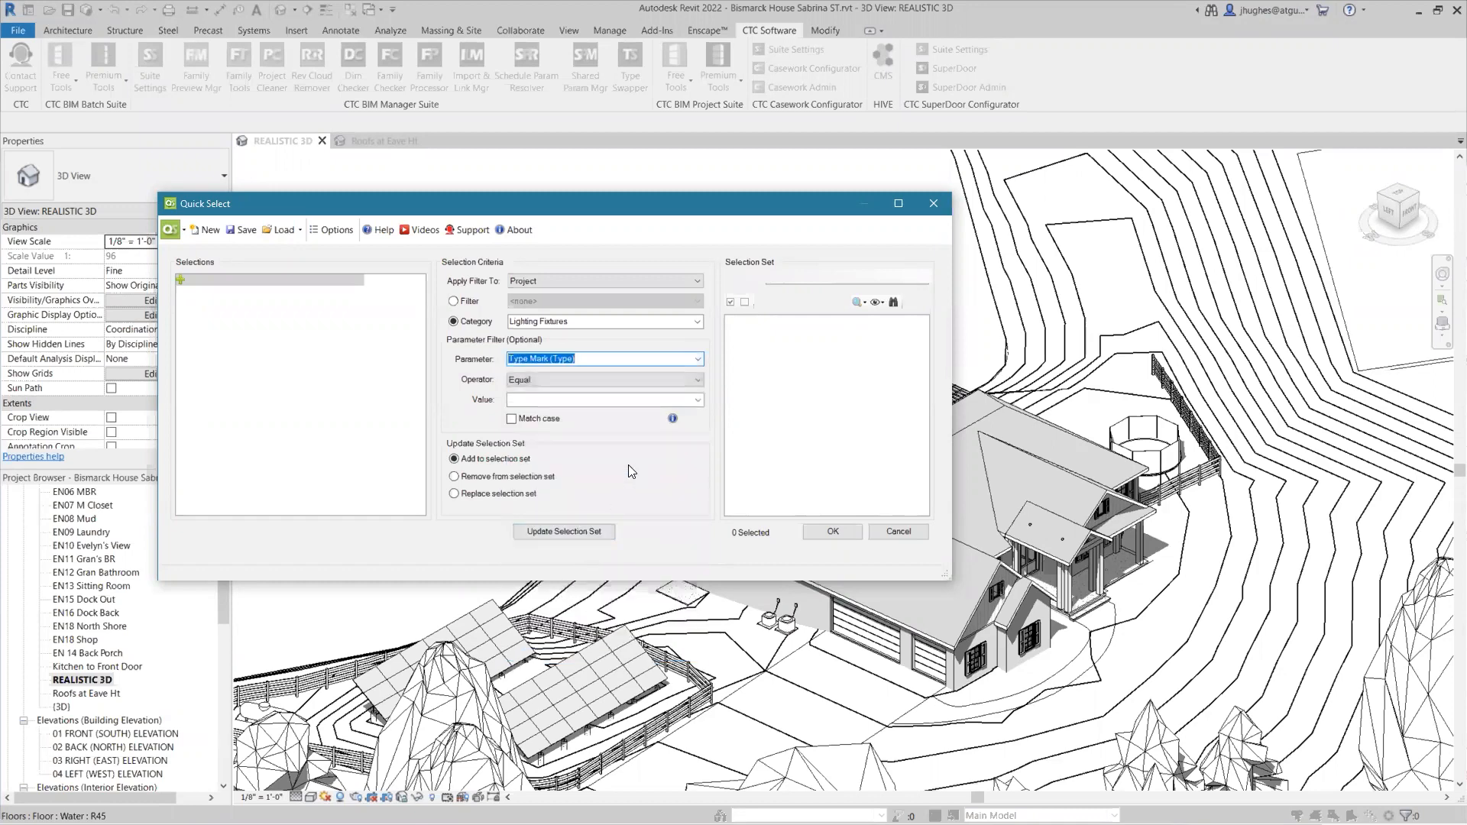
Set the Type Mark condition to Begins With D and add the matching lighting fixtures to the selection set.
{"action": "left_click", "coordinate": [688, 380]}
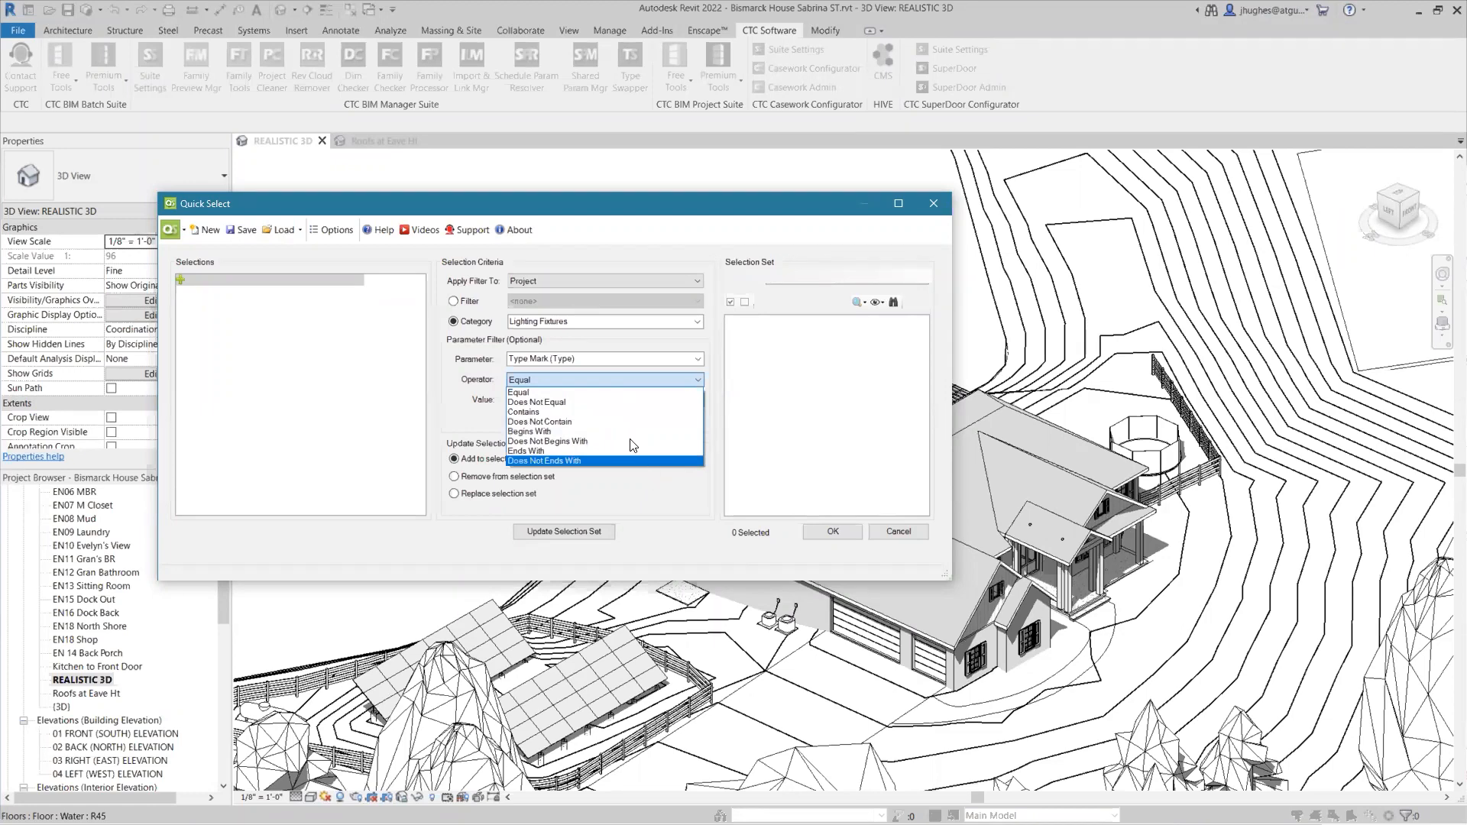
{"action": "left_click", "coordinate": [566, 430]}
{"action": "left_click", "coordinate": [697, 400]}
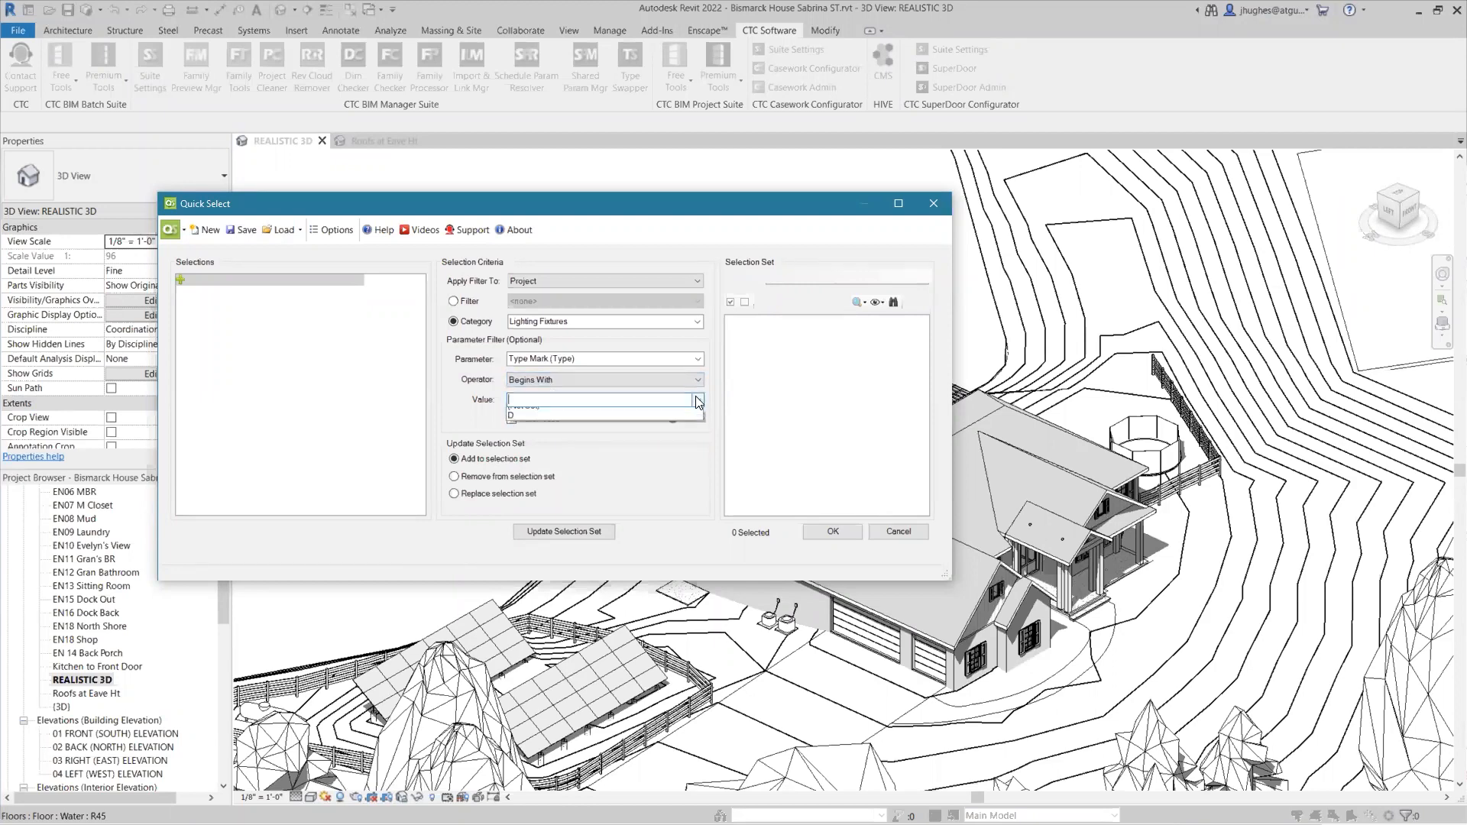
{"action": "left_click", "coordinate": [578, 421]}
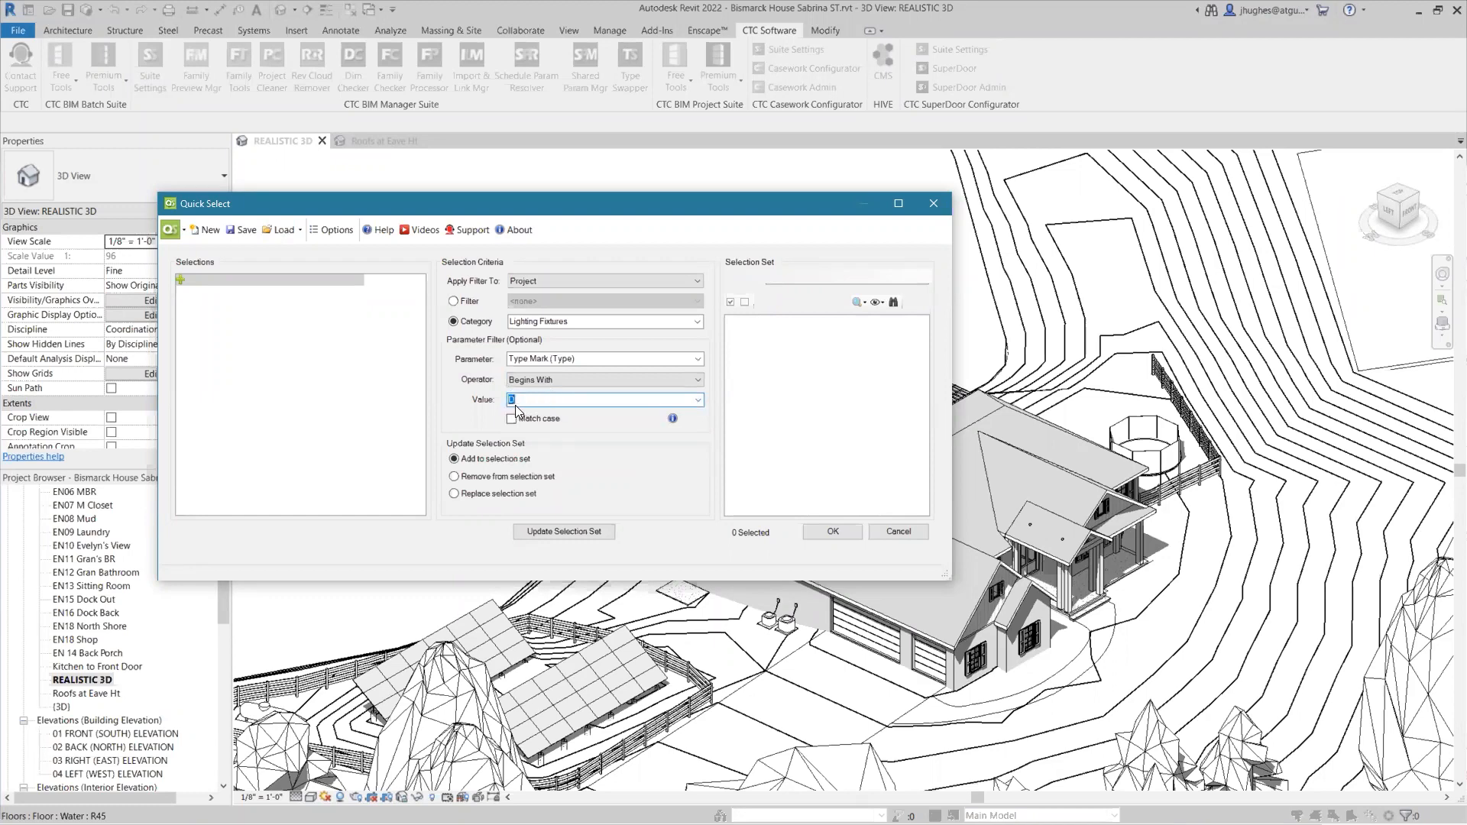
{"action": "left_click", "coordinate": [546, 532]}
Expand the selection set's Lighting Fixtures category down to the individual Ramond Outside Lantern elements.
{"action": "left_click", "coordinate": [731, 320]}
{"action": "left_click", "coordinate": [741, 331]}
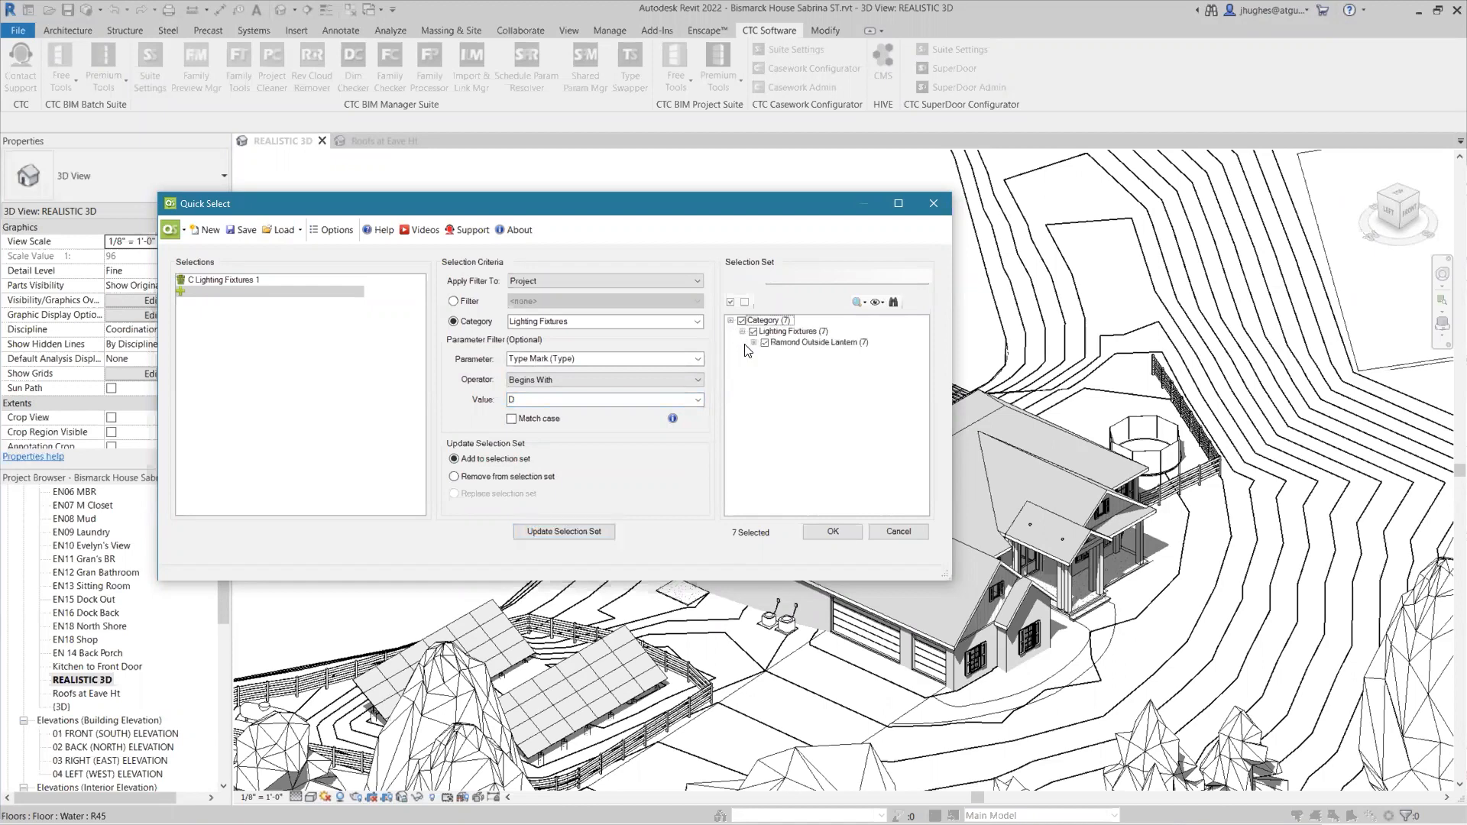
{"action": "left_click", "coordinate": [754, 342]}
{"action": "left_click", "coordinate": [765, 353]}
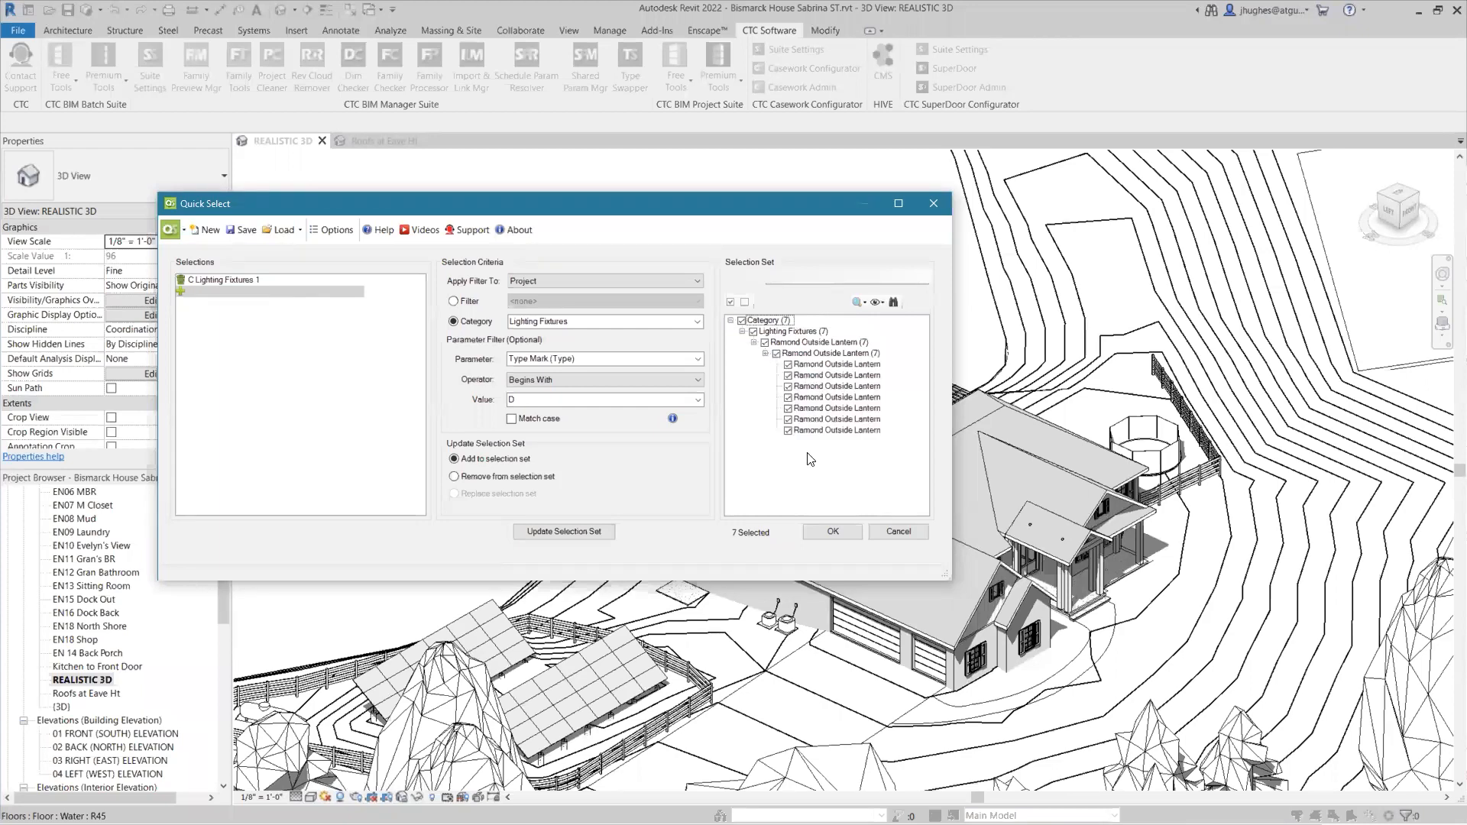
Set the Type Mark value to (Not Set) and add the matching lighting fixtures to the selection set.
{"action": "left_click", "coordinate": [698, 399]}
{"action": "left_click", "coordinate": [571, 413]}
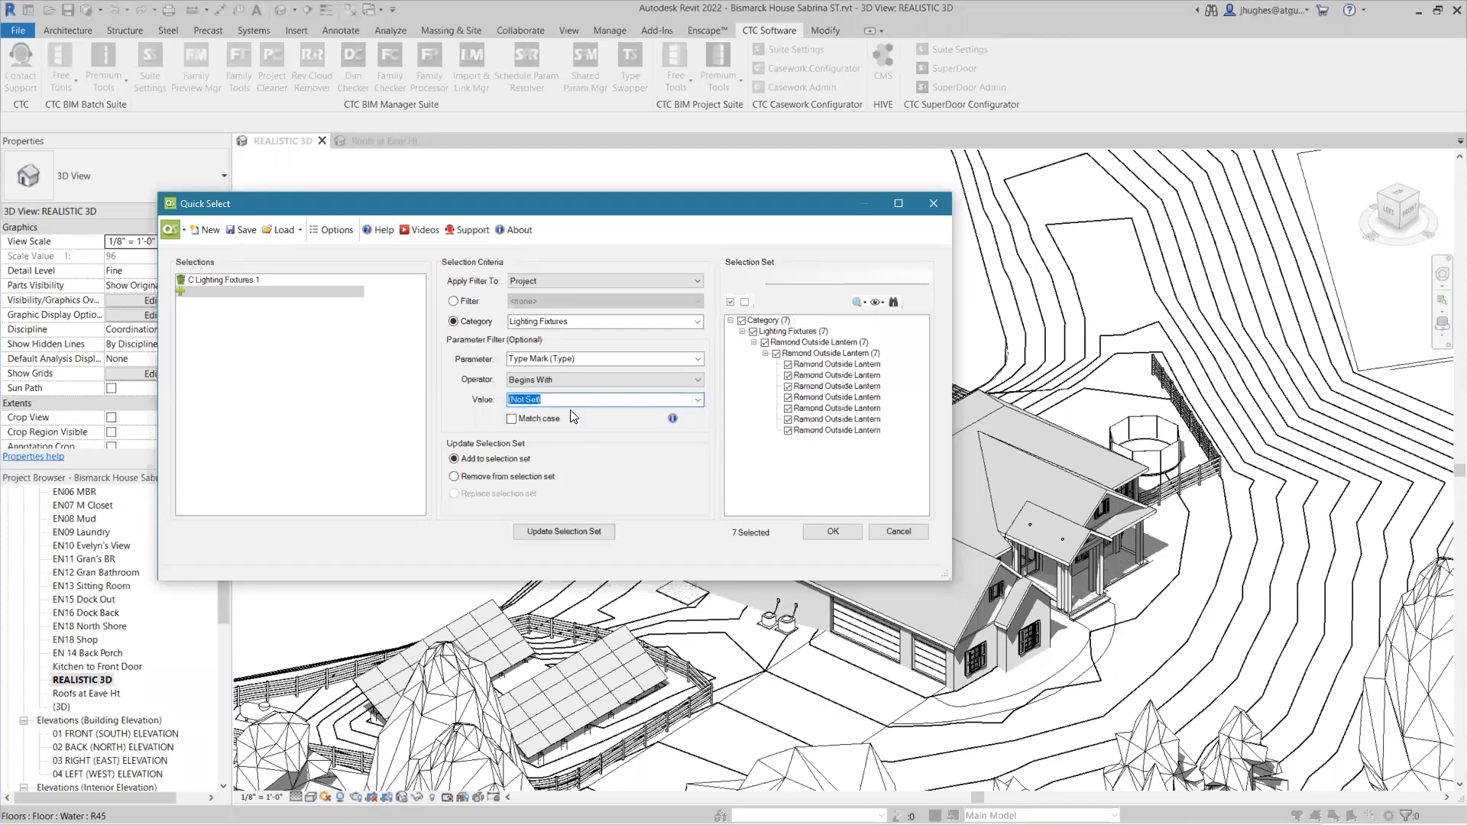
{"action": "left_click", "coordinate": [479, 476]}
{"action": "left_click", "coordinate": [483, 461]}
{"action": "left_click", "coordinate": [562, 530]}
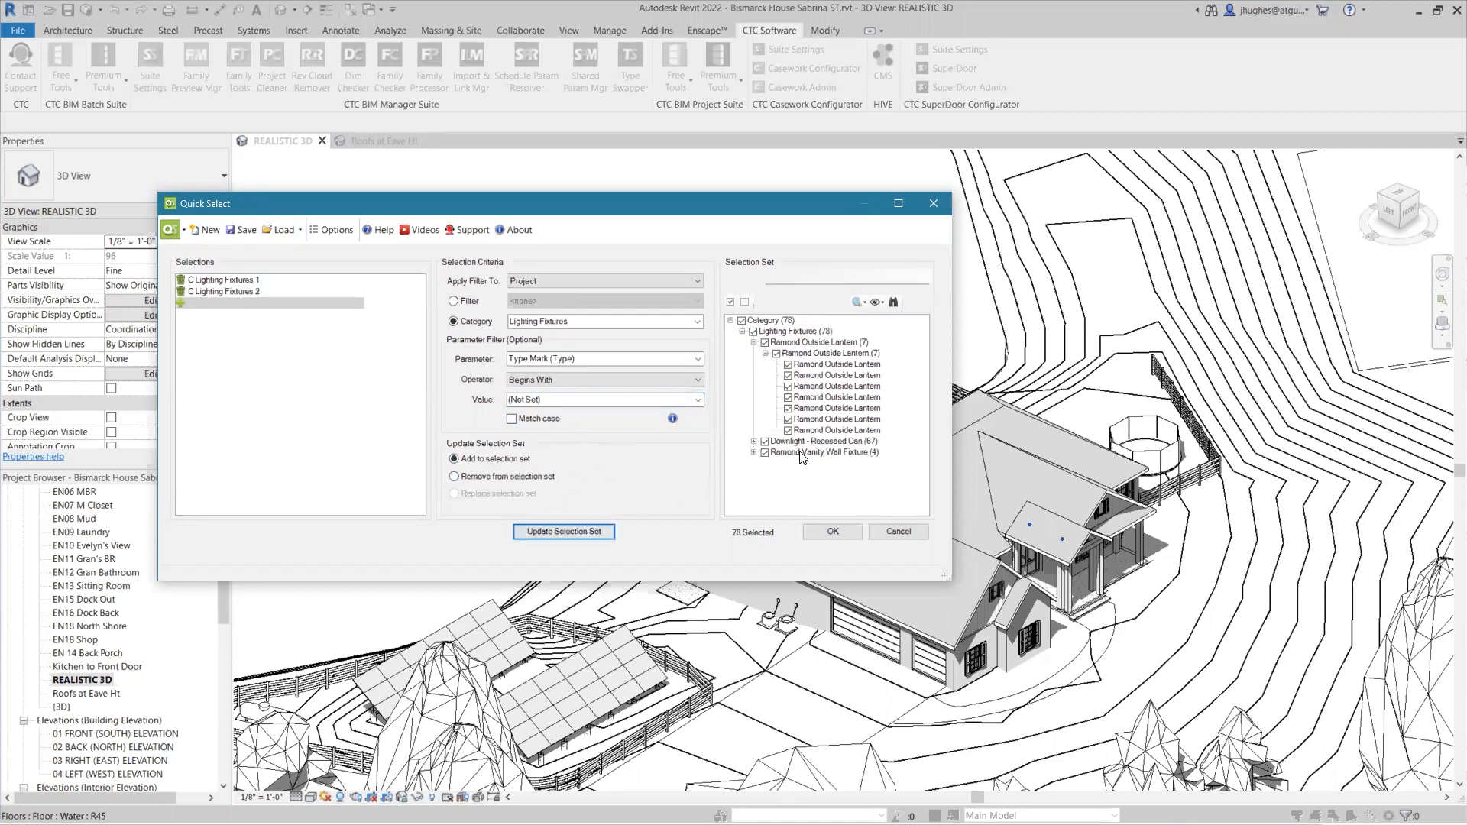
Exclude the Ramond Outside Lantern and Ramond Vanity Wall Fixture families and select only the Downlight - Recessed Can fixtures in the model.
{"action": "left_click", "coordinate": [765, 342]}
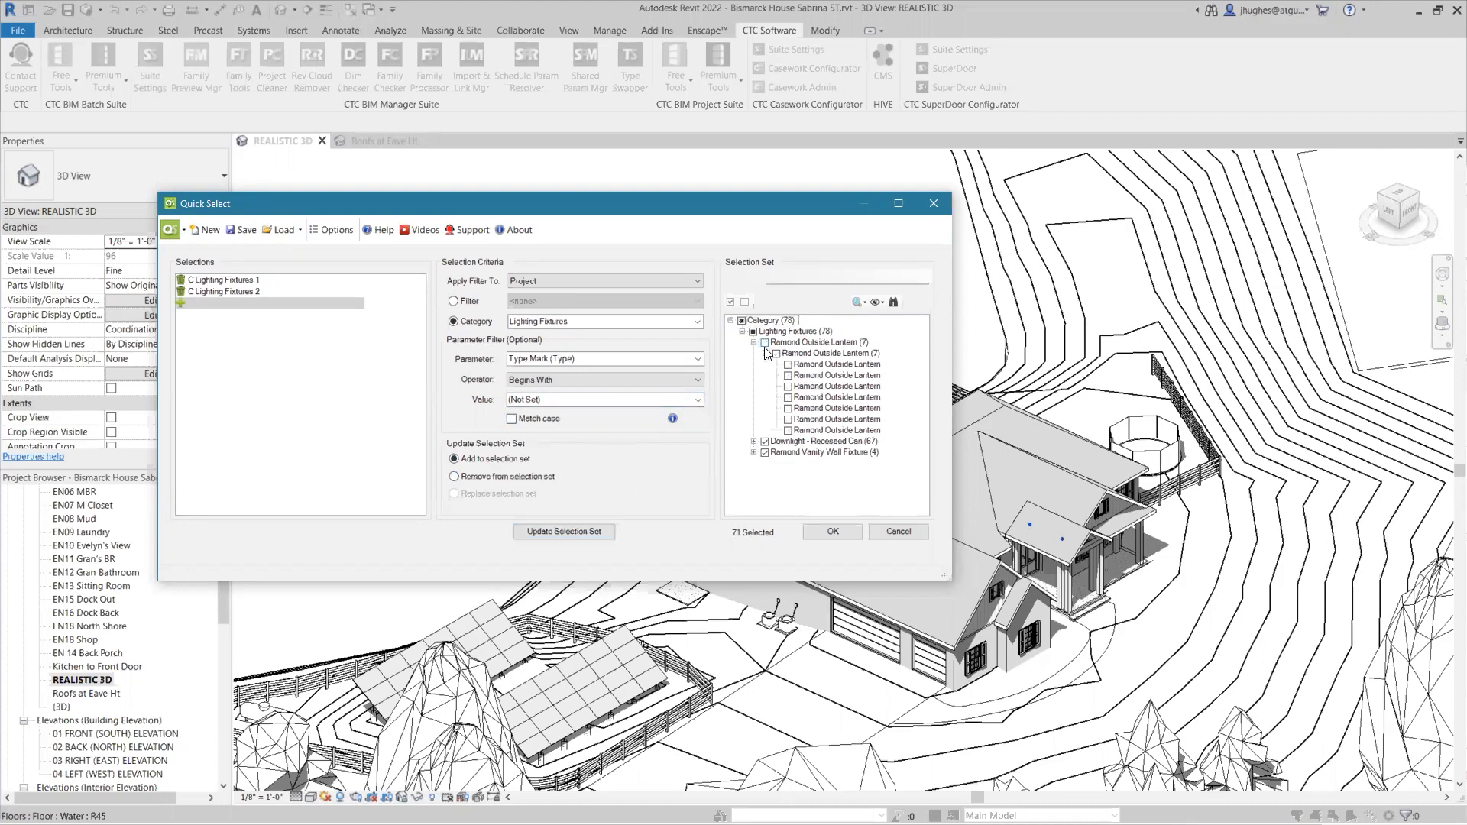
{"action": "left_click", "coordinate": [791, 442]}
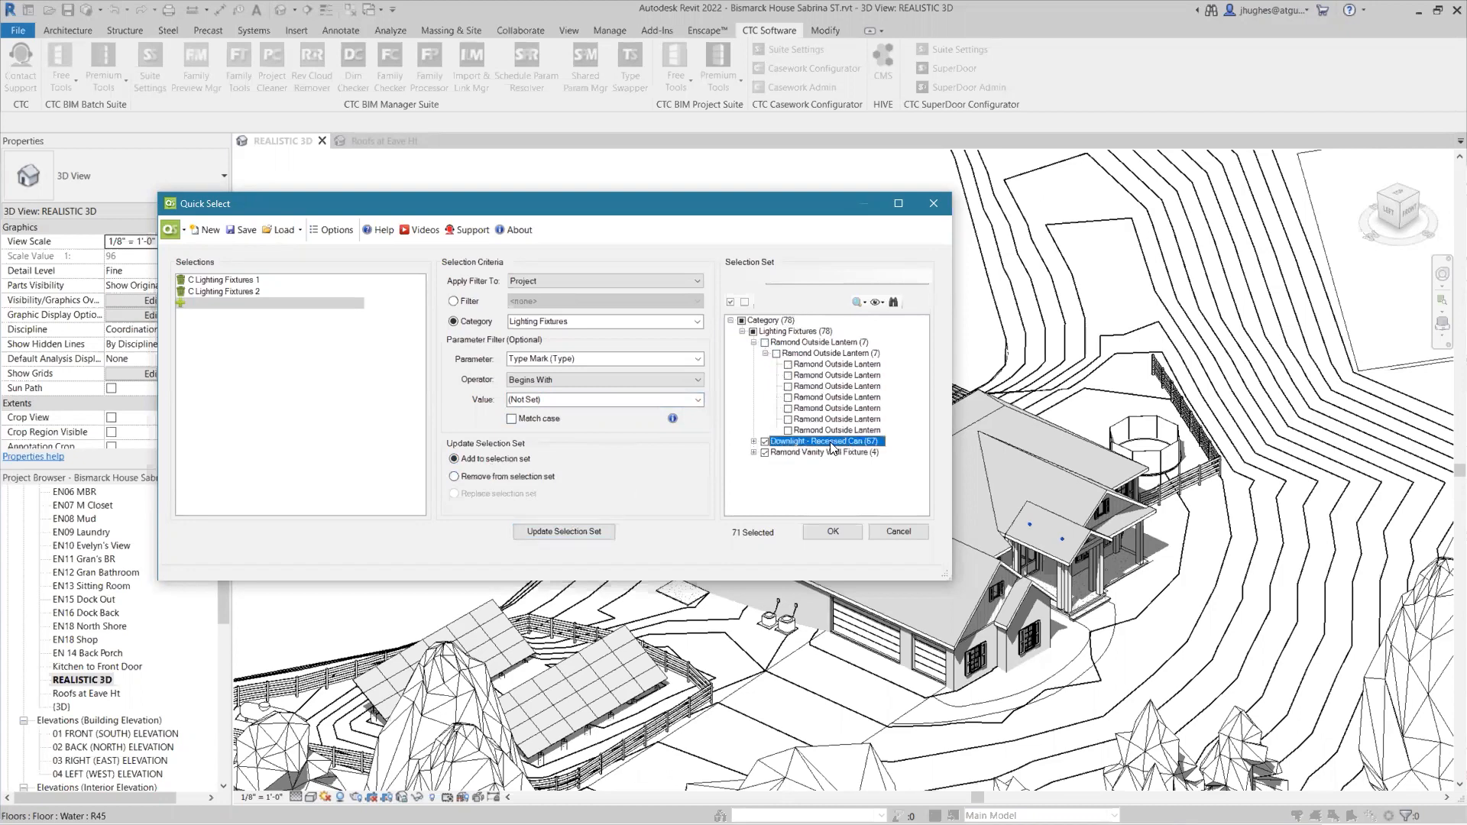
{"action": "left_click", "coordinate": [792, 454]}
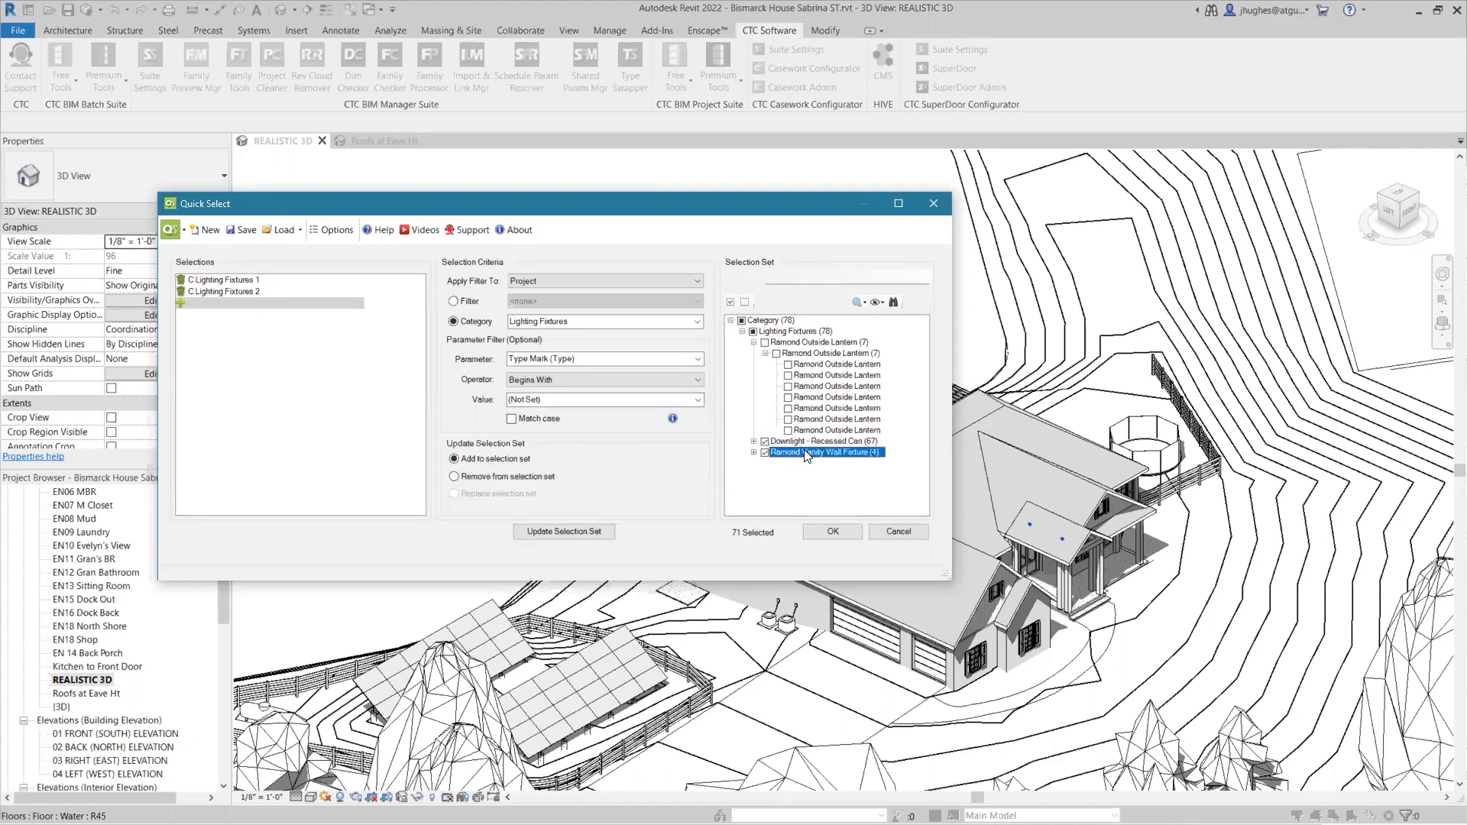
{"action": "left_click", "coordinate": [863, 442]}
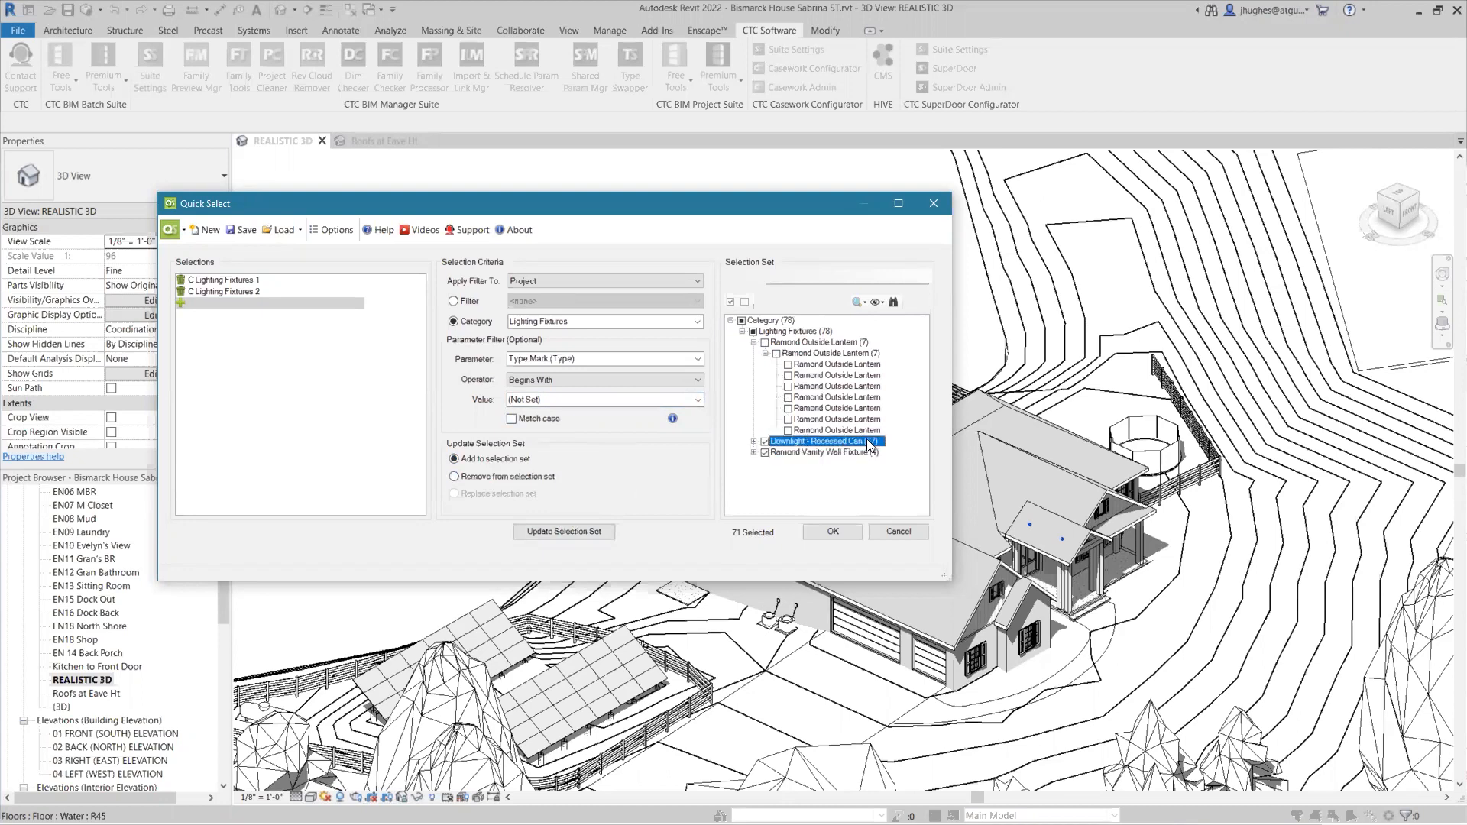
{"action": "left_click", "coordinate": [765, 452]}
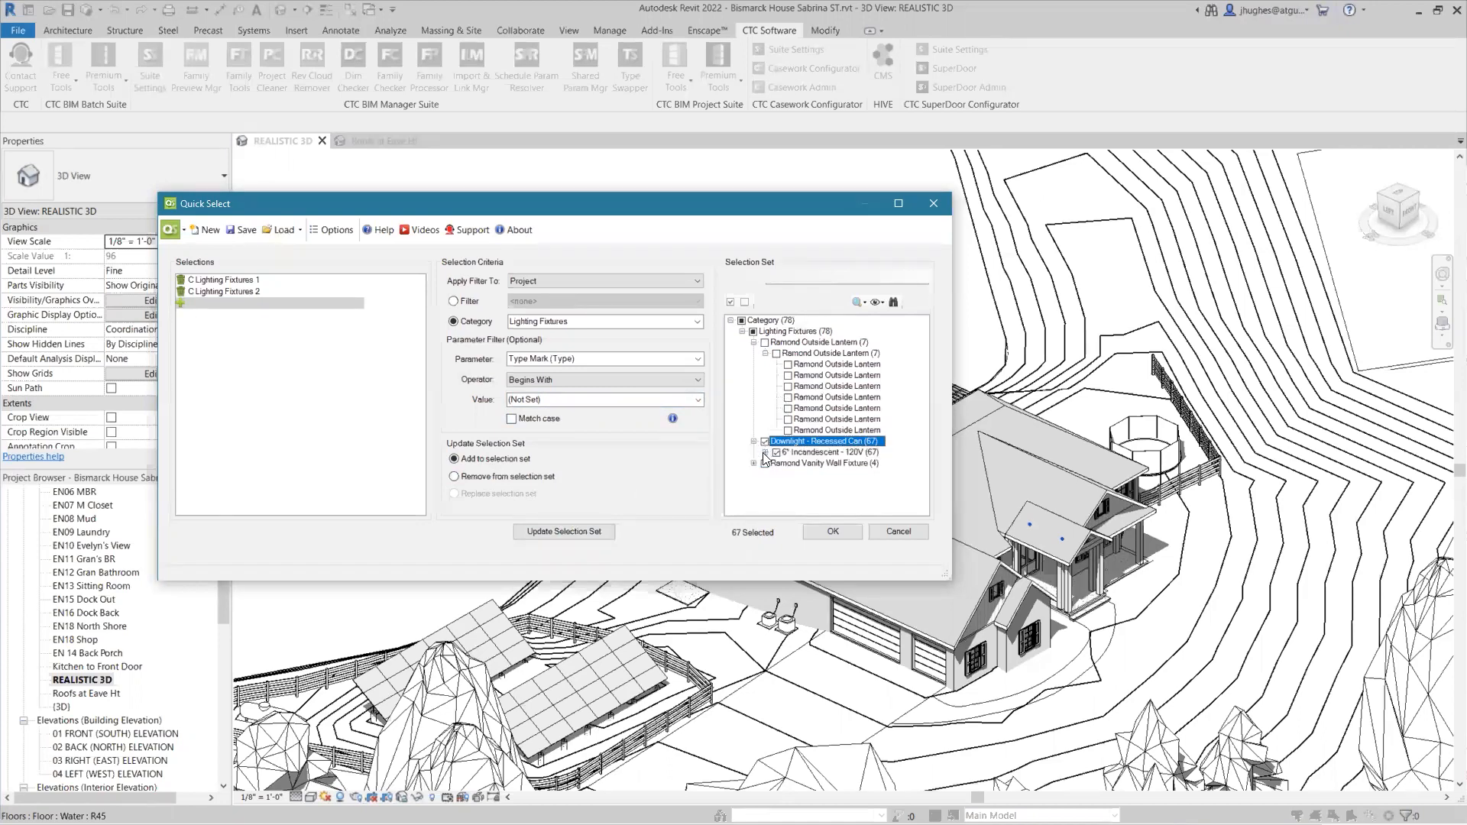
{"action": "left_click", "coordinate": [754, 441]}
{"action": "scroll", "coordinate": [826, 458], "scroll_direction": "down", "scroll_amount": 6}
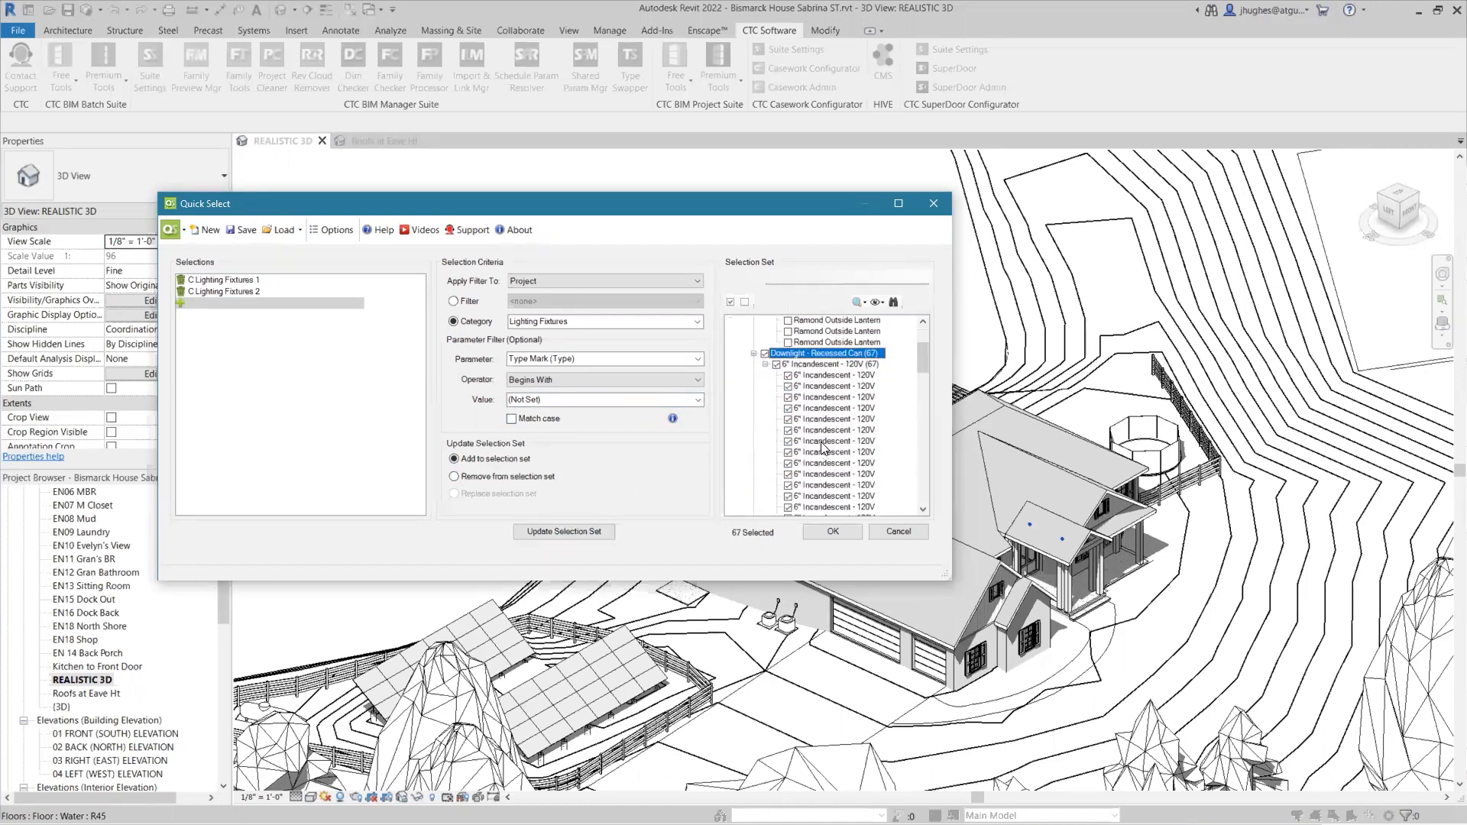
{"action": "left_click", "coordinate": [831, 531]}
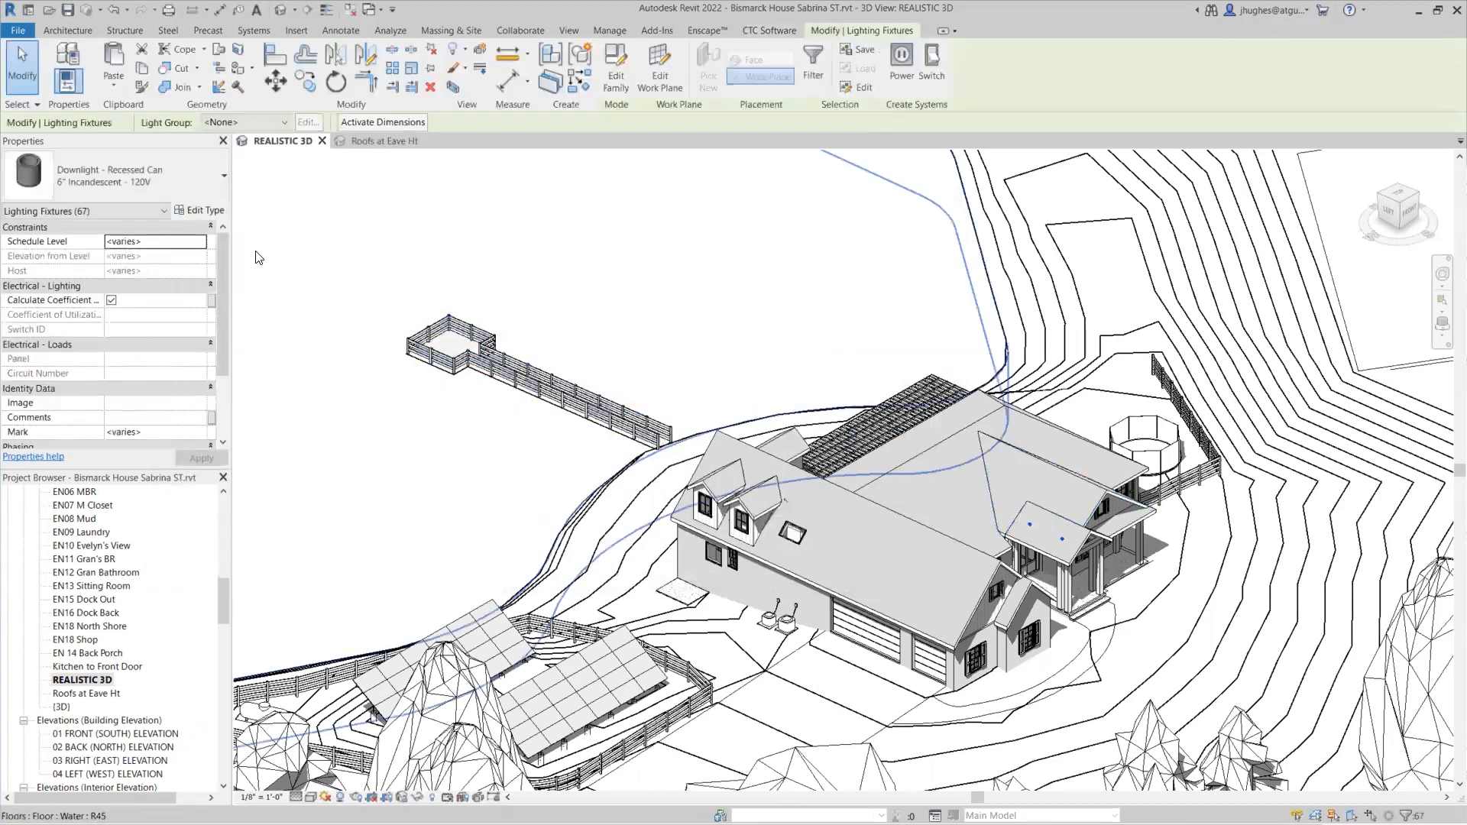
Set the Type Mark of the selected 6" Incandescent - 120V downlight type to A and clear the selection.
{"action": "left_click", "coordinate": [208, 212]}
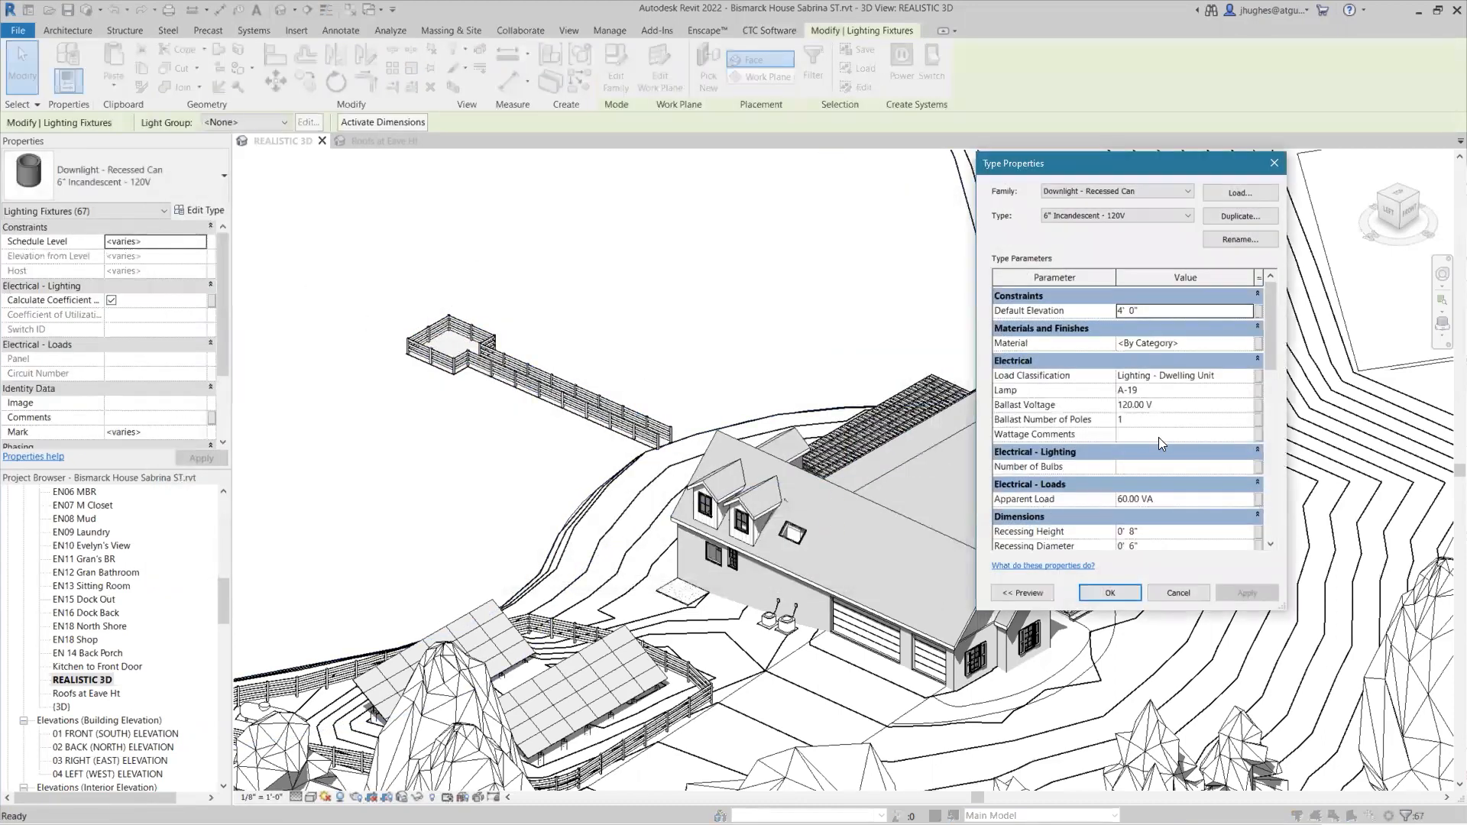
{"action": "scroll", "coordinate": [1156, 432], "scroll_direction": "down", "scroll_amount": 5}
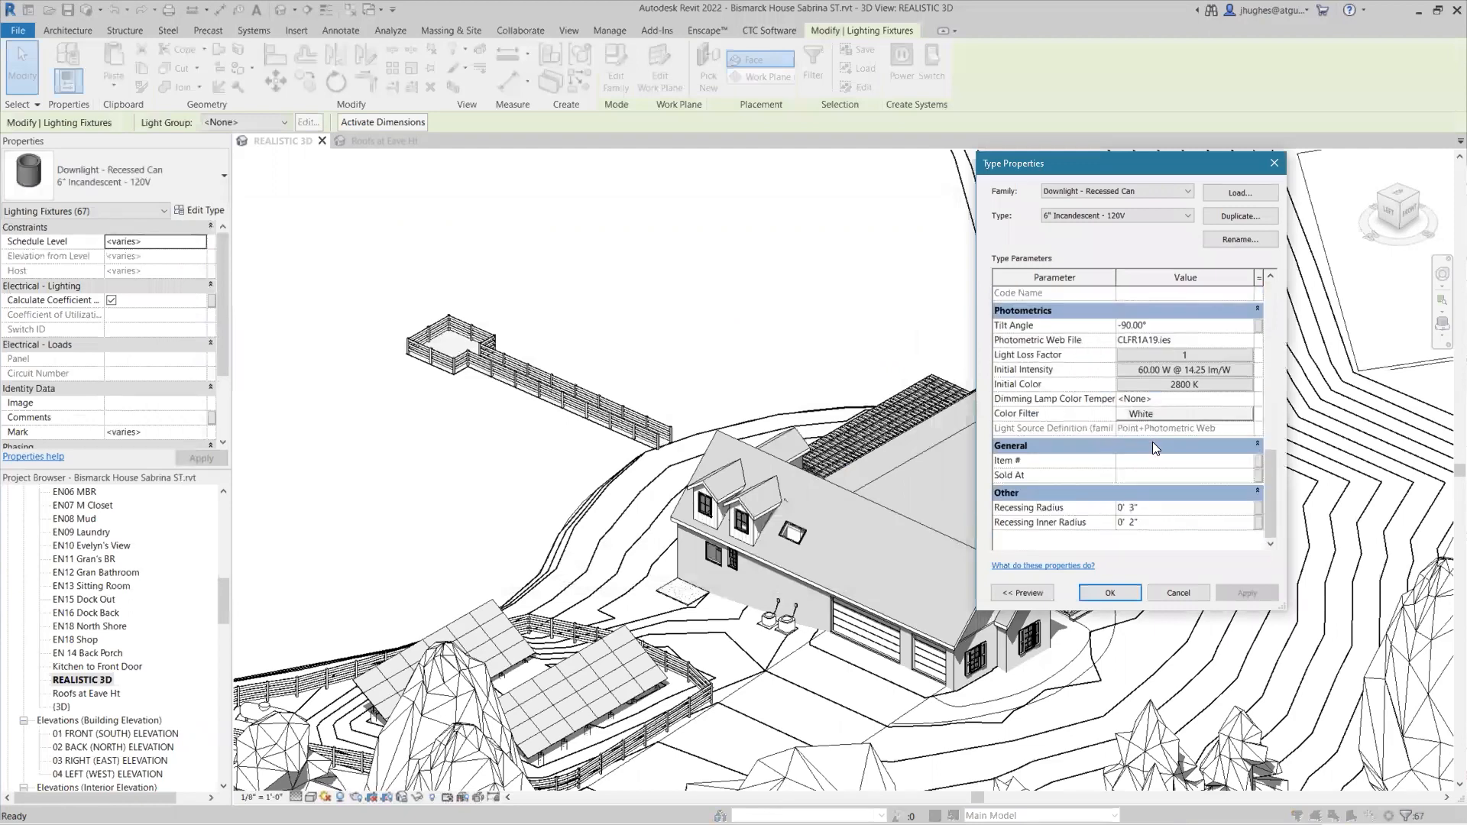
{"action": "scroll", "coordinate": [1191, 476], "scroll_direction": "up", "scroll_amount": 4}
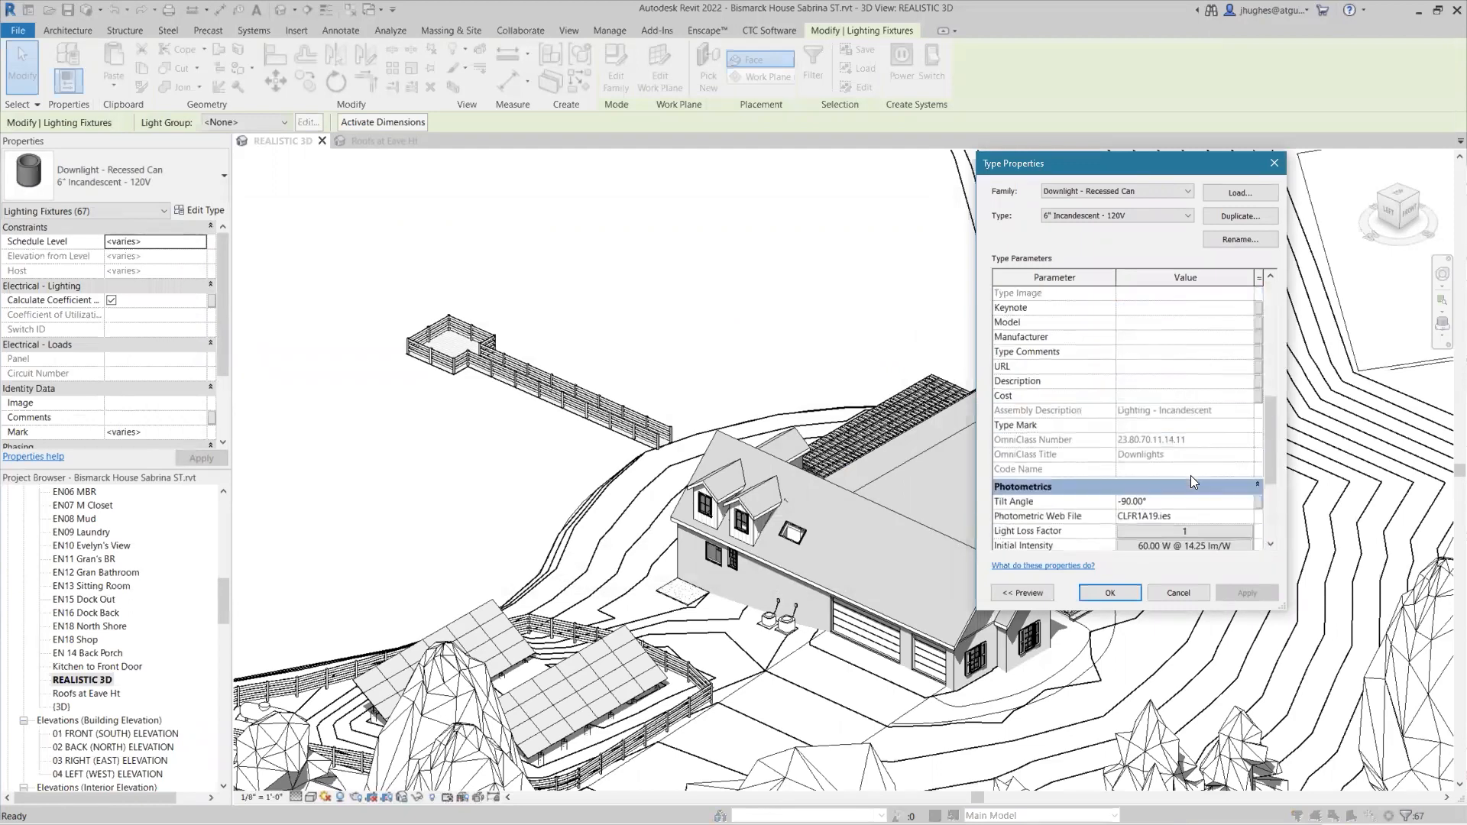
{"action": "left_click", "coordinate": [1160, 423]}
{"action": "type", "text": "A"}
{"action": "left_click", "coordinate": [1112, 593]}
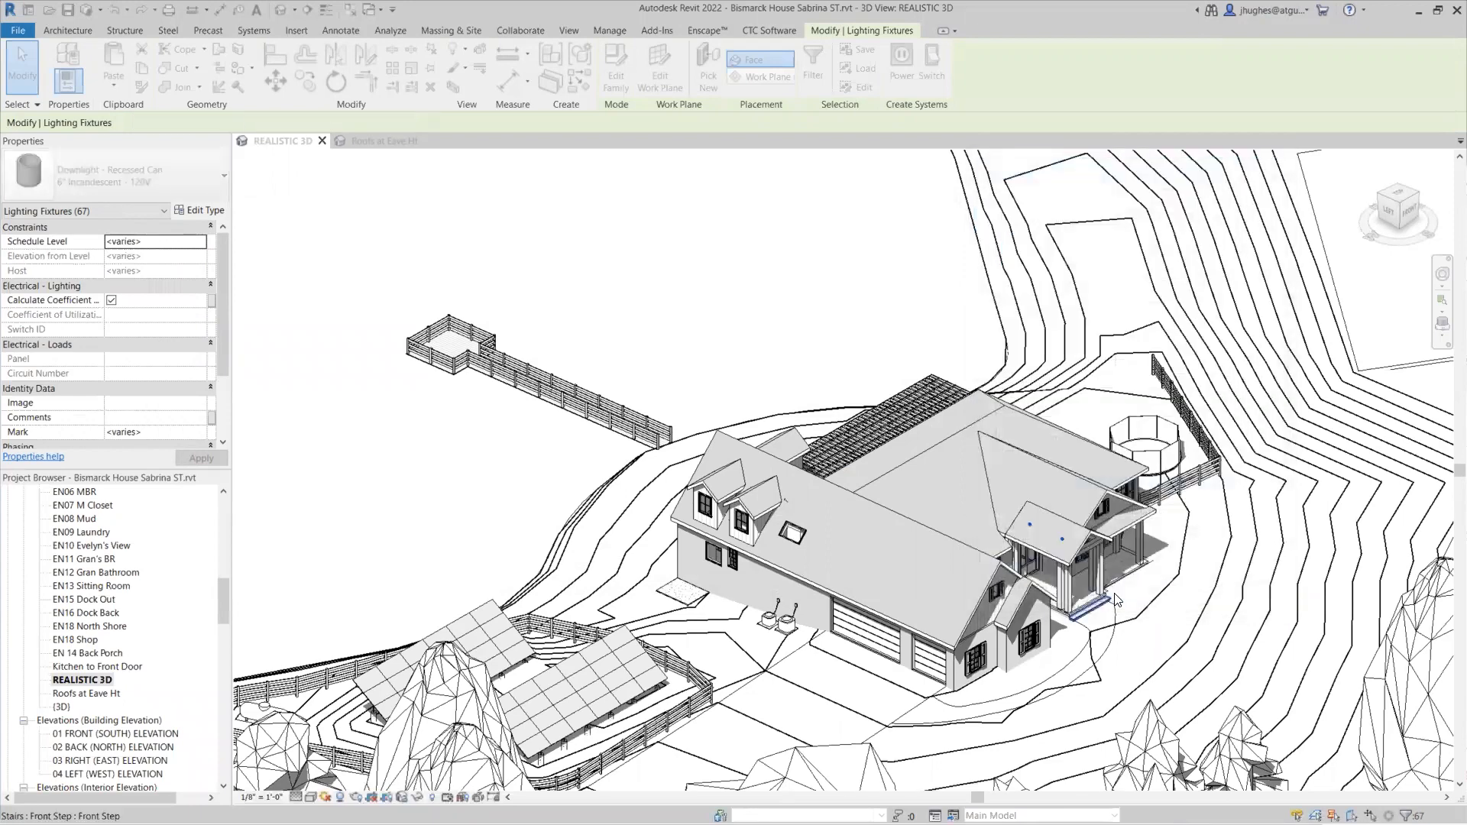
{"action": "key", "text": "Escape"}
Start a new Quick Select and base its selection criteria on the Roof Selection filter.
{"action": "scroll", "coordinate": [848, 306], "scroll_direction": "down", "scroll_amount": 5}
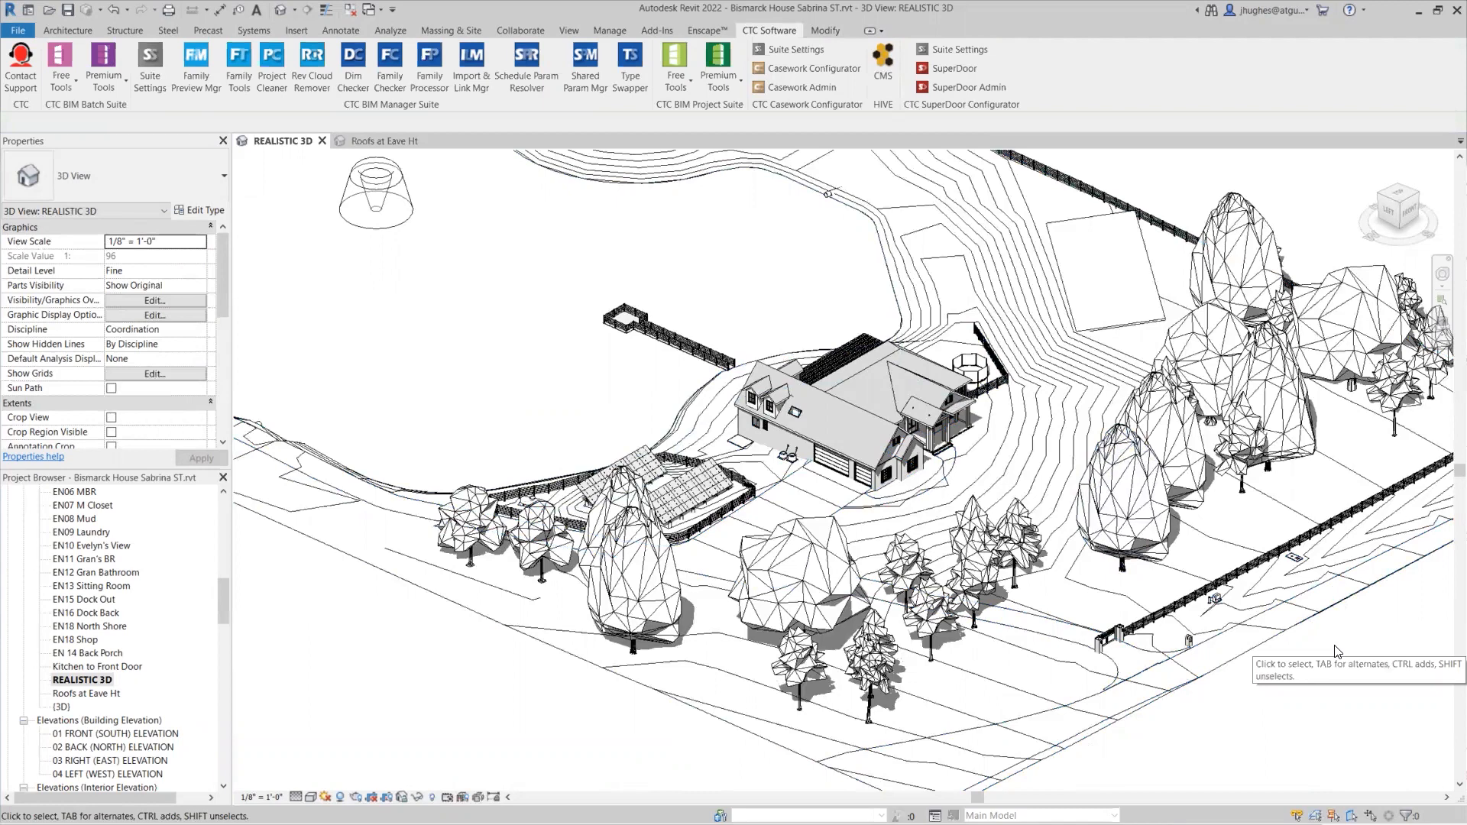
{"action": "left_click", "coordinate": [676, 69]}
{"action": "left_click", "coordinate": [675, 204]}
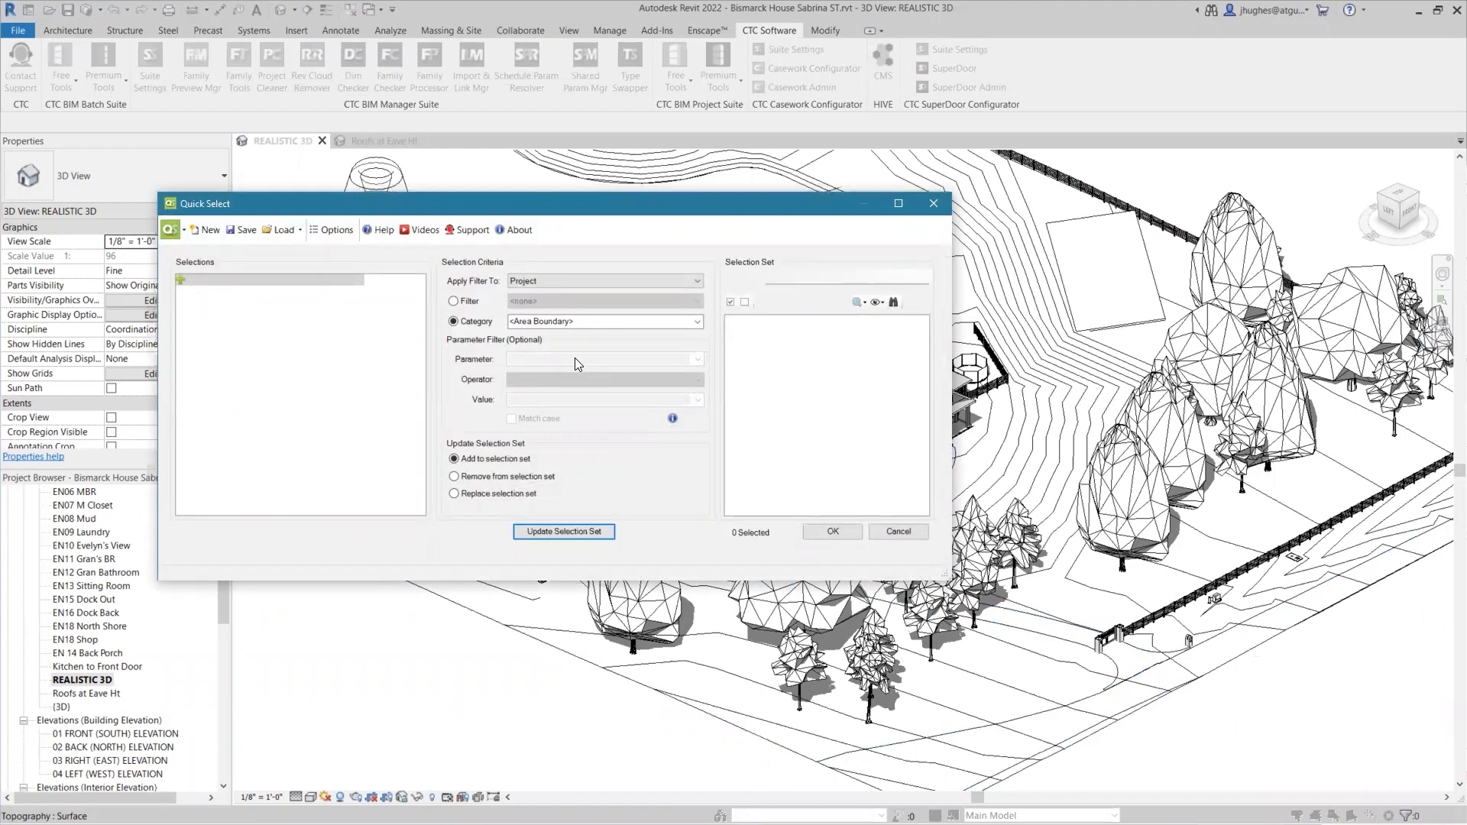
{"action": "left_click", "coordinate": [462, 301]}
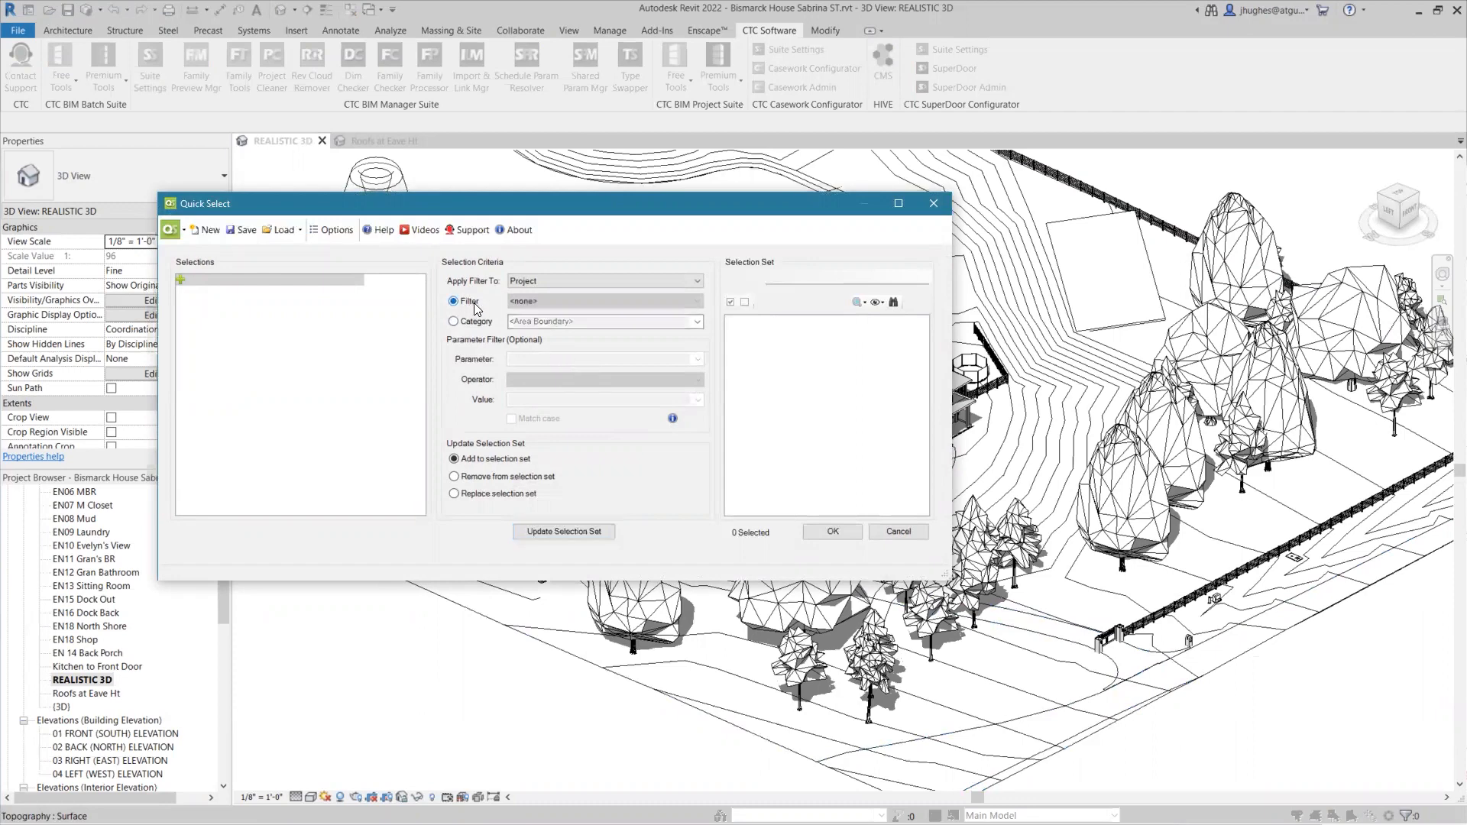
{"action": "left_click", "coordinate": [529, 303]}
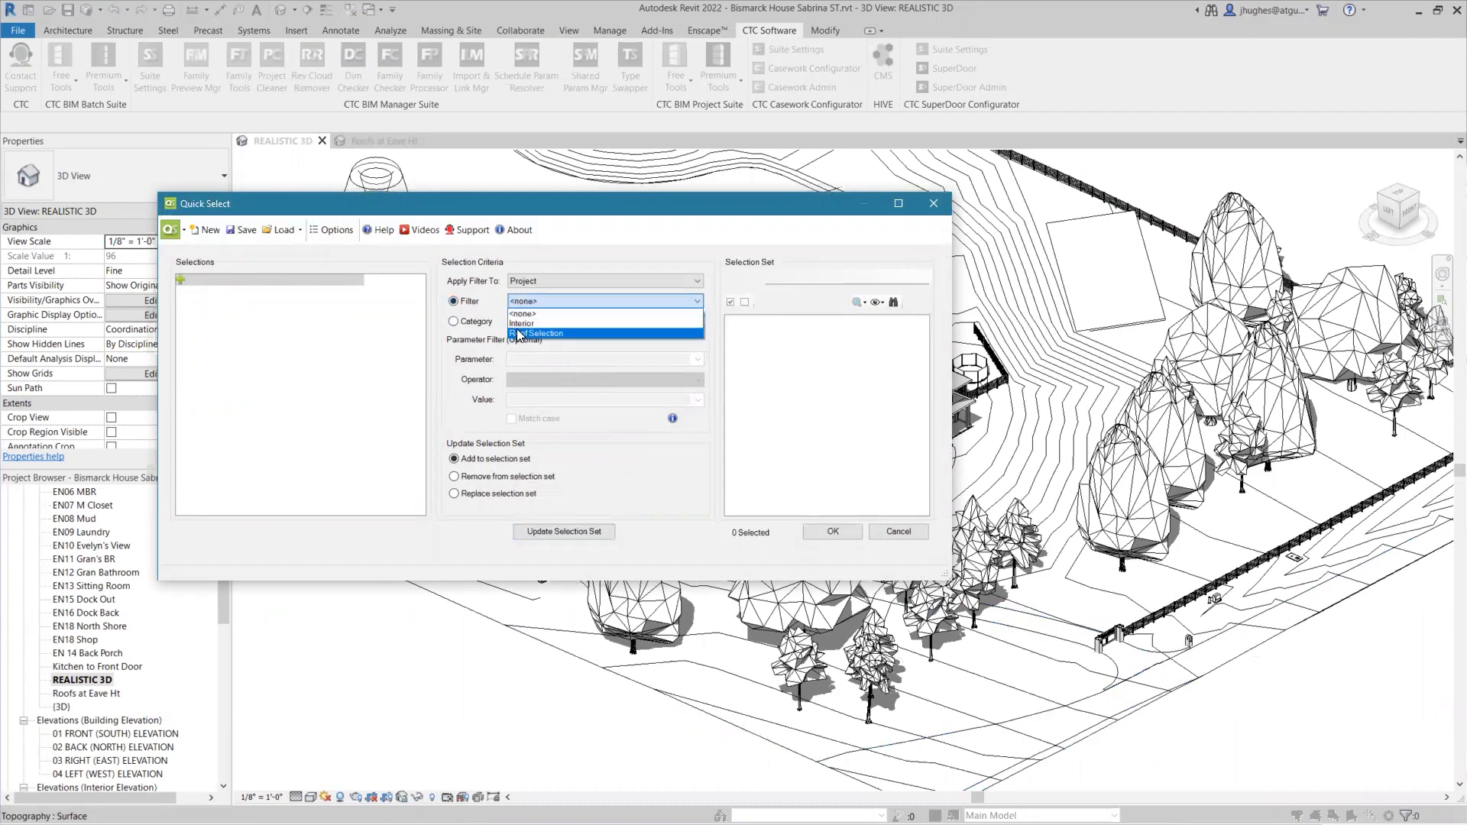
{"action": "left_click", "coordinate": [527, 334]}
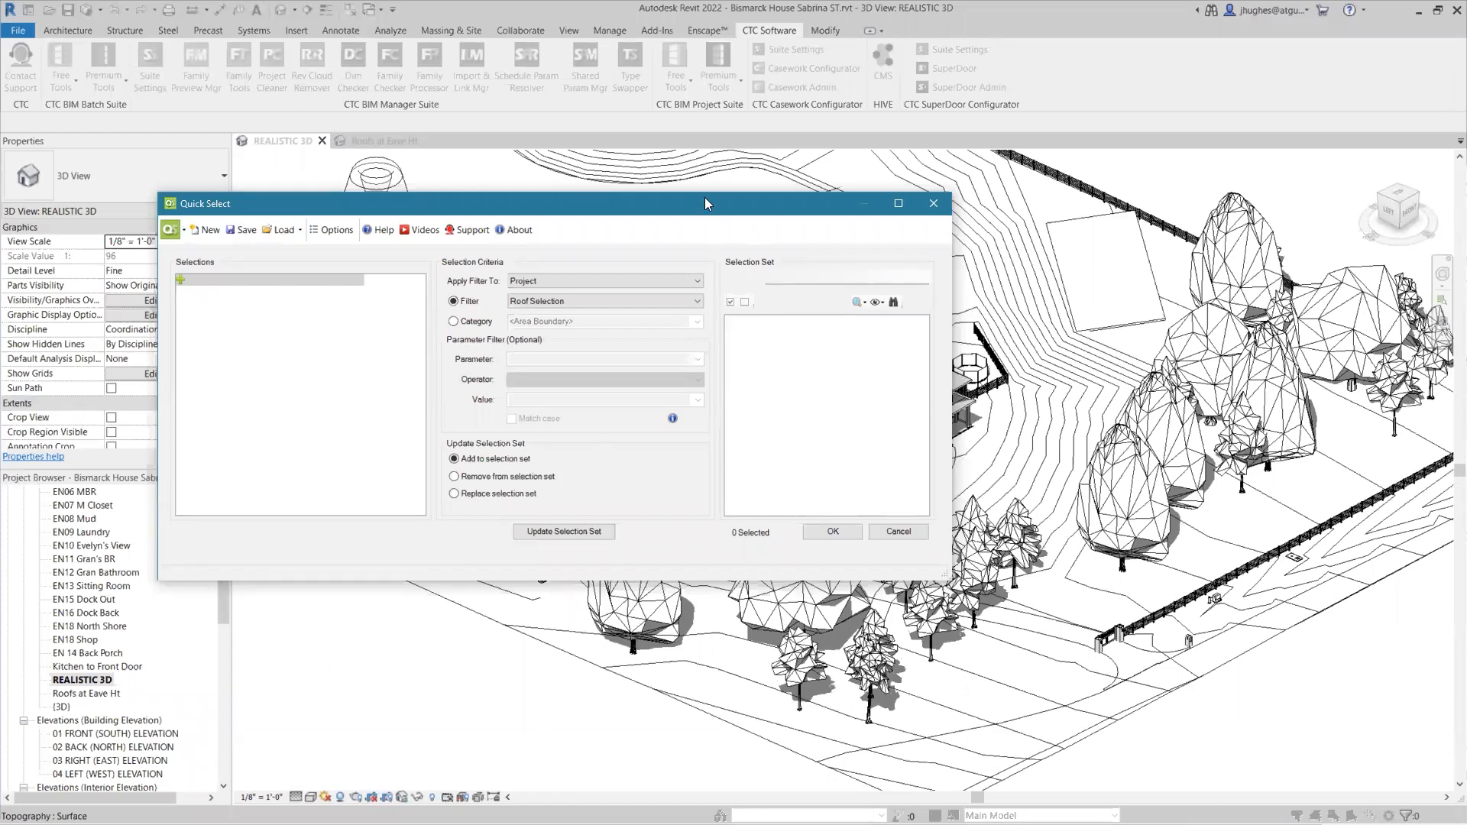
{"action": "left_click_drag", "start_coordinate": [711, 200], "coordinate": [738, 251]}
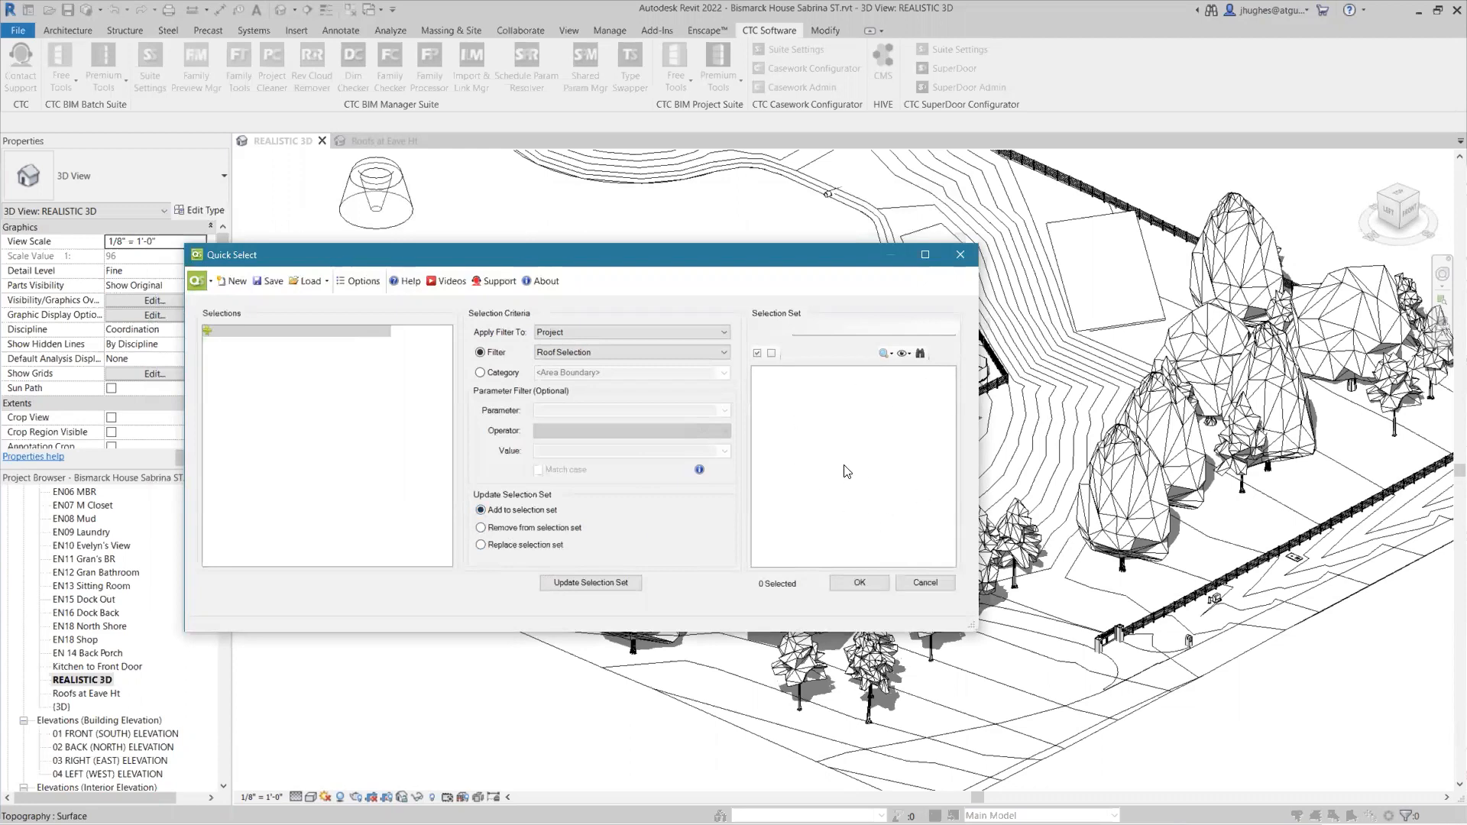
Examine the selection set update modes and the view visibility options, and close Quick Select without applying a selection.
{"action": "left_click", "coordinate": [535, 528]}
{"action": "left_click", "coordinate": [498, 547]}
{"action": "left_click", "coordinate": [904, 353]}
{"action": "left_click", "coordinate": [917, 383]}
{"action": "left_click", "coordinate": [889, 354]}
{"action": "left_click", "coordinate": [918, 396]}
{"action": "left_click", "coordinate": [908, 353]}
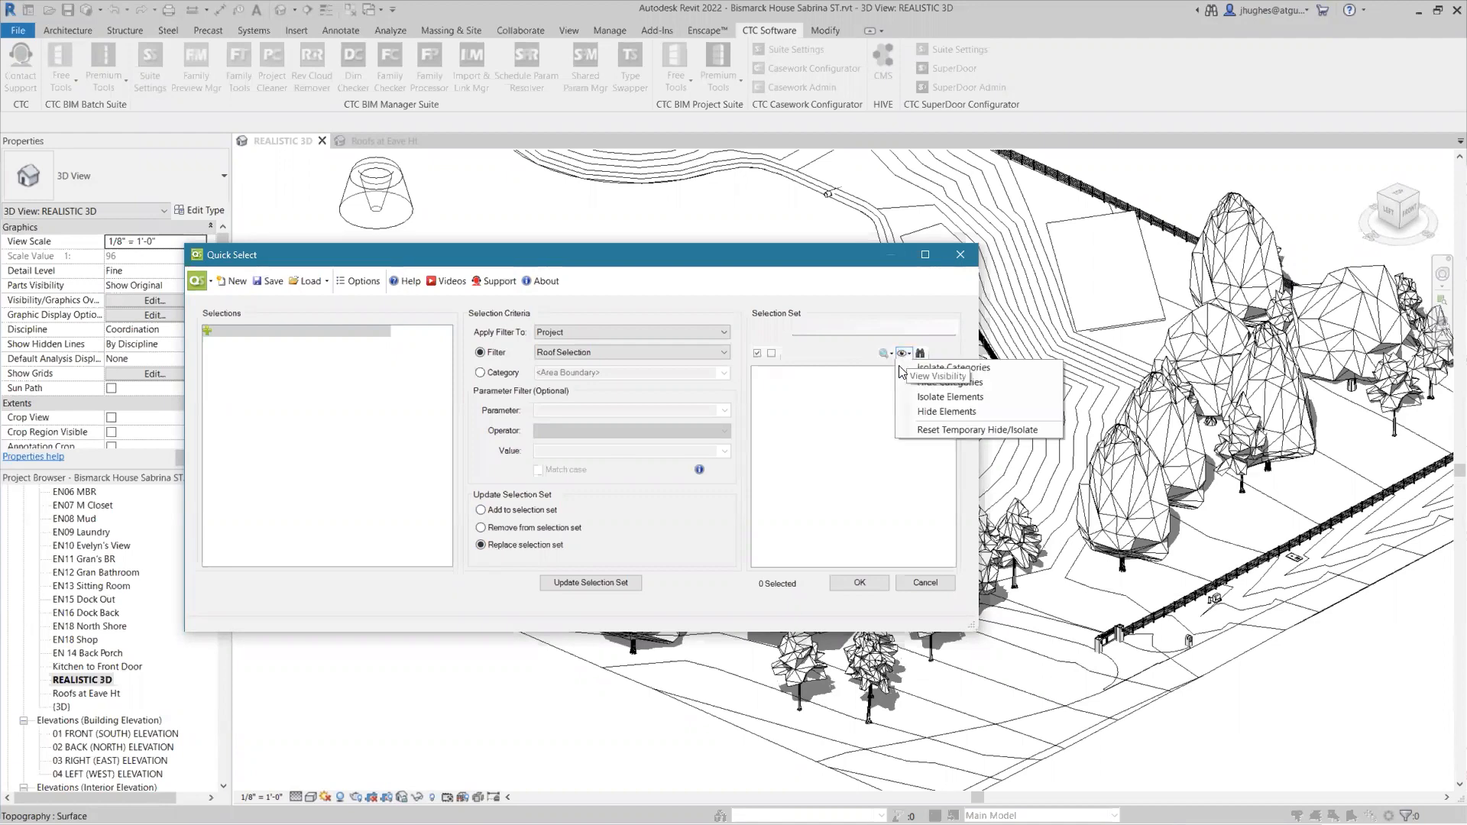
{"action": "left_click", "coordinate": [844, 351]}
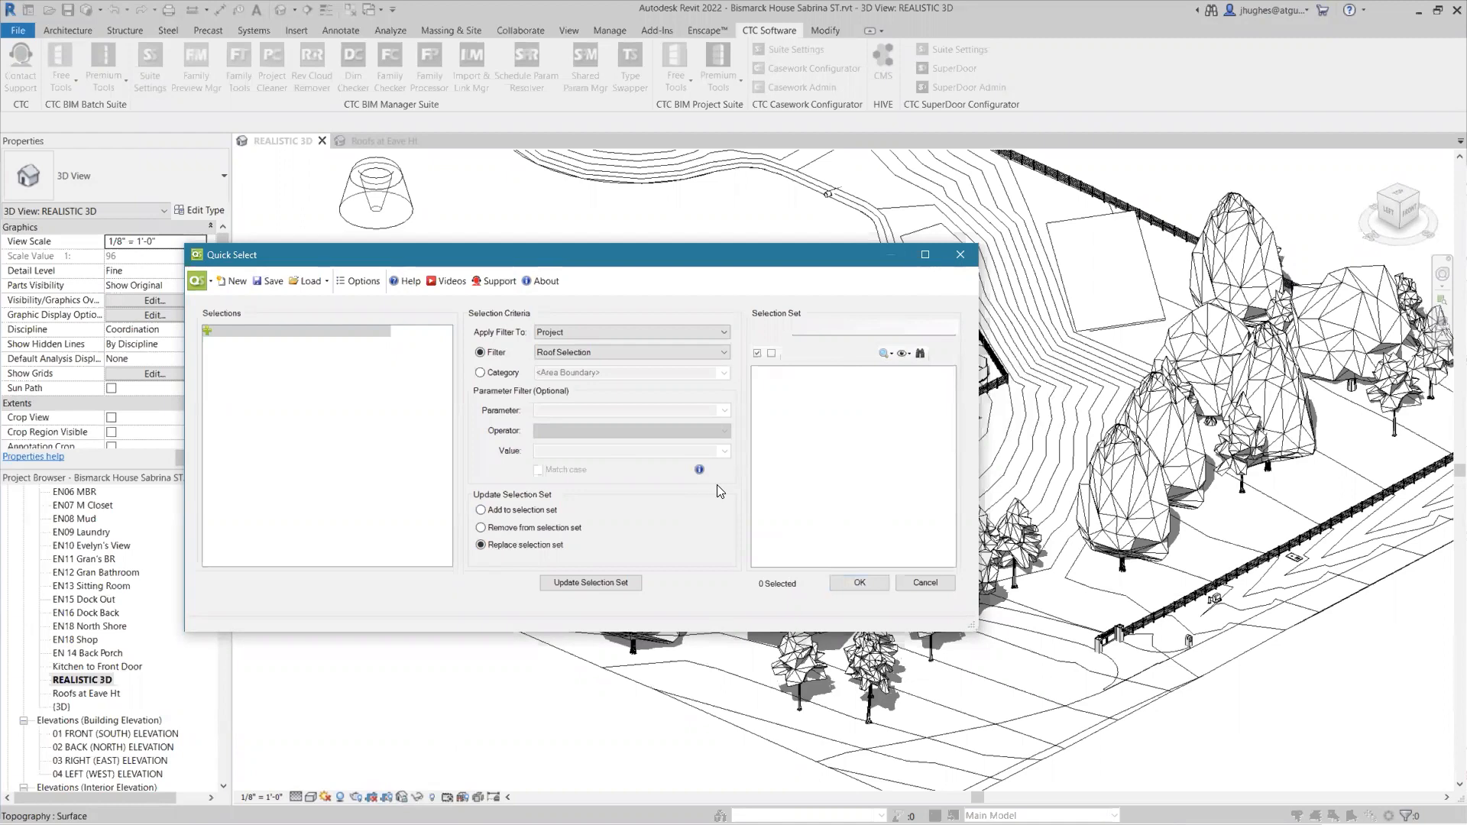
{"action": "left_click", "coordinate": [962, 254]}
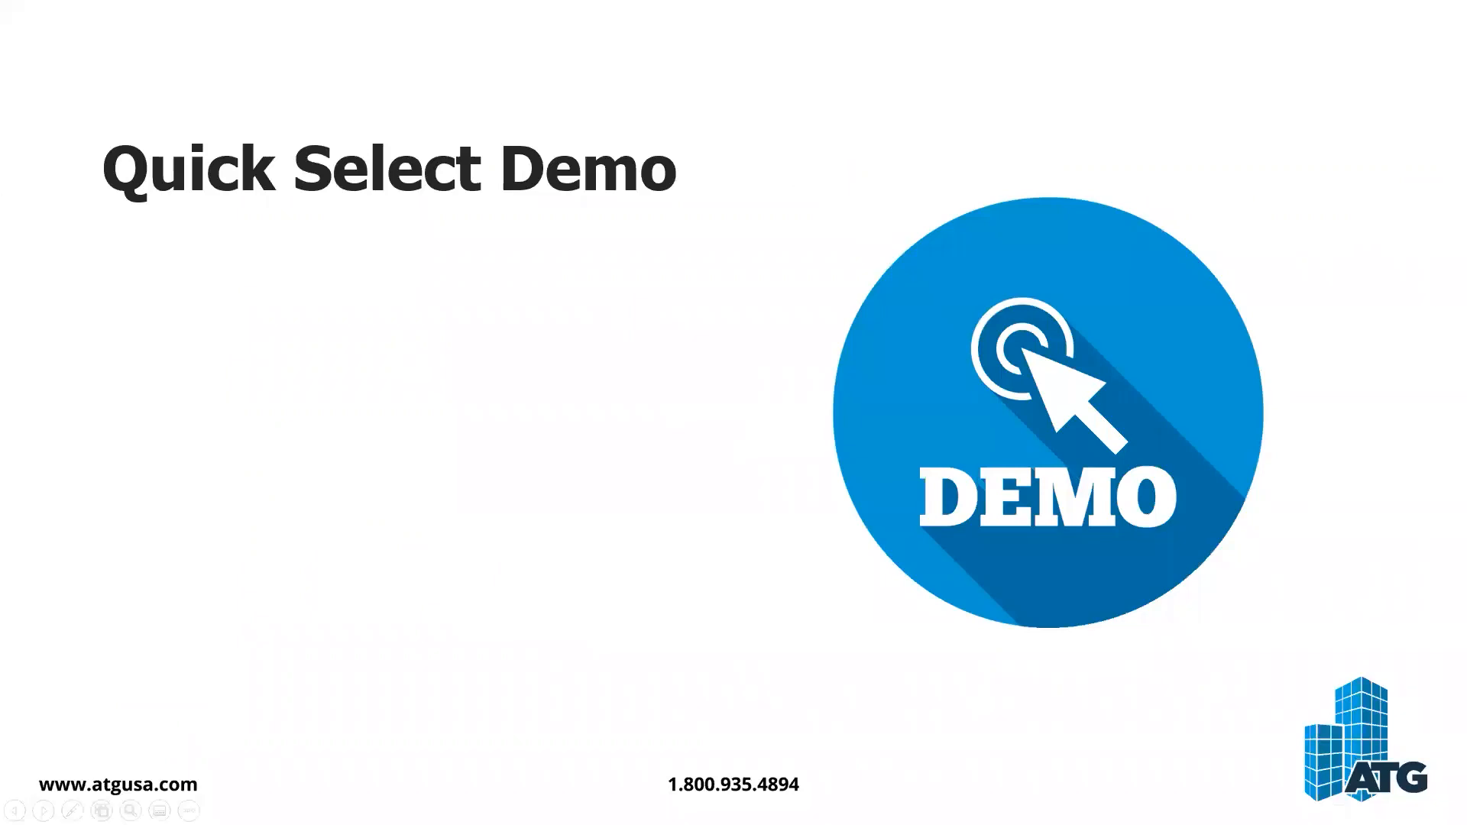
{"action": "key", "text": "Right"}
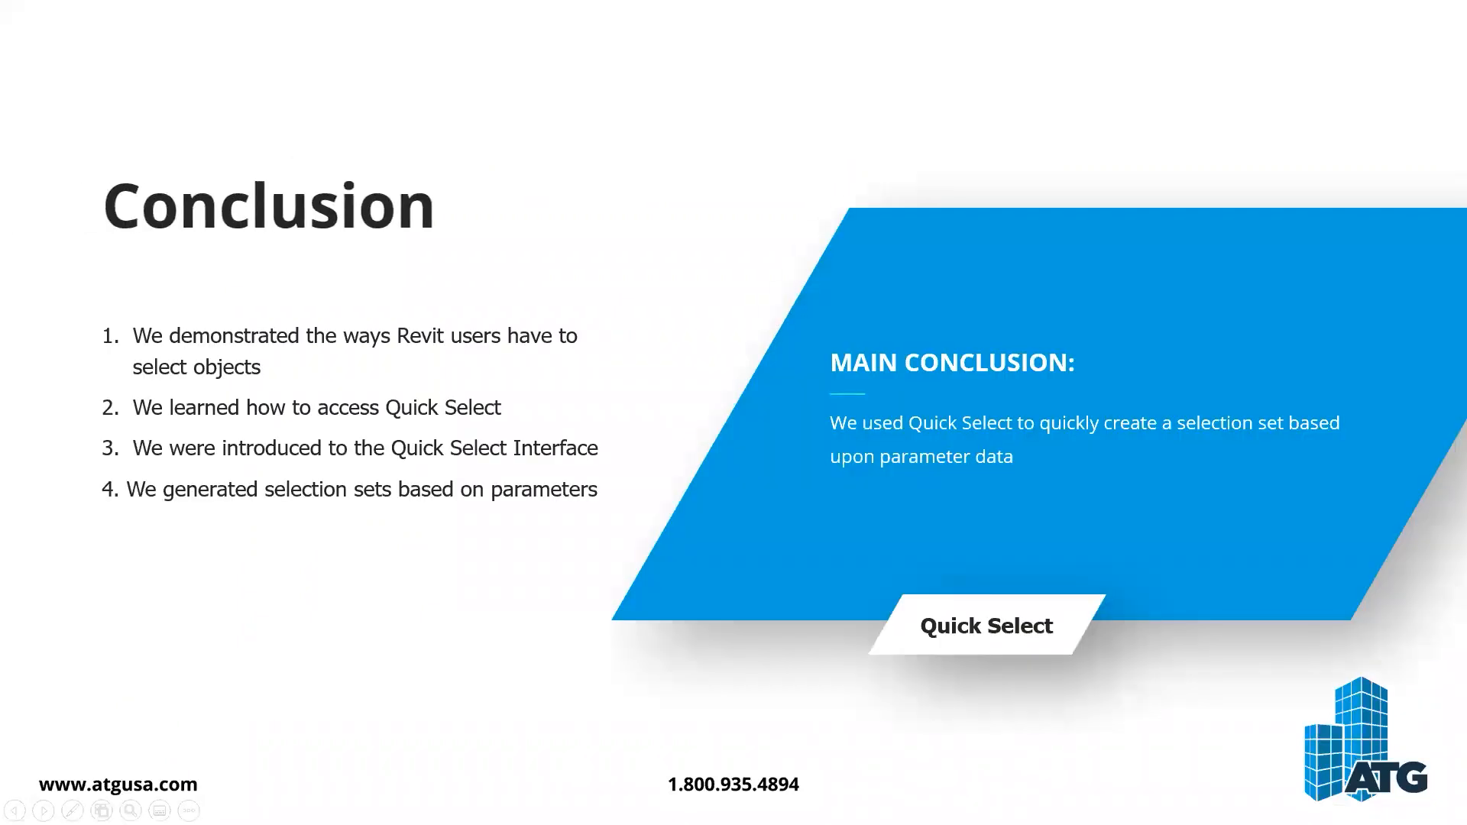